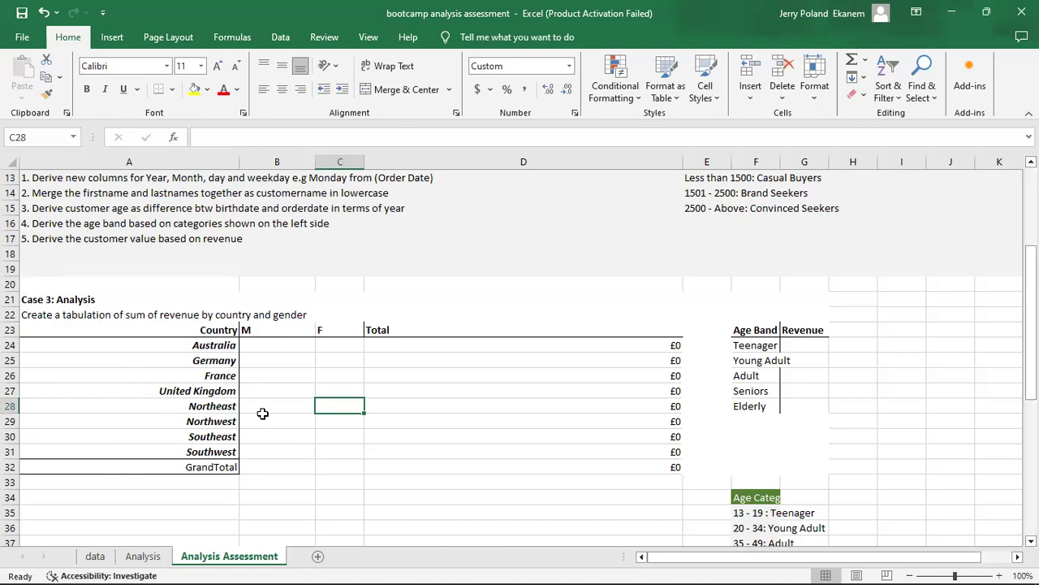
Create a PivotTable from the Revenue table of the Analysis sheet on a new worksheet.
click(143, 557)
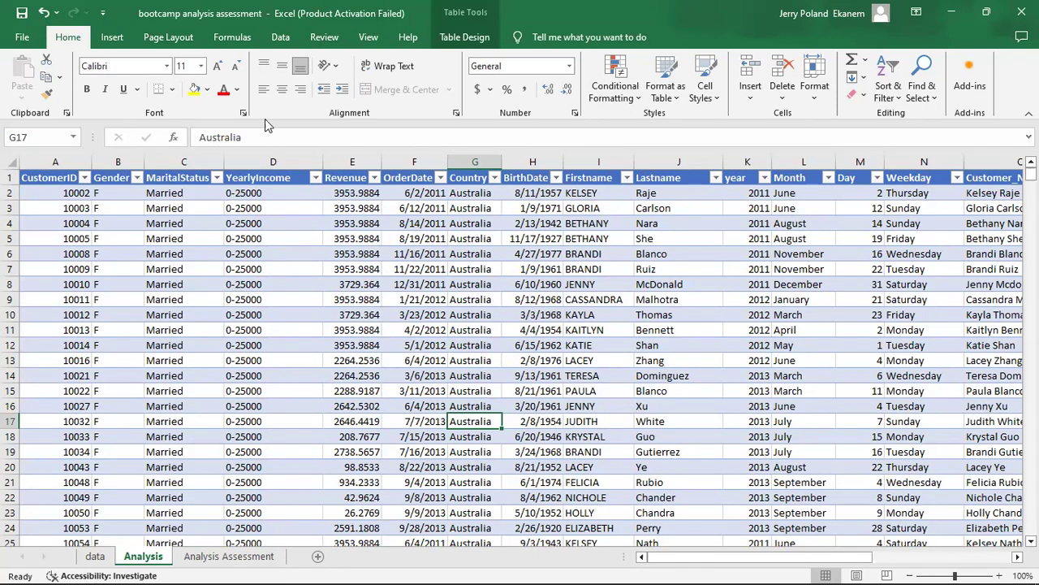
click(465, 37)
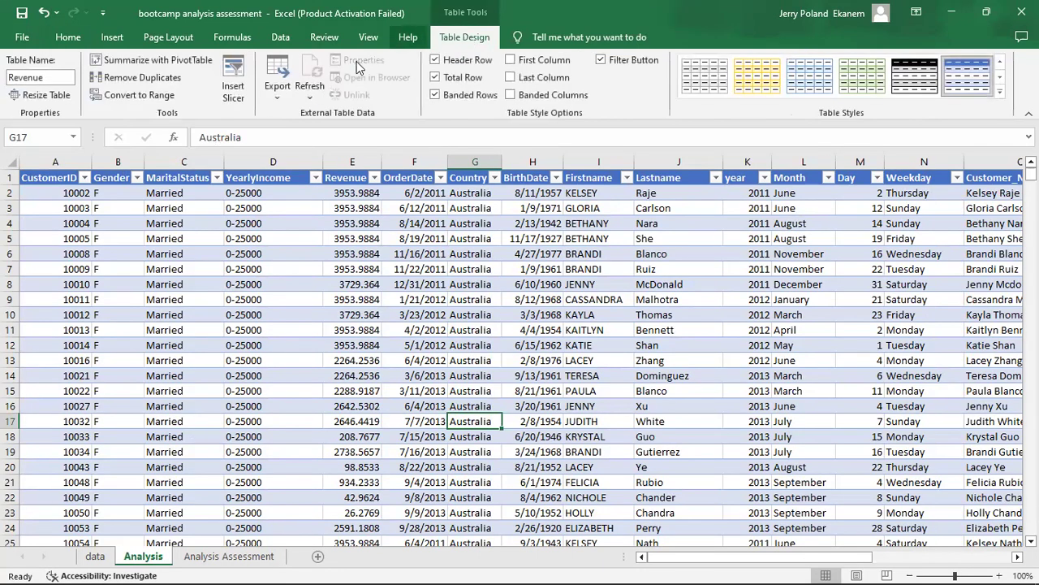
click(174, 65)
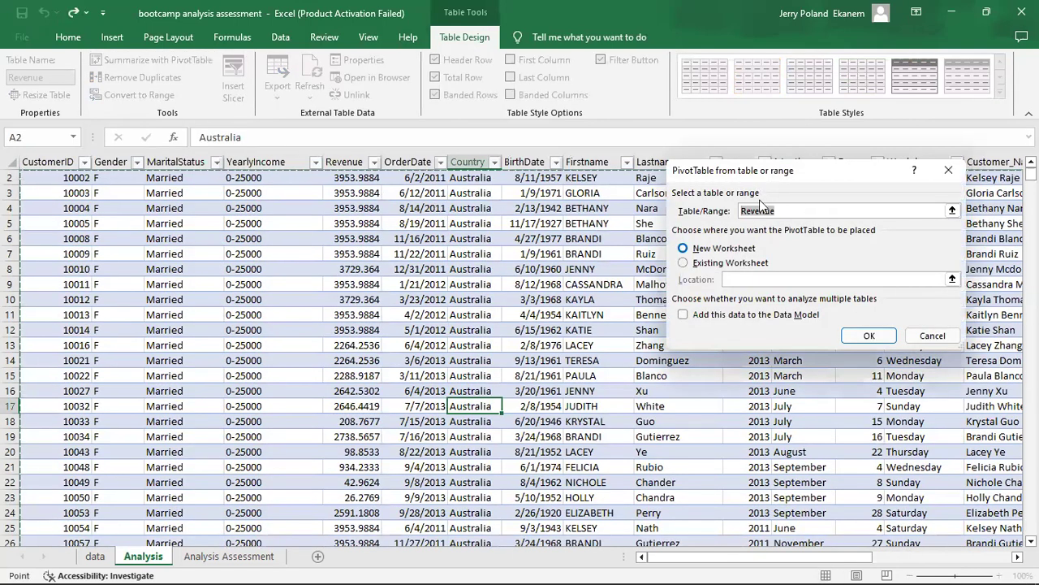
click(794, 208)
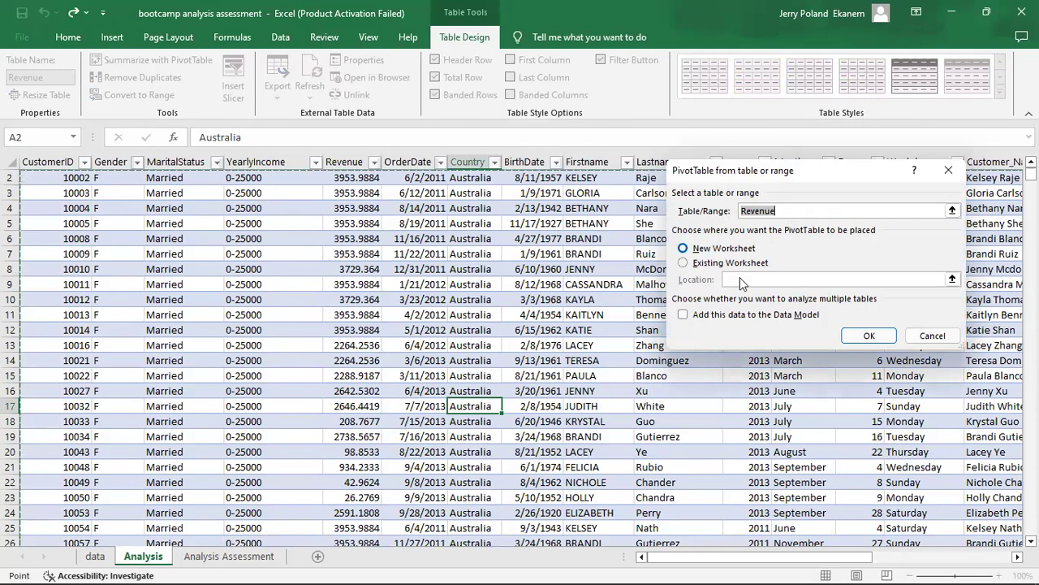
click(870, 337)
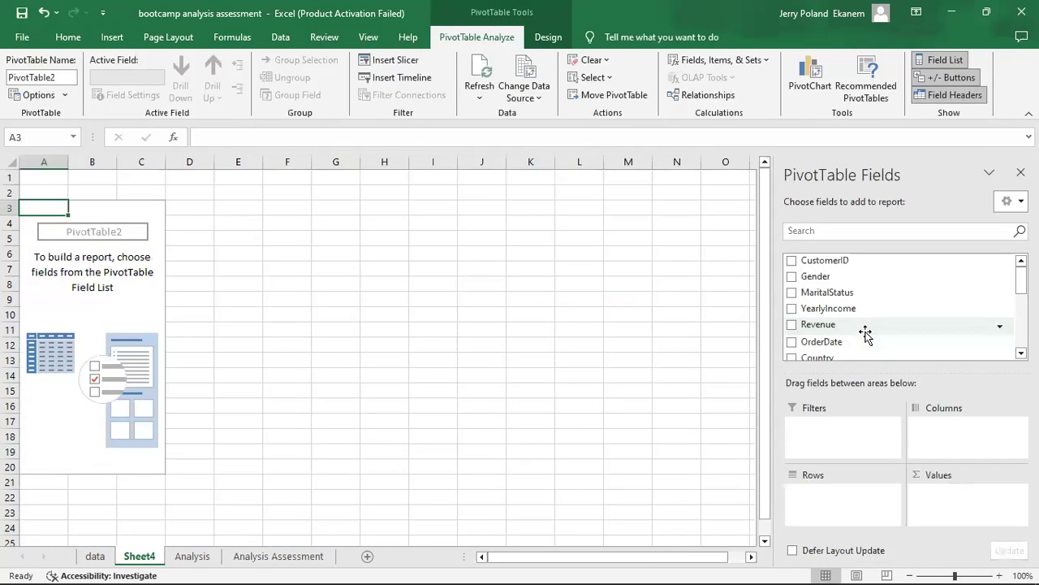
Lay out the PivotTable with Country as rows, Gender as columns and the sum of Revenue as values.
click(280, 556)
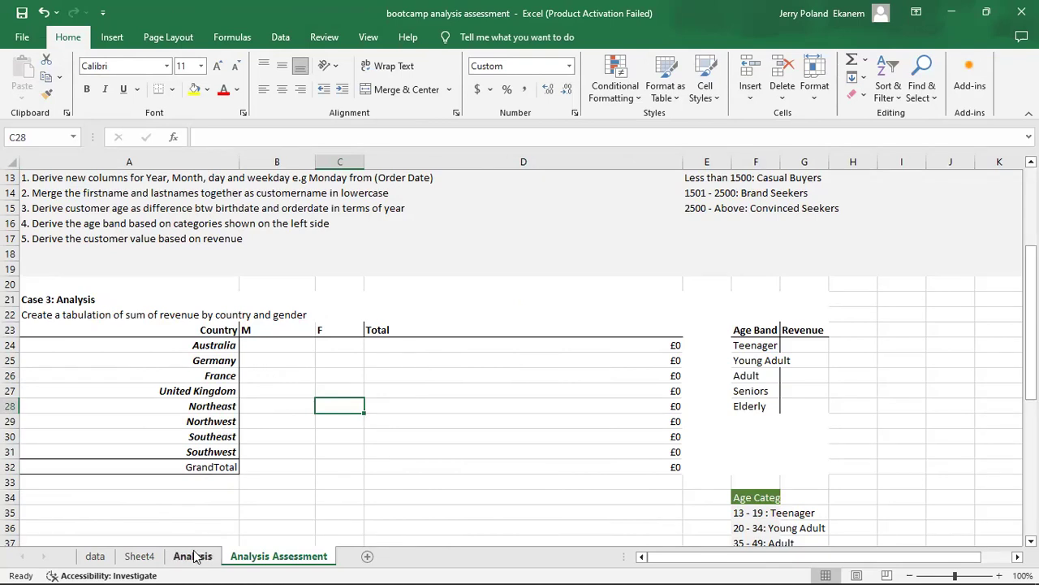
click(139, 559)
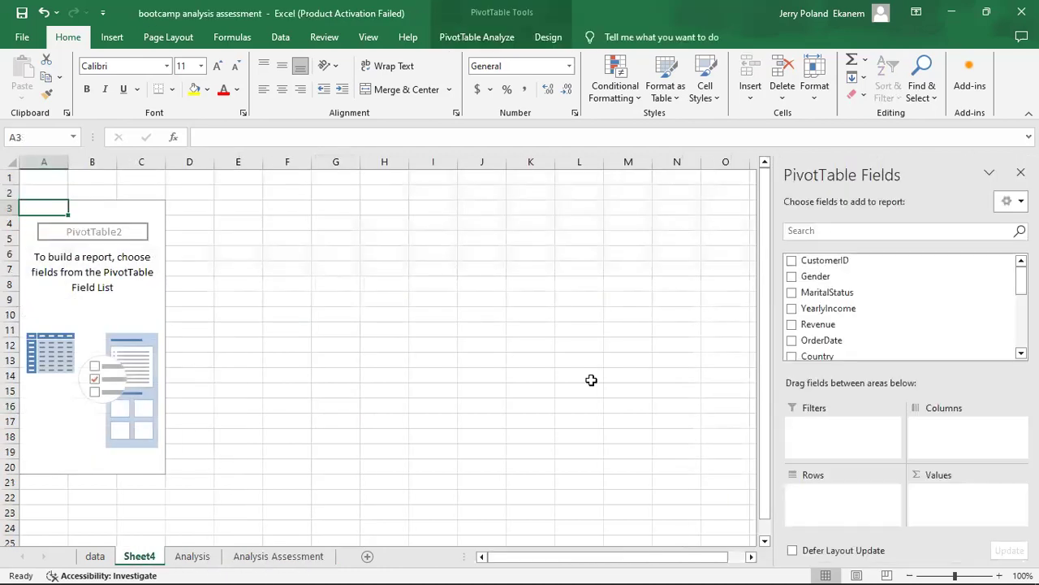
drag(1022, 281, 1022, 301)
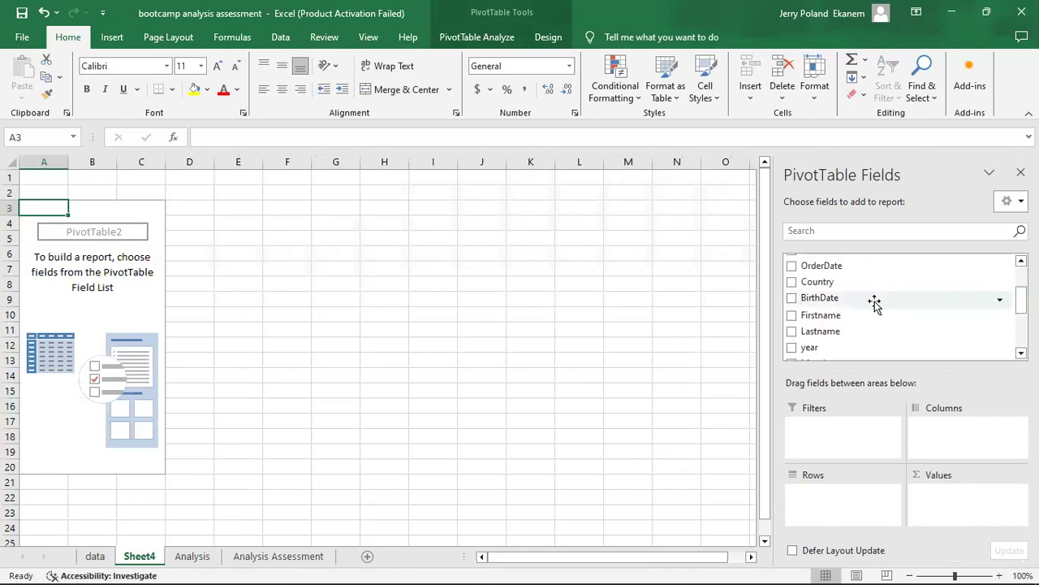
click(792, 282)
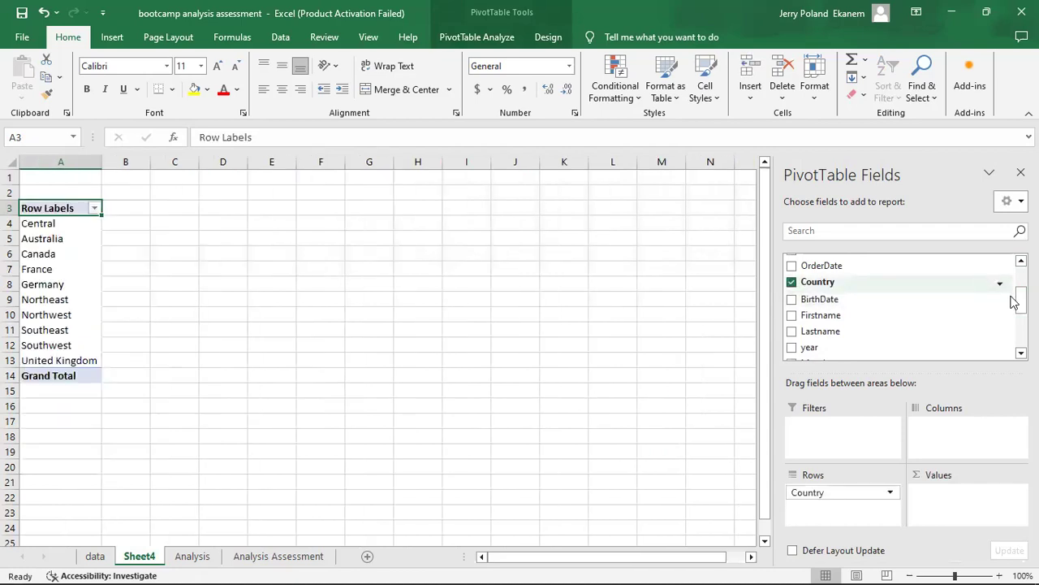
mouse_move(1021, 301)
mouse_down()
mouse_move(1021, 332)
mouse_move(1009, 297)
mouse_up()
click(794, 311)
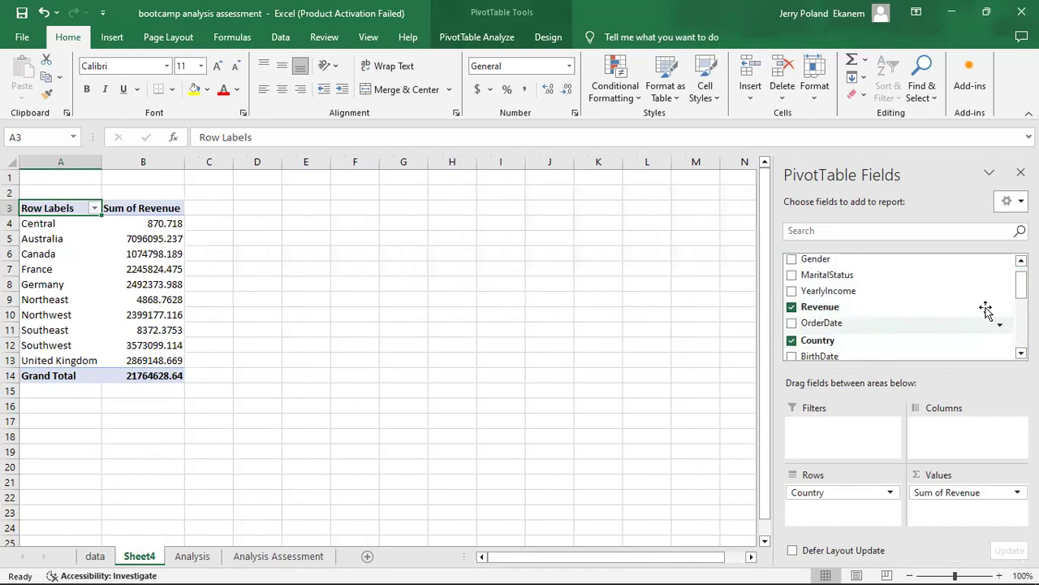
click(792, 260)
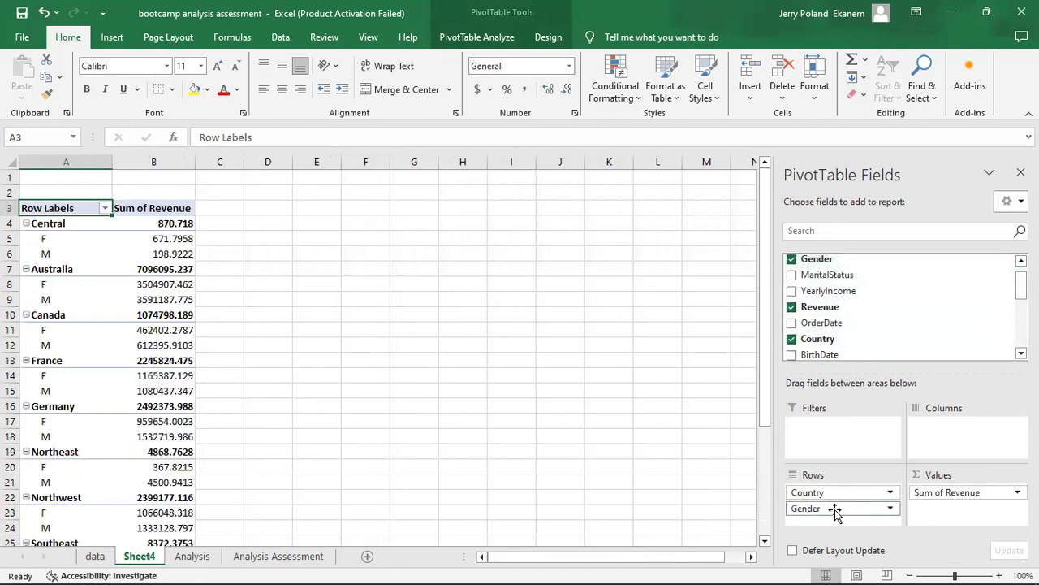
drag(836, 512, 942, 431)
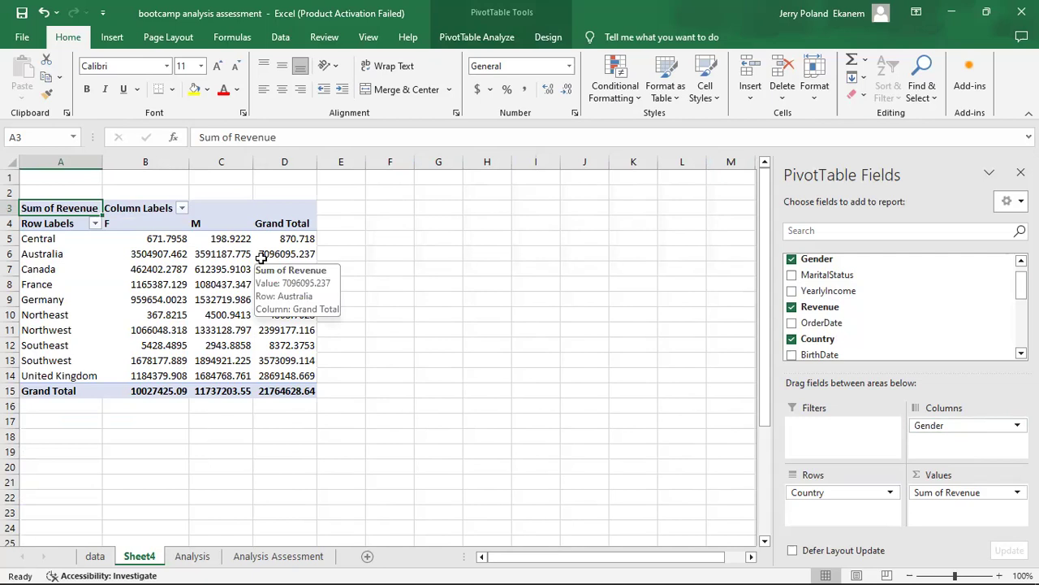
Sort the PivotTable's country row labels from A to Z.
click(57, 253)
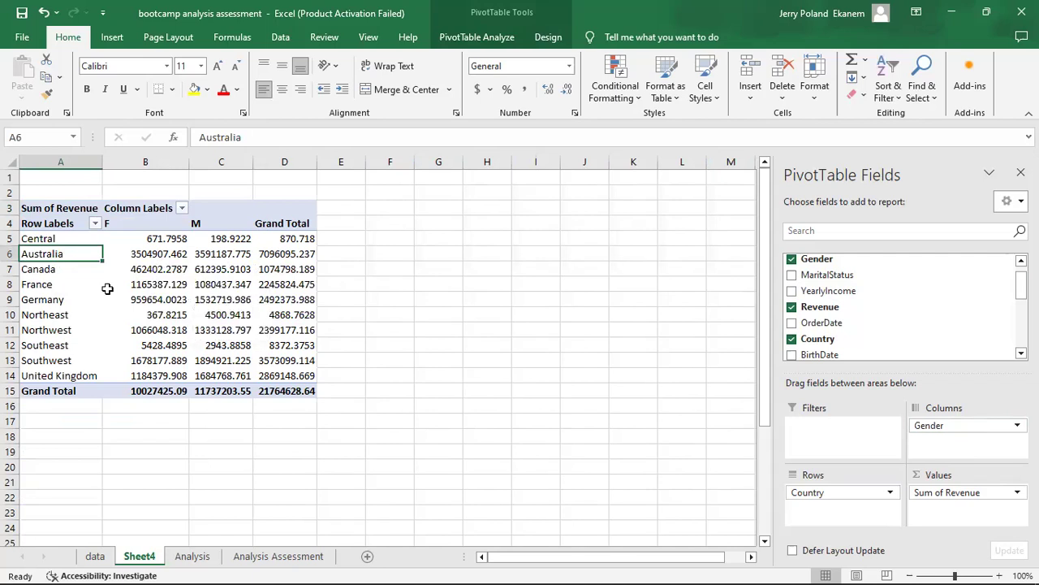
right_click(60, 255)
mouse_move(208, 351)
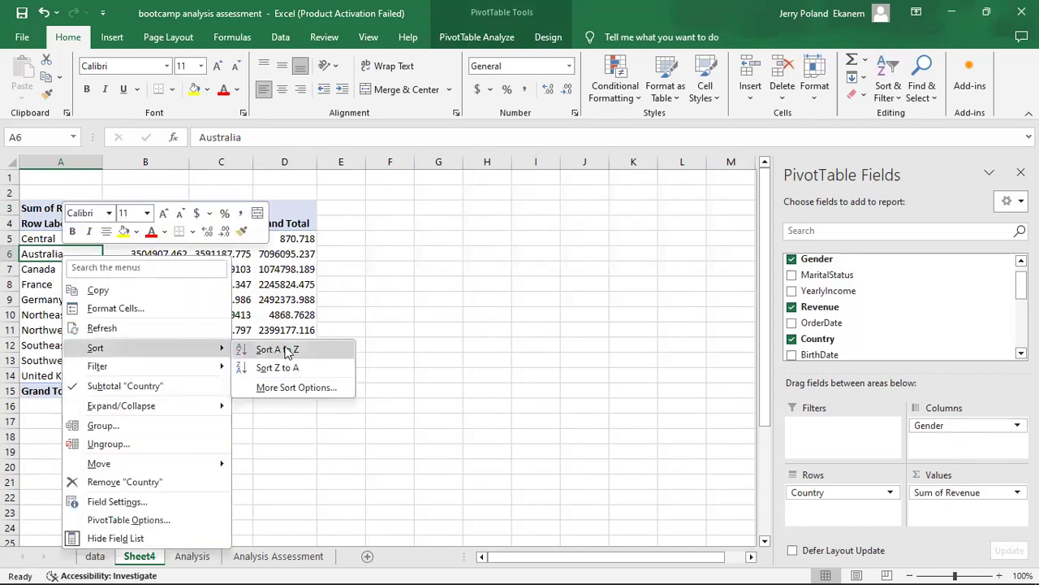
click(277, 349)
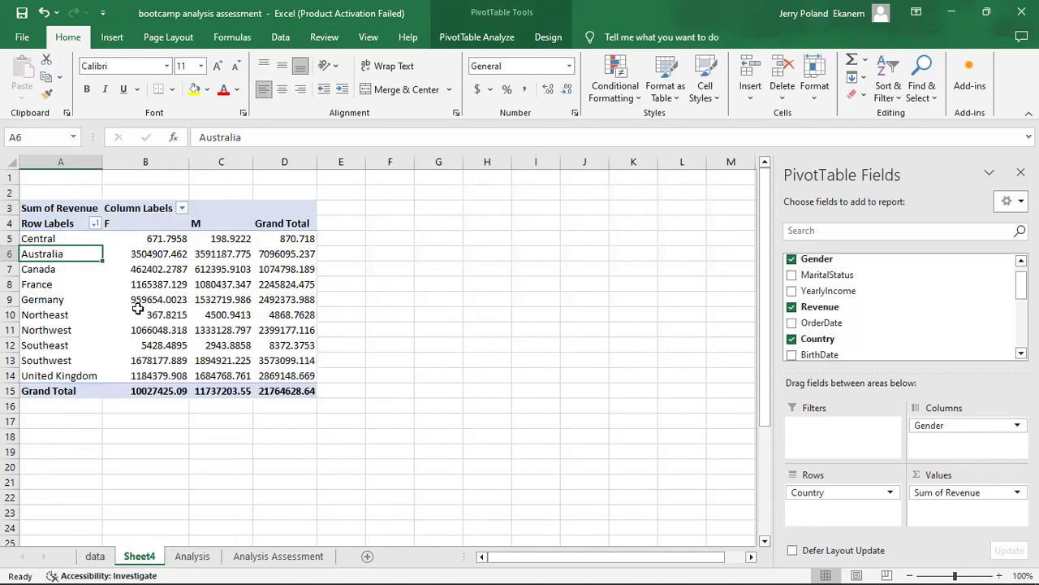
Sort the PivotTable's country row labels in reverse order, from Z to A.
click(67, 294)
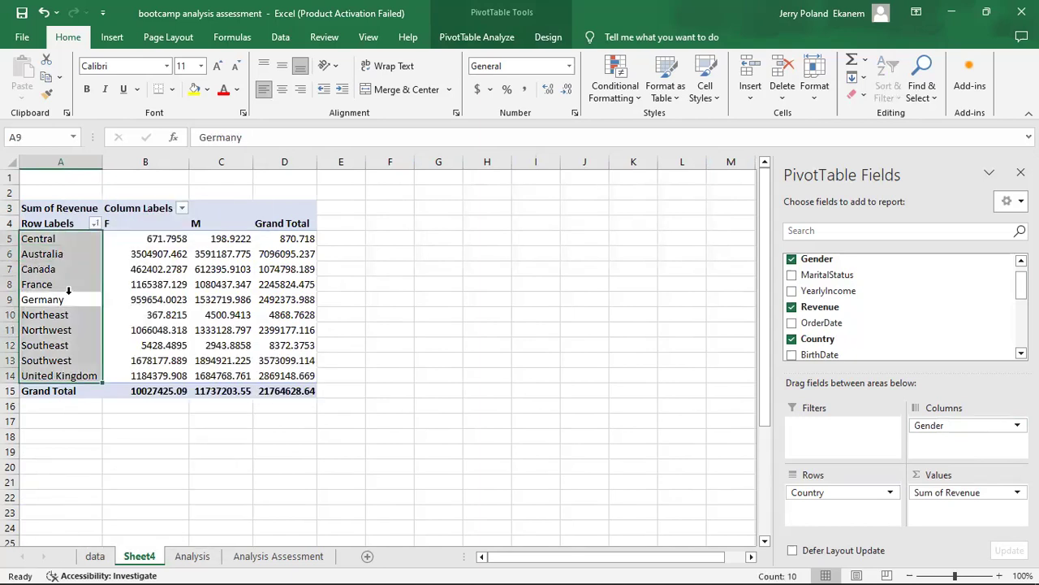
click(56, 238)
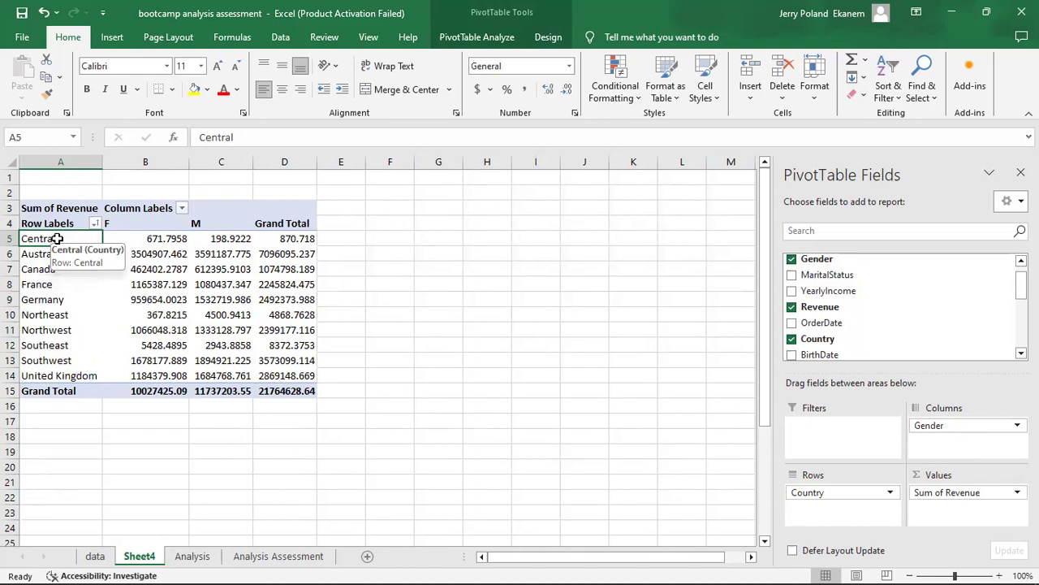
right_click(59, 240)
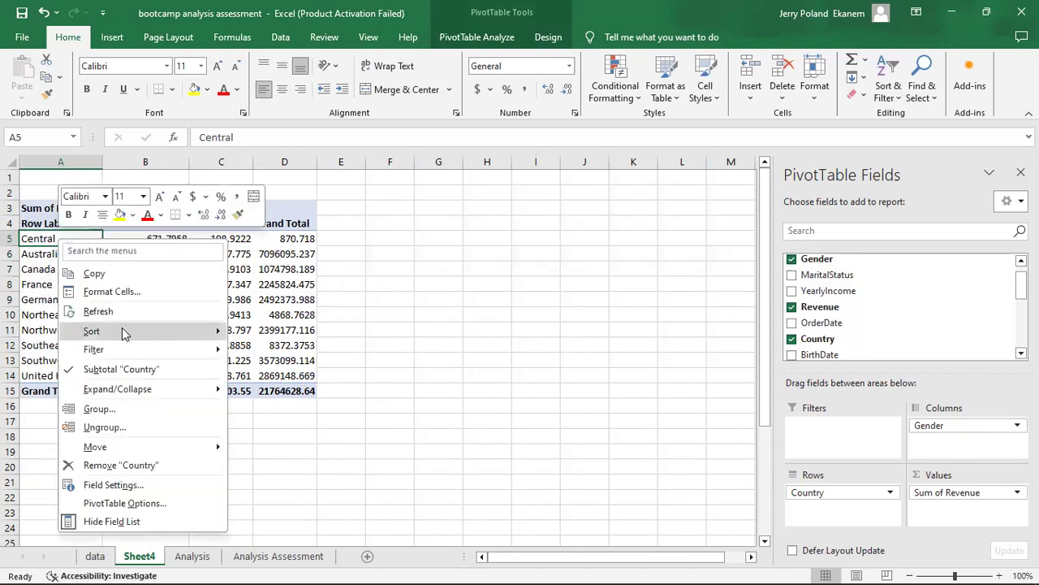
mouse_move(124, 333)
click(279, 352)
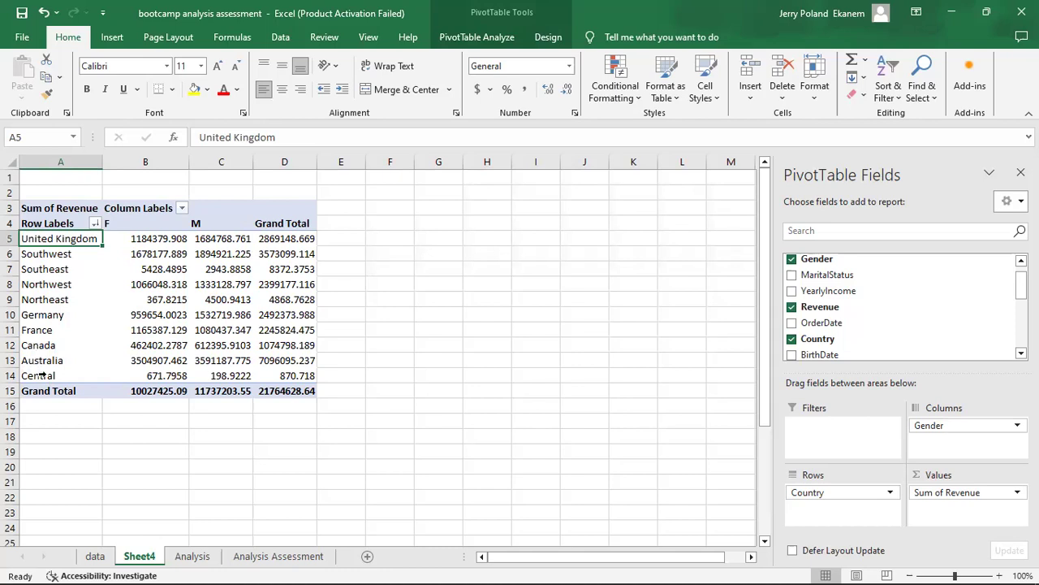
Sort the country row labels of the PivotTable back into A to Z order.
click(58, 263)
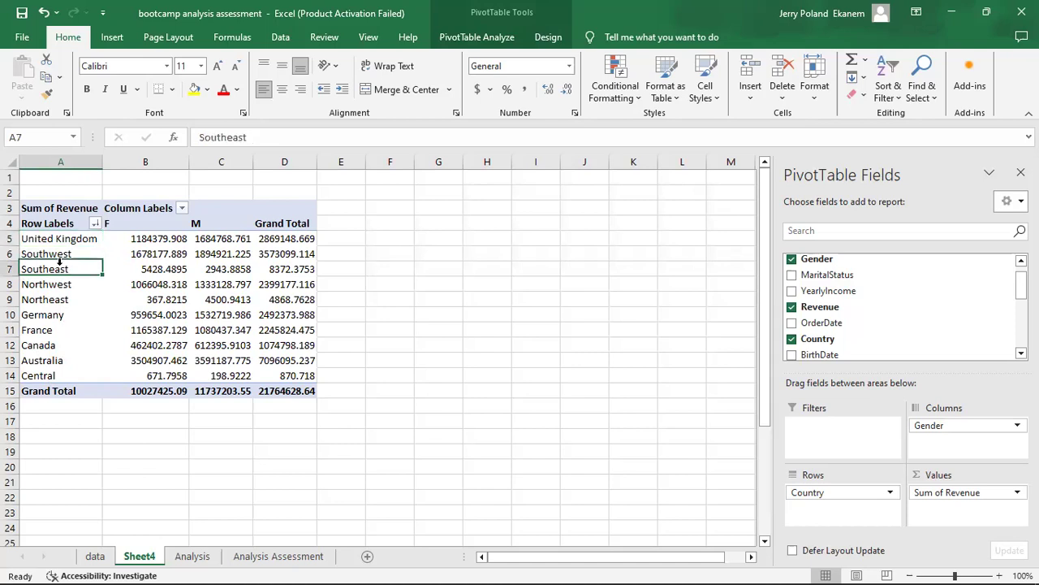
right_click(60, 266)
key(Escape)
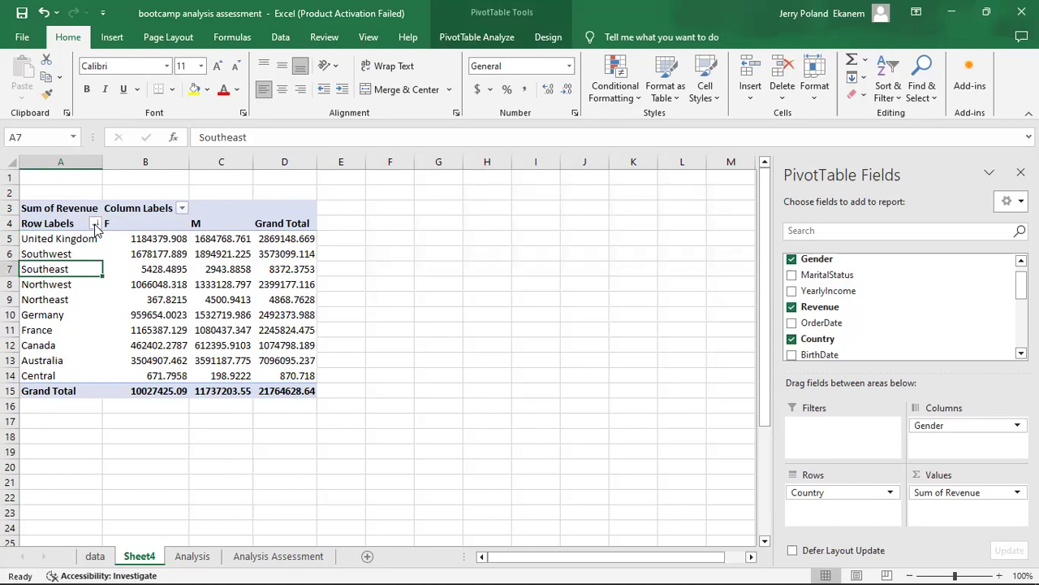
click(94, 223)
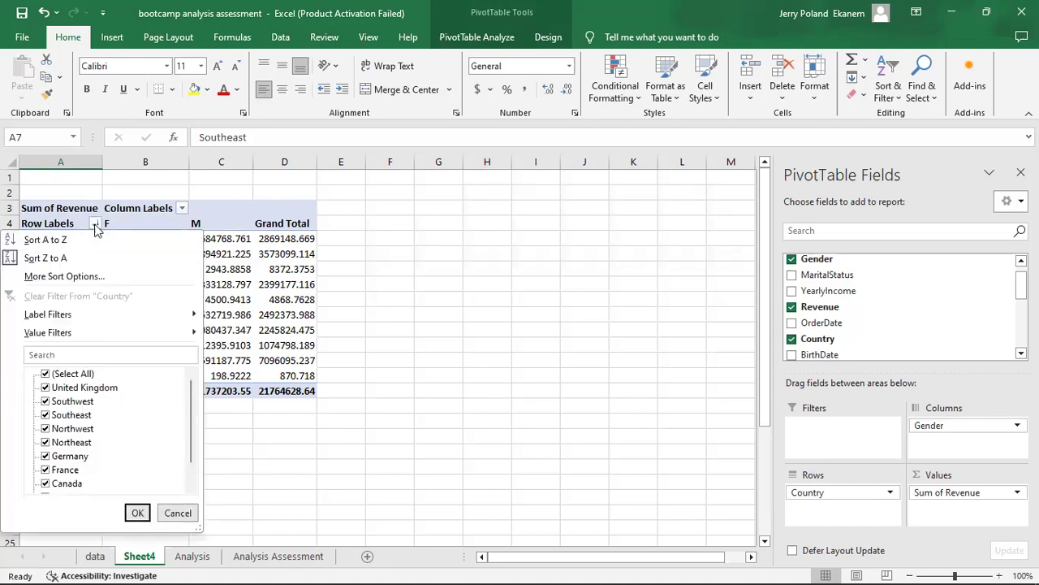
click(49, 239)
click(77, 300)
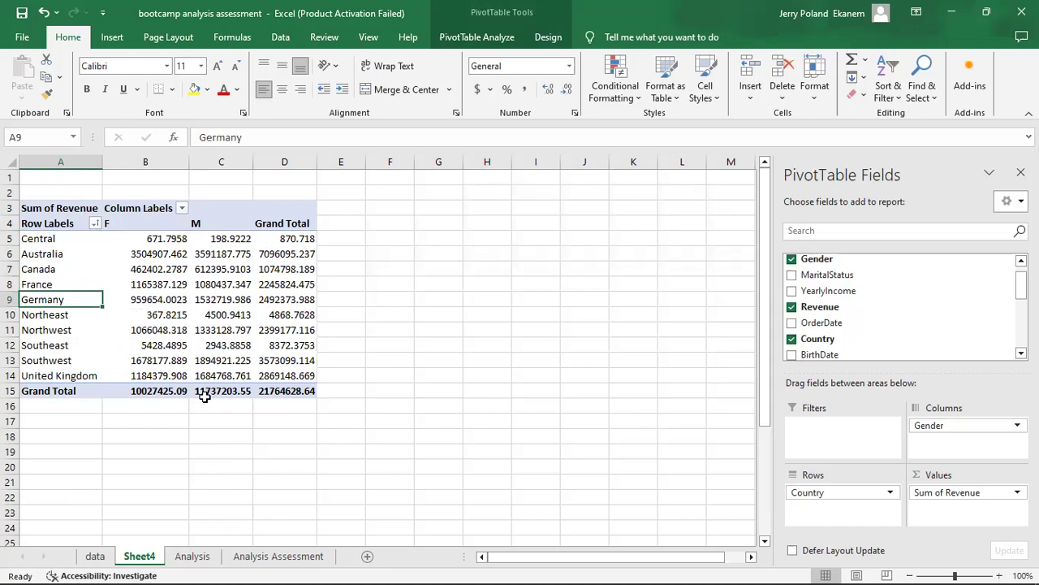
Copy Australia's F and M revenue figures from the PivotTable on Sheet4.
click(264, 557)
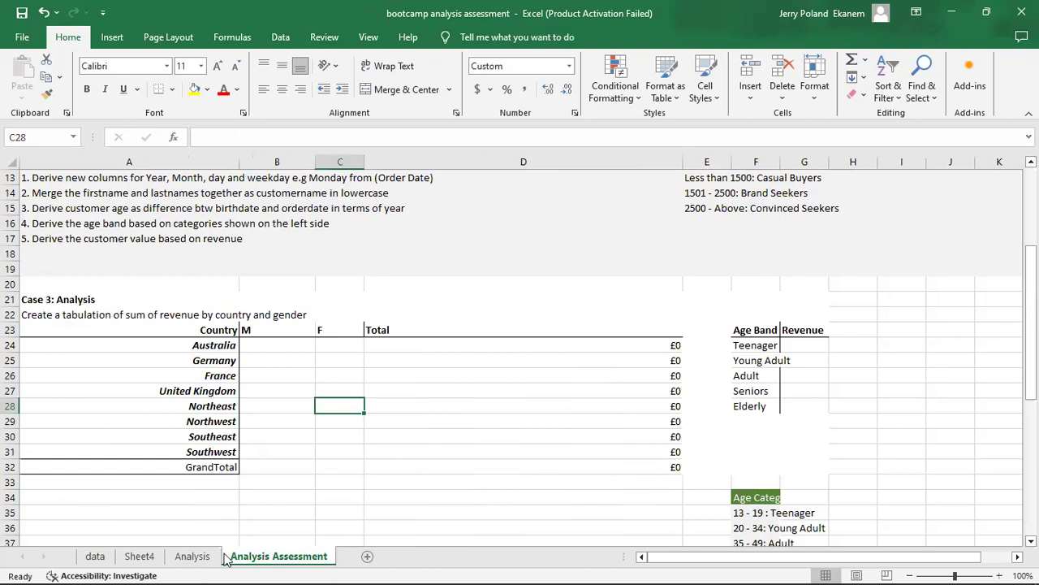
click(199, 558)
click(139, 557)
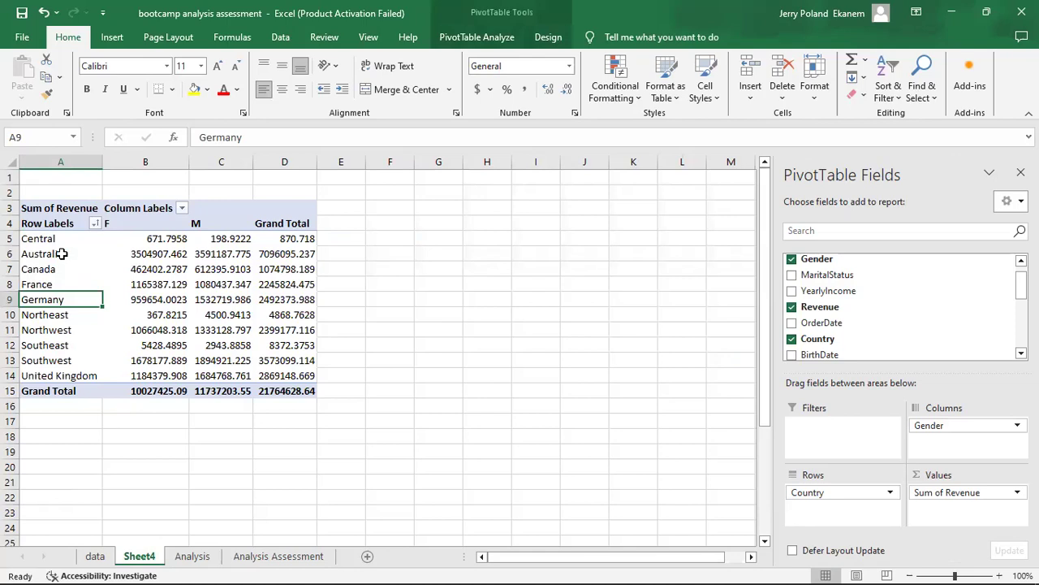
click(140, 257)
drag(141, 260, 218, 256)
key(ctrl+c)
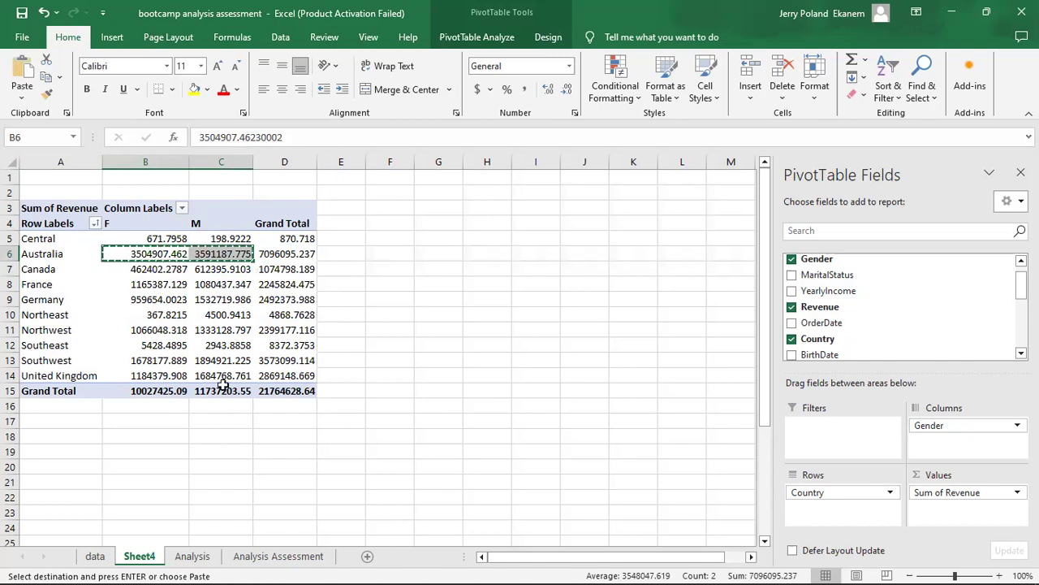
Paste the copied figures as values only into Australia's row from B24 on the Analysis Assessment sheet and autofit column C.
click(268, 554)
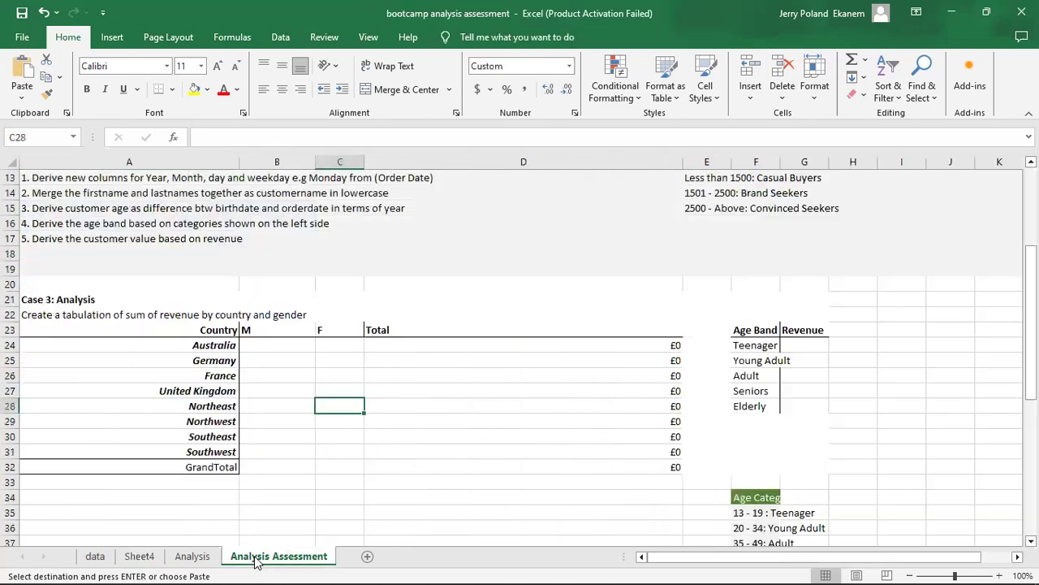
click(272, 348)
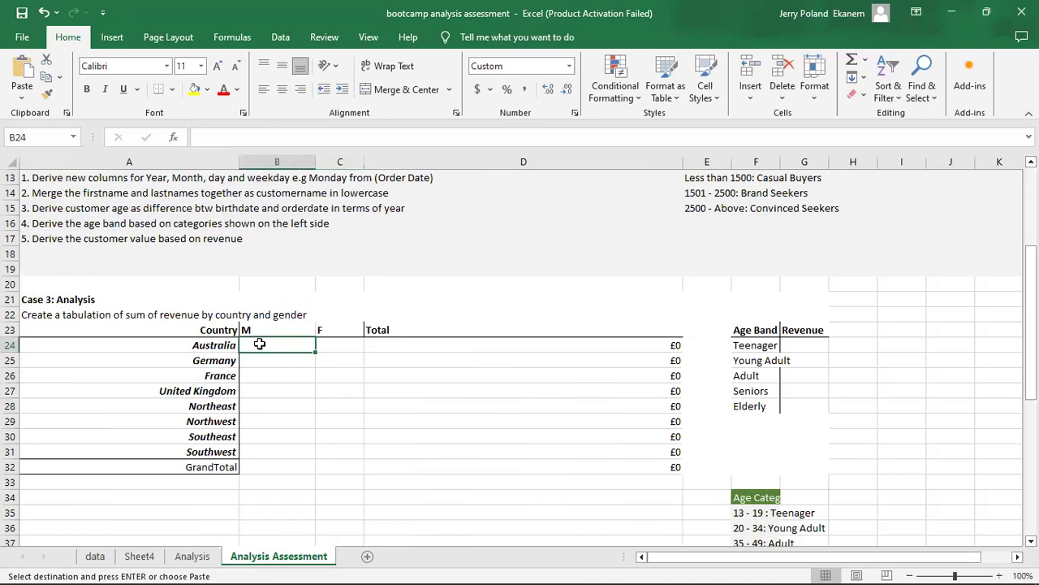
right_click(268, 345)
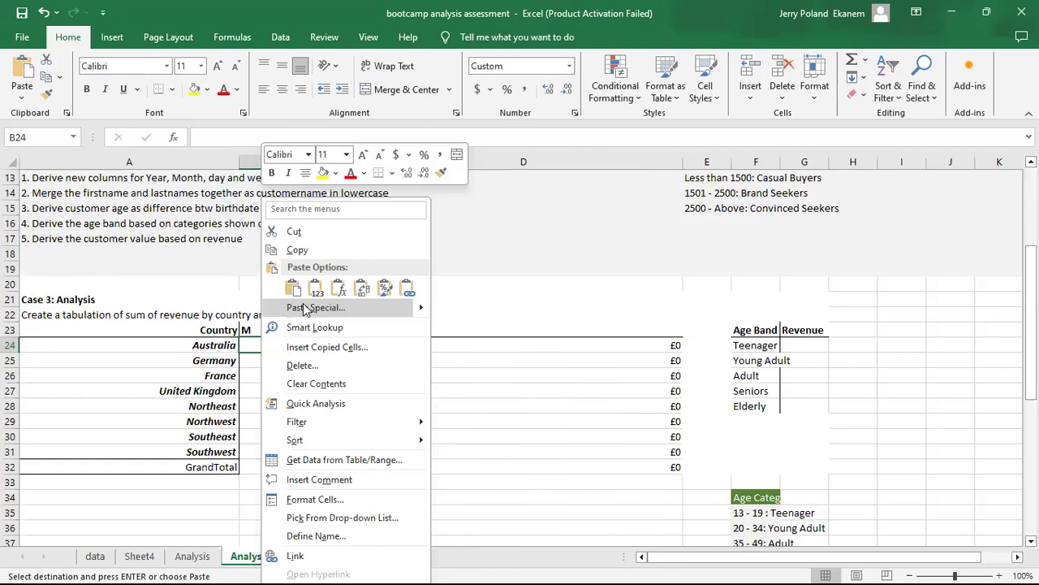
click(303, 309)
click(177, 275)
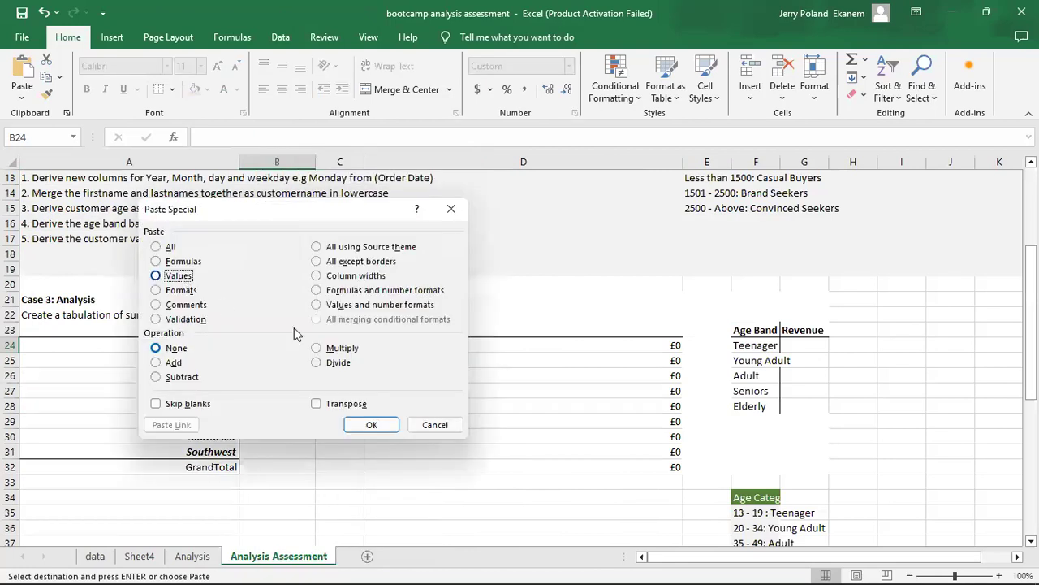
click(381, 428)
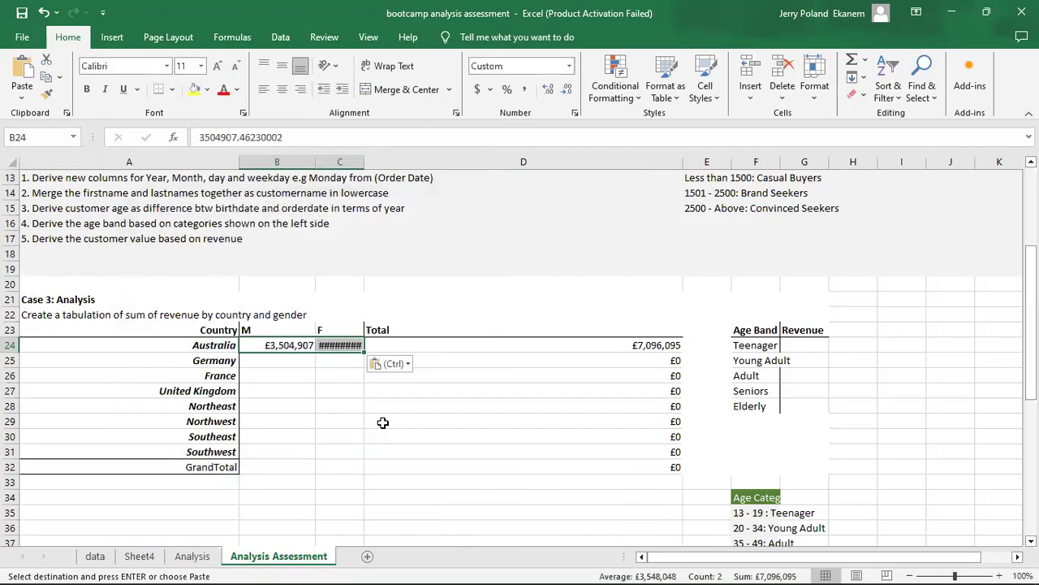
double_click(363, 156)
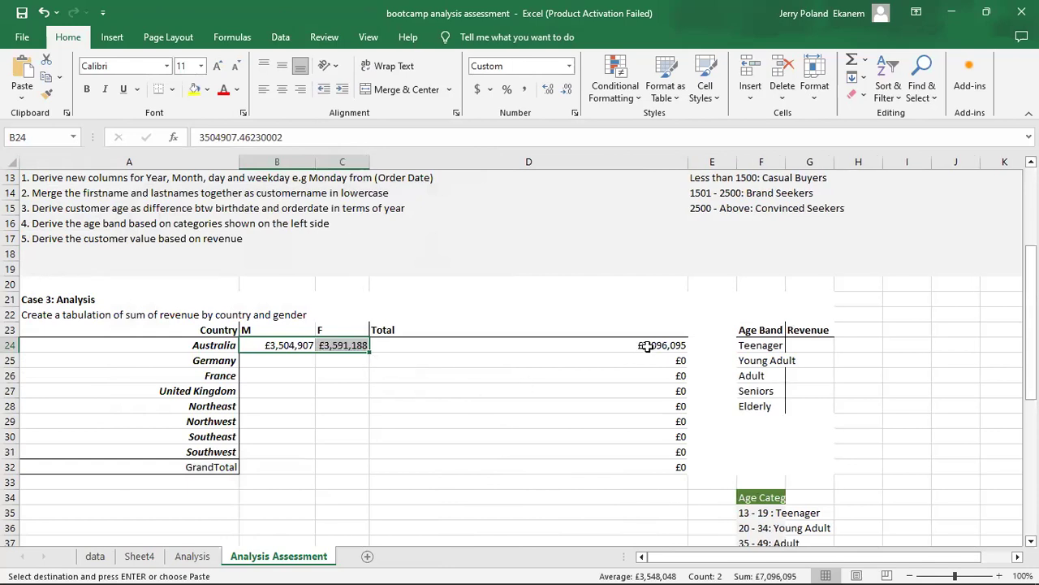
Inspect the formula behind Australia's Total in D24, leaving it as it is.
click(643, 347)
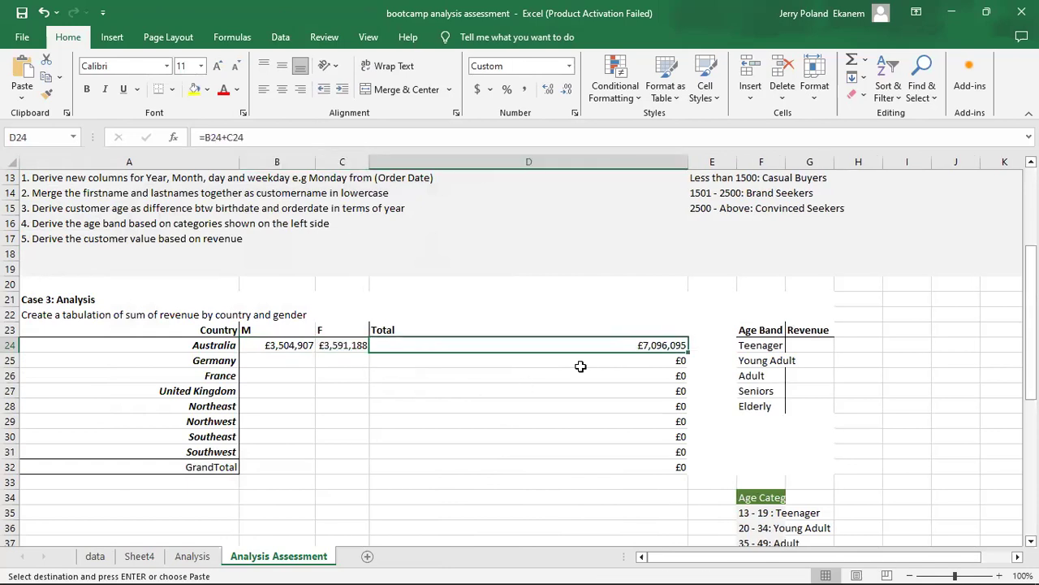
double_click(614, 345)
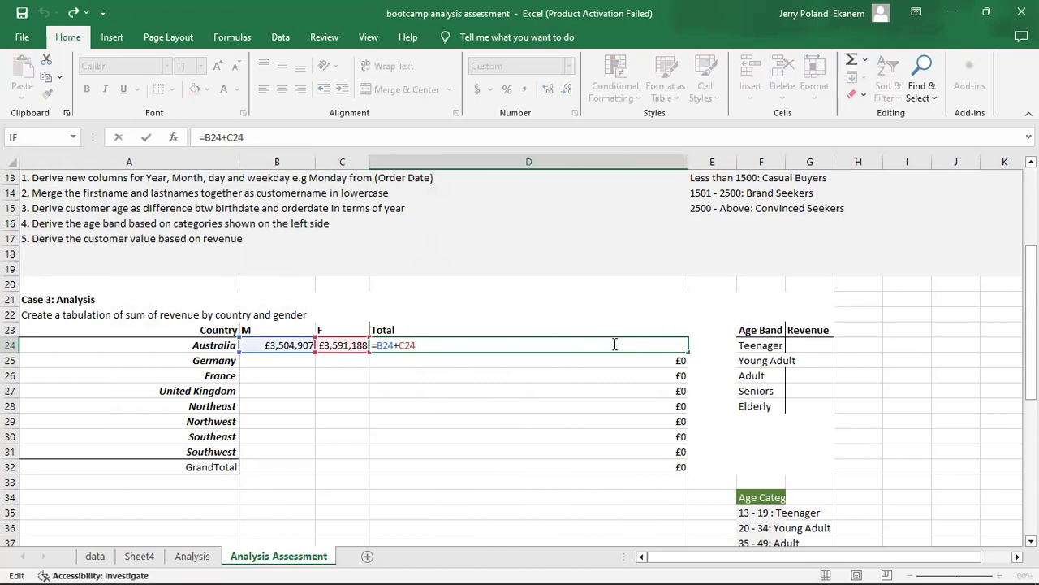
key(Return)
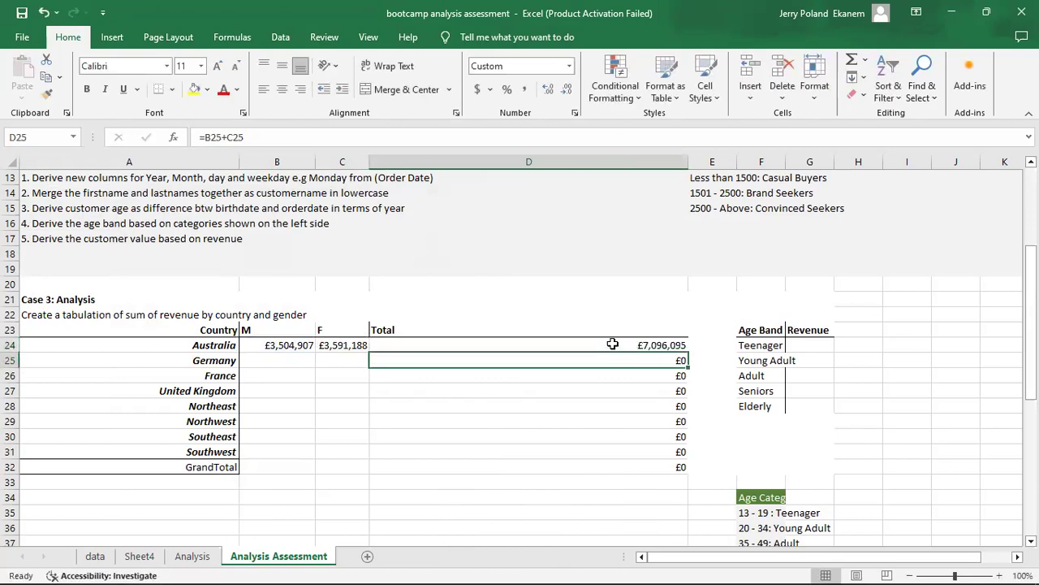
Apply the £ English (United Kingdom) accounting format to Australia's Total in D24.
click(624, 347)
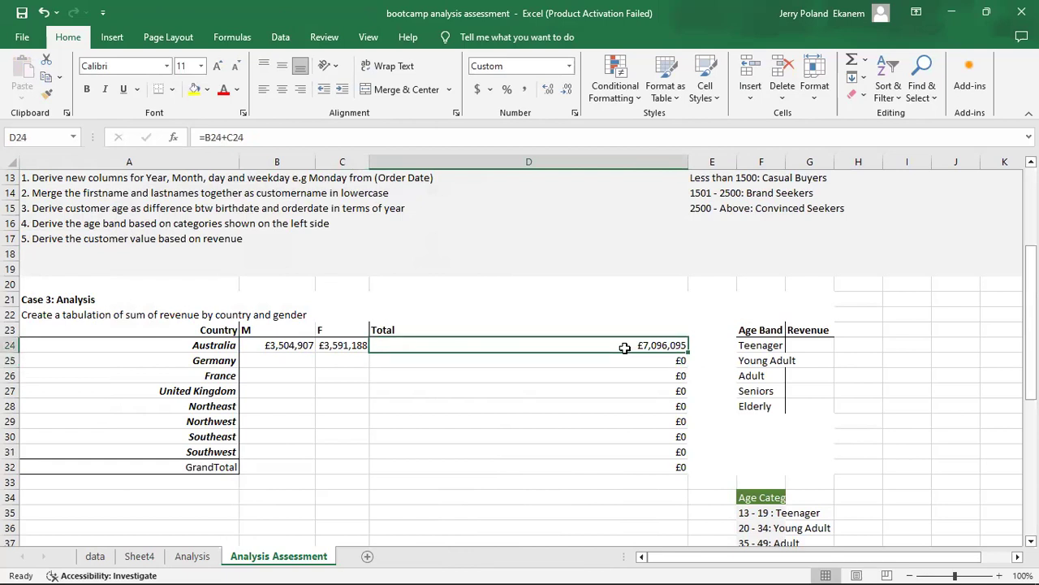
click(490, 89)
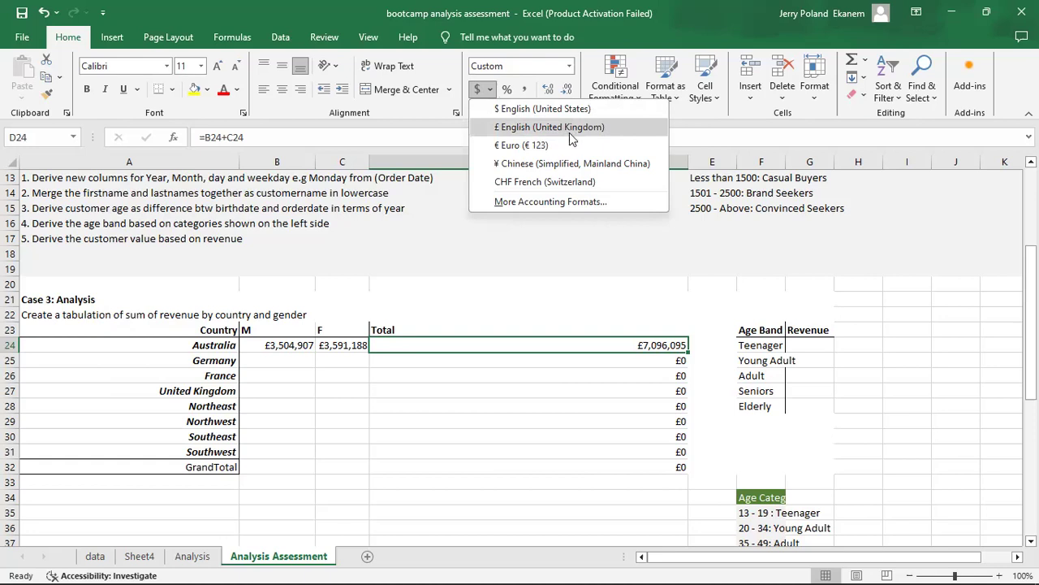
click(516, 145)
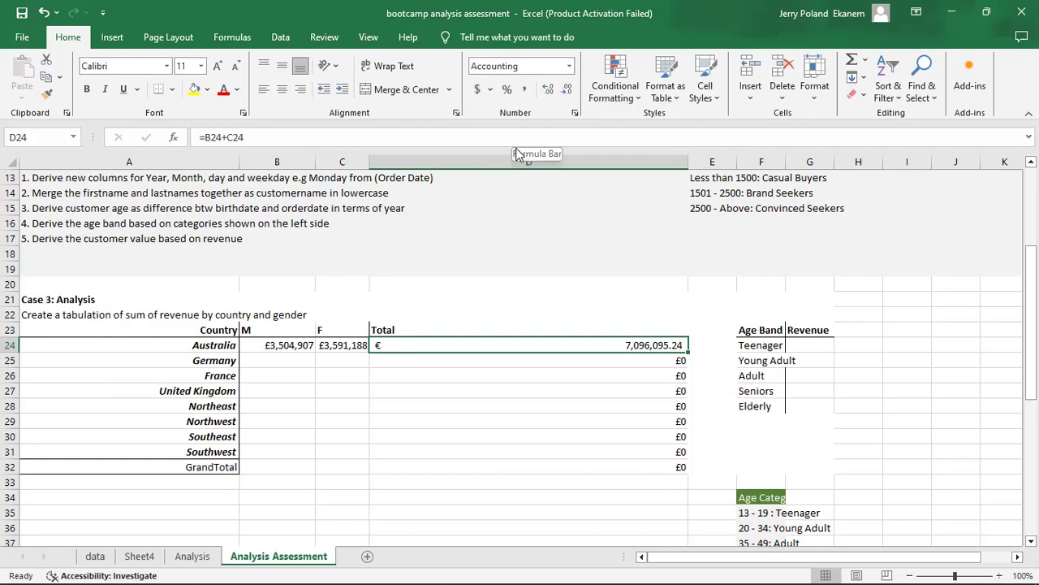
click(490, 89)
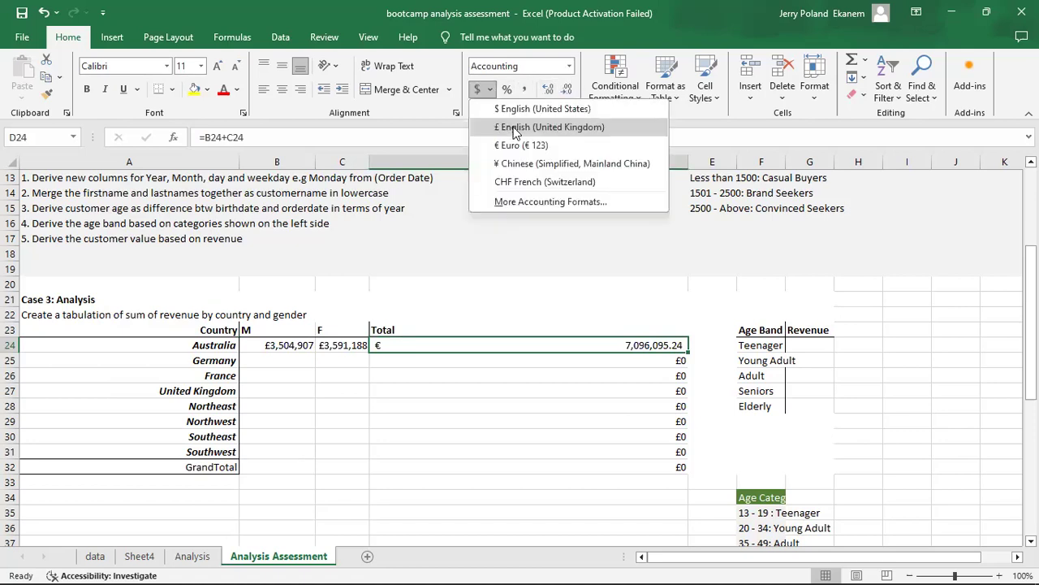
click(514, 128)
click(532, 403)
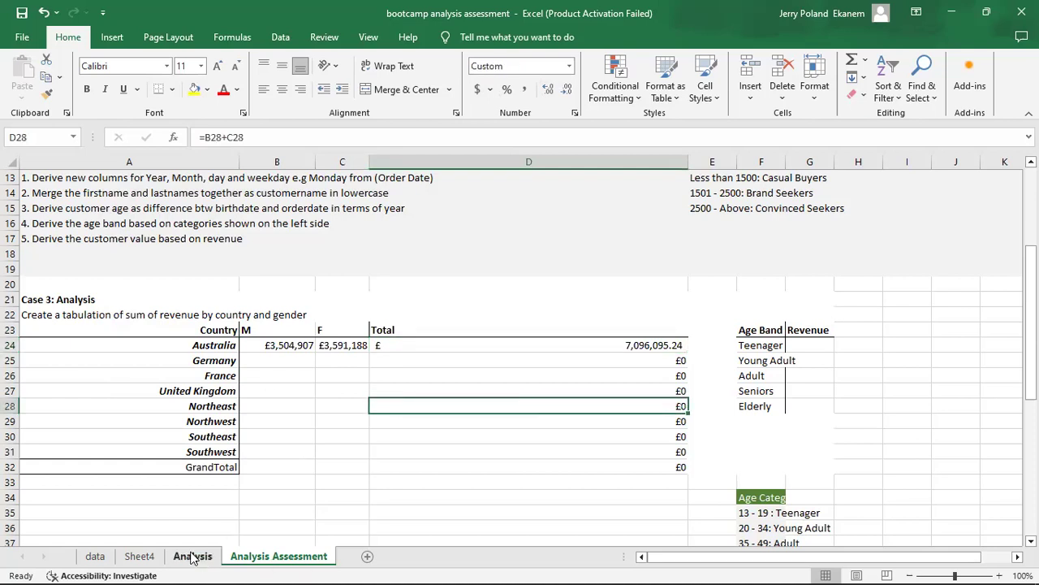
Copy Germany's F and M revenue figures from the PivotTable on Sheet4.
click(138, 555)
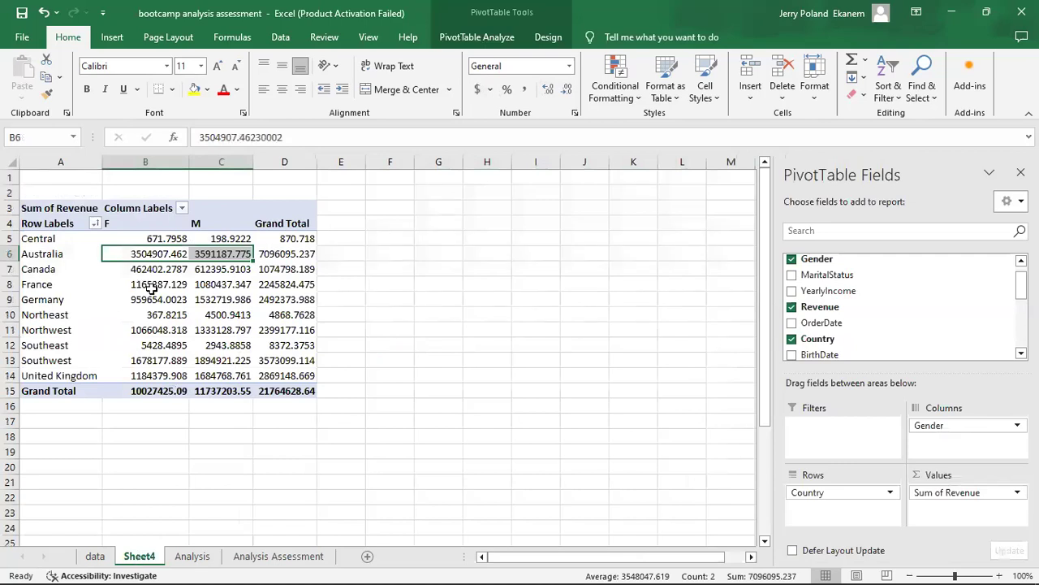
click(141, 299)
drag(140, 299, 238, 300)
key(ctrl+c)
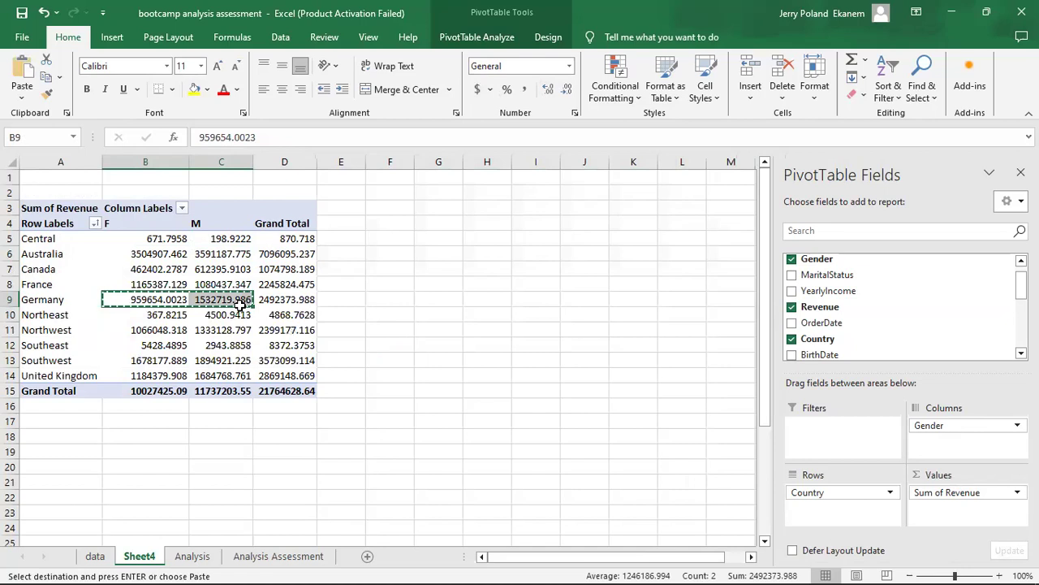
Paste the copied figures as values only into Germany's row from B25 on the Analysis Assessment sheet.
click(264, 557)
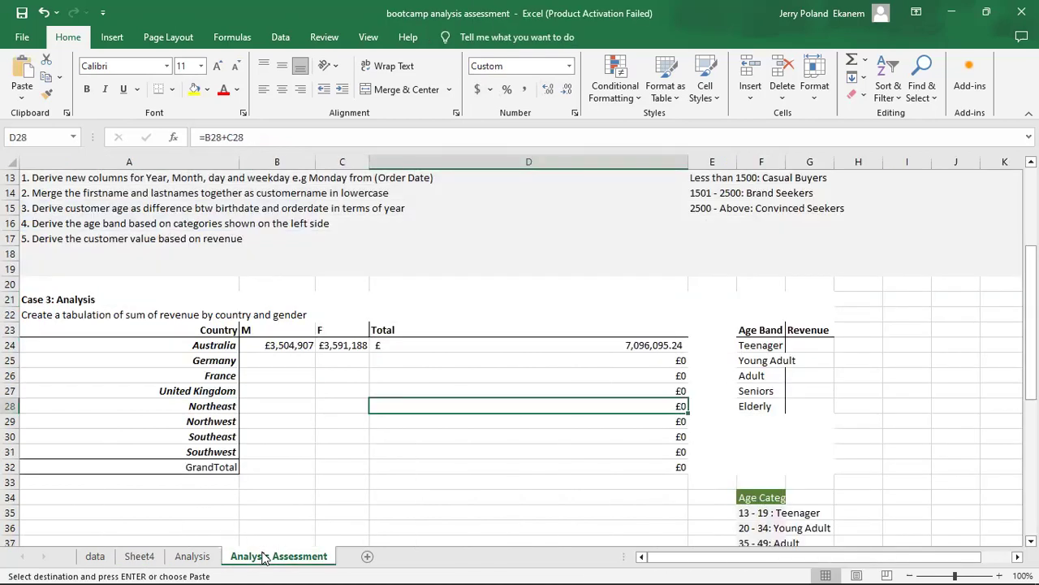
click(272, 362)
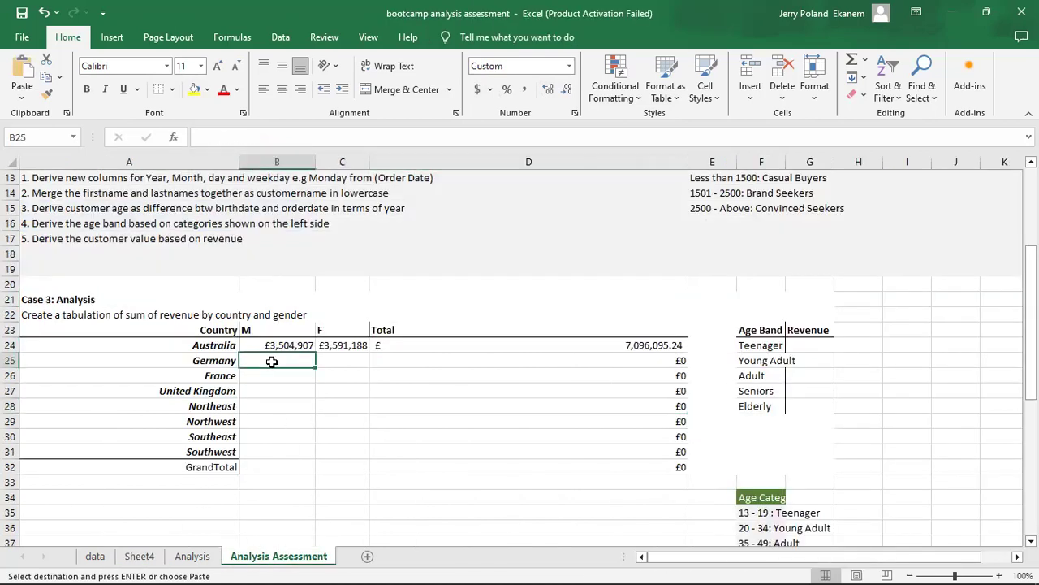
right_click(273, 360)
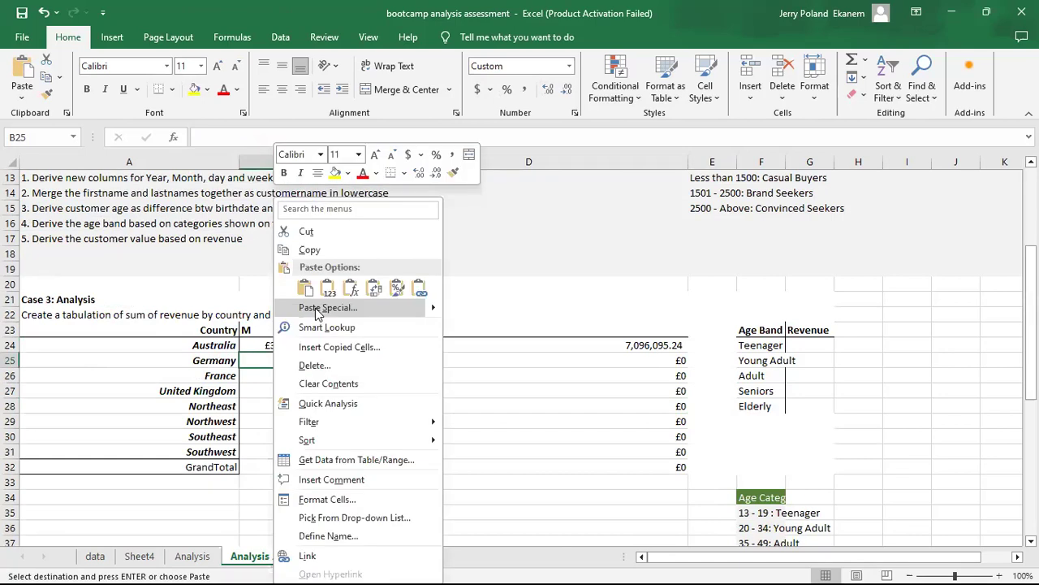
key(s)
click(190, 283)
click(388, 429)
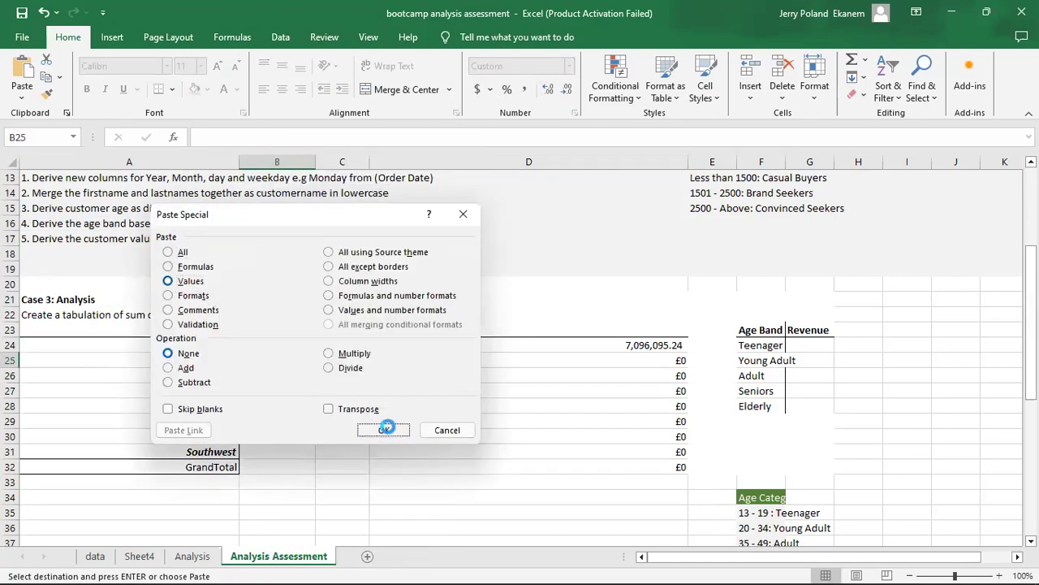
Copy France's F and M revenue figures from the PivotTable on Sheet4.
click(262, 389)
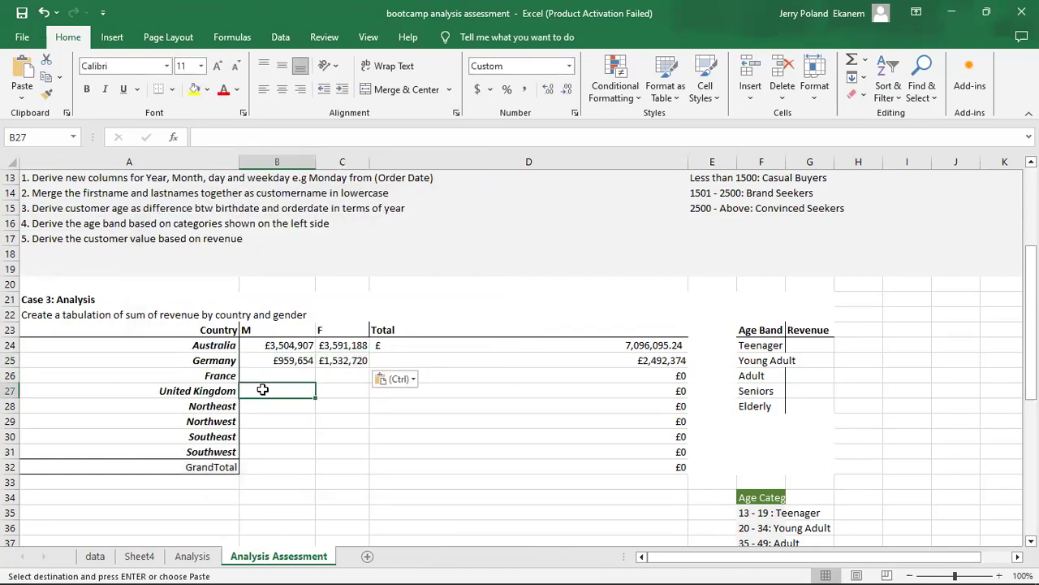
click(203, 557)
click(139, 556)
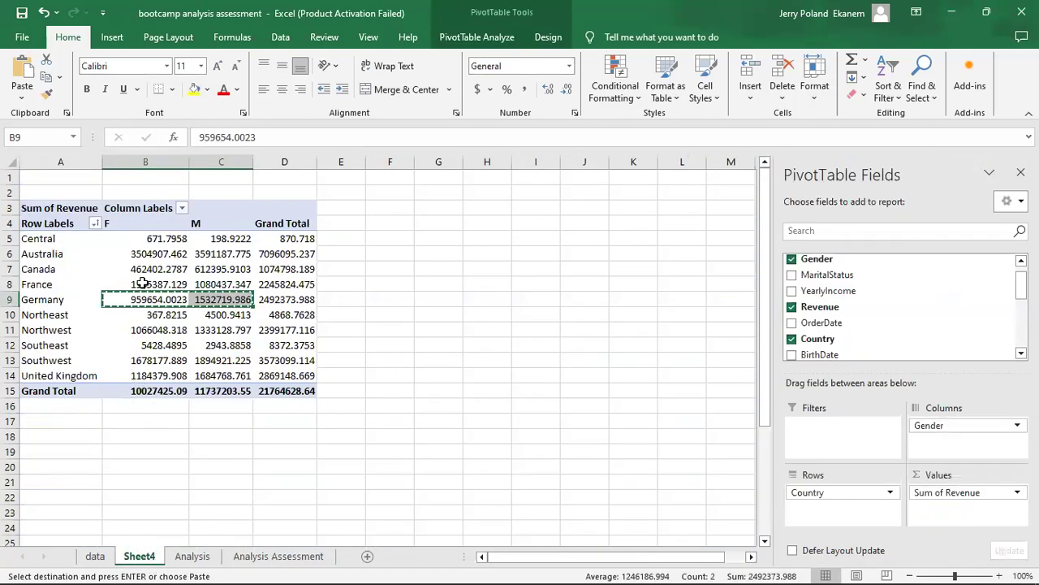
click(139, 284)
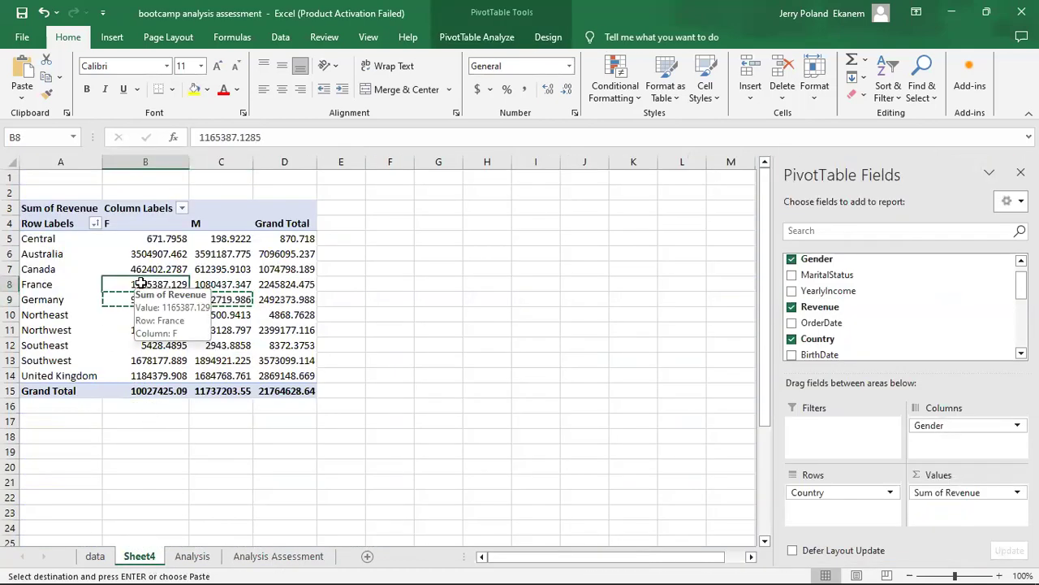
drag(140, 284, 245, 280)
key(ctrl+c)
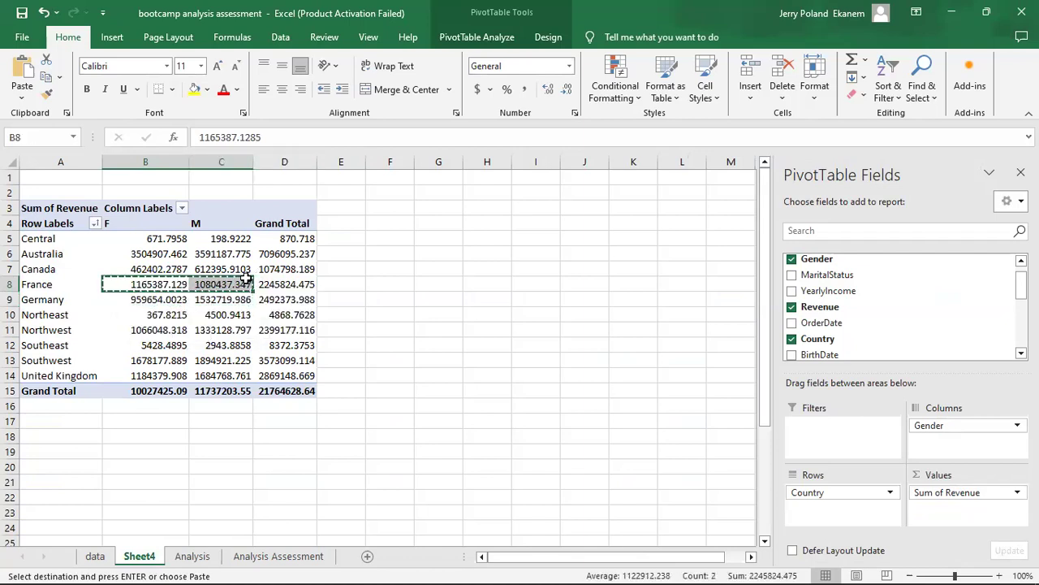
Paste the copied figures as values only into France's row from B26 on the Analysis Assessment sheet.
click(279, 559)
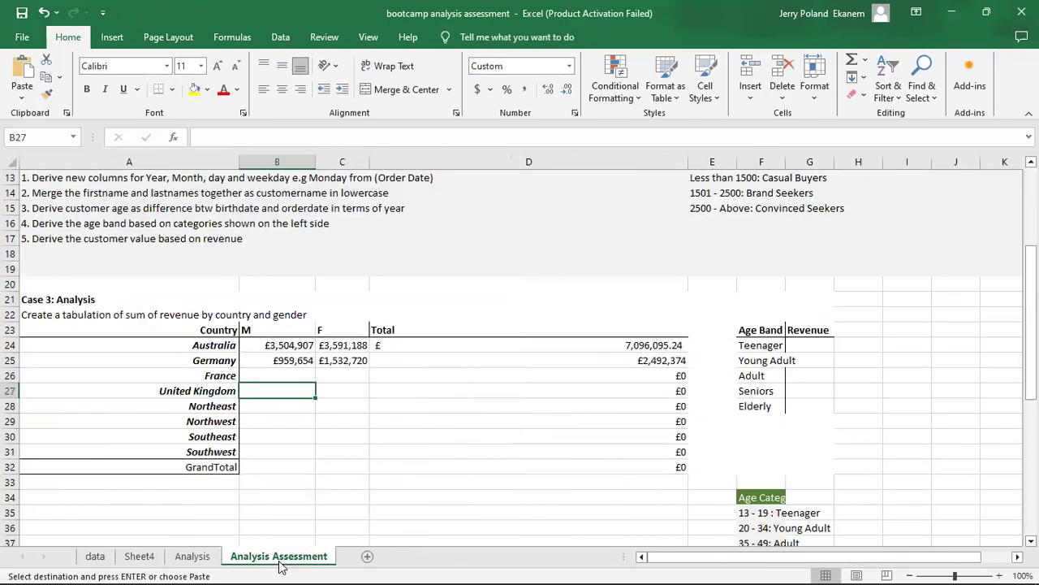
click(265, 376)
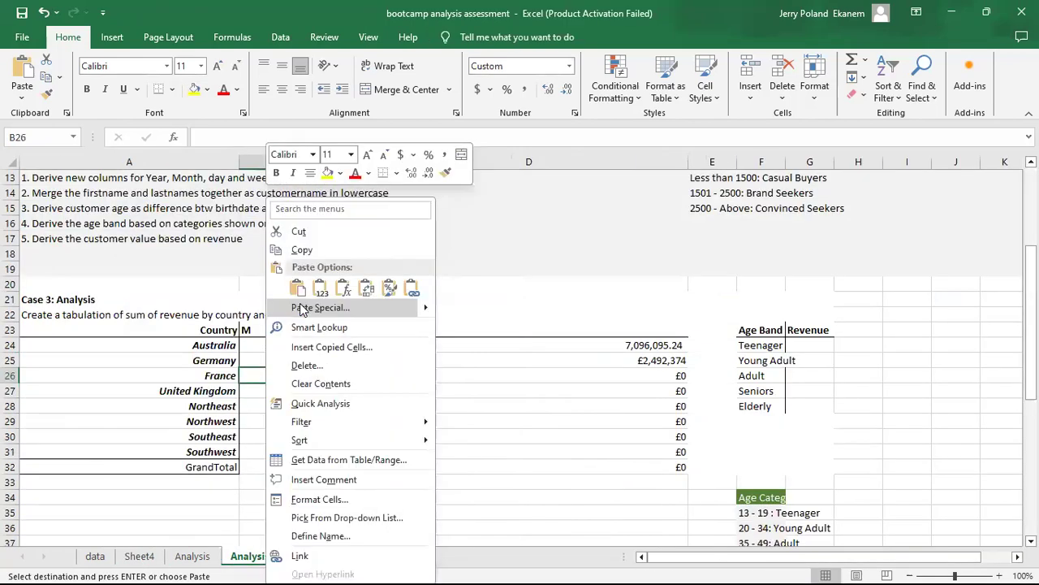
click(302, 308)
click(370, 425)
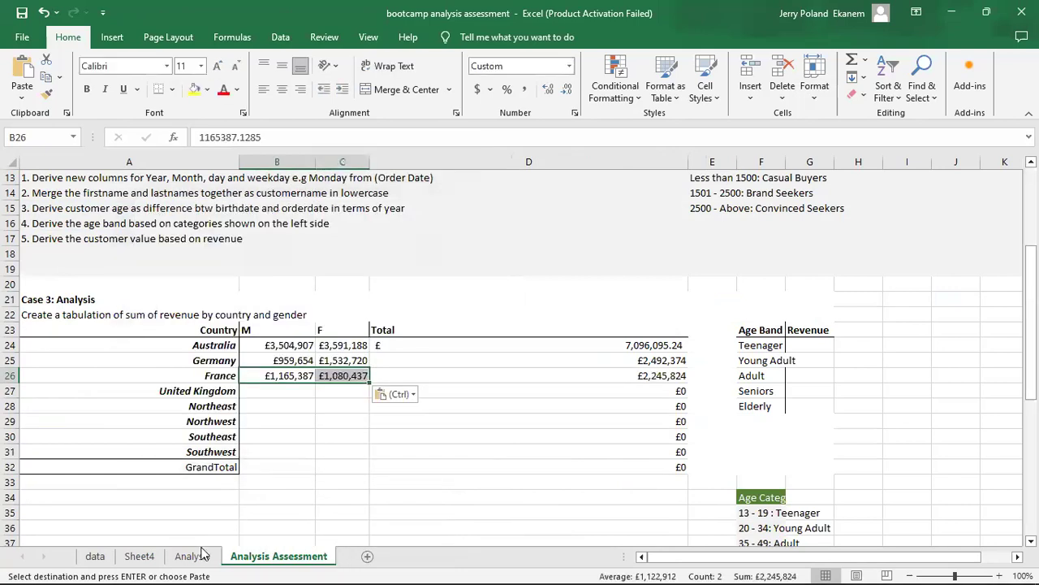
Copy the United Kingdom's F and M revenue figures from the PivotTable on Sheet4.
click(140, 559)
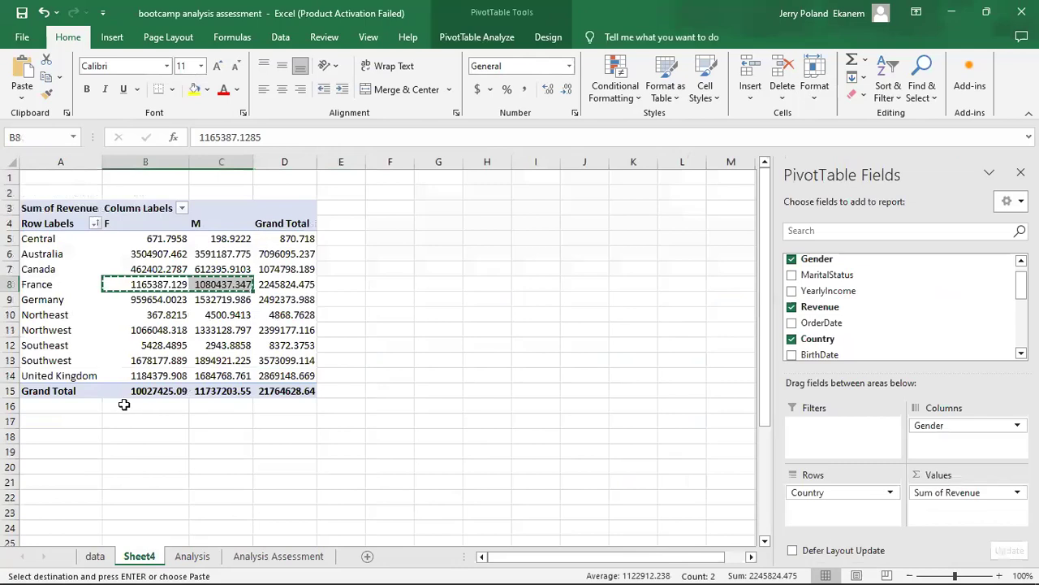
click(138, 375)
drag(138, 375, 208, 379)
key(ctrl+c)
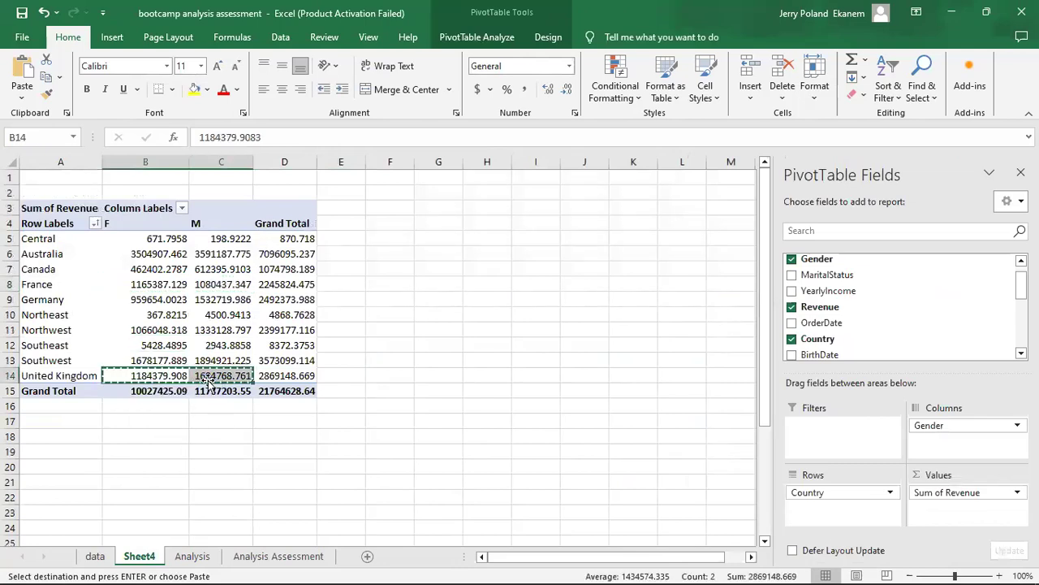
Paste the copied figures as values only into the United Kingdom's row from B27 on the Analysis Assessment sheet.
click(270, 558)
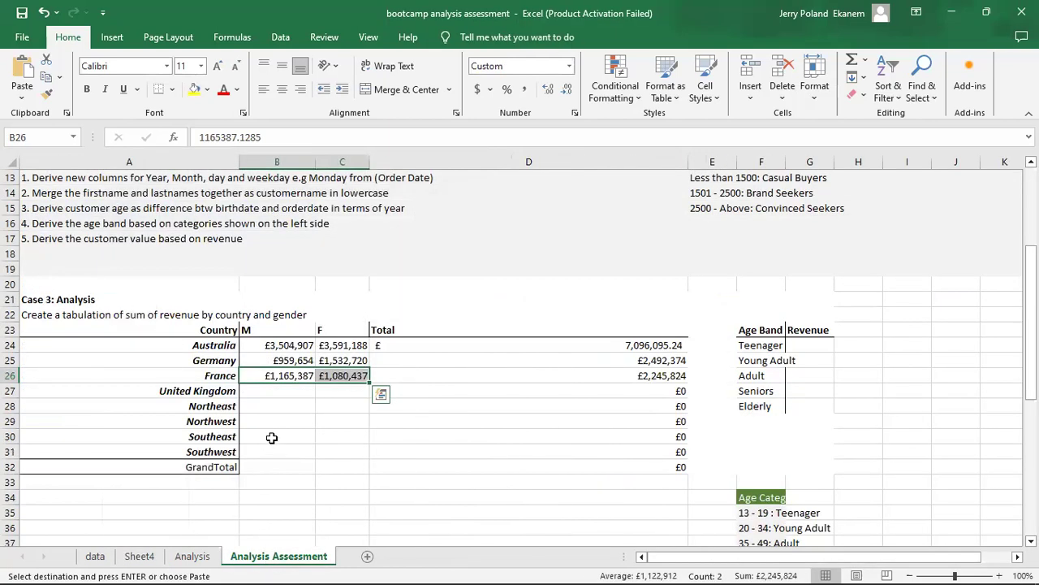
click(273, 391)
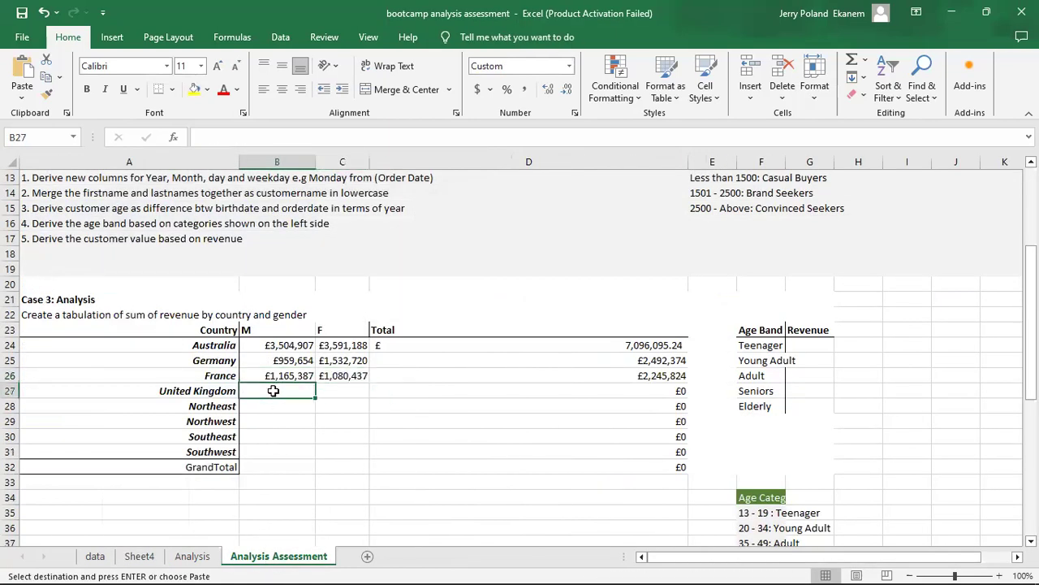
key(shift+F10)
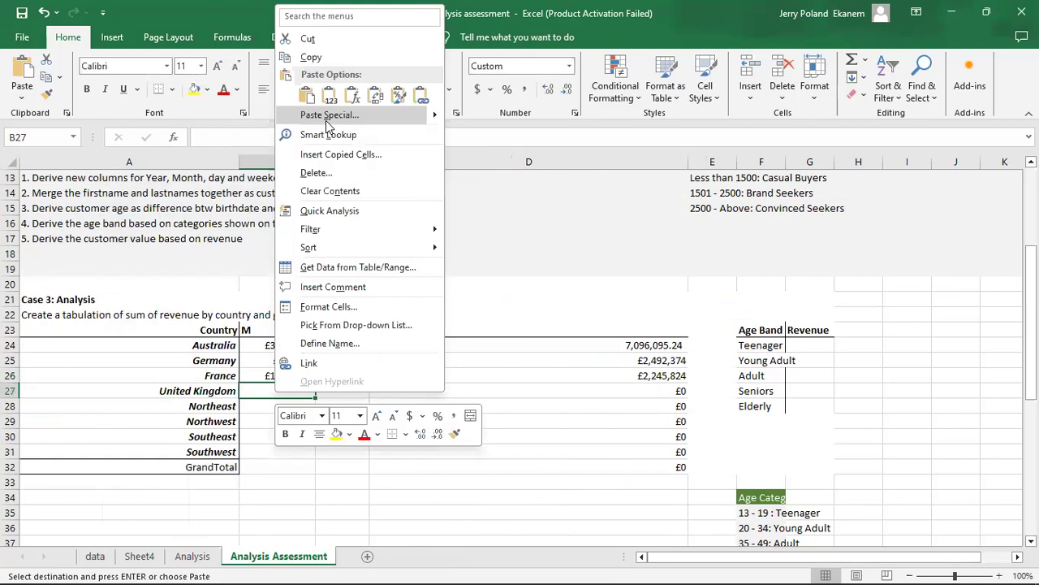
key(Return)
click(198, 95)
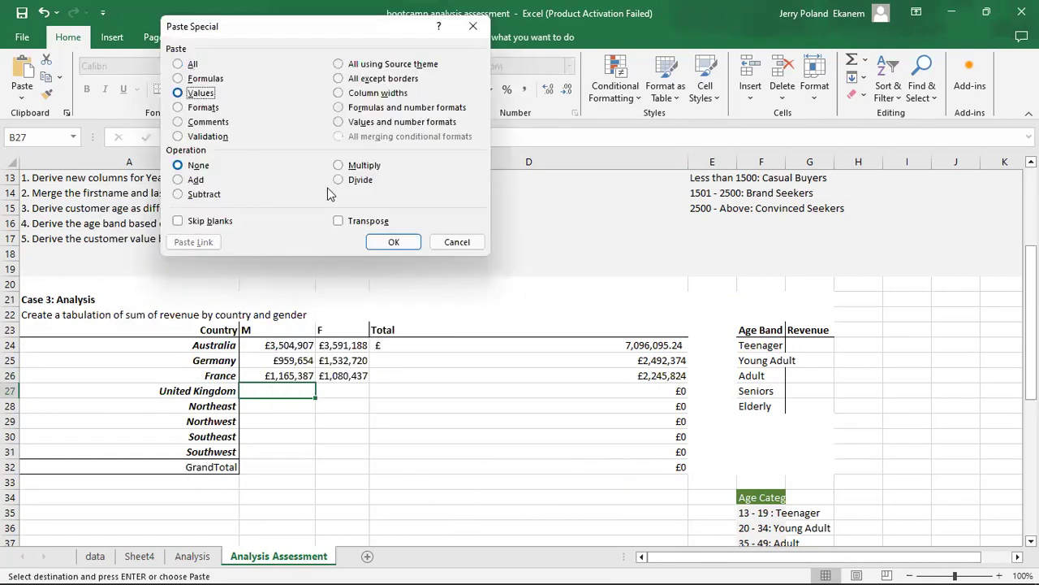
click(411, 248)
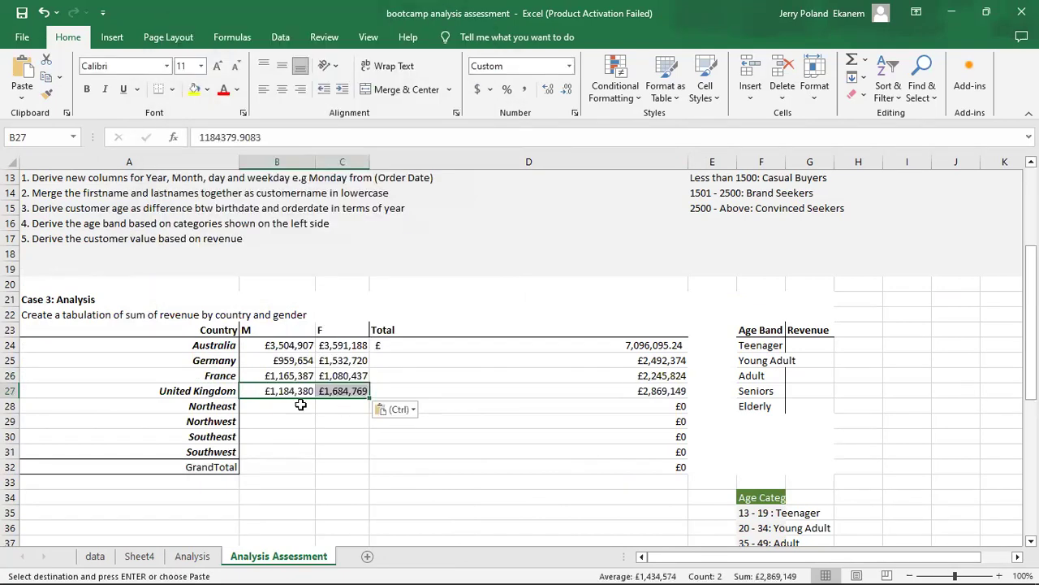
Compare the remaining row labels on both sheets and copy the F and M revenue figures of Northeast and Northwest from the PivotTable on Sheet4.
click(290, 401)
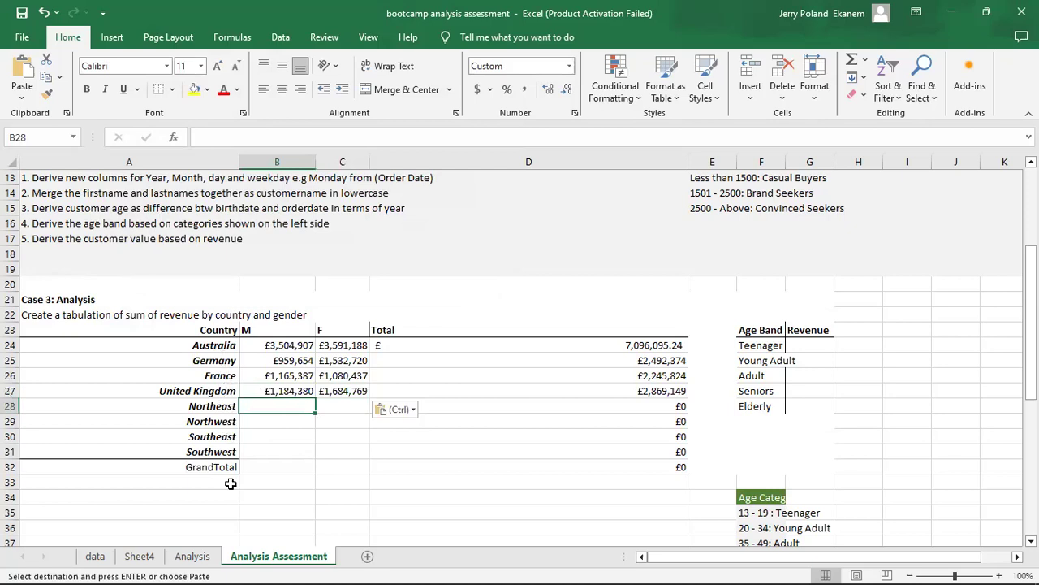
click(139, 556)
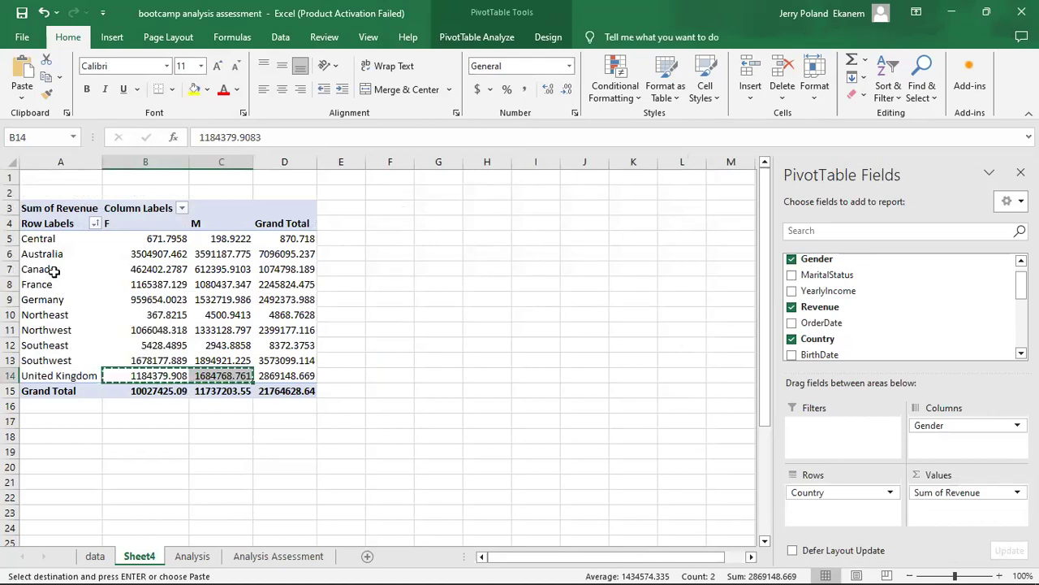
click(269, 561)
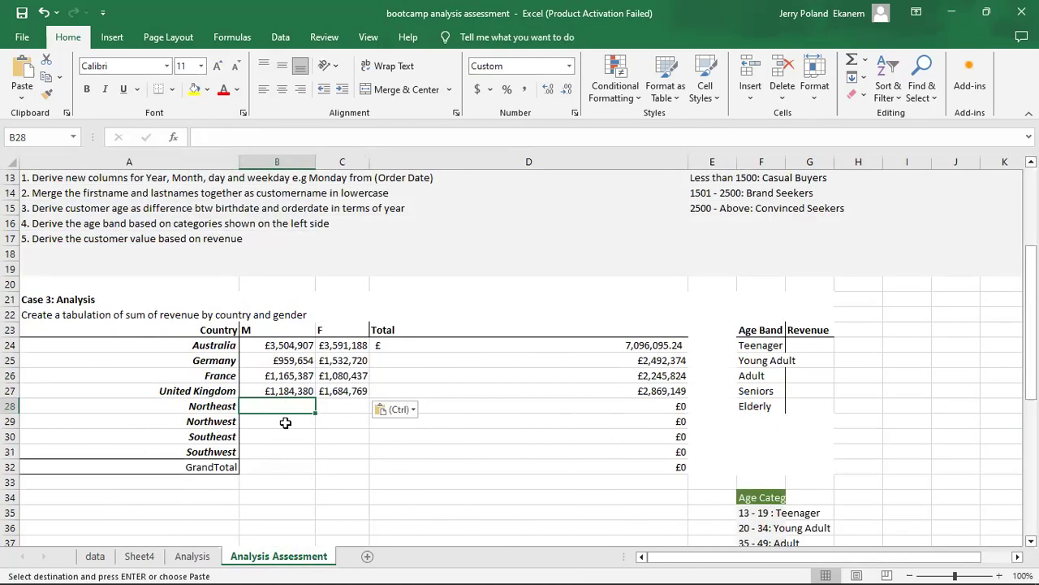
click(139, 557)
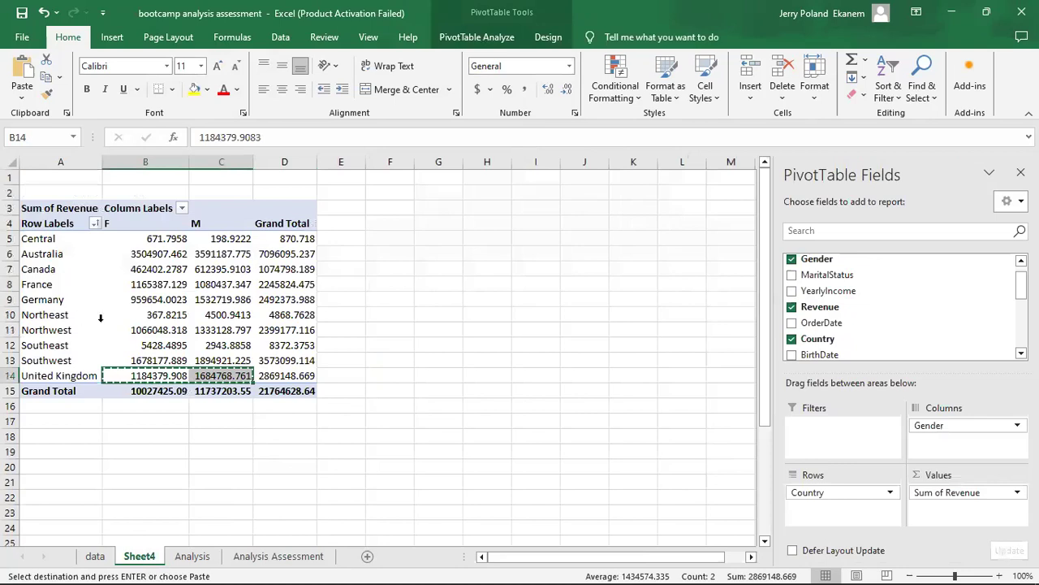
click(151, 315)
drag(153, 315, 211, 324)
key(ctrl+c)
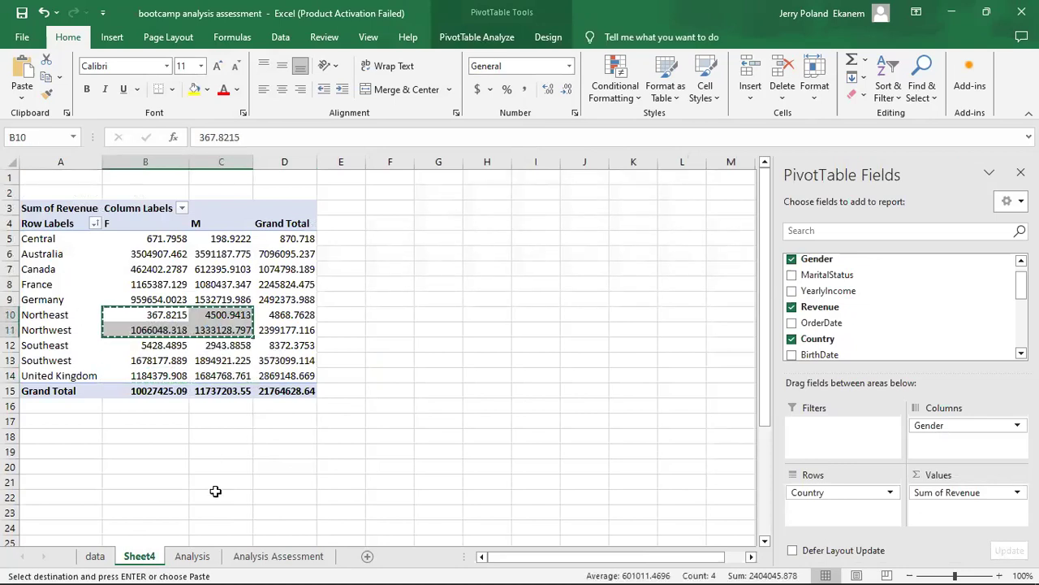
Paste the copied figures as values only into the Northeast and Northwest rows from B28 on the Analysis Assessment sheet.
click(252, 566)
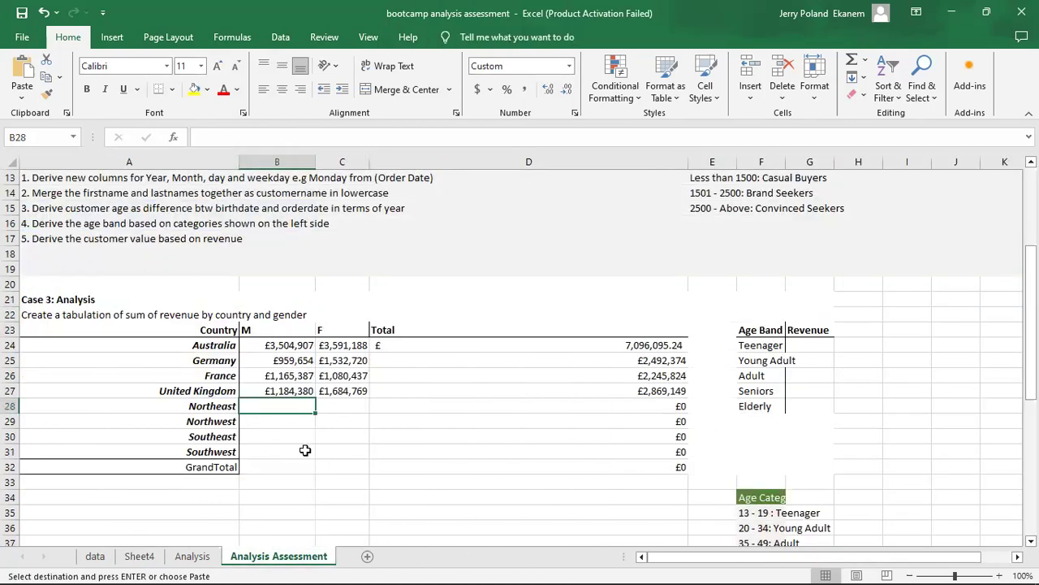
right_click(269, 402)
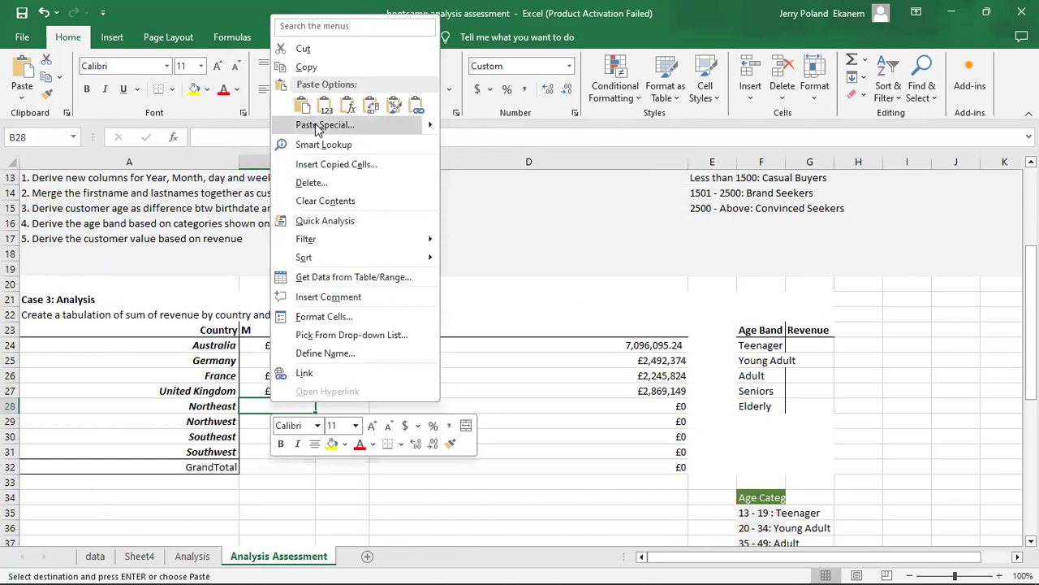
click(317, 126)
click(187, 96)
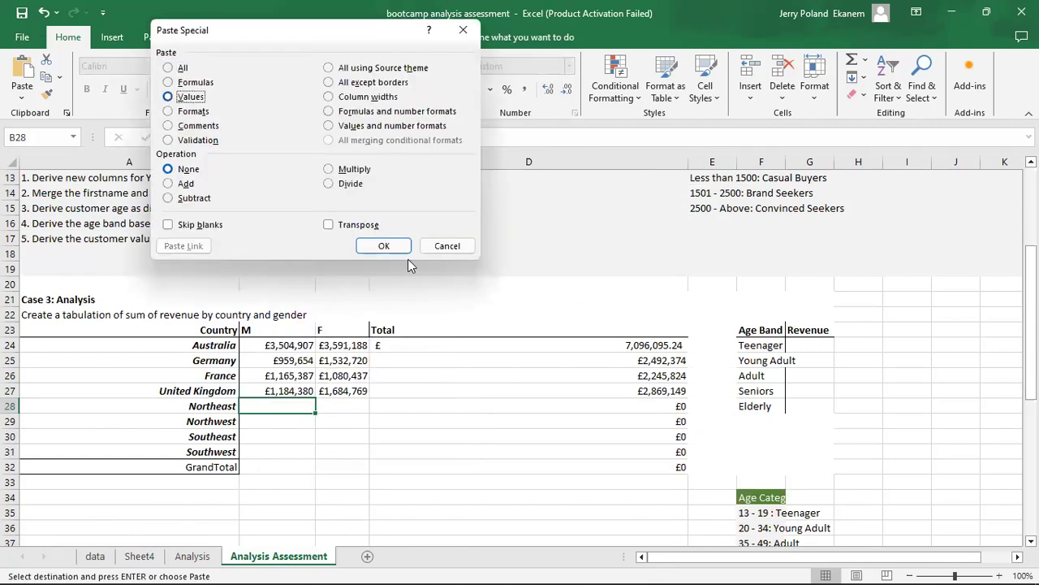
click(382, 244)
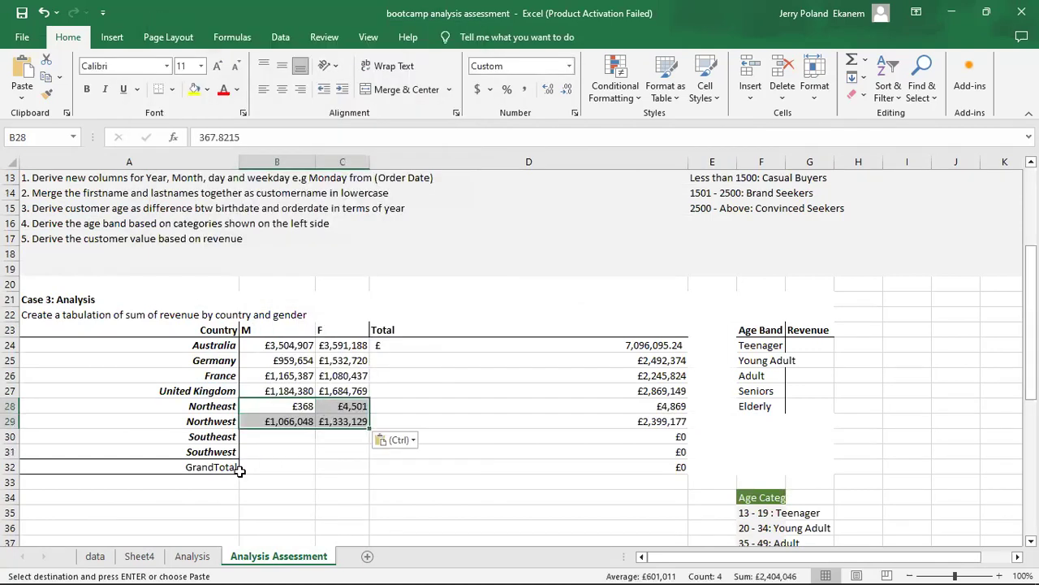
Copy the F and M revenue figures of Southeast and Southwest from the PivotTable on Sheet4.
click(140, 556)
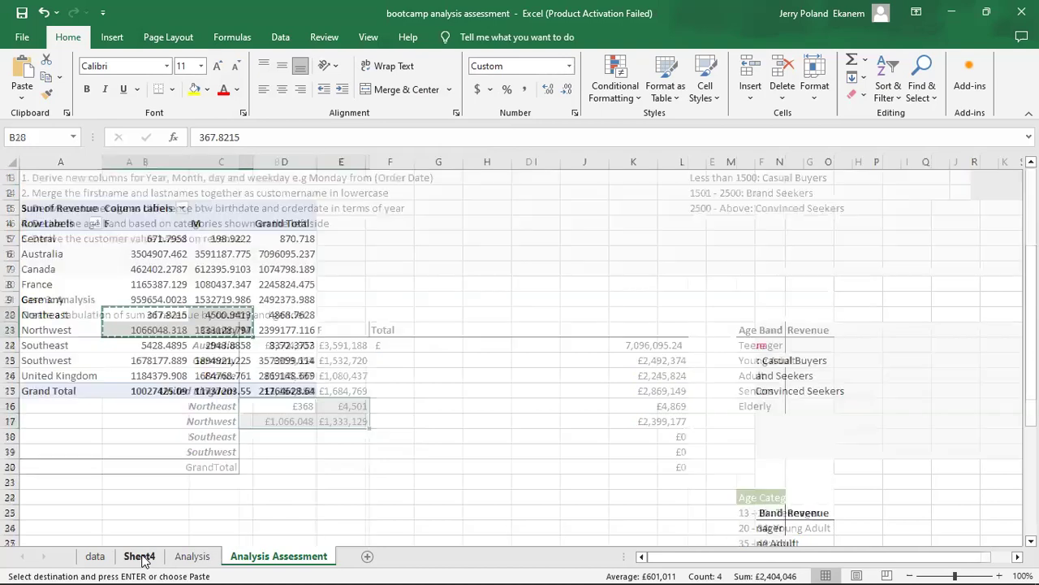
click(141, 344)
drag(141, 345, 221, 360)
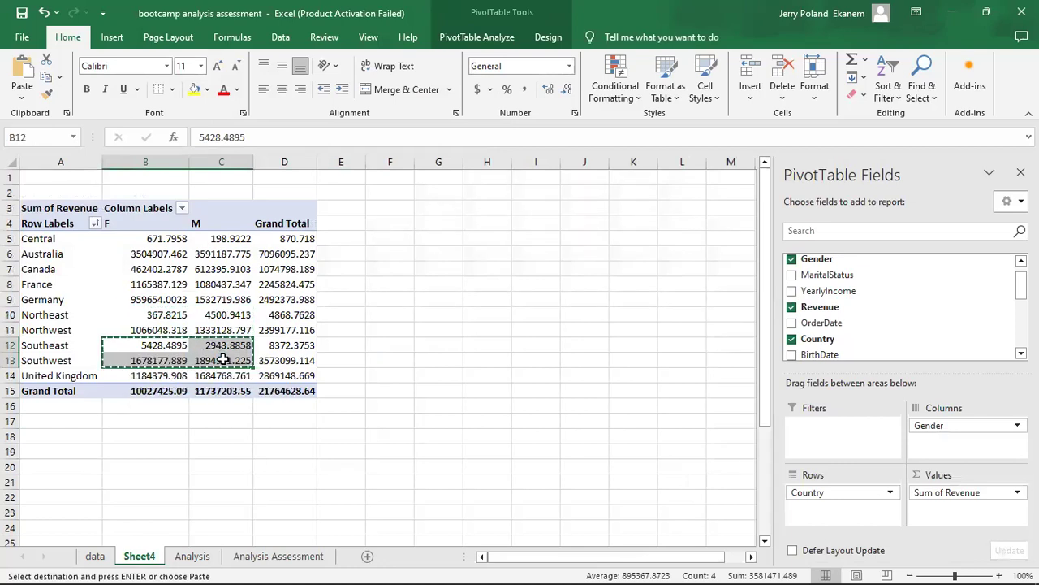
Paste the copied figures as values only into the Southeast and Southwest rows from B30 on the Analysis Assessment sheet.
click(274, 561)
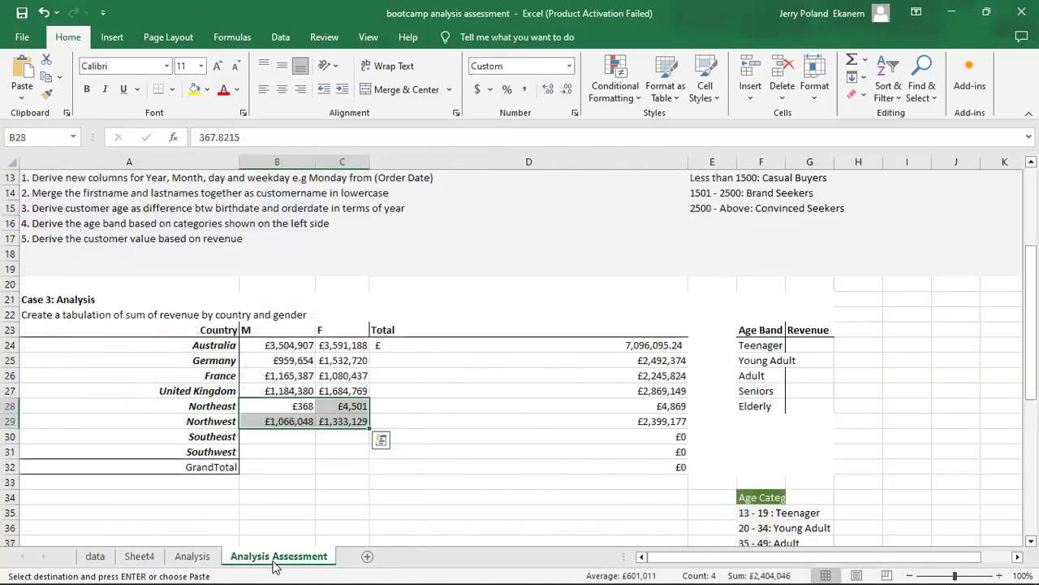
click(271, 438)
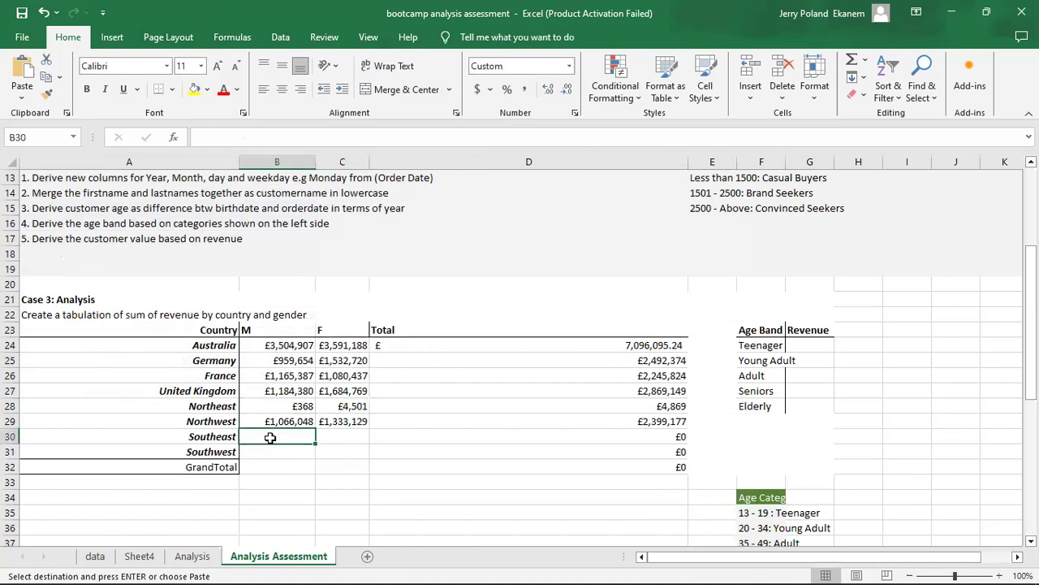
right_click(274, 439)
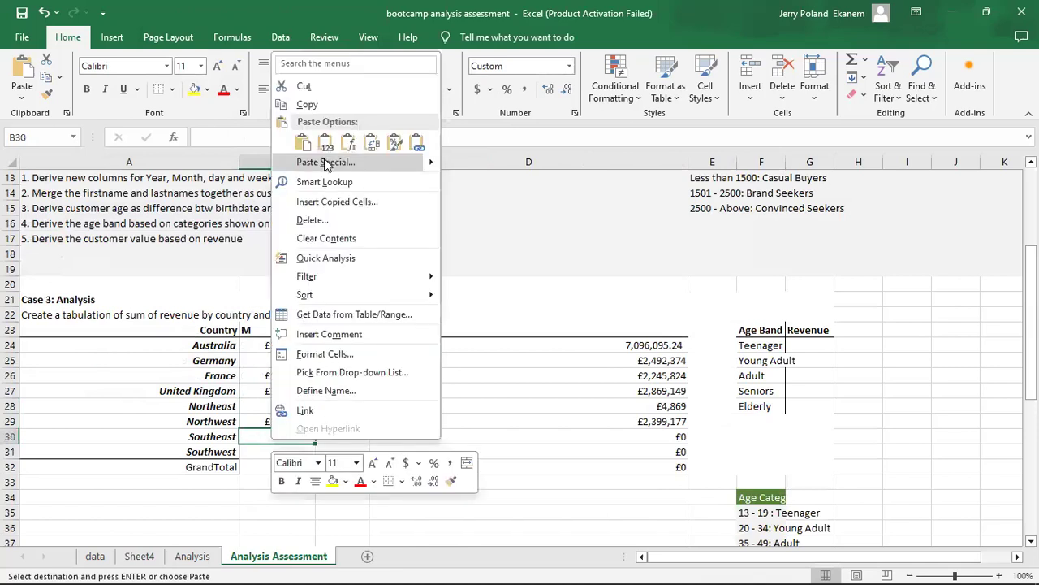
click(326, 162)
click(179, 133)
click(393, 279)
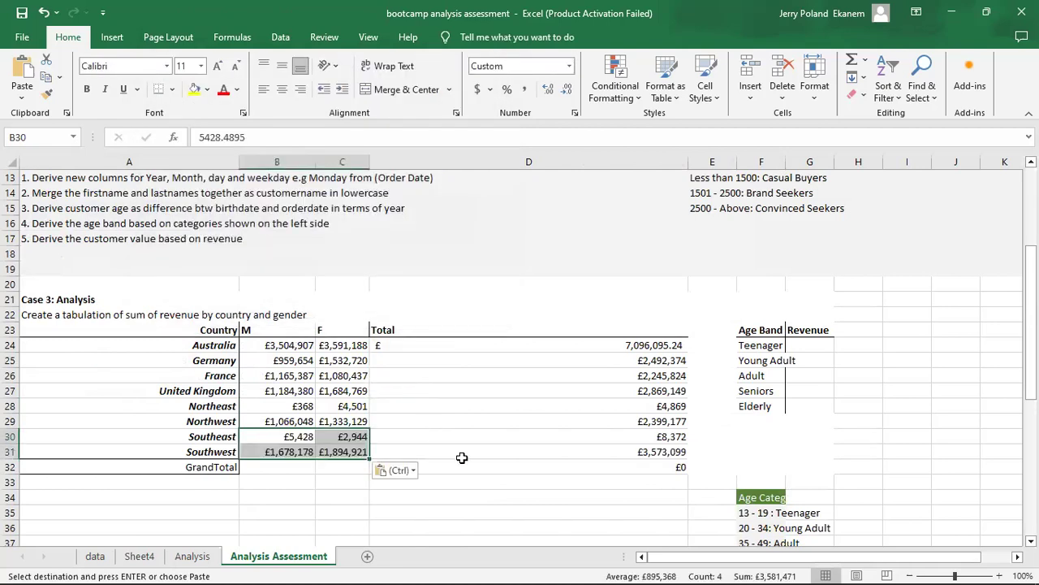
Total the M column in the GrandTotal row with =SUM(B24:B31) in B32 and extend the formula to C32.
click(461, 455)
click(295, 469)
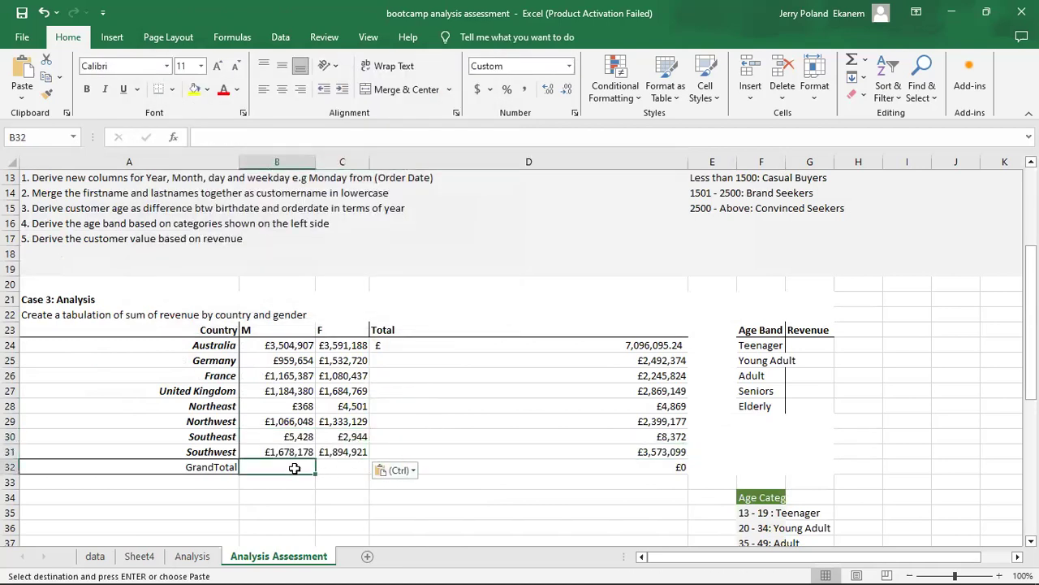
click(652, 468)
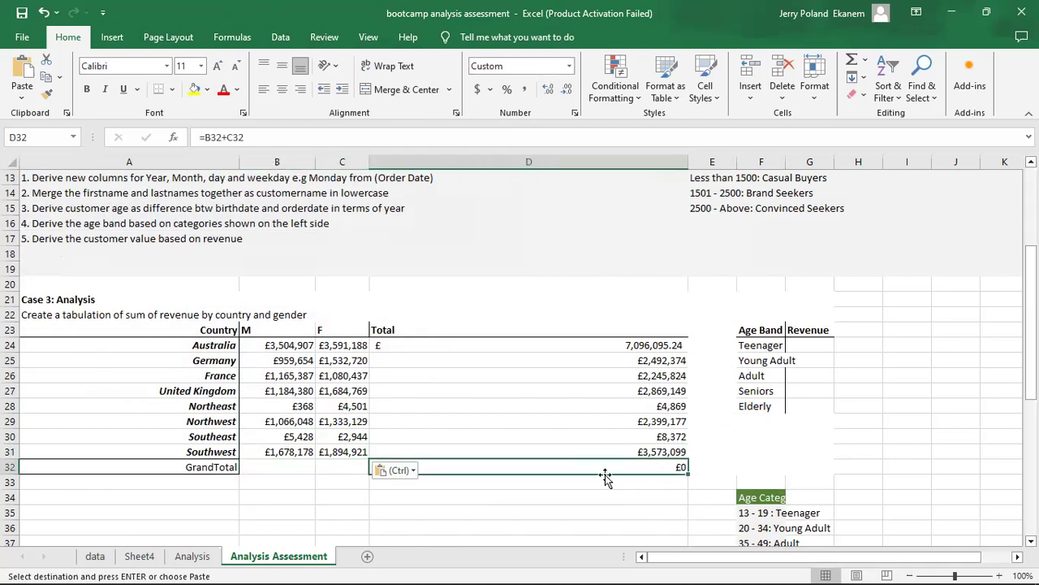
click(290, 463)
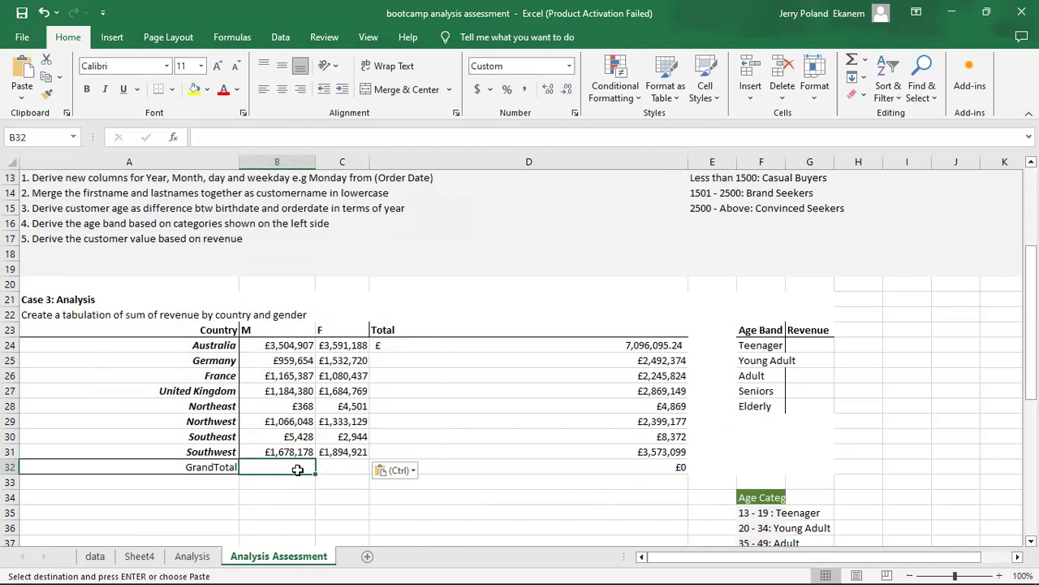
text(=)
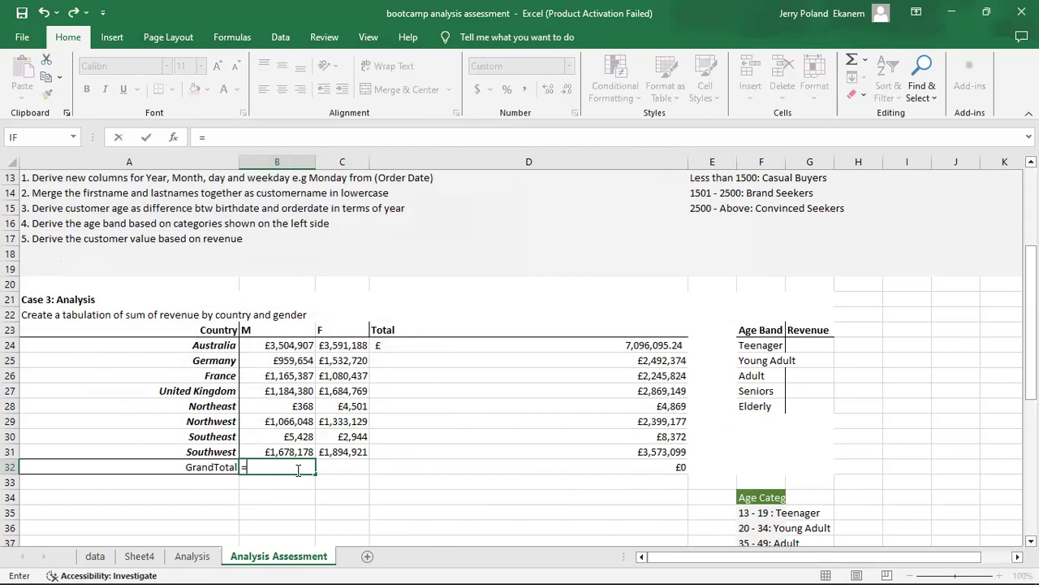
text(su)
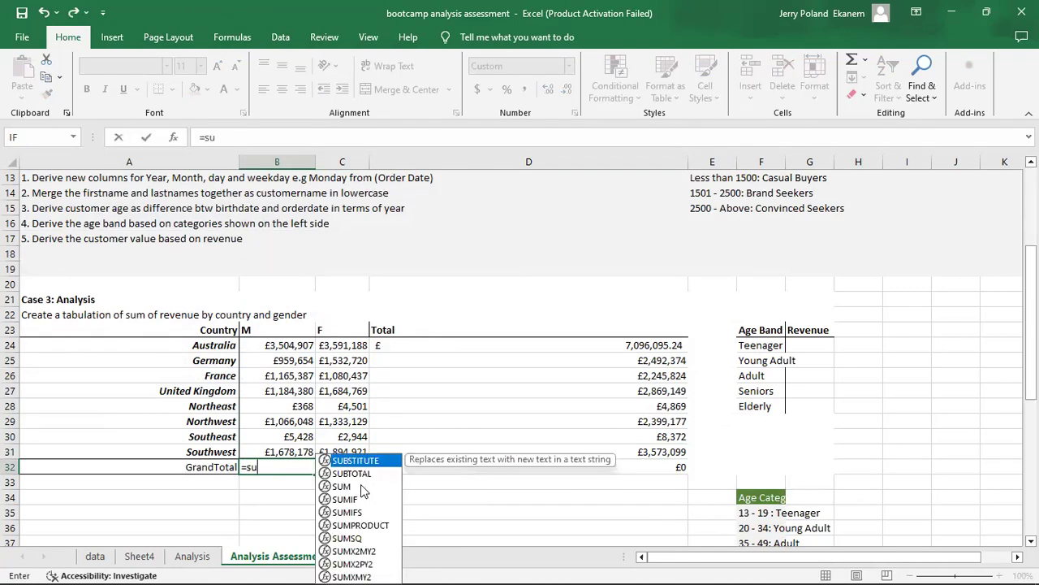
key(Tab)
click(273, 345)
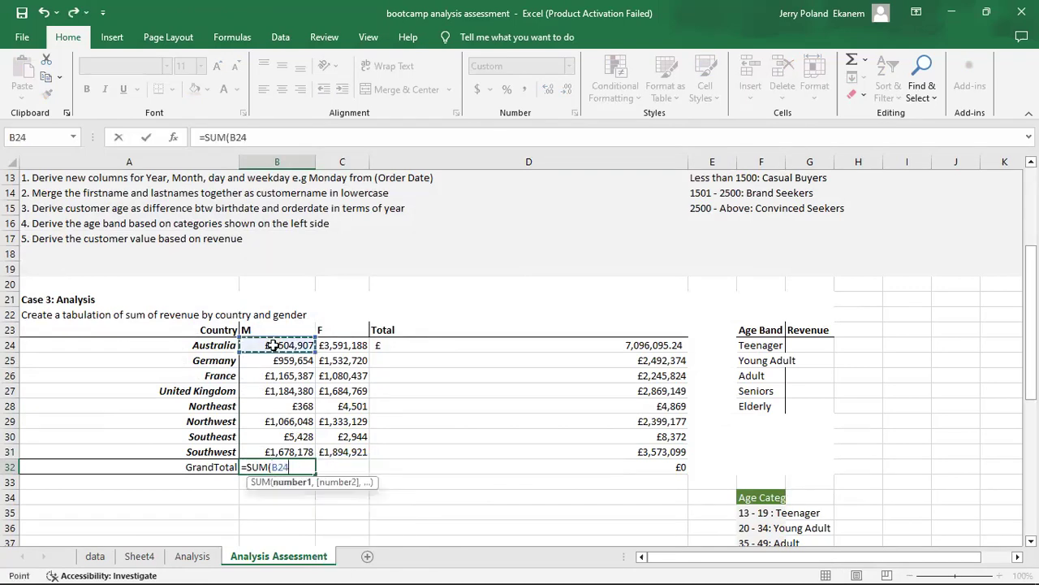
drag(278, 436, 283, 446)
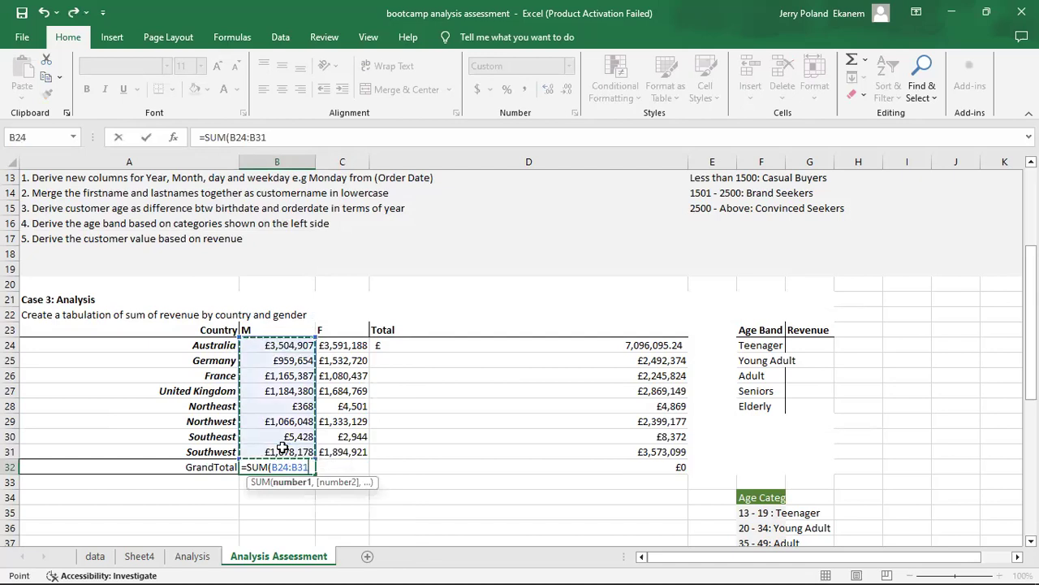
key(Return)
click(274, 463)
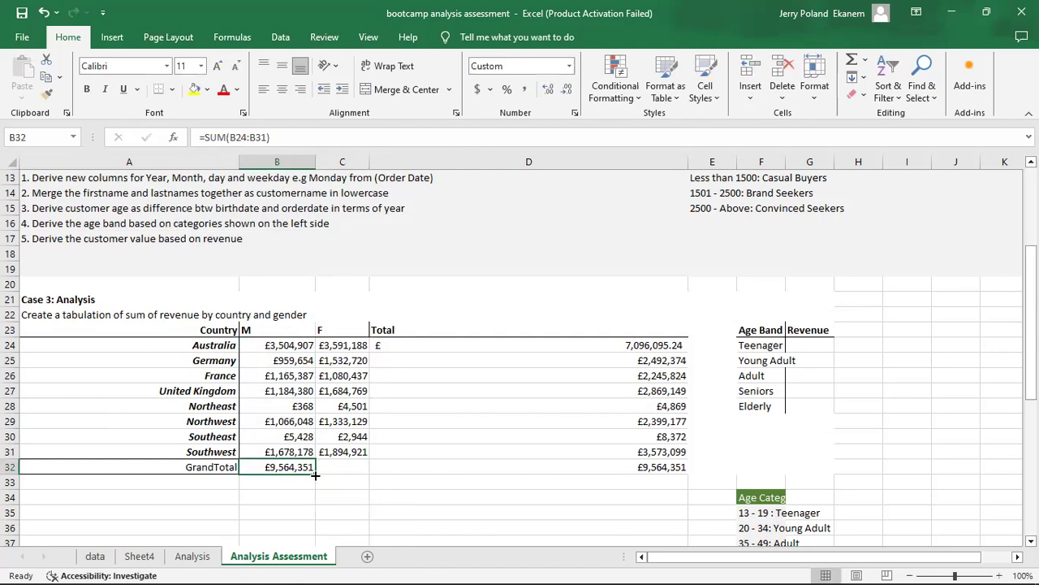
drag(315, 476, 368, 475)
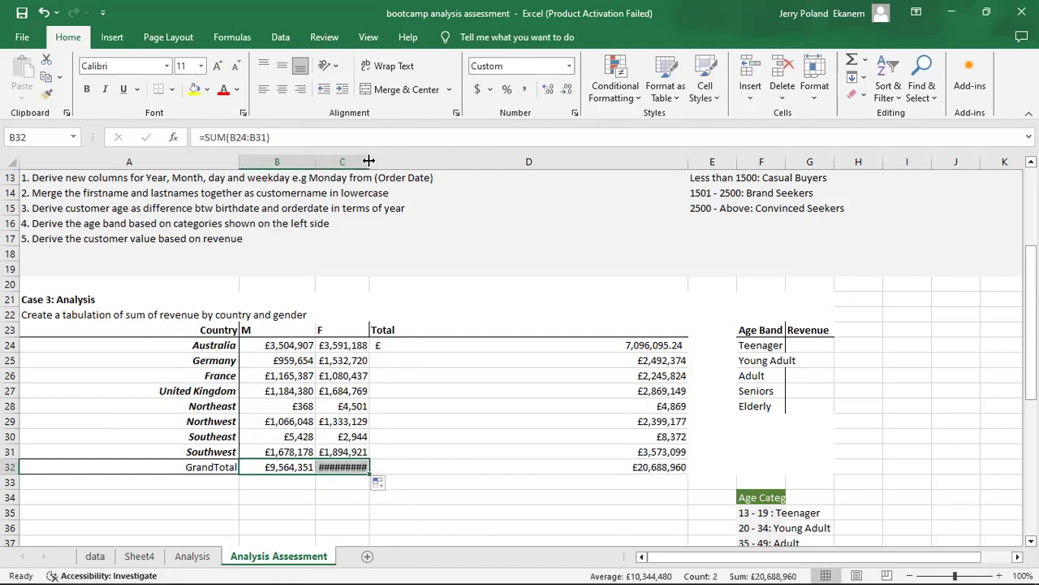
Widen column F so the labels of the Age Band table fit, and select the Teenager label in F24.
click(457, 470)
key(Down)
key(Down)
key(Down)
key(Down)
key(Down)
key(Down)
key(Down)
key(Down)
key(Down)
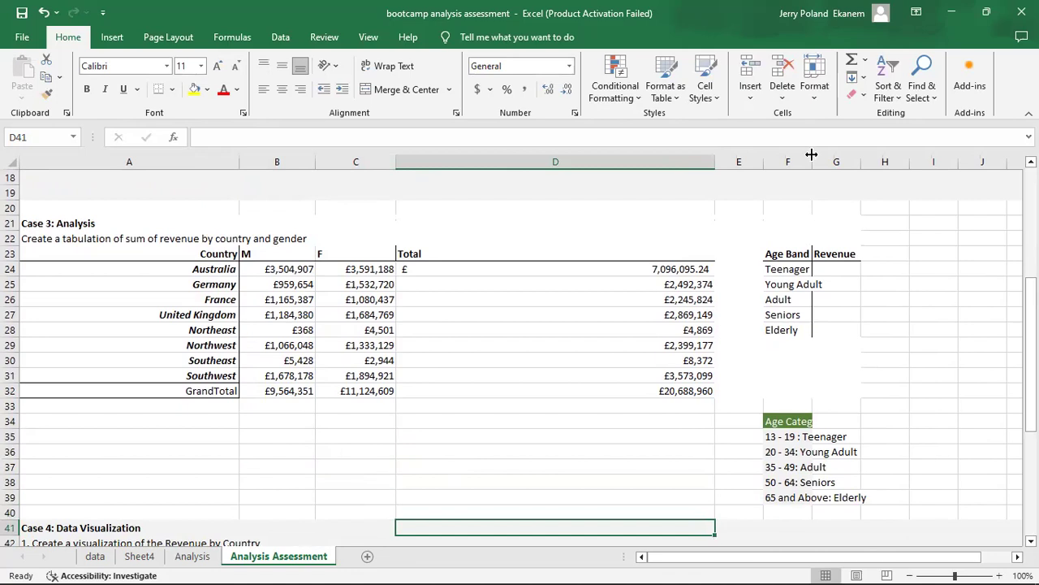
drag(839, 154, 840, 162)
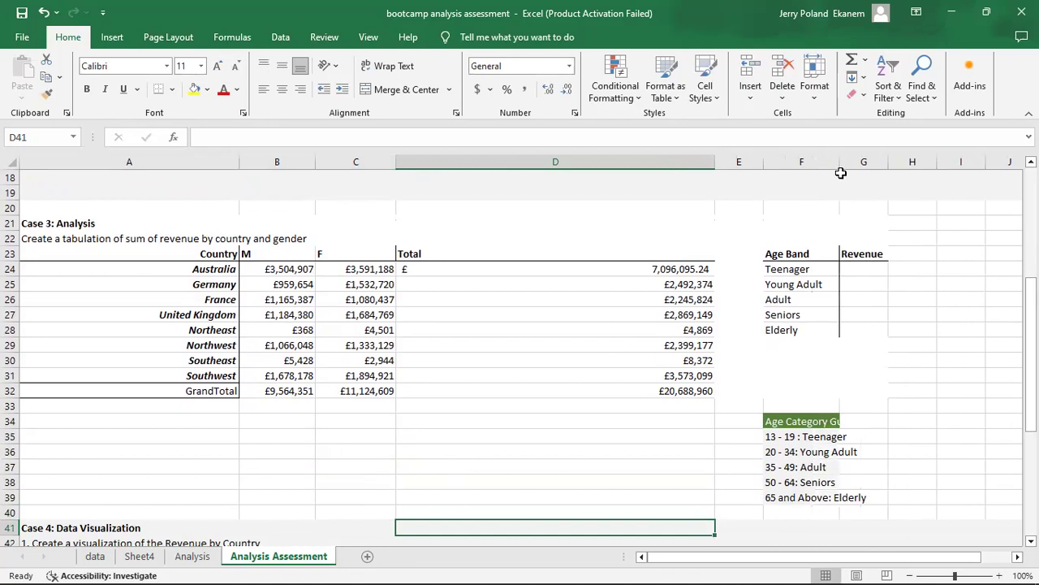
click(863, 274)
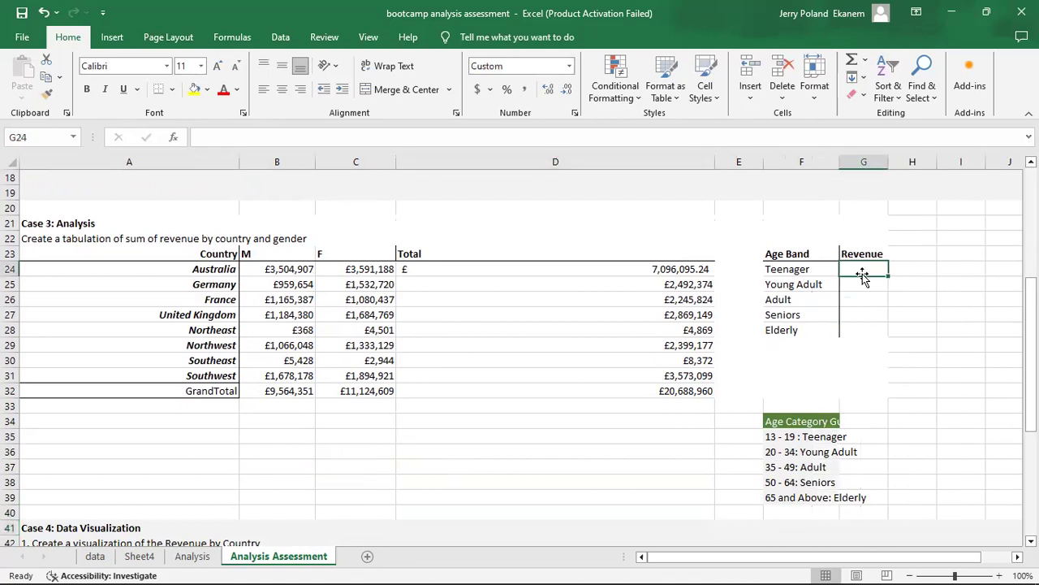
click(789, 270)
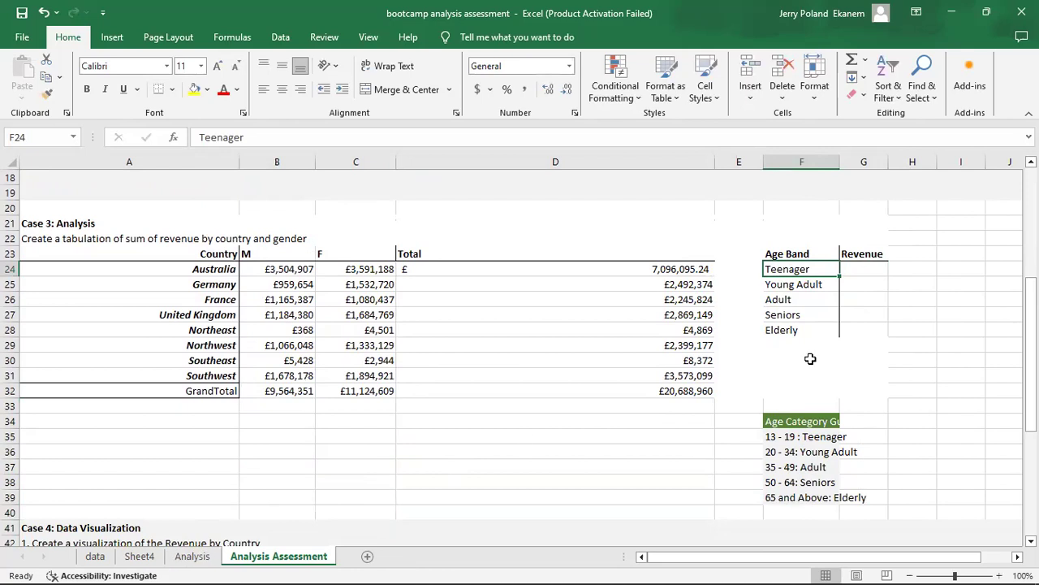
Rework the PivotTable on Sheet4 to sum revenue by Age_Category in rows, removing the Country and Gender fields.
click(139, 557)
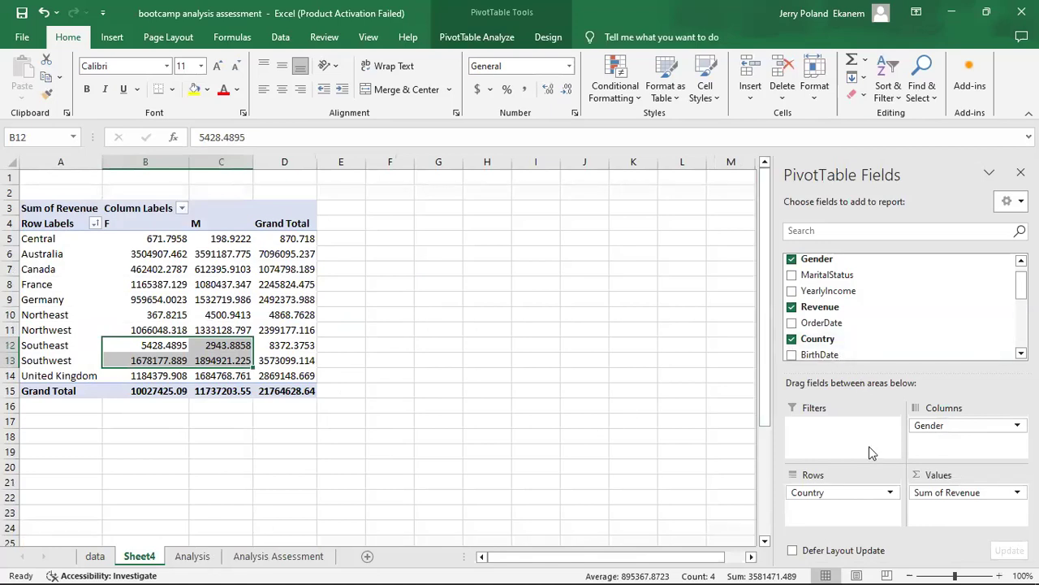
drag(852, 497, 708, 454)
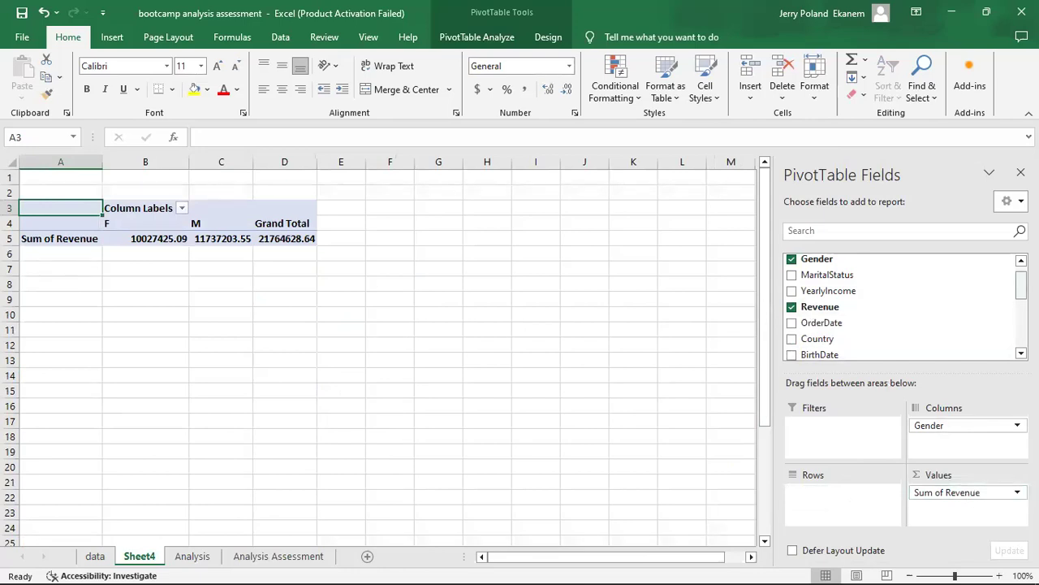
scroll(804, 308, up, 1)
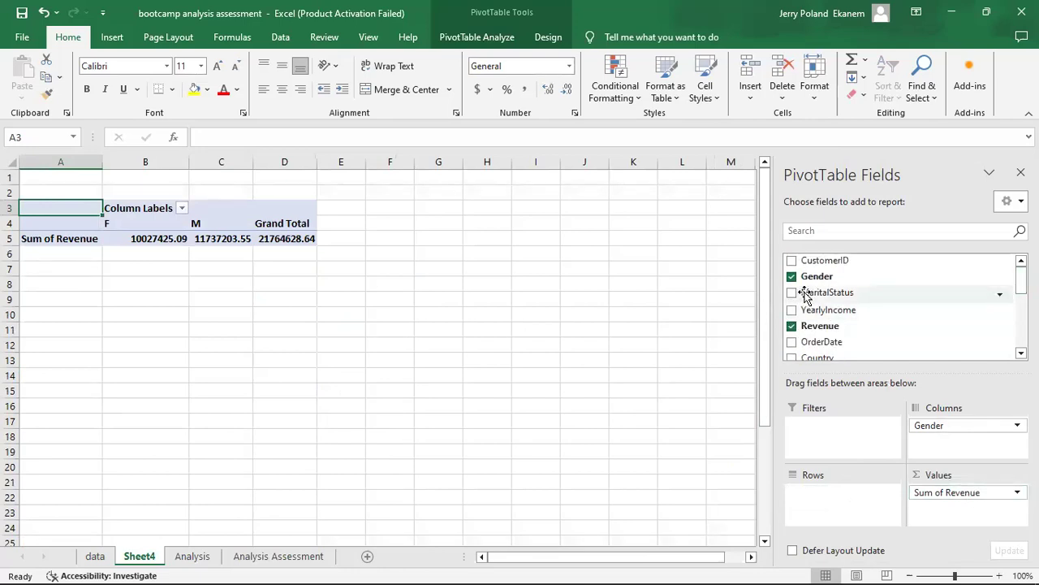
drag(657, 265, 816, 278)
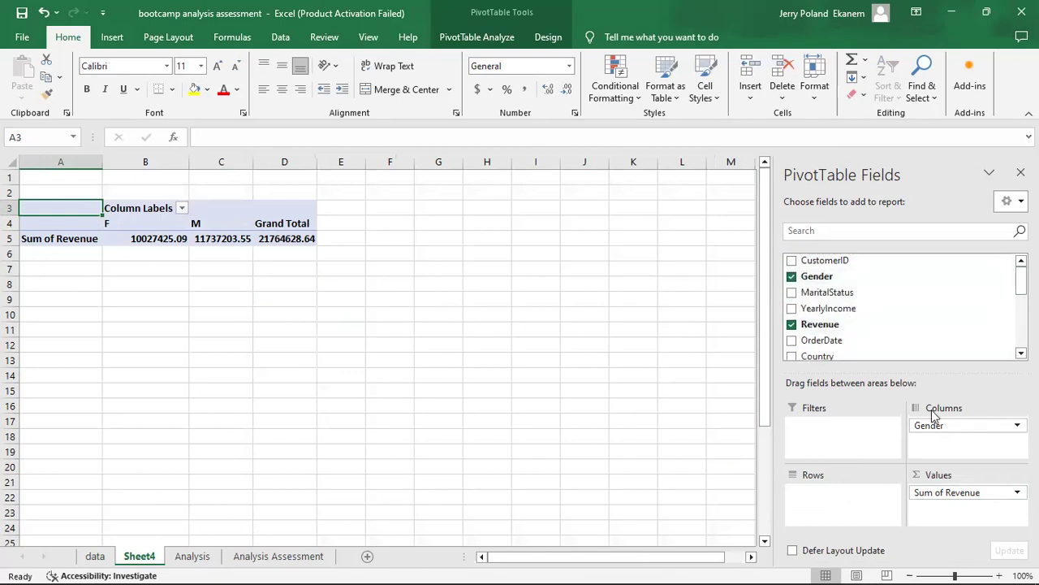
drag(974, 425, 550, 402)
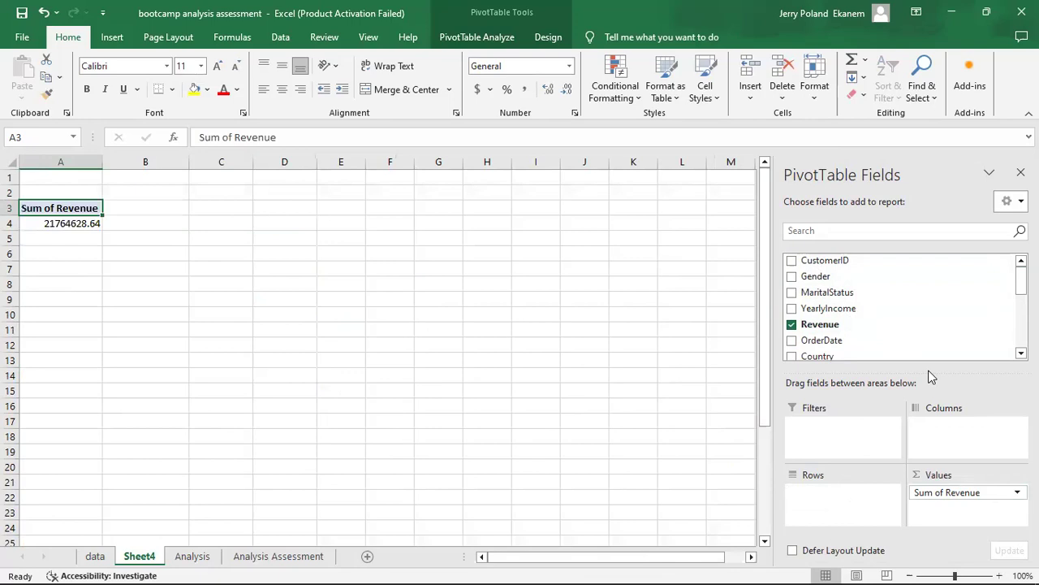
scroll(974, 321, down, 5)
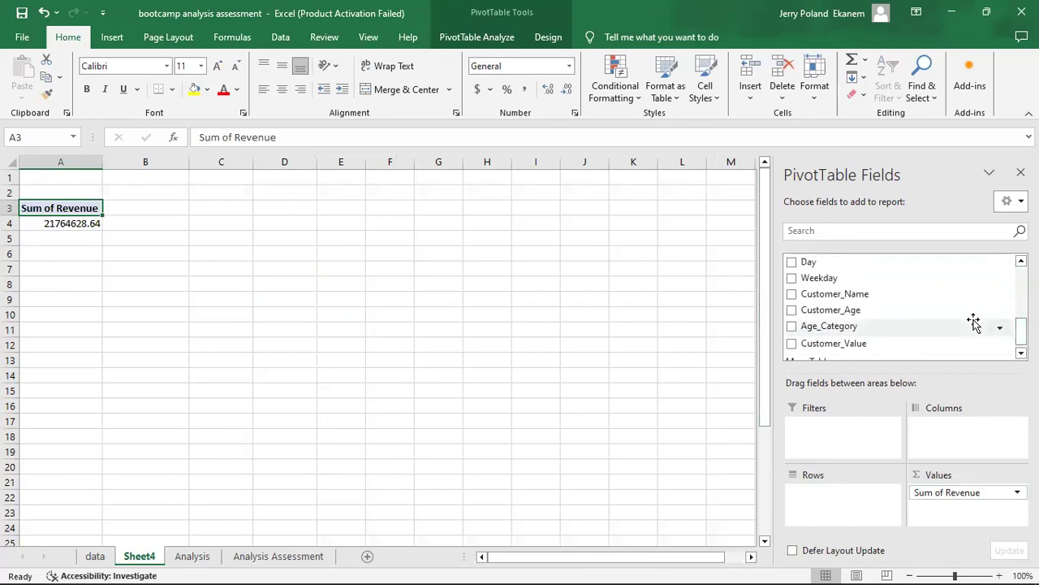
click(790, 325)
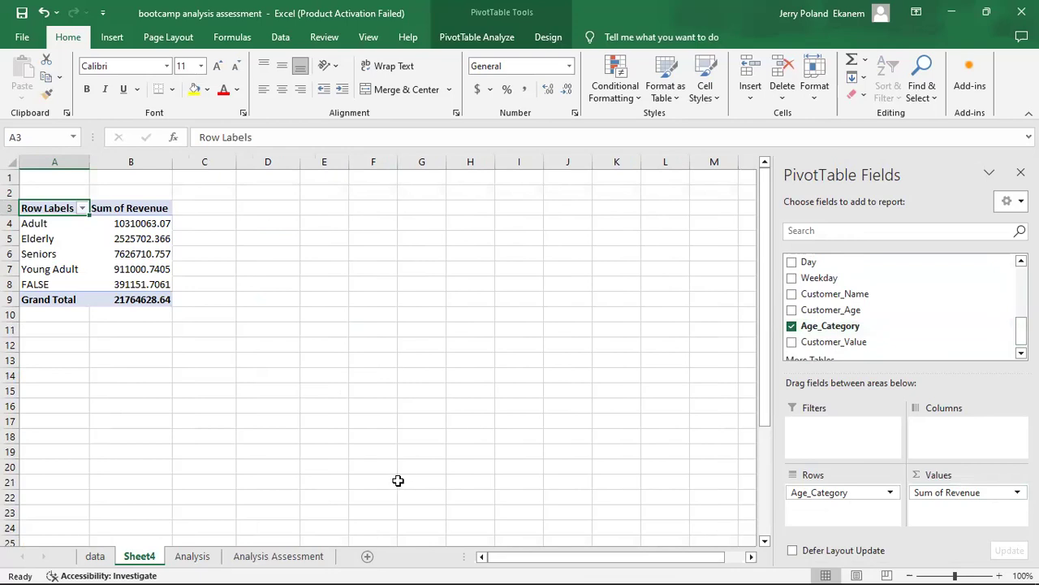
Check the PivotTable's FALSE row against the Analysis data and the age bands listed on the Analysis Assessment sheet.
click(120, 286)
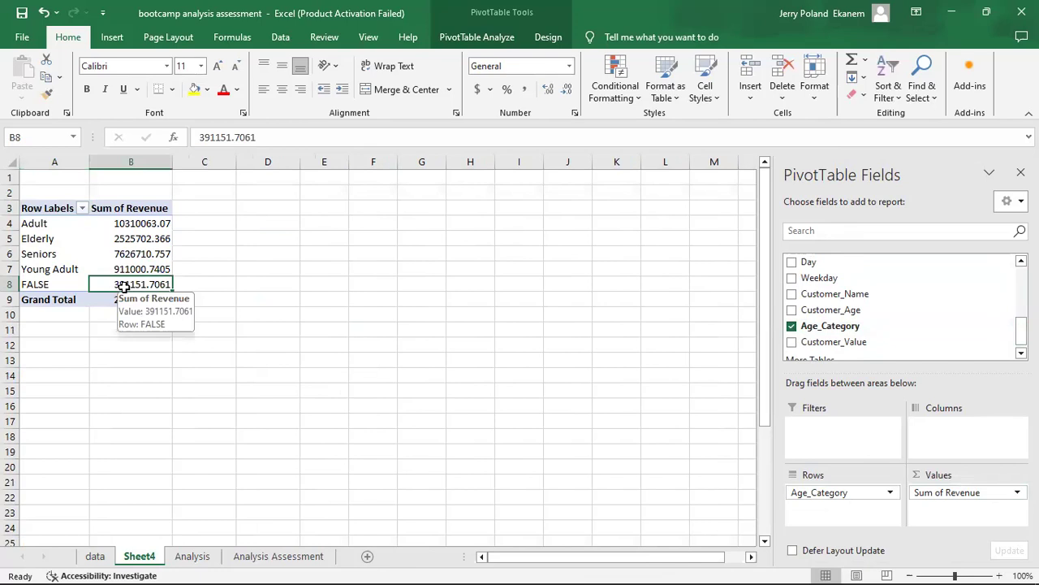
click(52, 284)
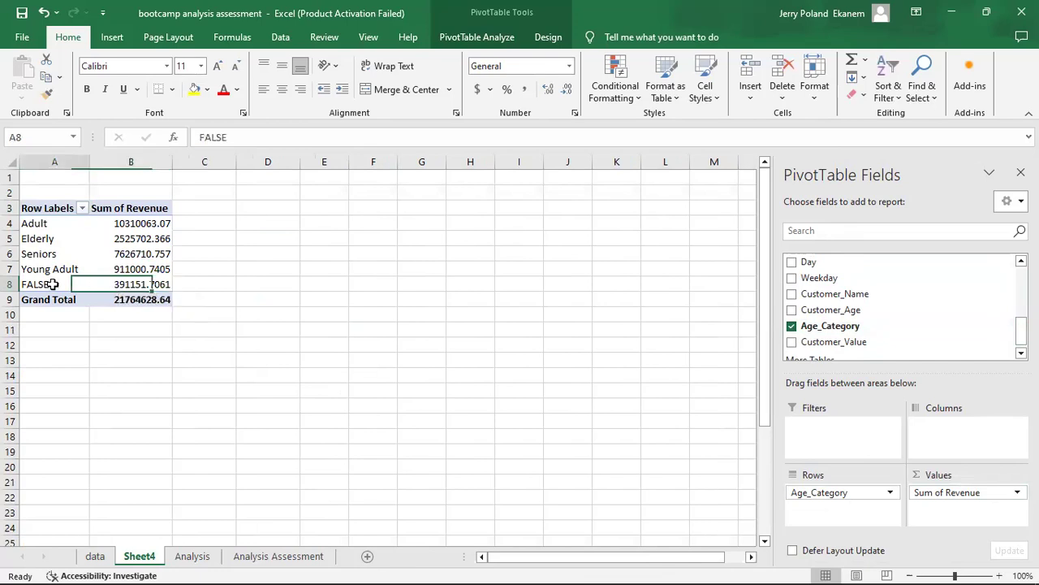
click(192, 557)
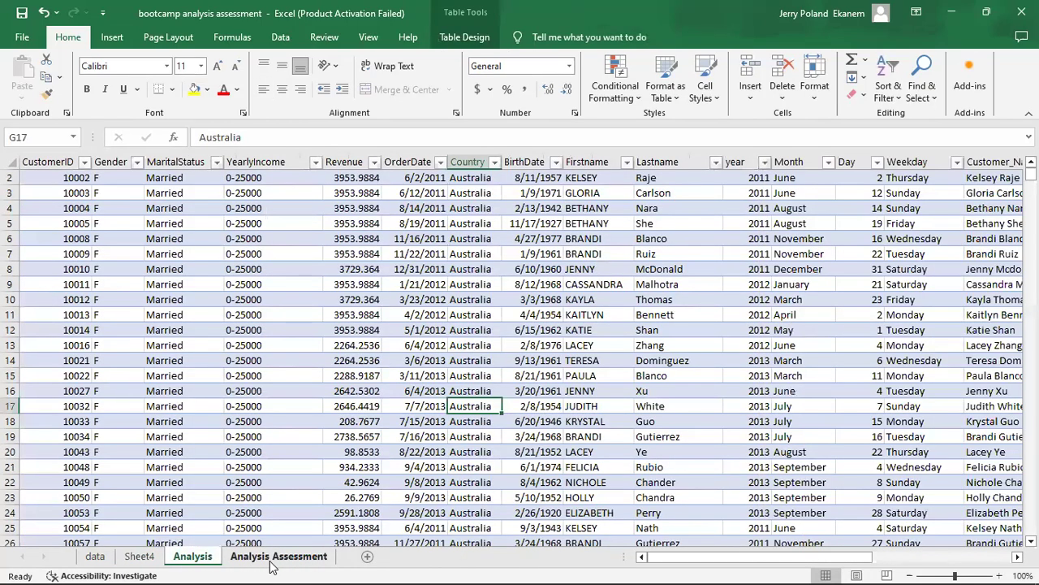
click(273, 557)
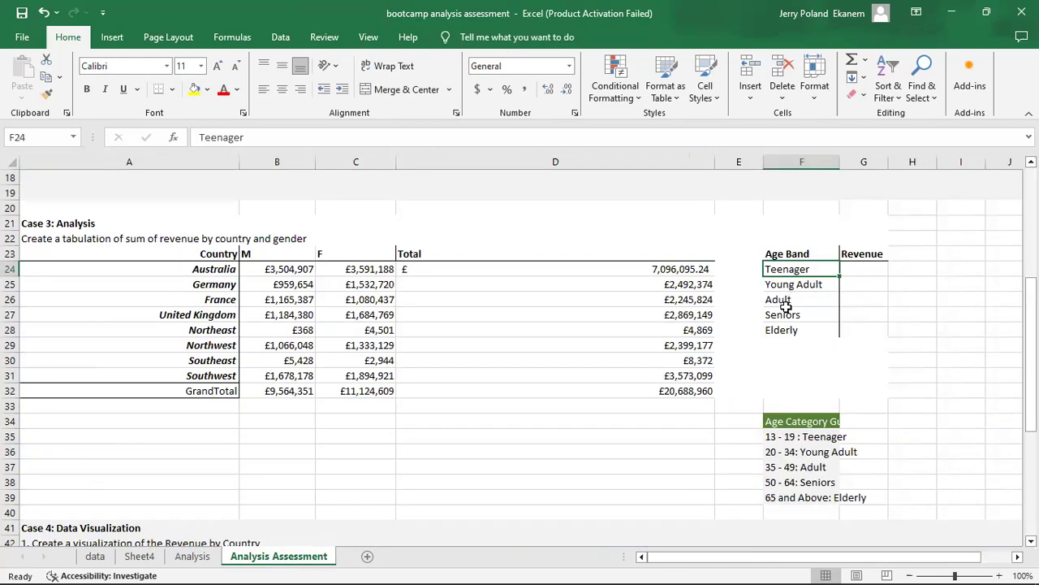
click(204, 558)
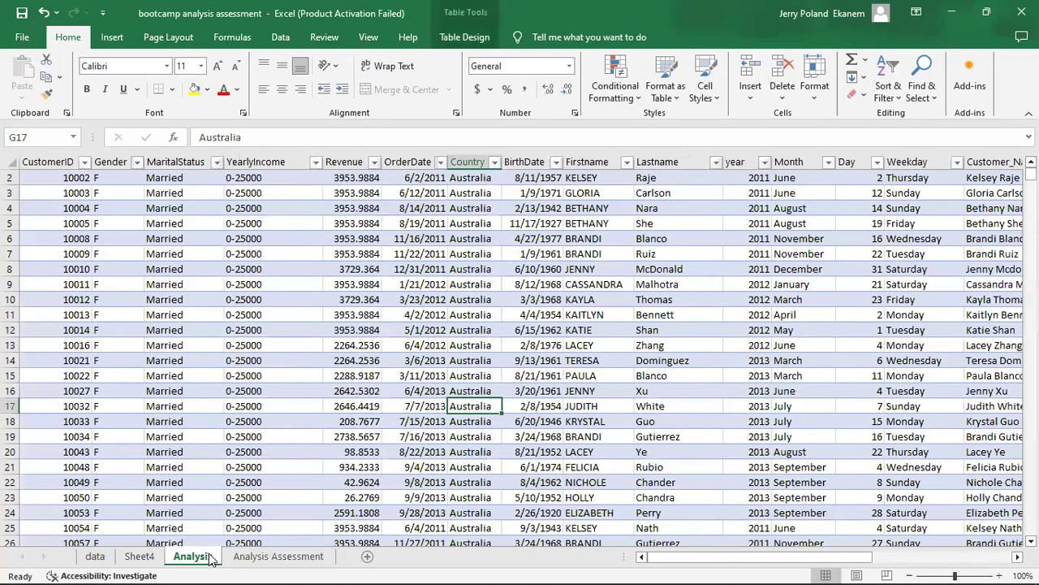
click(269, 560)
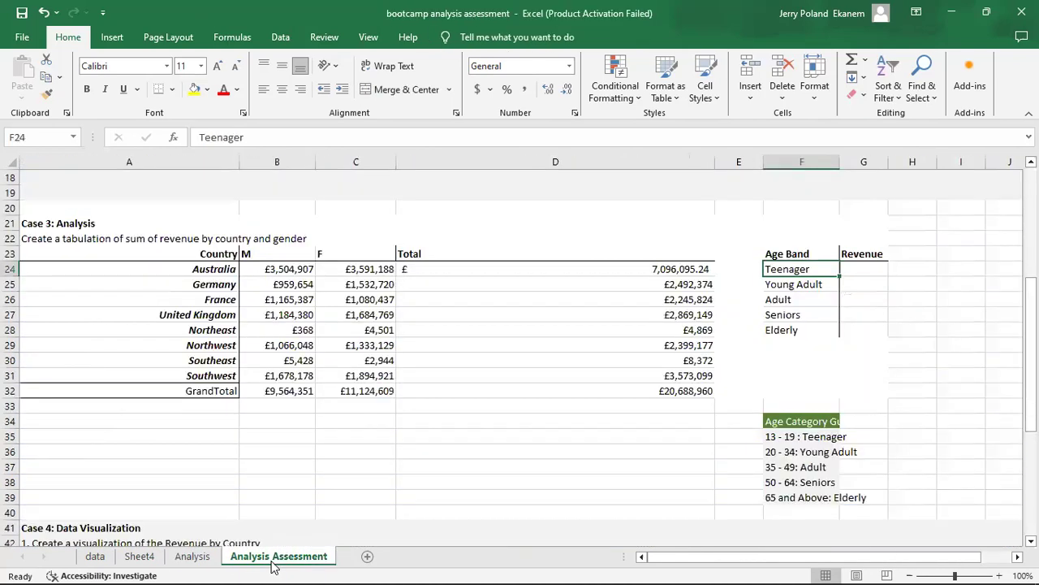
click(147, 558)
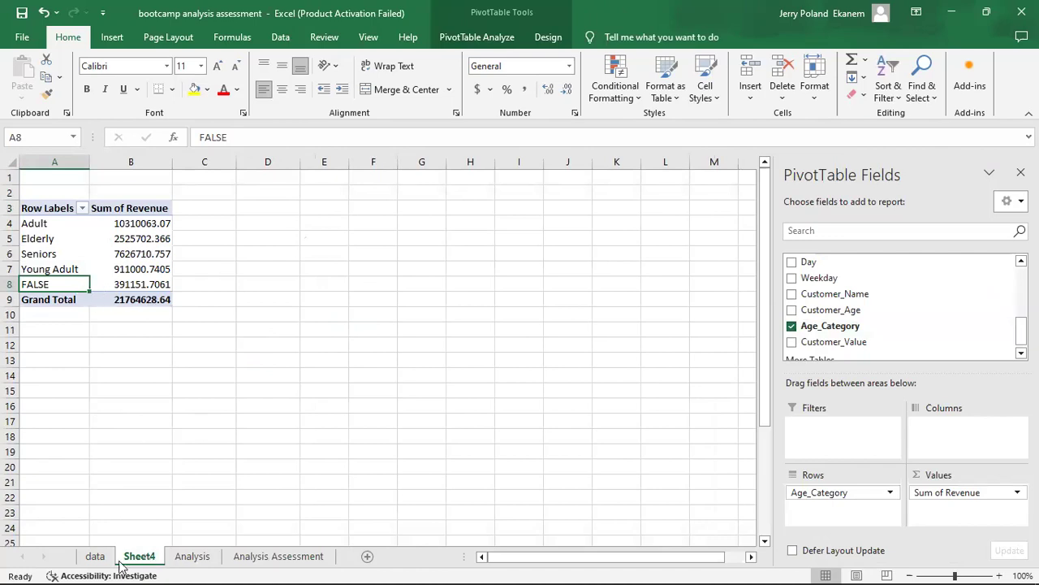
Examine the age category guide beside the table on the Analysis sheet.
click(191, 555)
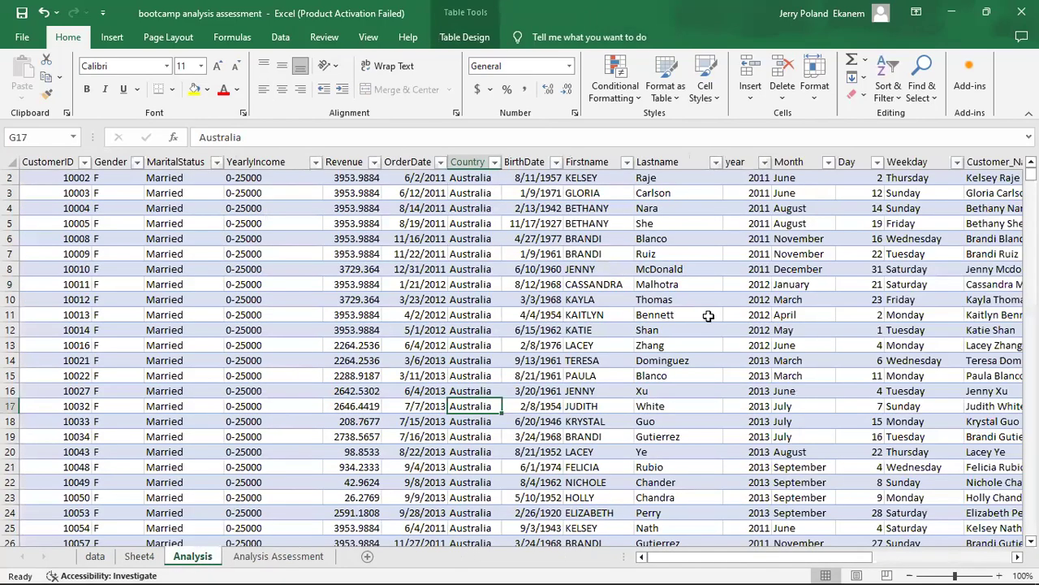
click(780, 316)
key(Right)
key(Right)
key(Right)
key(Right)
key(Right)
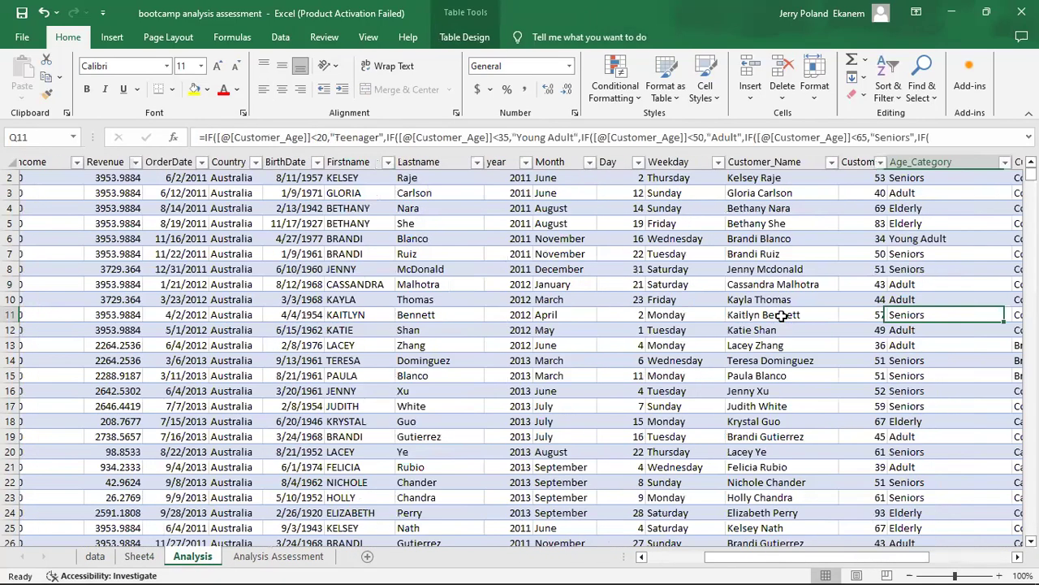
key(Right)
key(Right)
key(Right)
key(Right)
key(Right)
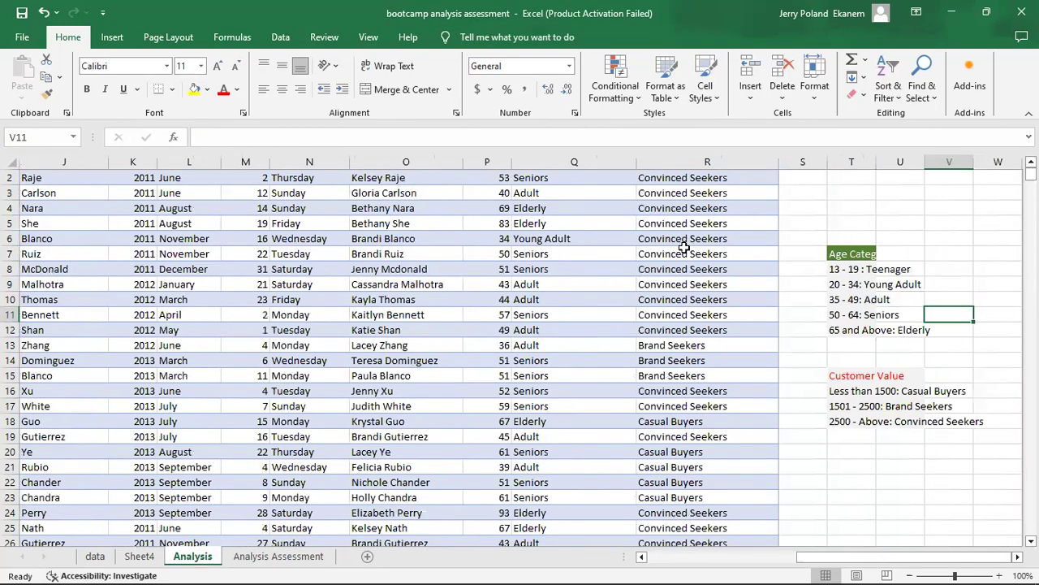
Review the nested IF formula in Q2 of the Age_Category column and the categories offered in that column's filter.
click(537, 223)
key(Up)
key(Up)
key(Up)
key(Up)
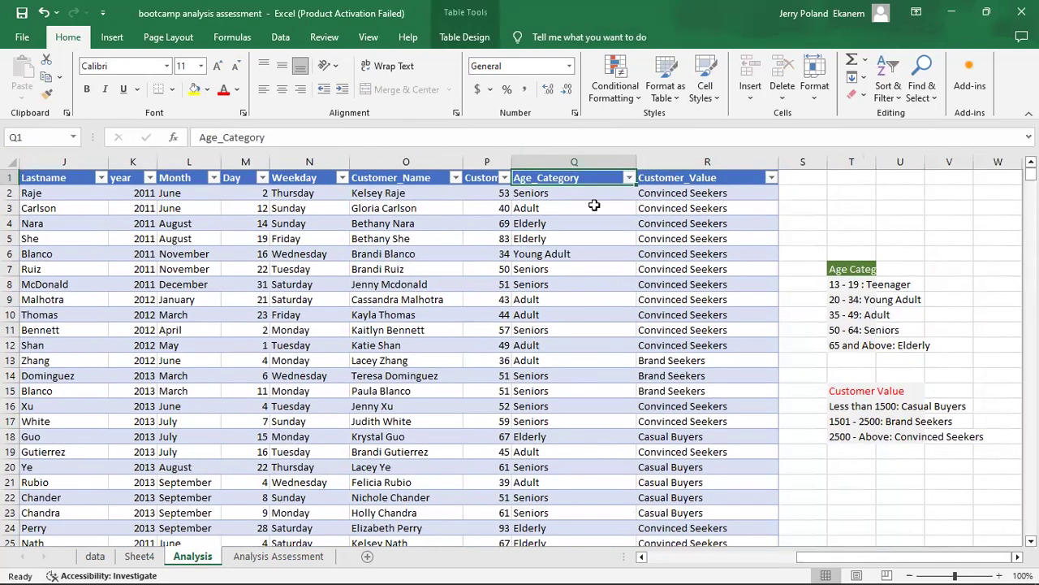
click(586, 198)
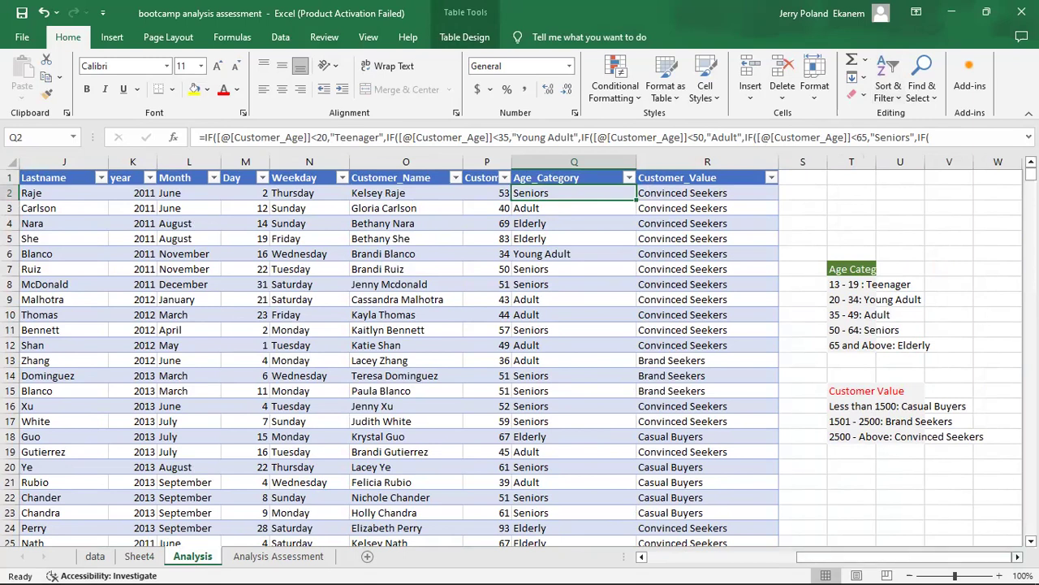
scroll(1017, 556, right, 3)
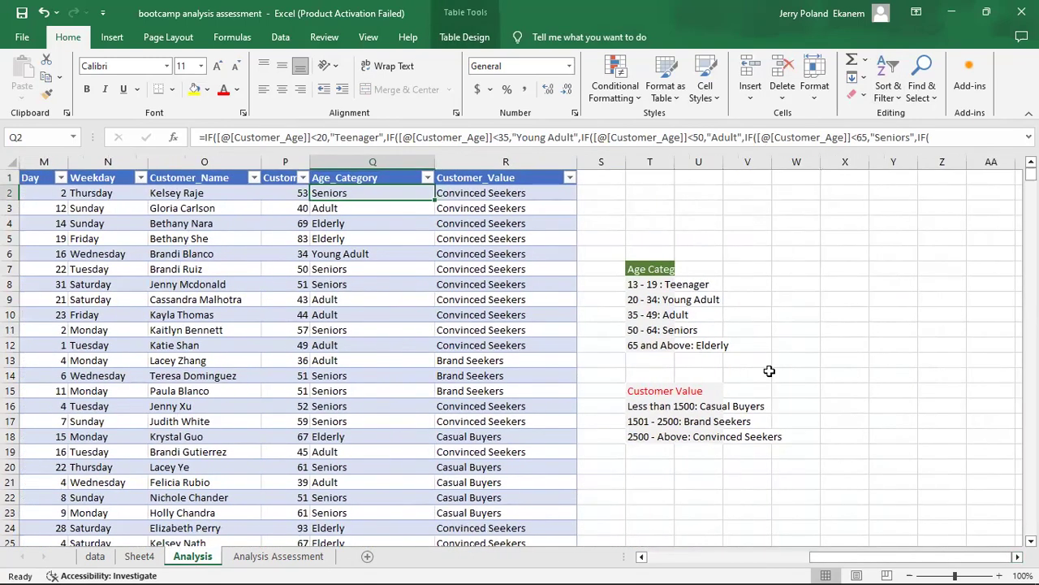
double_click(376, 192)
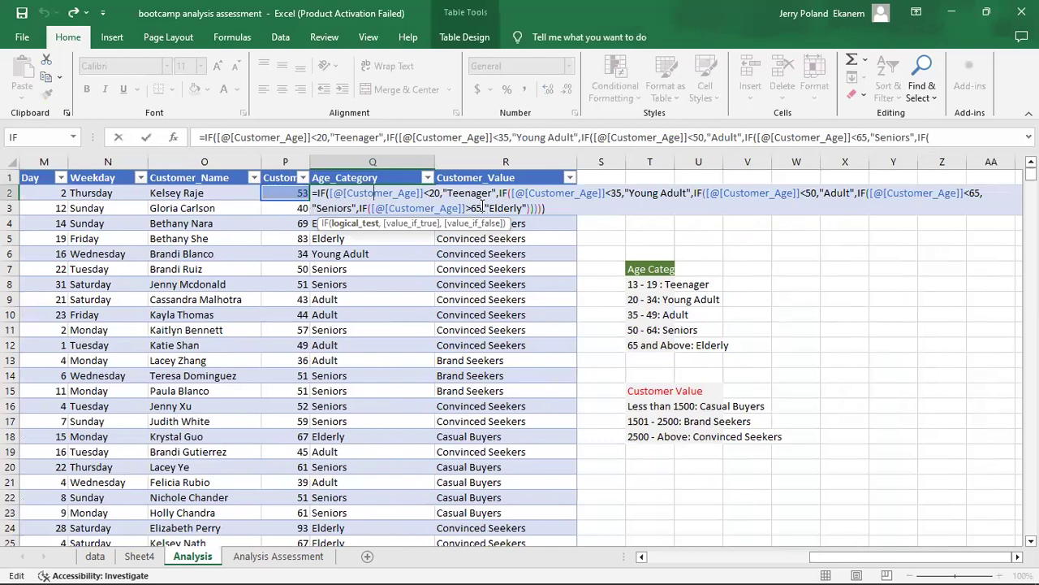
key(Return)
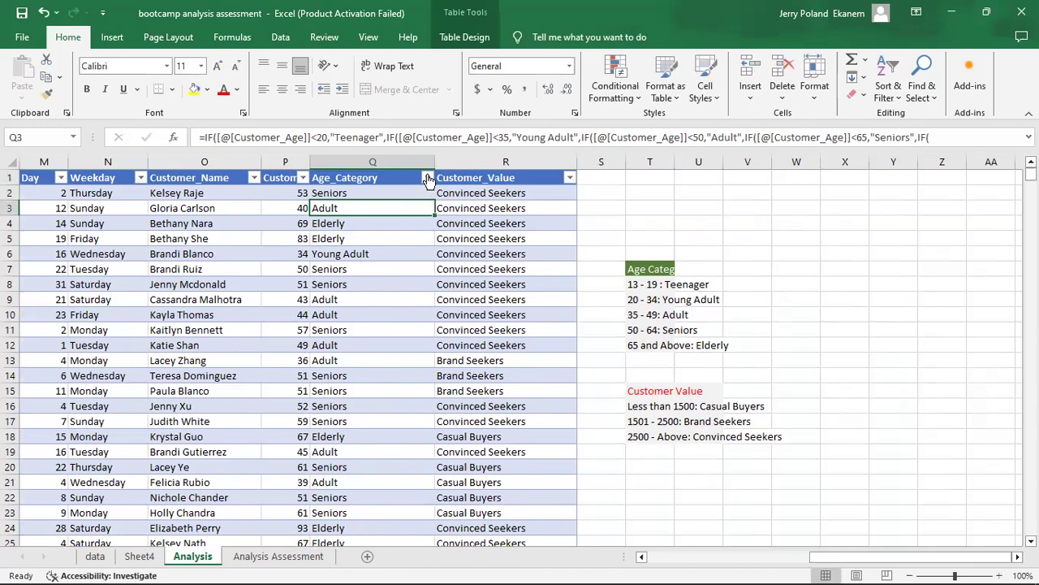
click(427, 177)
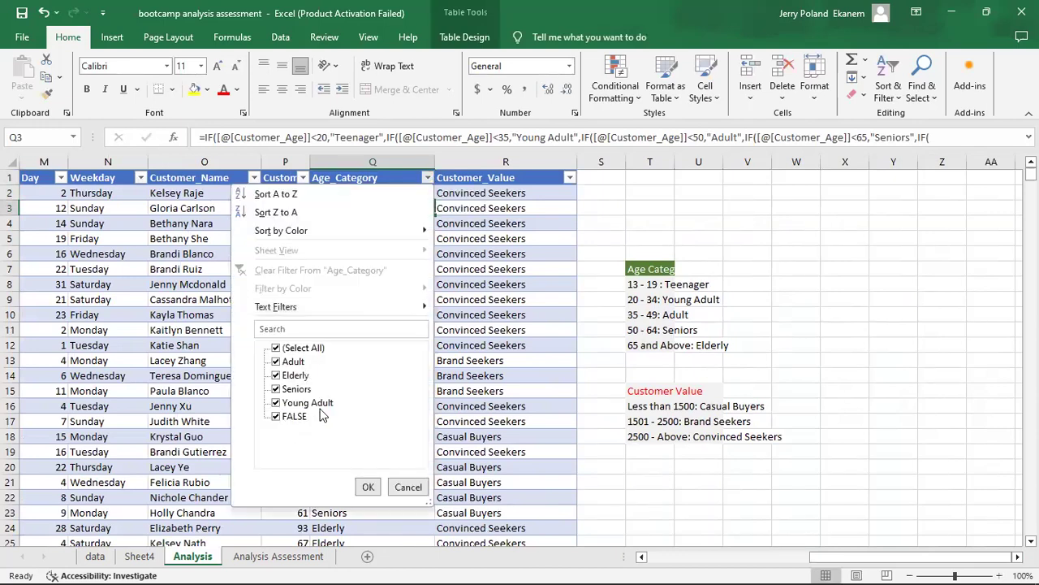
click(542, 249)
Change the Elderly condition of the Age_Category formula in Q3 to Customer_Age >64 and check the column's filter values.
double_click(375, 208)
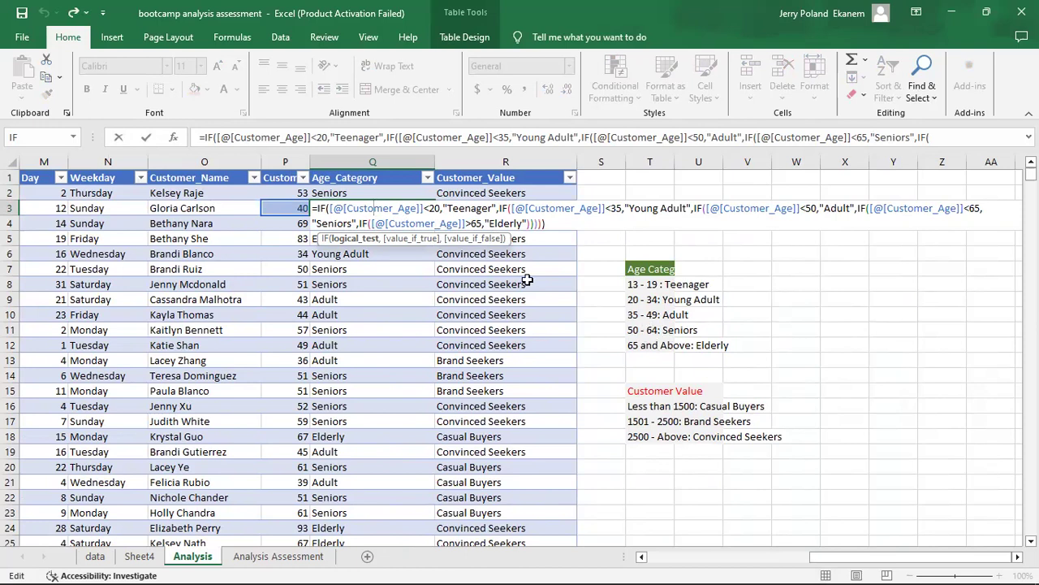
click(482, 224)
key(BackSpace)
text(4)
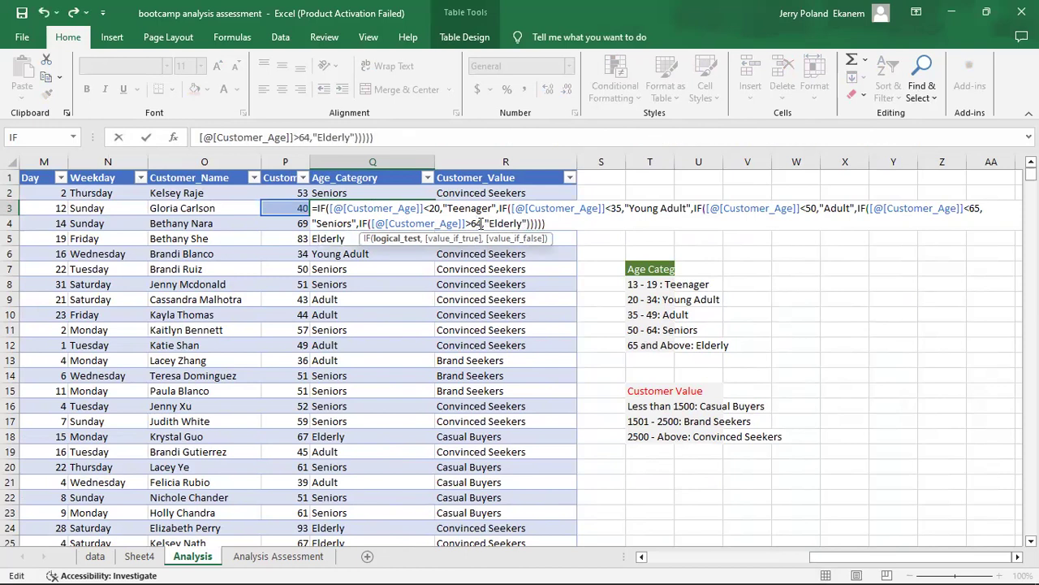
key(Return)
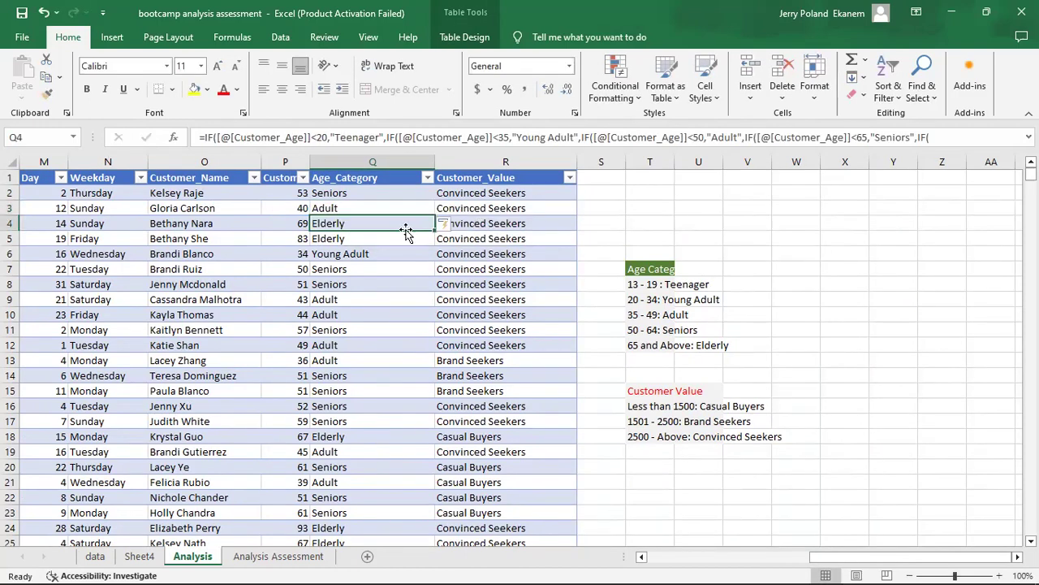
click(367, 204)
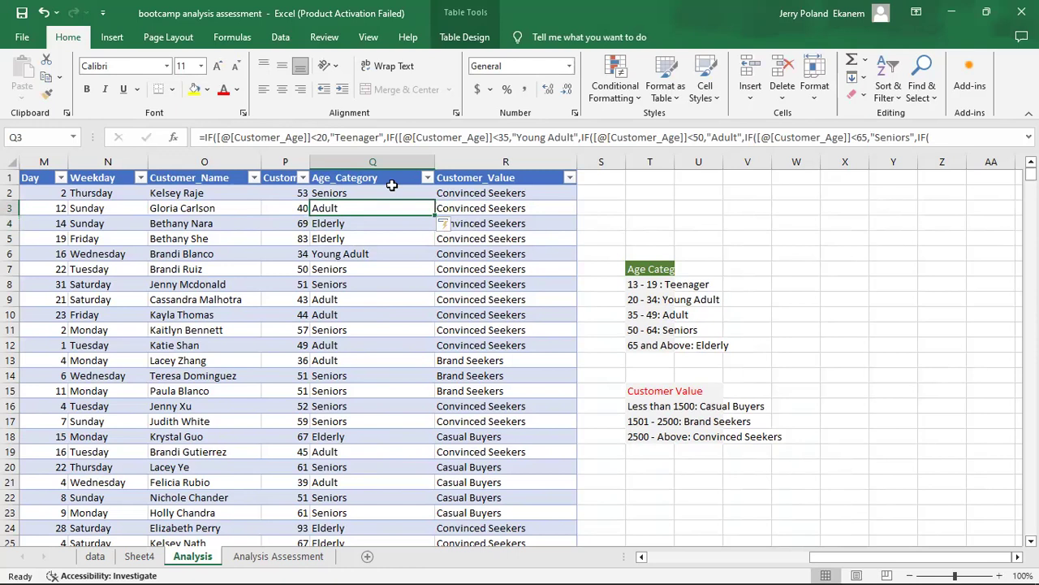
click(429, 177)
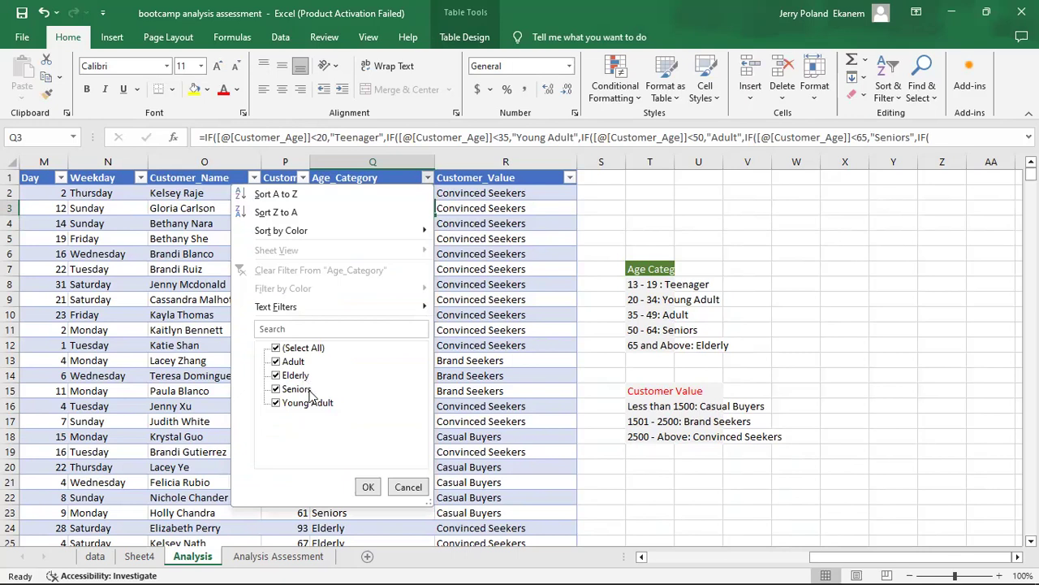
click(366, 485)
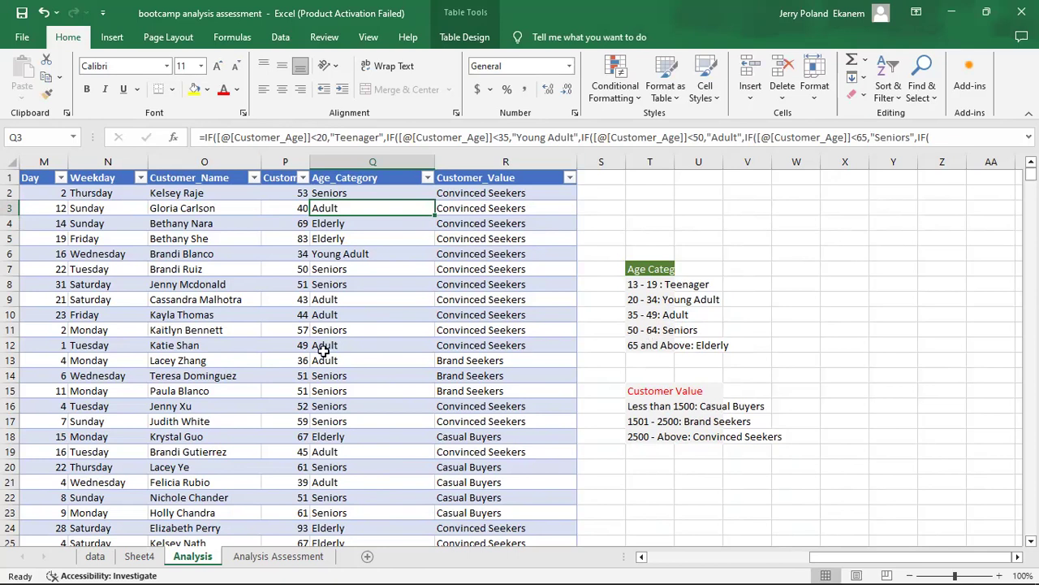
Refresh the Age_Category PivotTable on Sheet4 with the corrected data.
click(141, 558)
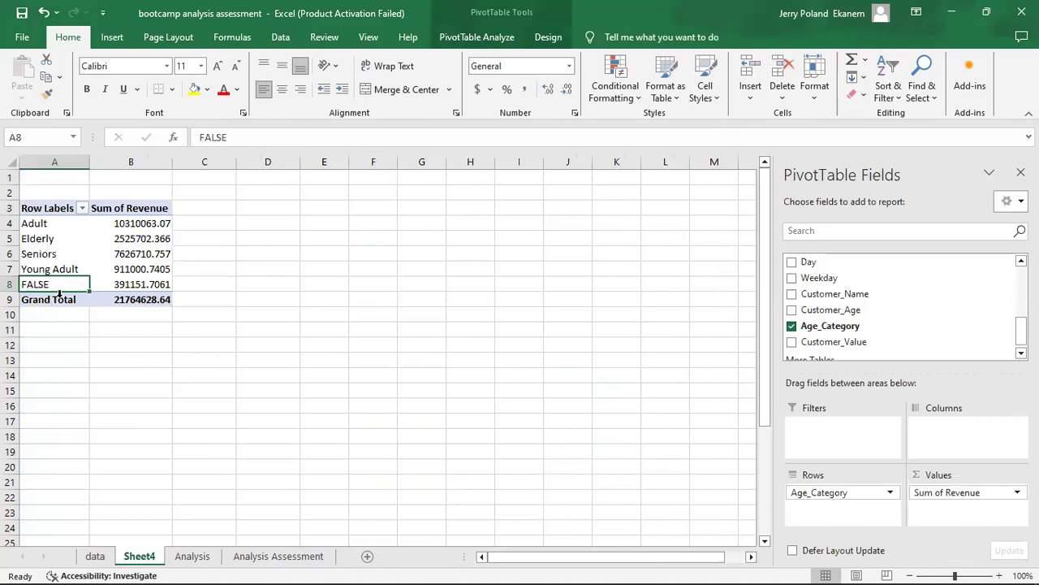
click(281, 38)
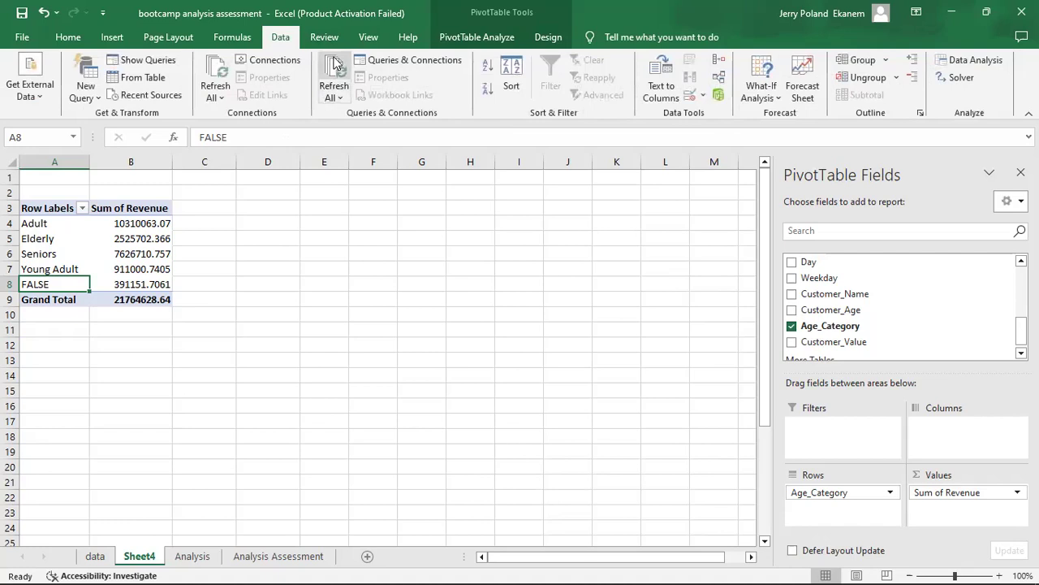
click(334, 71)
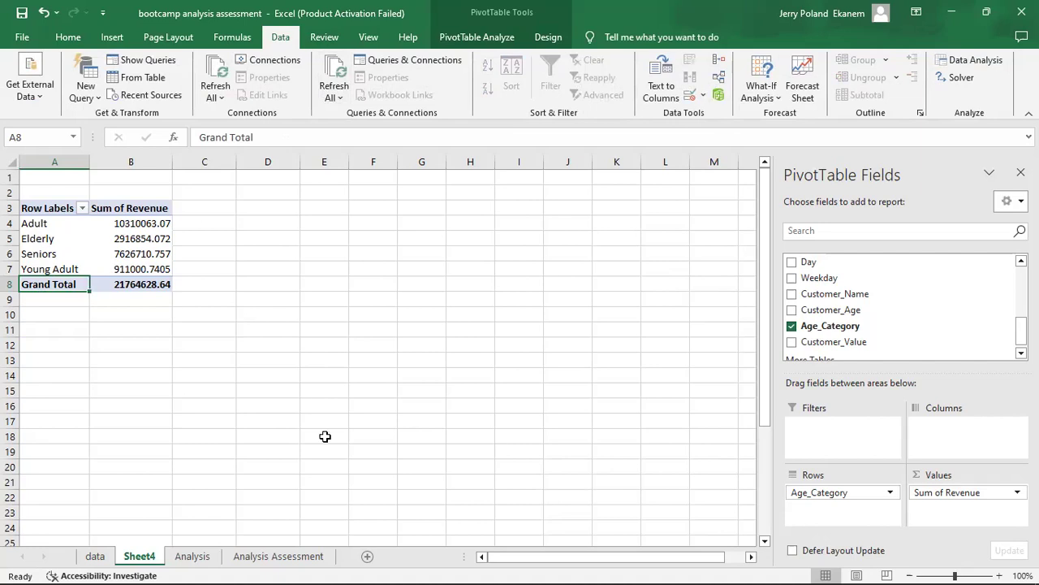
Compare the PivotTable's age categories on Sheet4 with the Age Band table on the Analysis Assessment sheet.
click(261, 559)
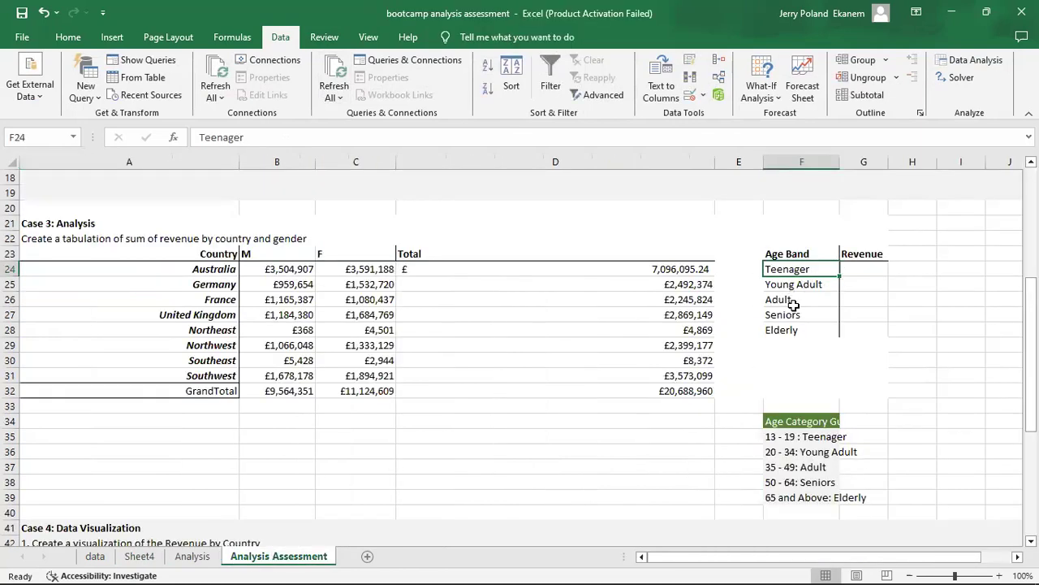
click(153, 559)
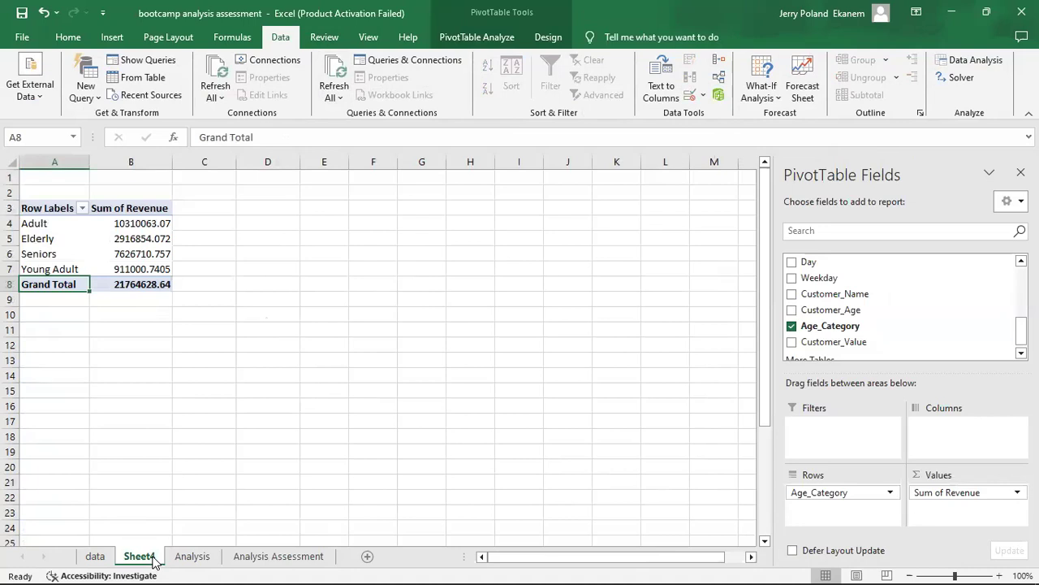
click(255, 559)
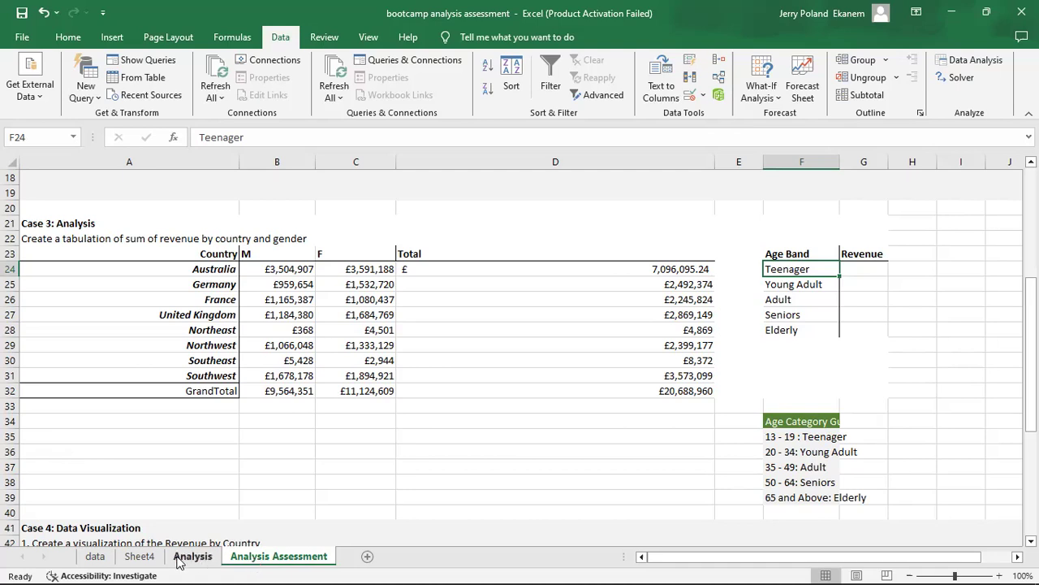
click(139, 558)
click(249, 557)
click(180, 559)
click(136, 560)
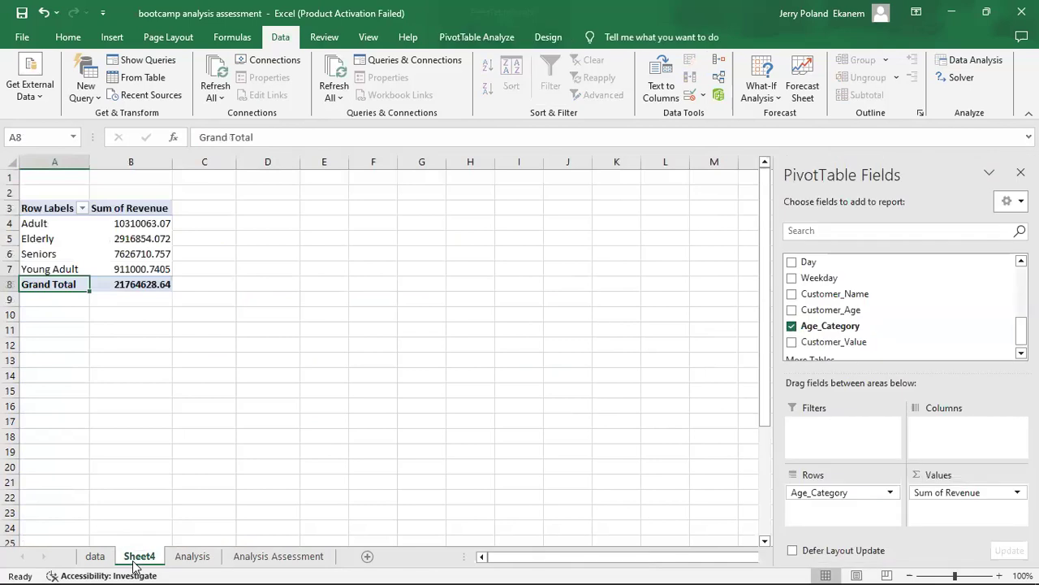
Copy the Young Adult revenue from the PivotTable and paste it as a value into G25 of the Age Band table.
click(144, 268)
key(ctrl+c)
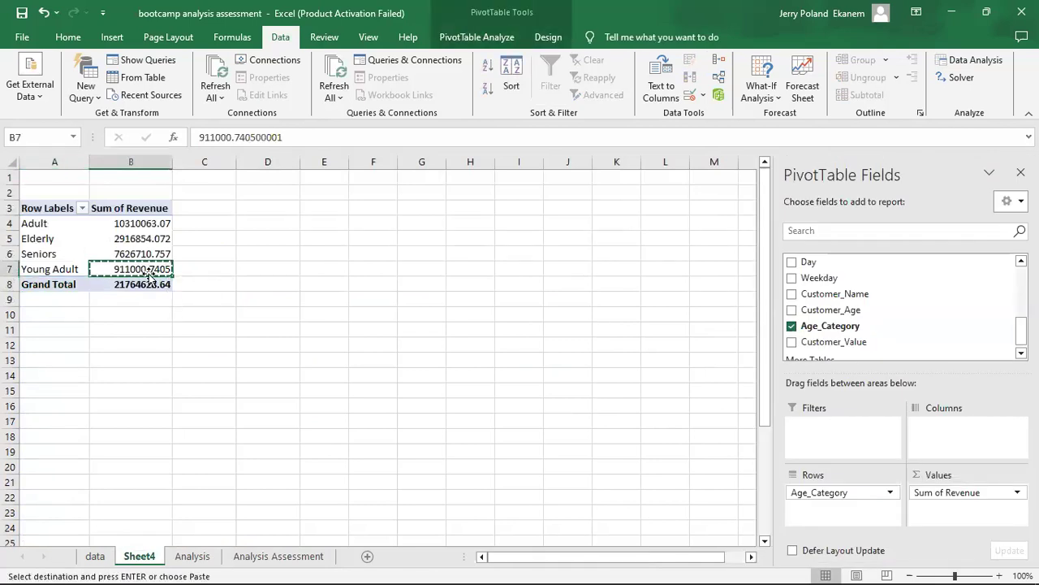
click(268, 560)
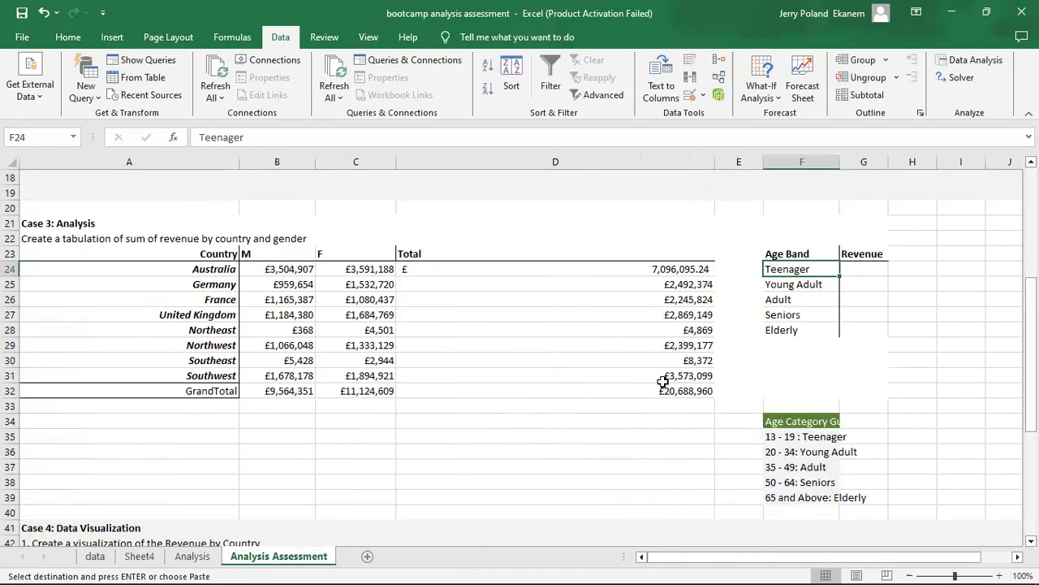
click(856, 284)
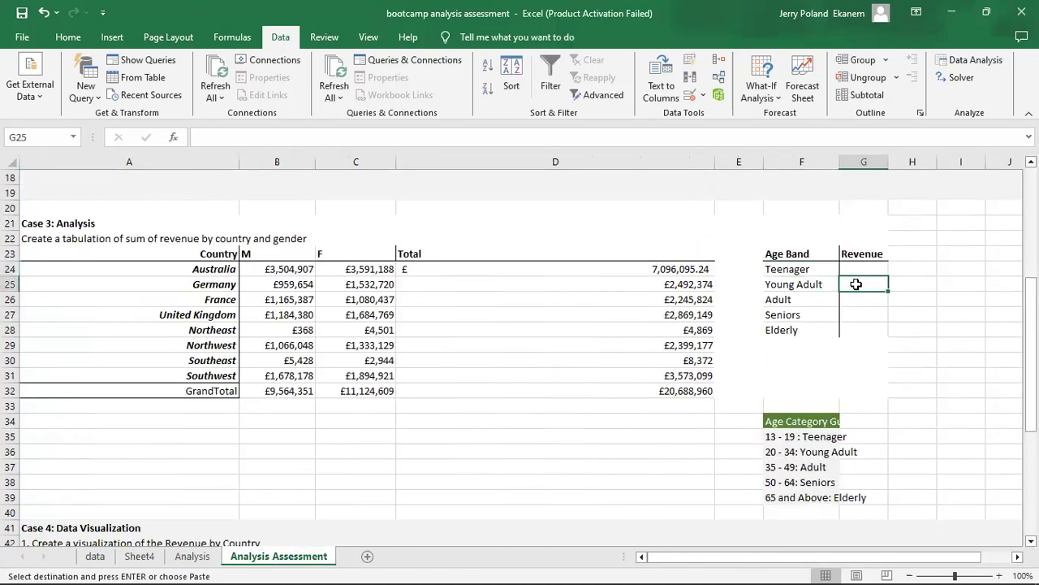
right_click(920, 315)
click(911, 308)
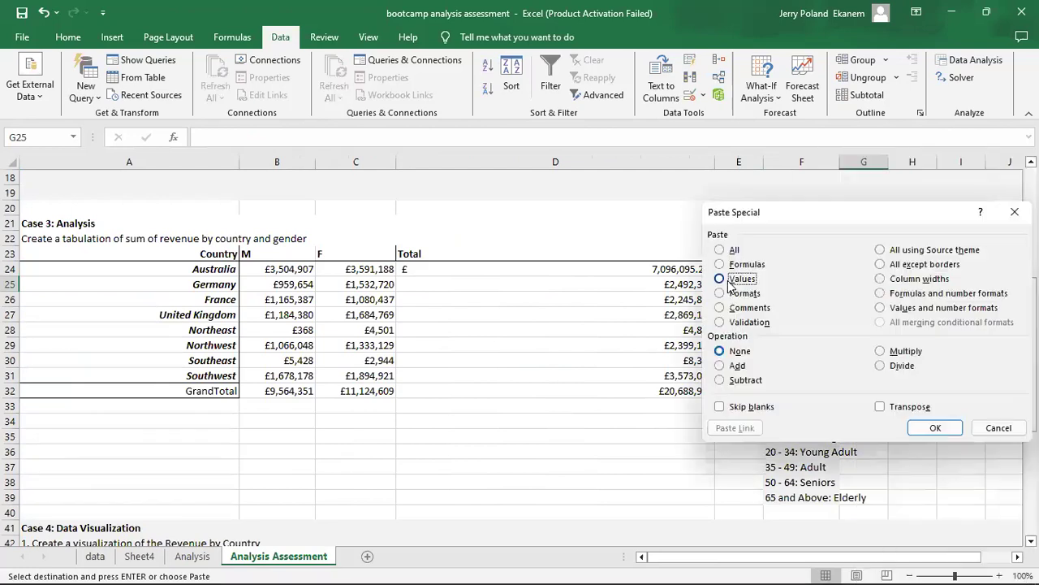
click(930, 426)
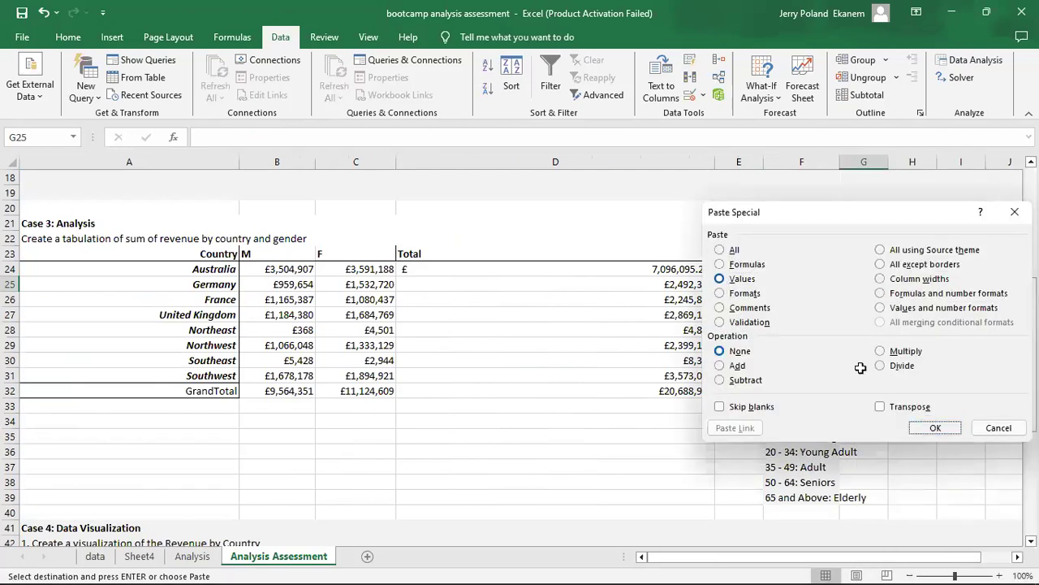
Paste the PivotTable's Adult revenue as a value into G24 of the Age Band table, fit column G's width, and return to Sheet4.
click(141, 560)
click(143, 224)
key(ctrl+c)
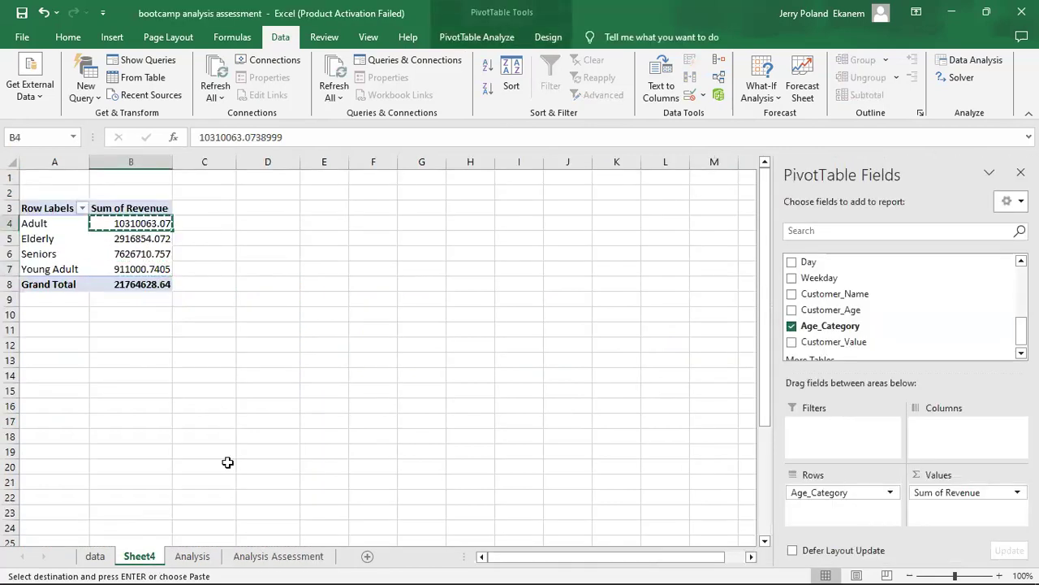
click(276, 559)
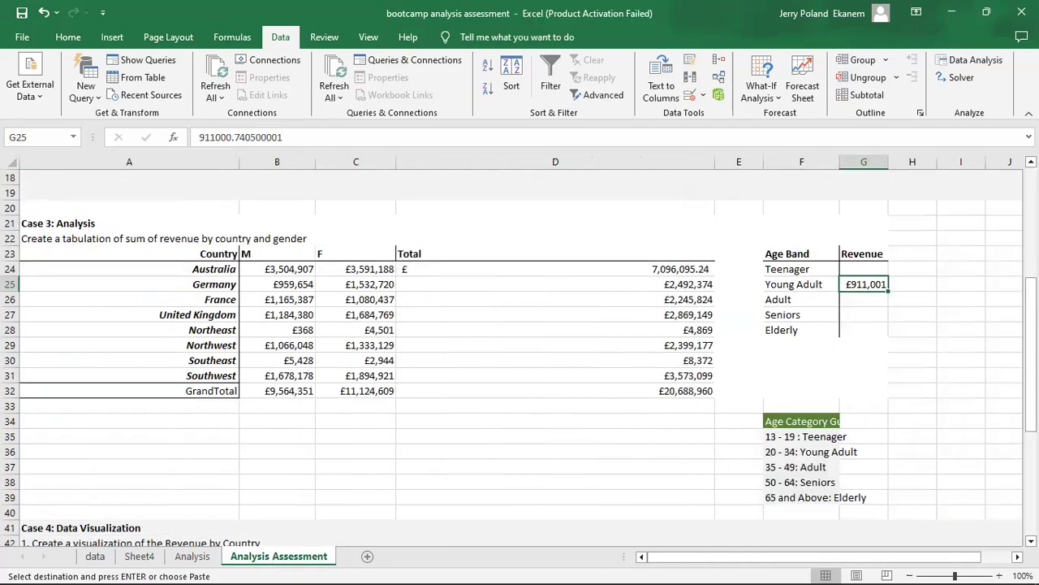
click(866, 270)
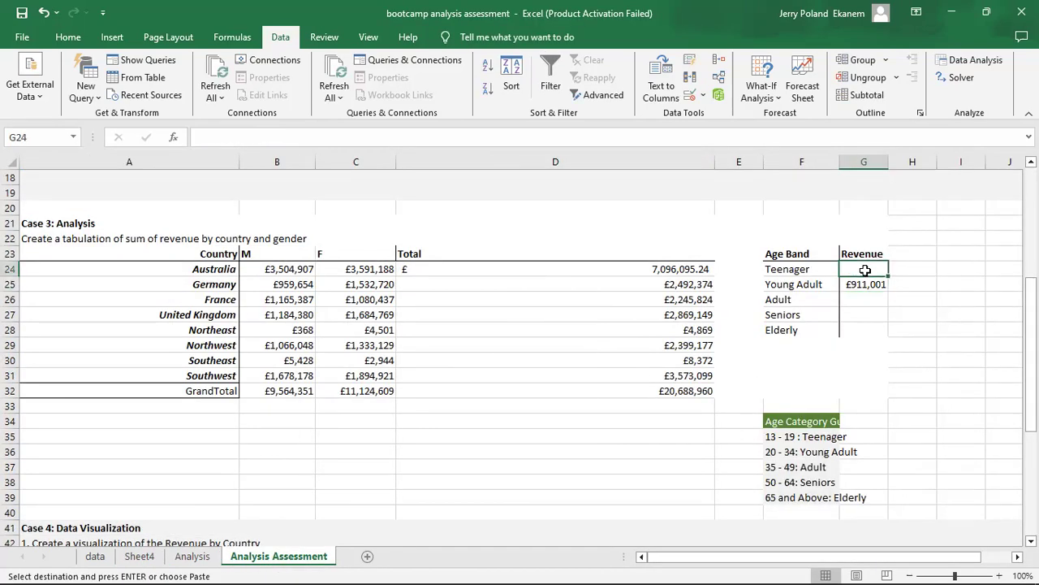
right_click(866, 271)
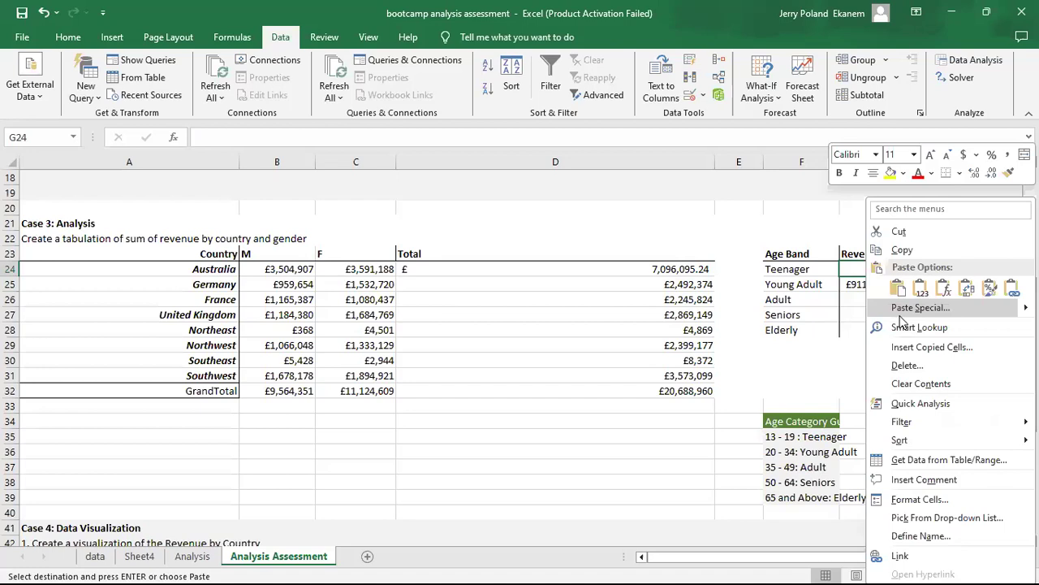
click(902, 316)
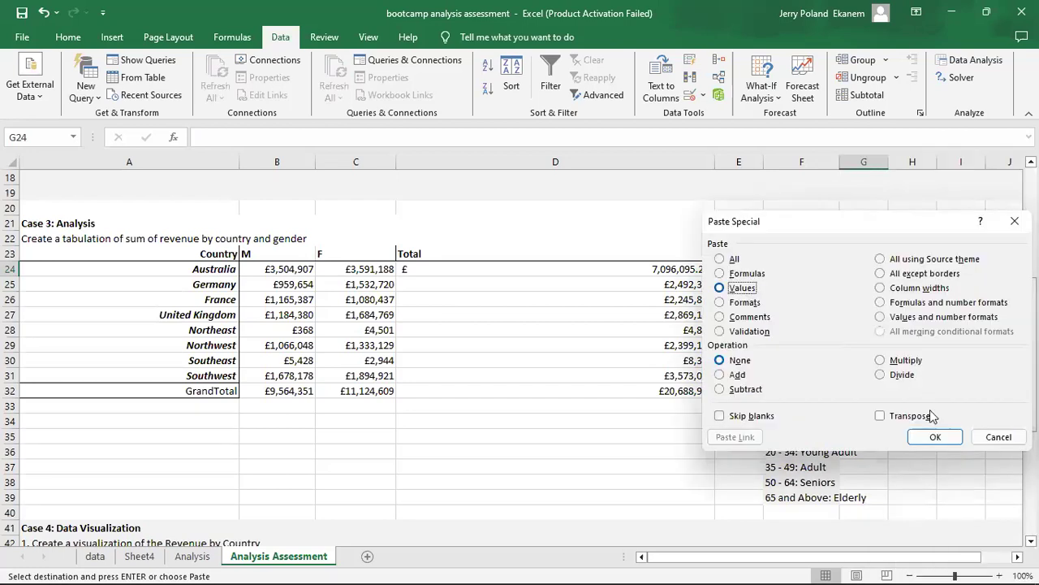
click(935, 437)
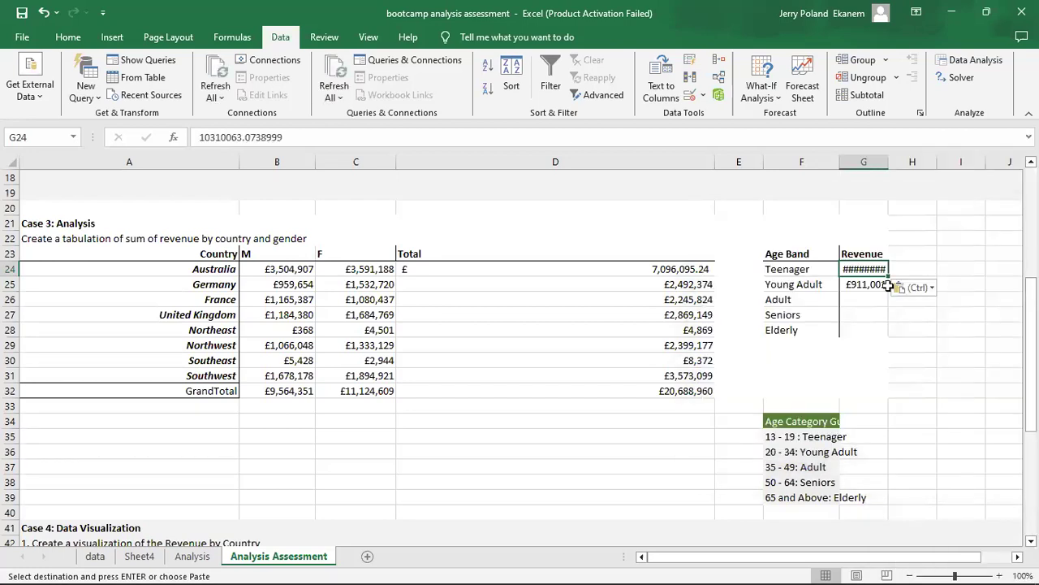
double_click(889, 163)
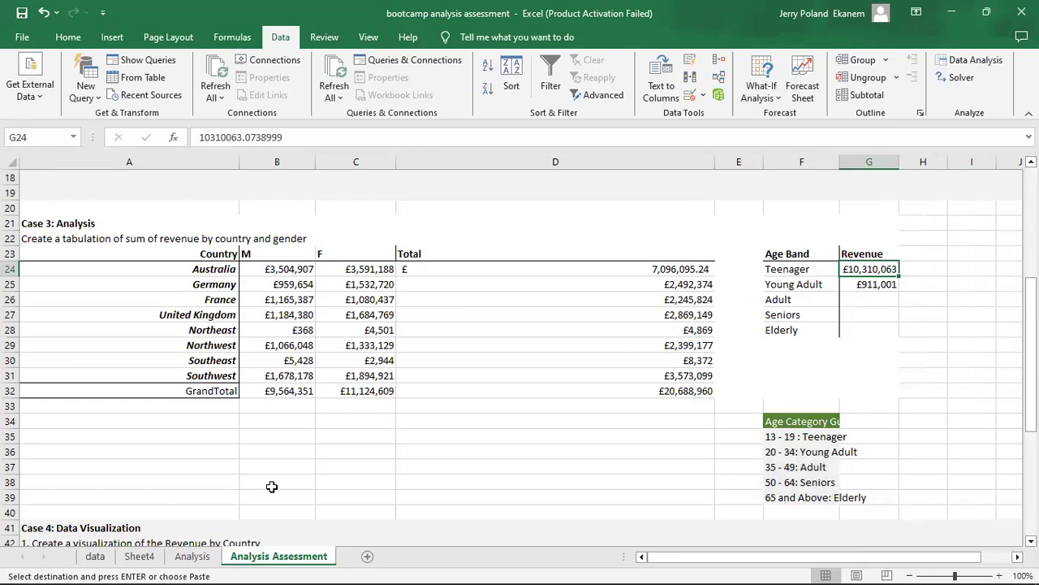
click(139, 556)
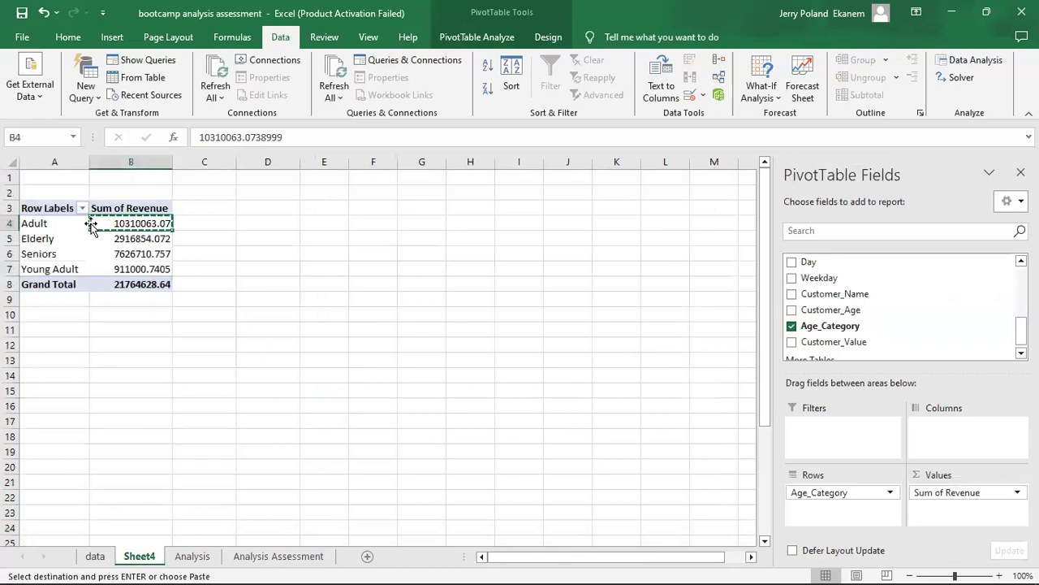
Paste the copied Adult revenue as a value into G26 of the Age Band table on the Analysis Assessment sheet.
click(268, 556)
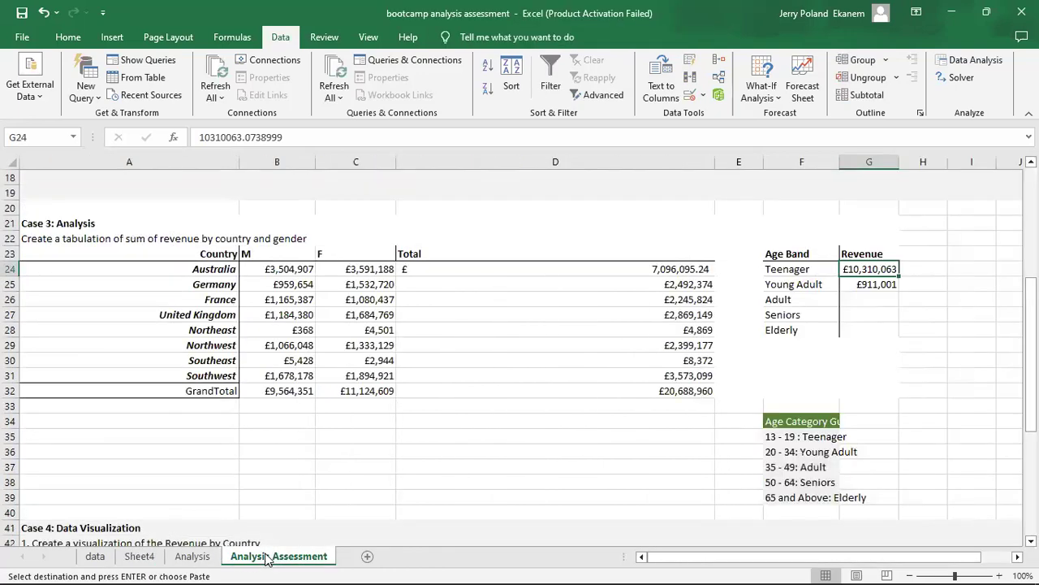
click(863, 299)
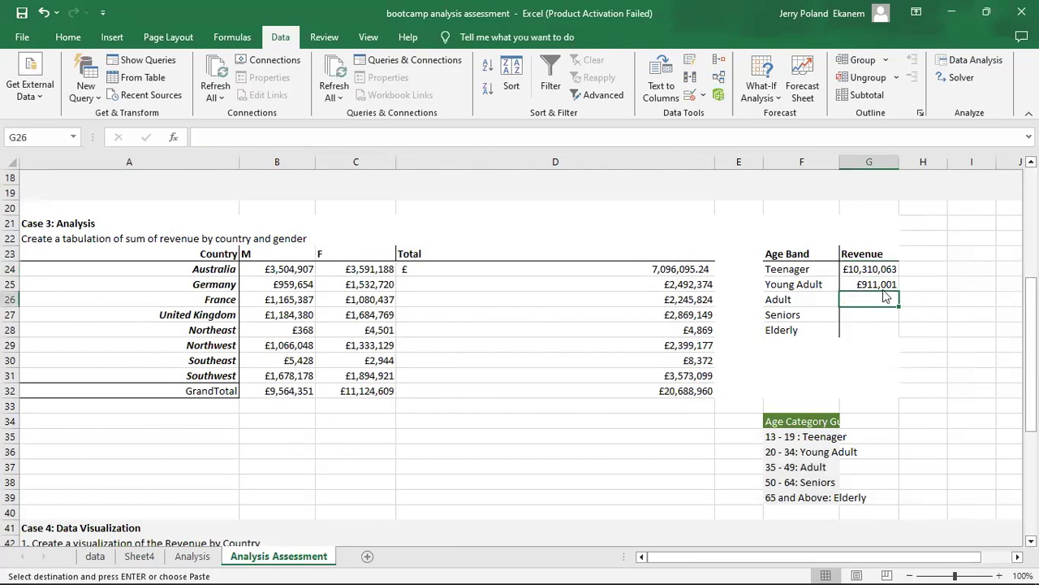
right_click(886, 297)
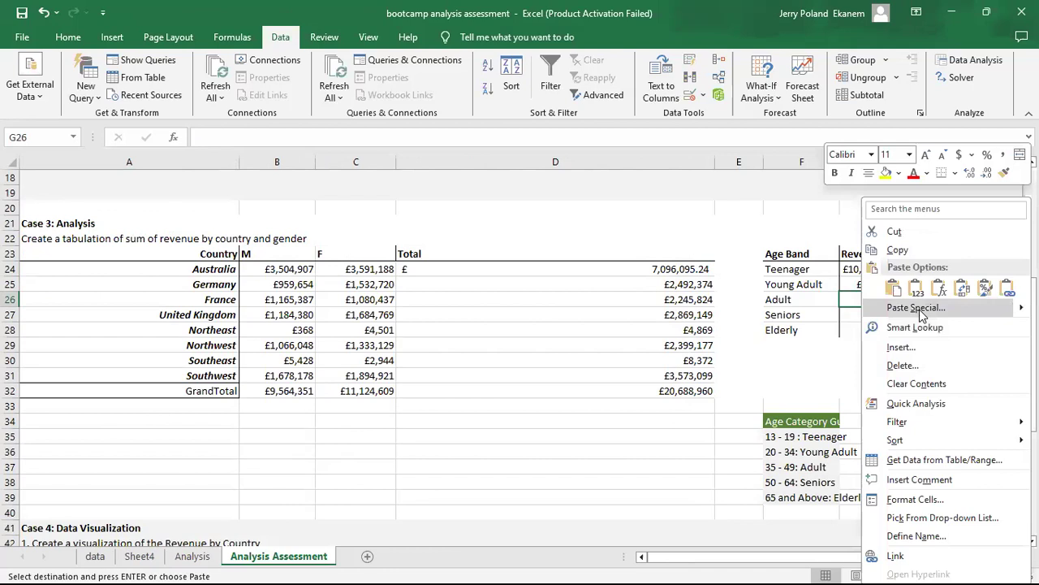
click(918, 309)
click(745, 284)
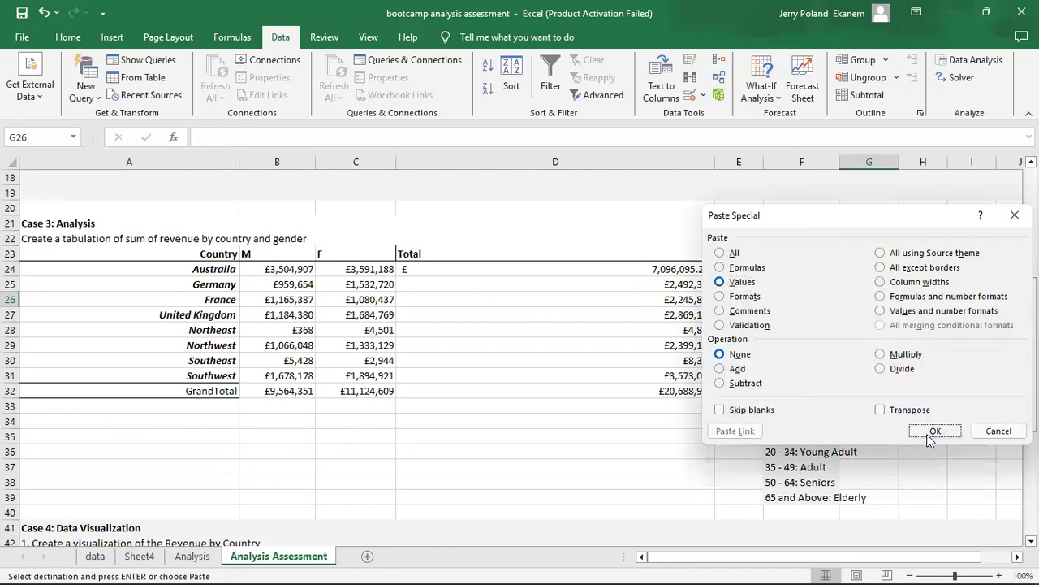
key(Return)
Clear the misplaced revenue from the Teenager row, G24, of the Age Band table.
click(881, 270)
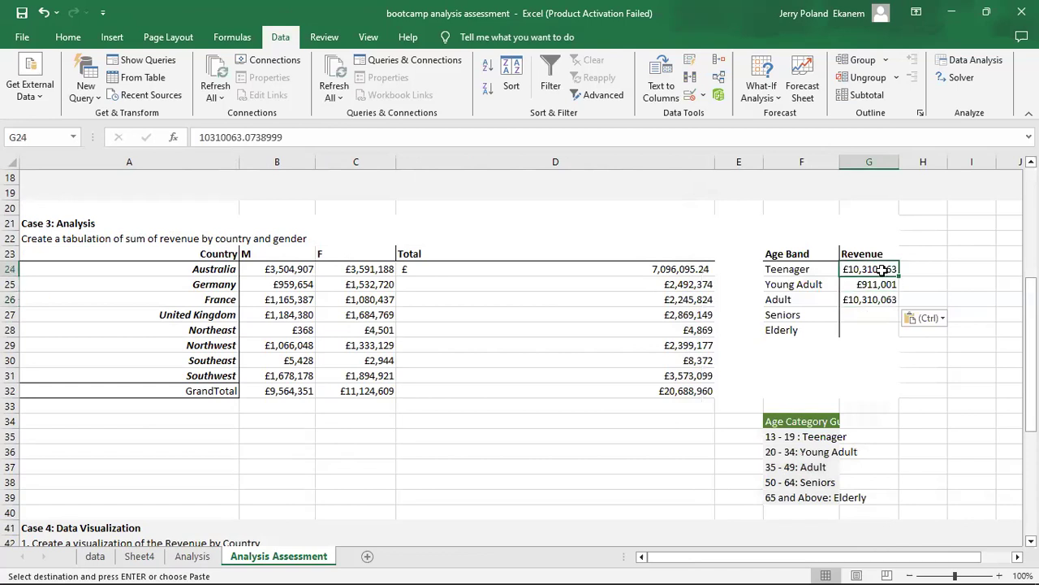
double_click(882, 269)
key(BackSpace)
key(Return)
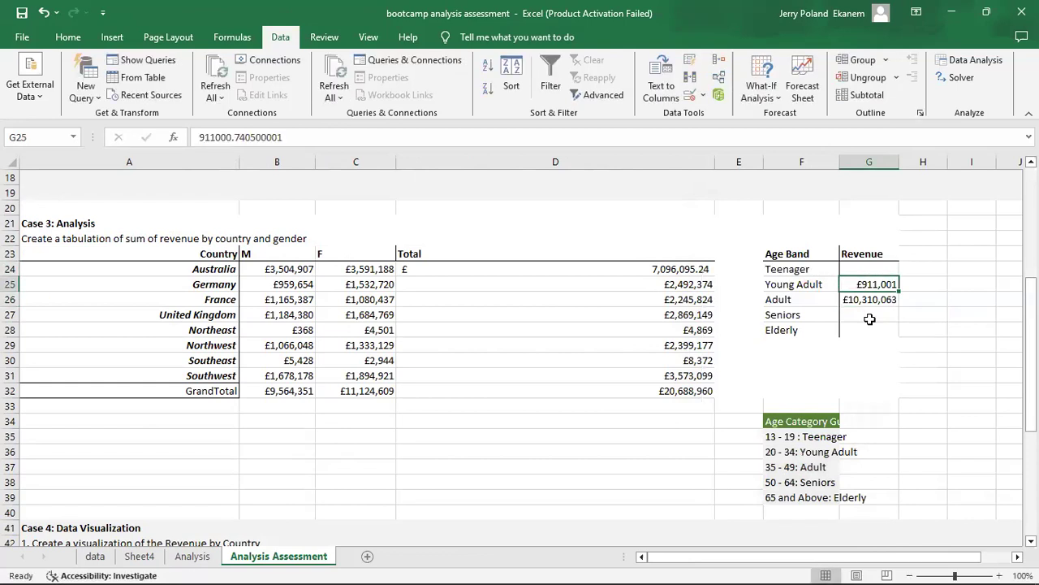
Copy the Seniors revenue from the Sheet4 PivotTable and paste it as a value into G27 of the Age Band table.
click(139, 555)
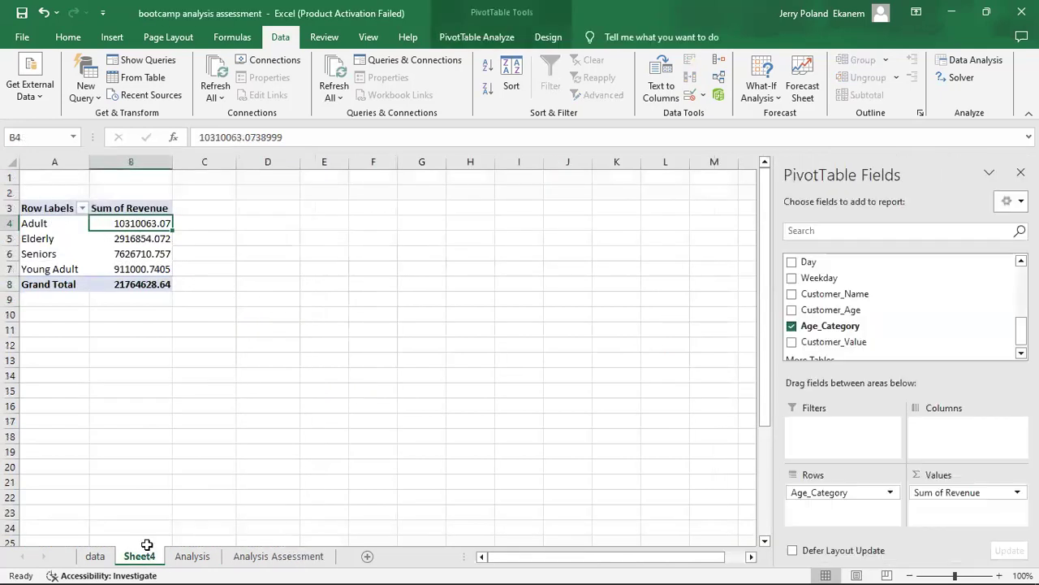
click(145, 255)
key(ctrl+c)
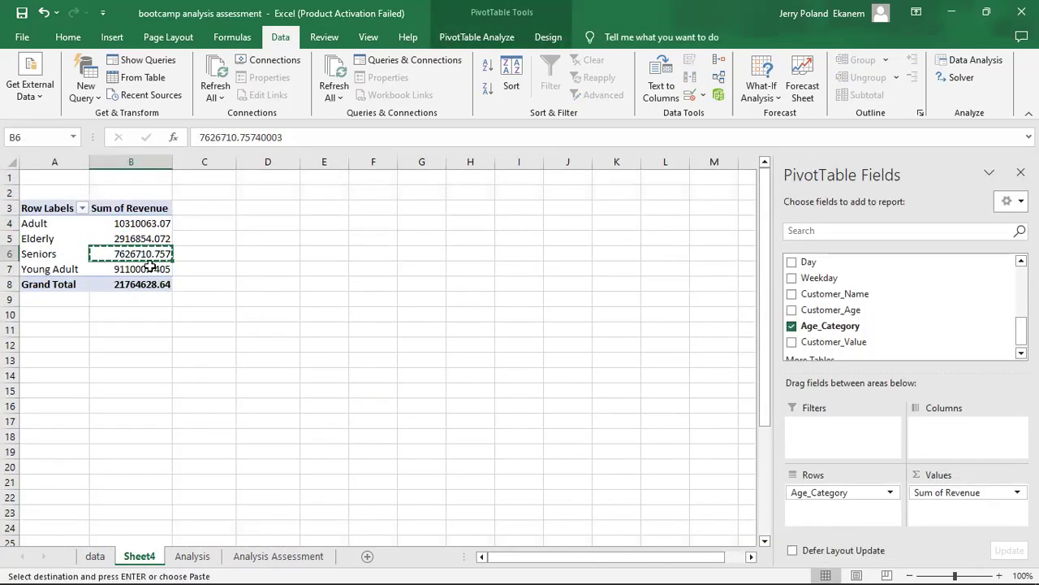
click(264, 555)
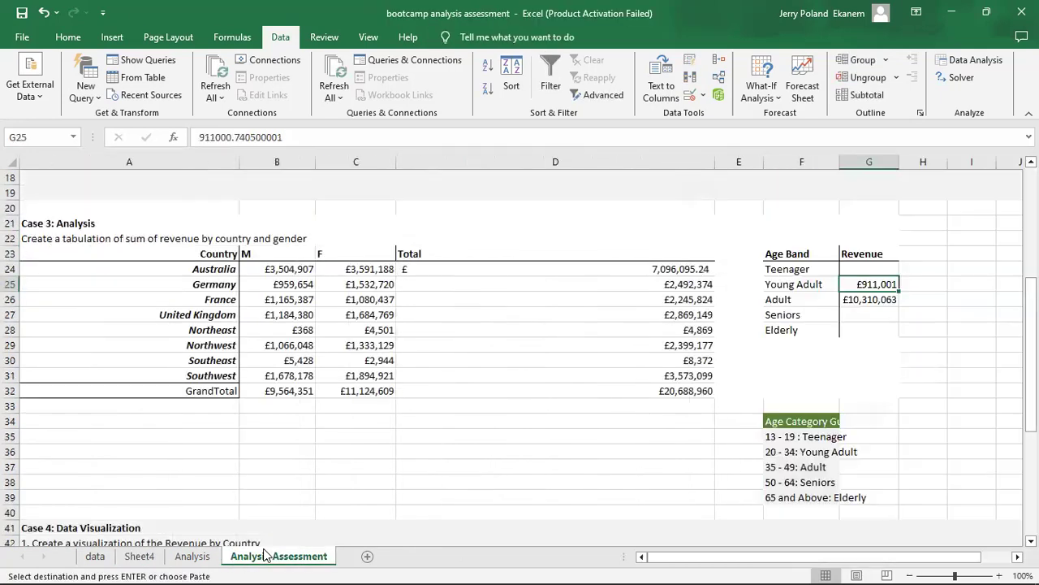
click(867, 314)
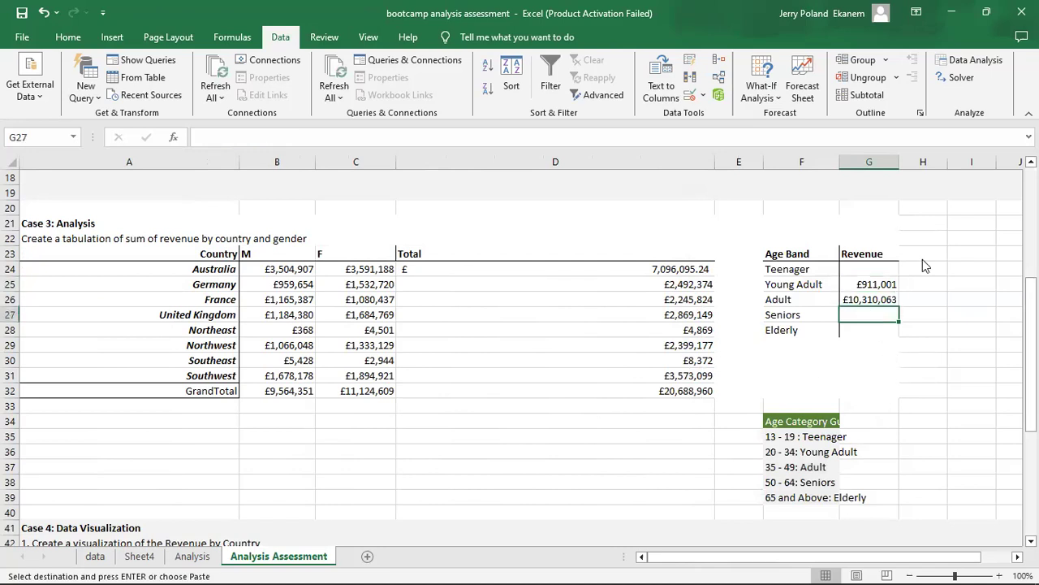
right_click(868, 313)
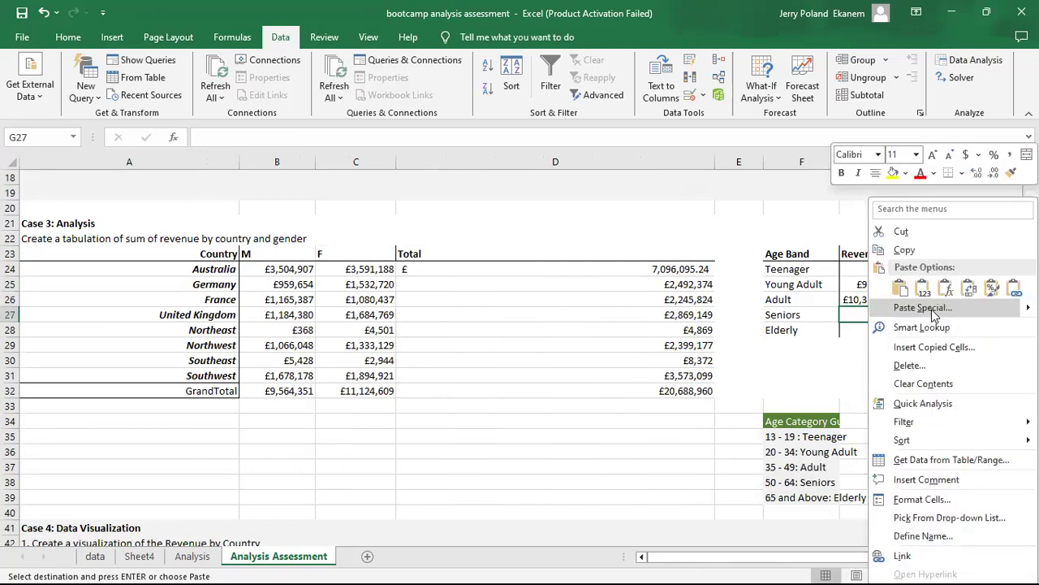
click(932, 310)
key(v)
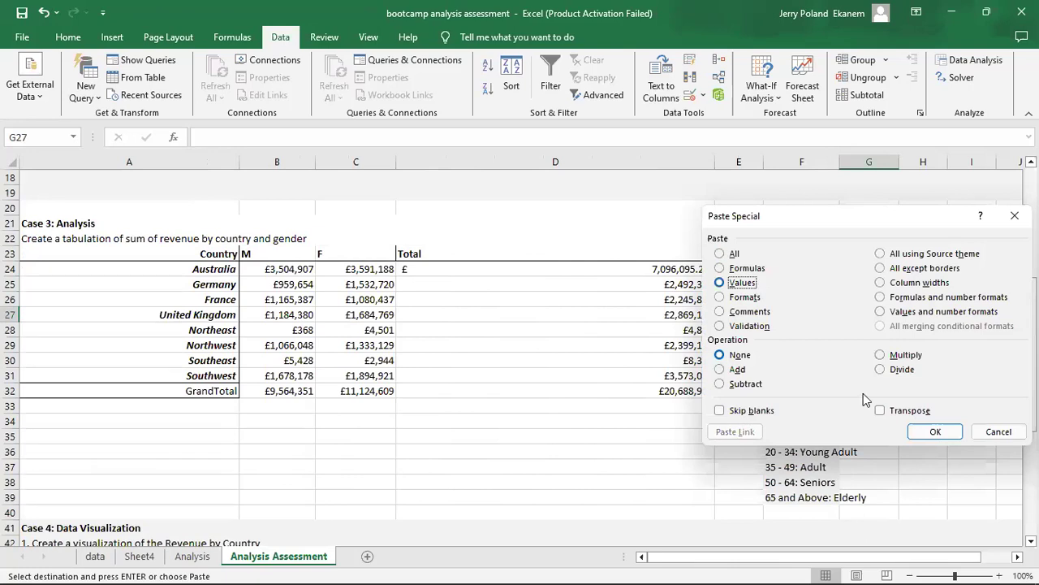
click(935, 432)
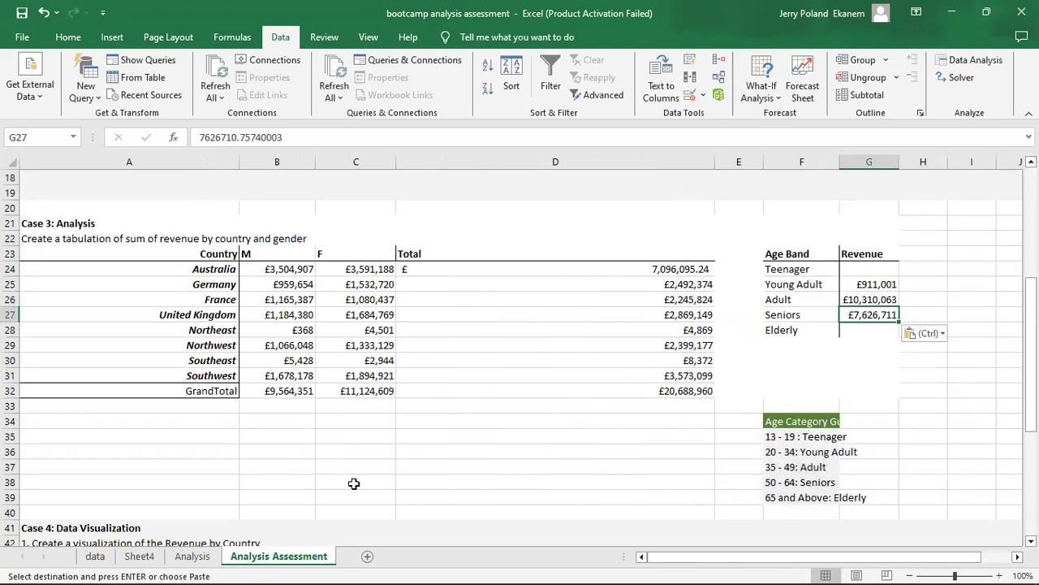
Copy the Elderly revenue from the Sheet4 PivotTable and paste it as a value into G28 of the Age Band table.
click(139, 557)
click(136, 270)
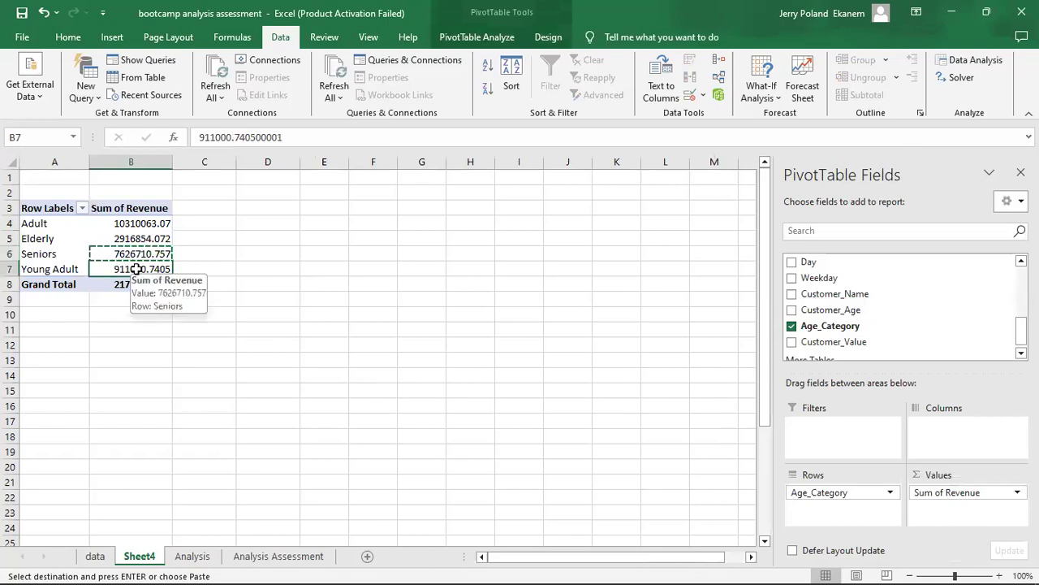
key(ctrl+c)
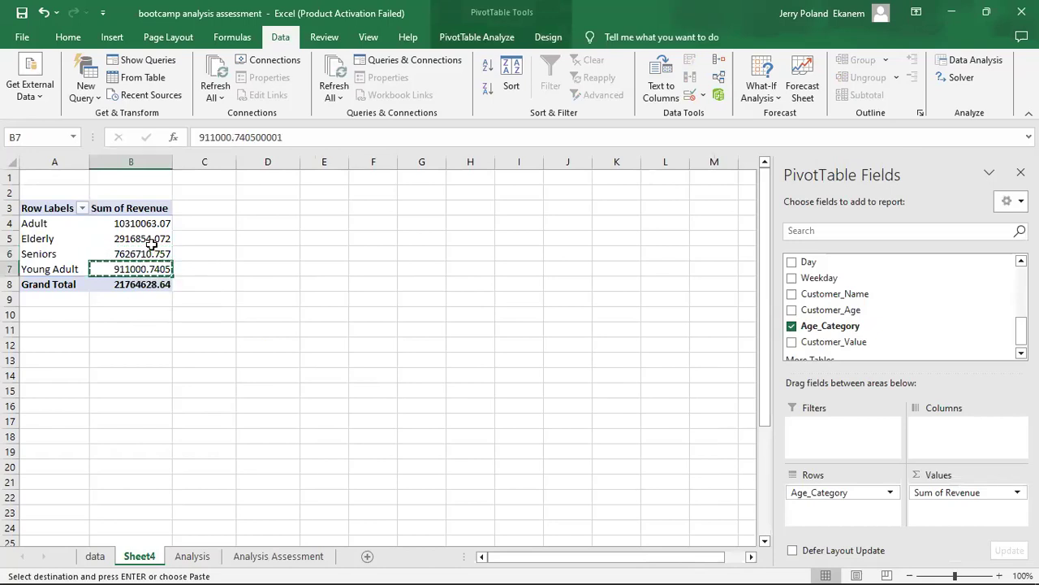
click(135, 239)
key(ctrl+c)
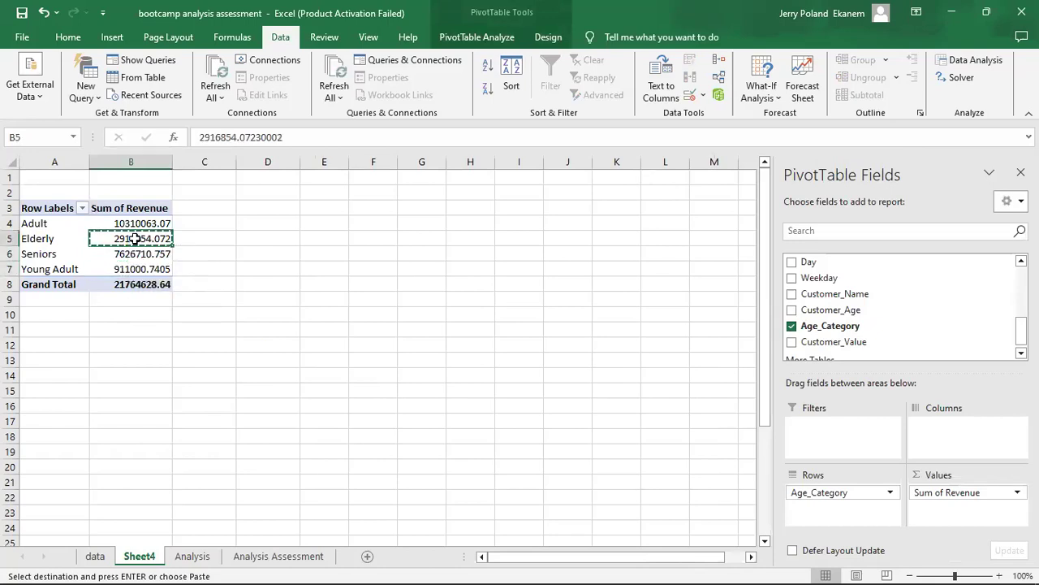
click(273, 557)
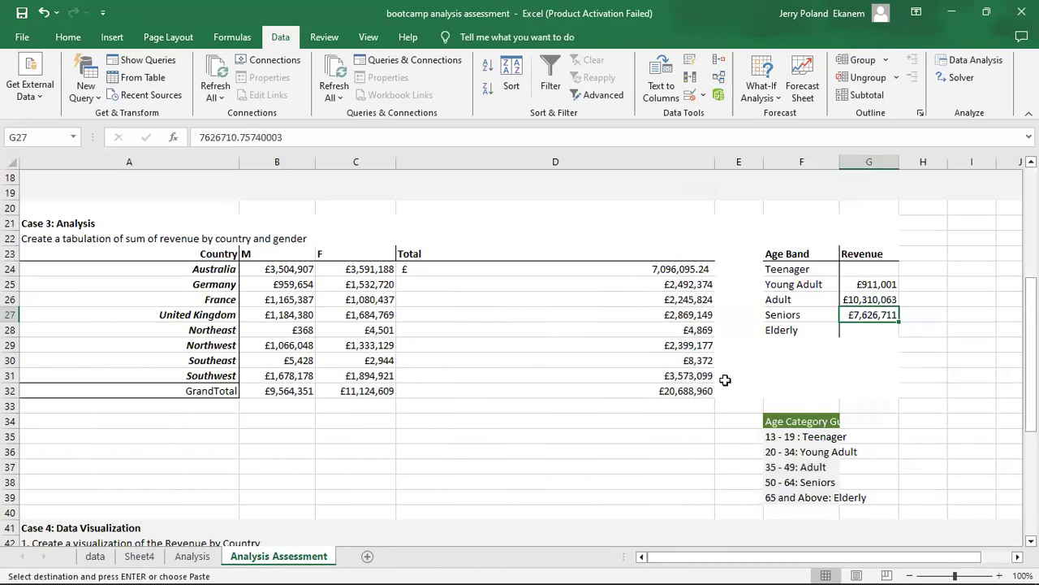
click(866, 332)
right_click(867, 333)
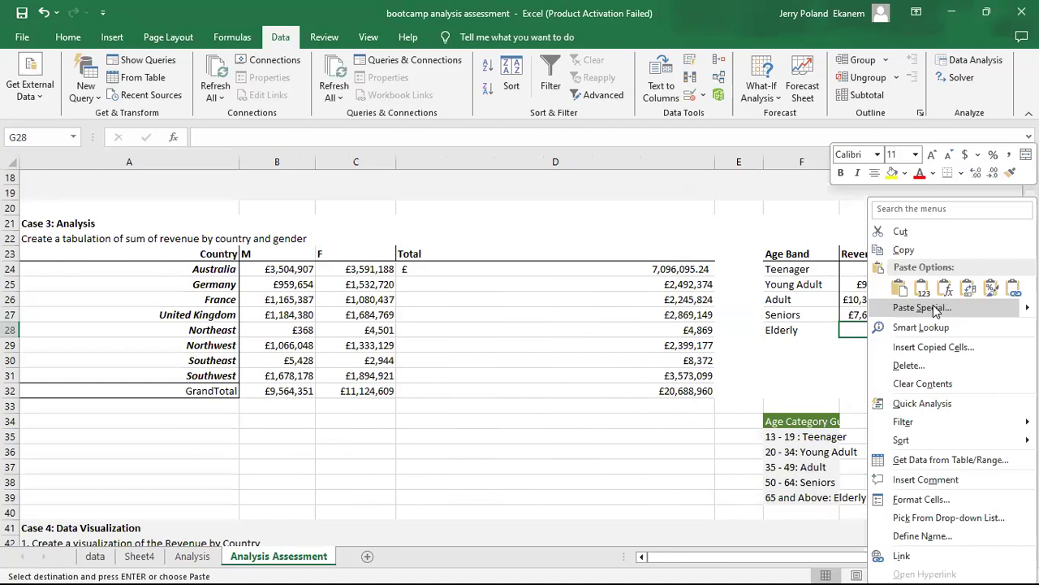
click(923, 308)
key(v)
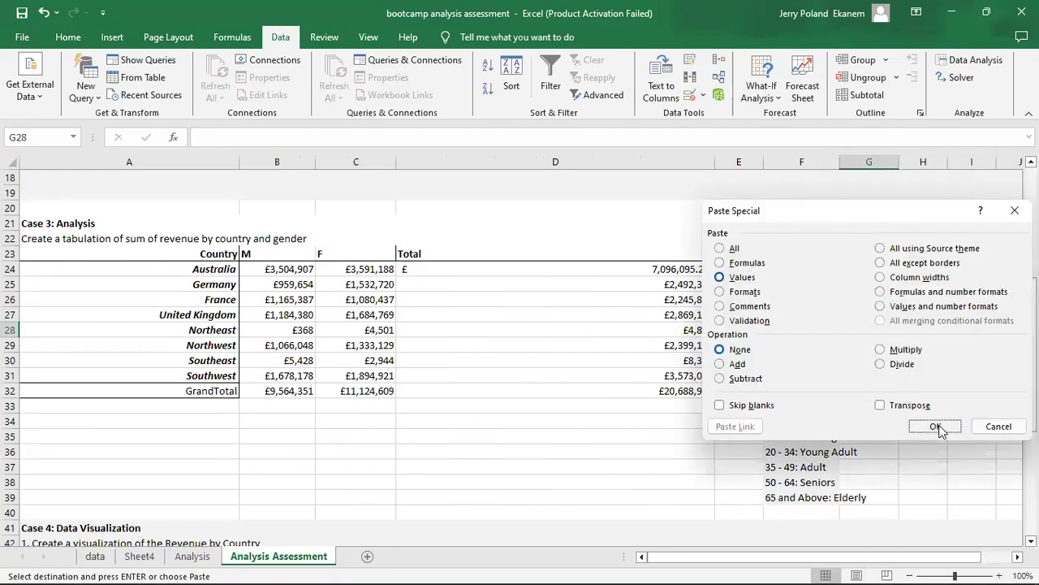
click(936, 425)
Read the Case 4: Data Visualization tasks on the Analysis Assessment sheet.
click(867, 389)
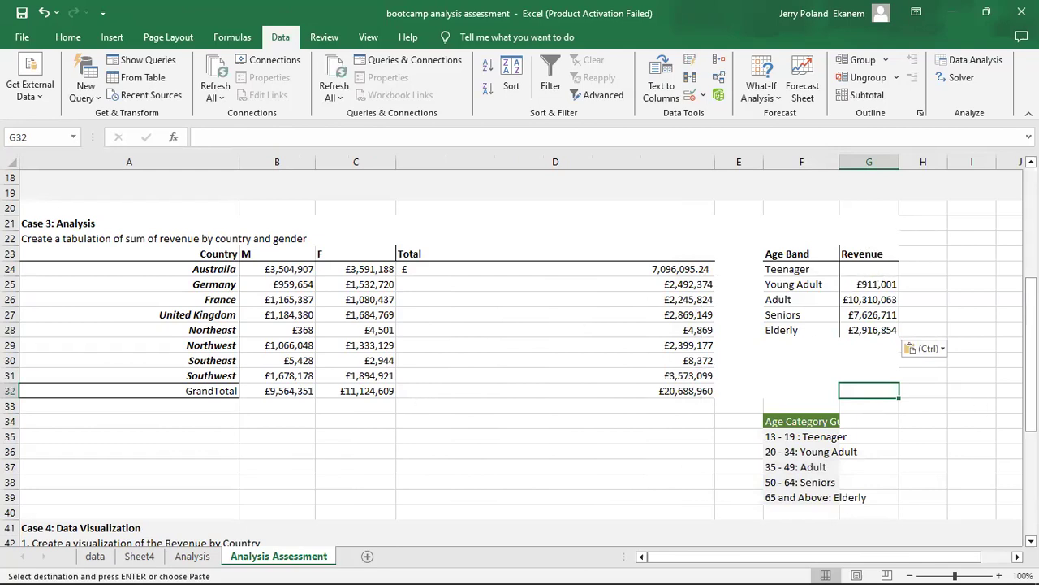
scroll(1030, 354, down, 4)
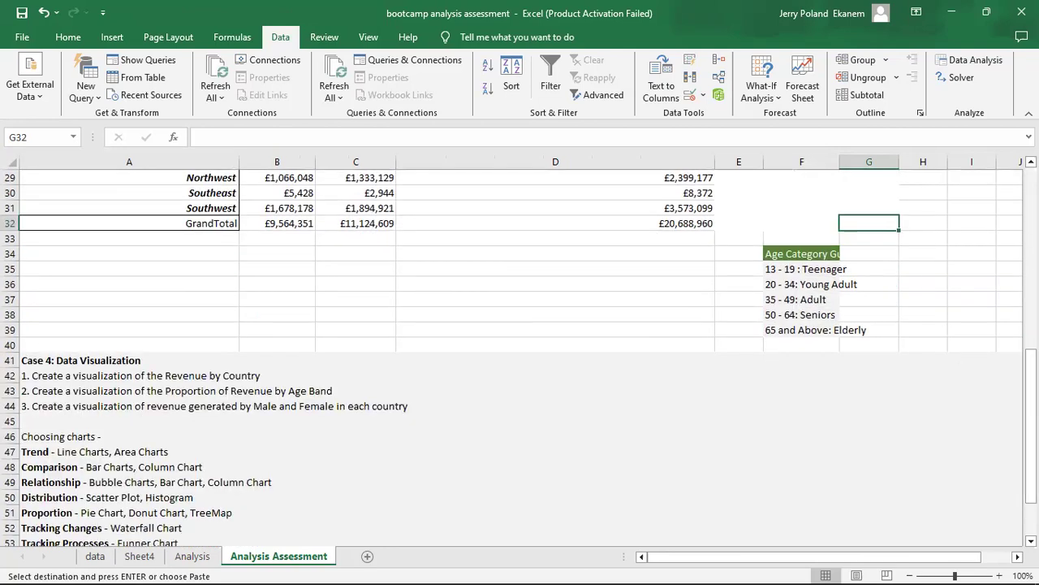
drag(796, 558, 679, 562)
click(140, 556)
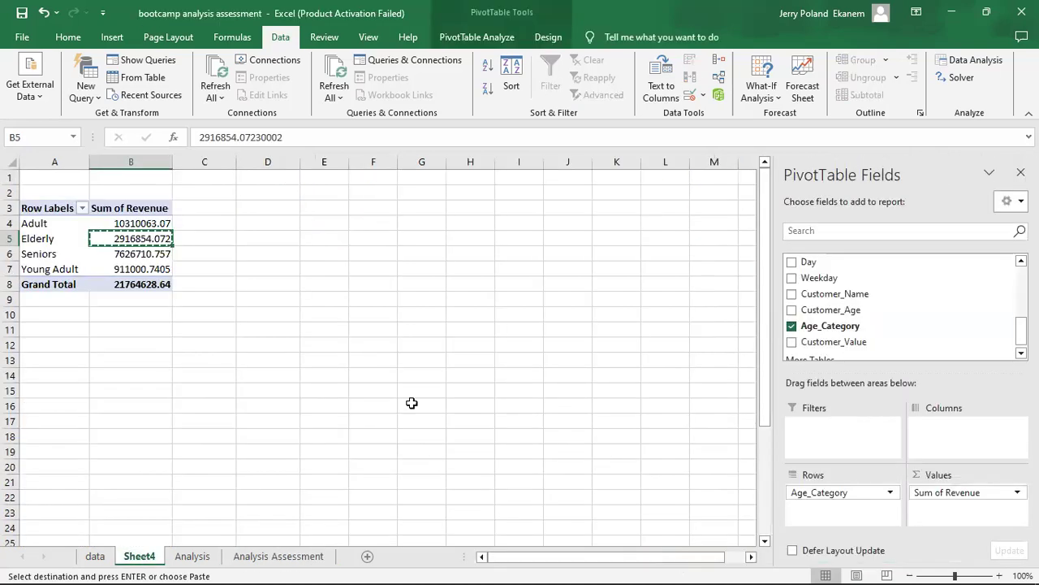
double_click(142, 237)
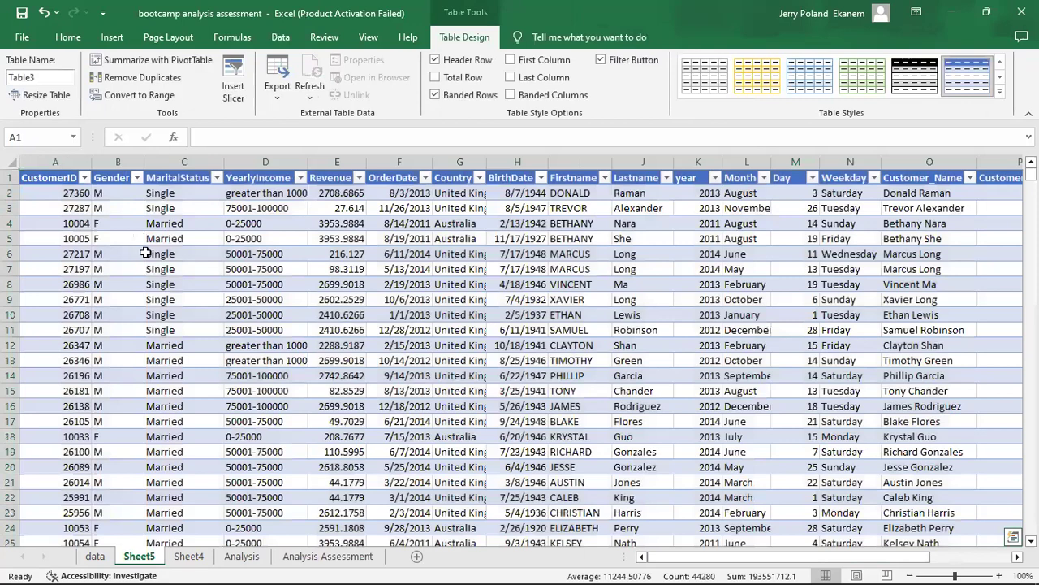
key(ctrl+z)
click(162, 380)
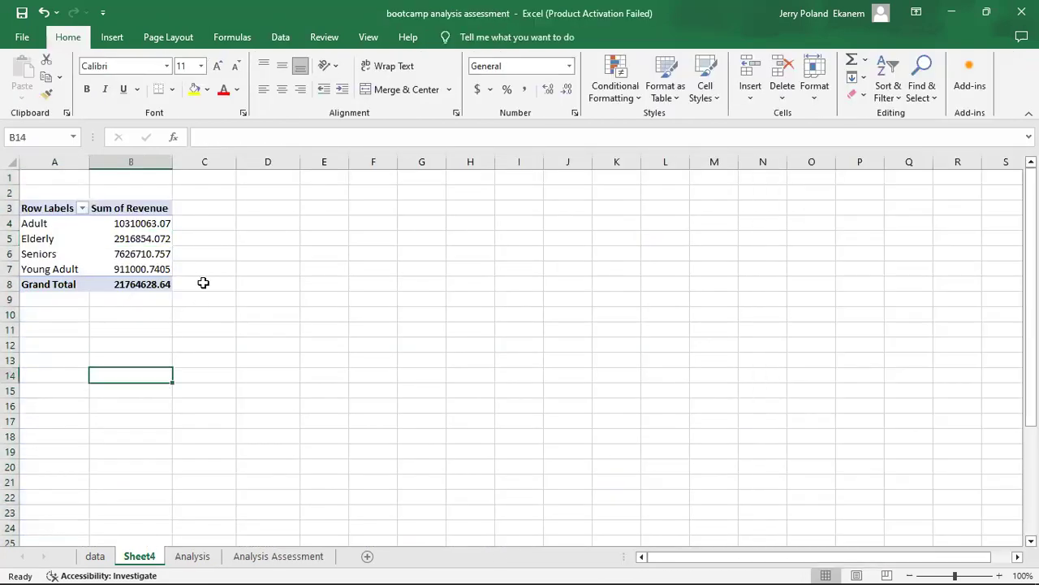
click(116, 247)
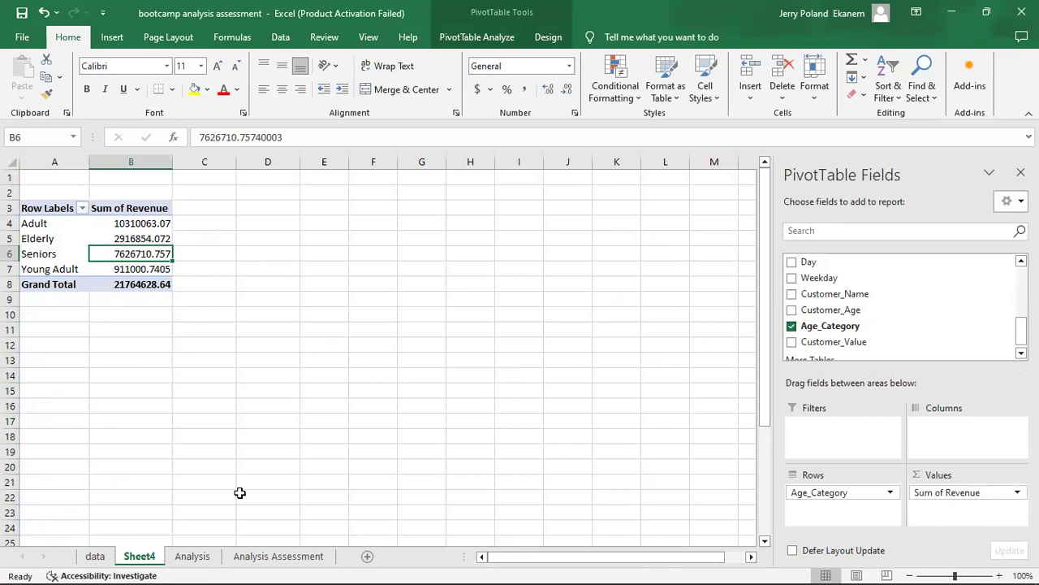
Check the Case 4 visualization tasks on the Analysis Assessment sheet against the PivotTable on Sheet4.
click(280, 557)
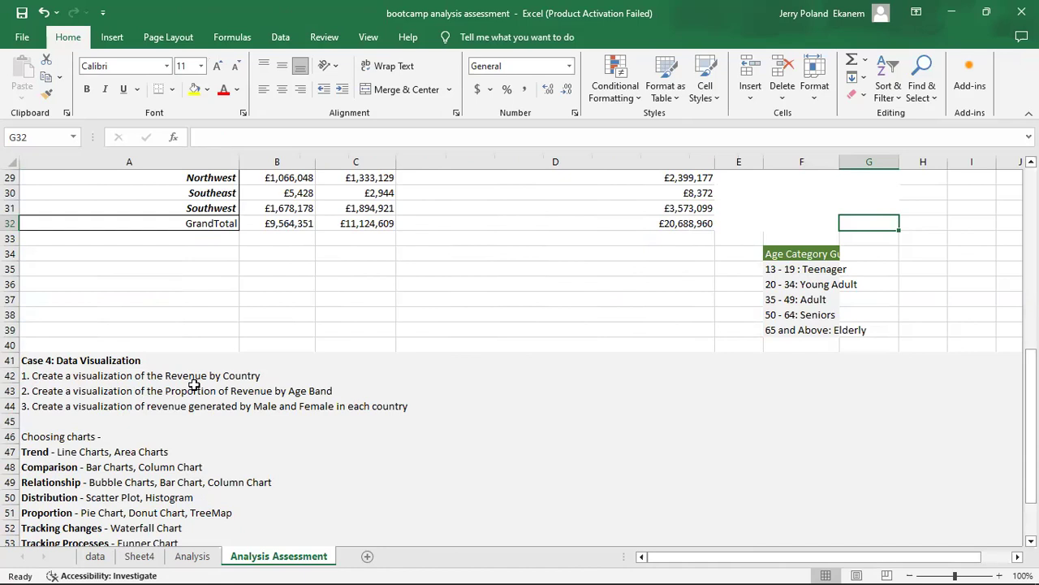
click(140, 557)
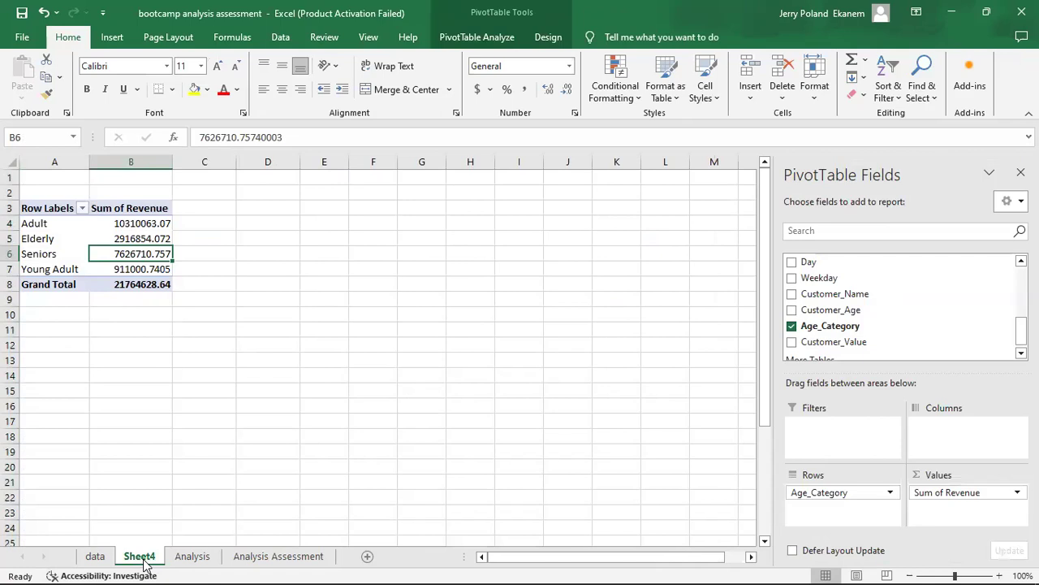
click(274, 557)
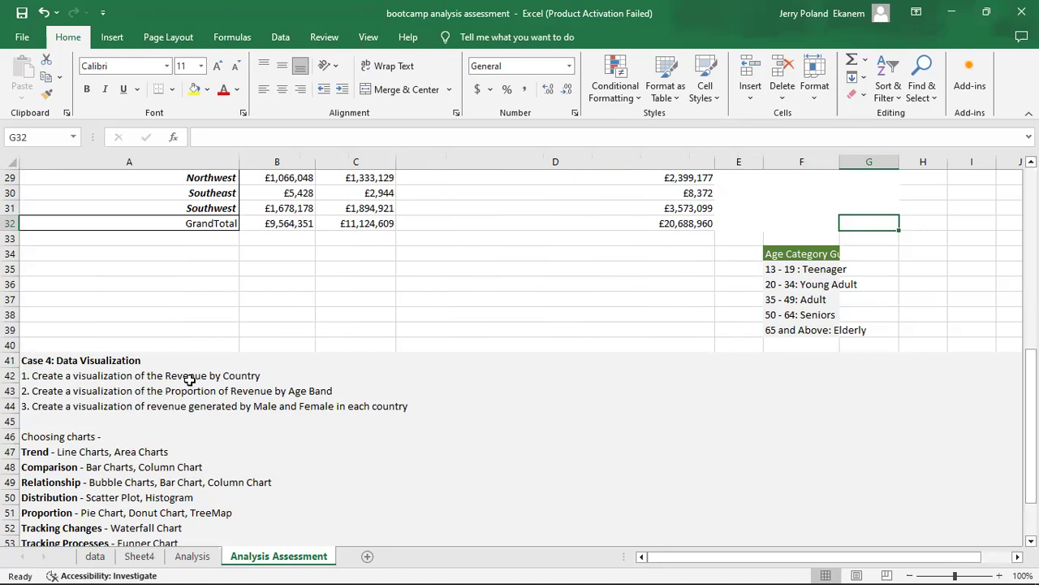
Rename Sheet4 as "revenue by Country".
click(140, 558)
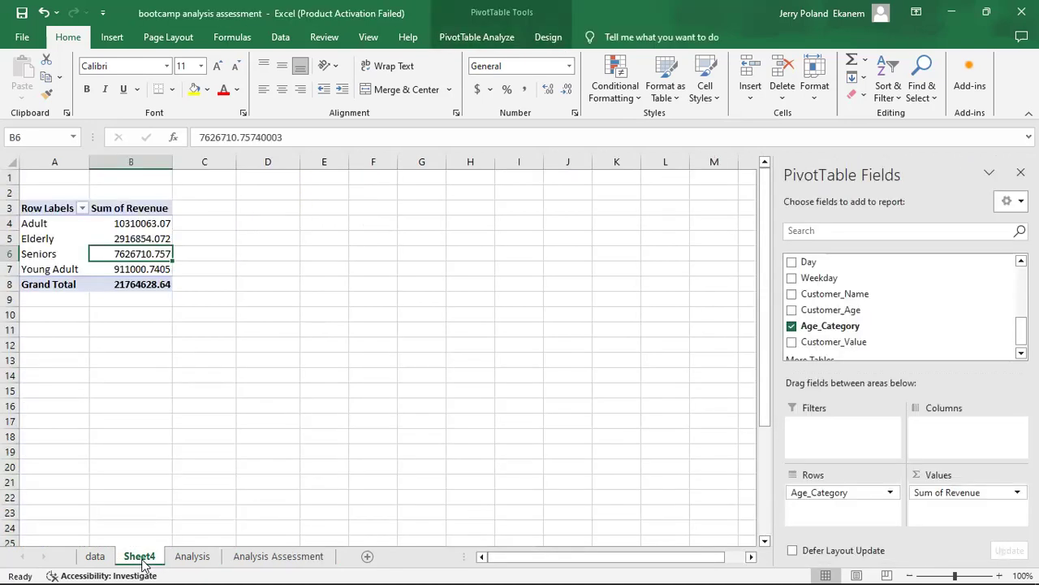
right_click(143, 562)
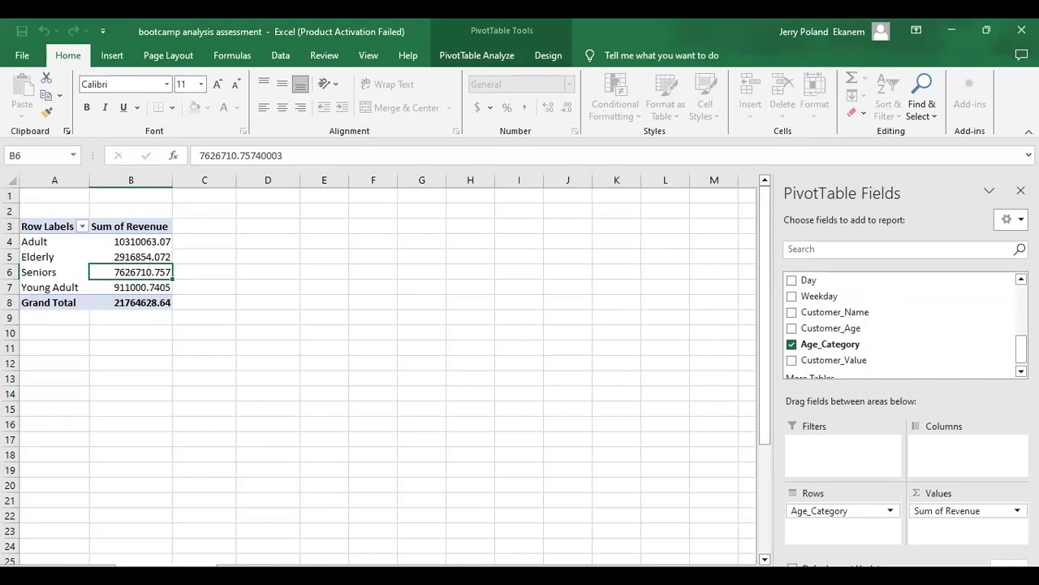
key(Return)
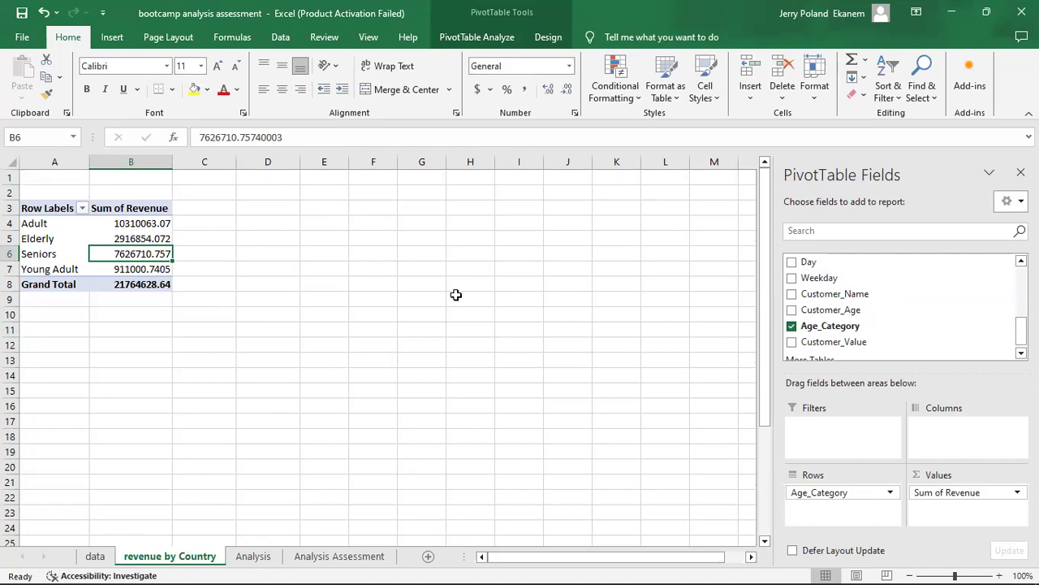
Remove Age_Category from the rows of the PivotTable on the revenue by Country sheet, keeping Sum of Revenue as its value.
drag(835, 492, 712, 480)
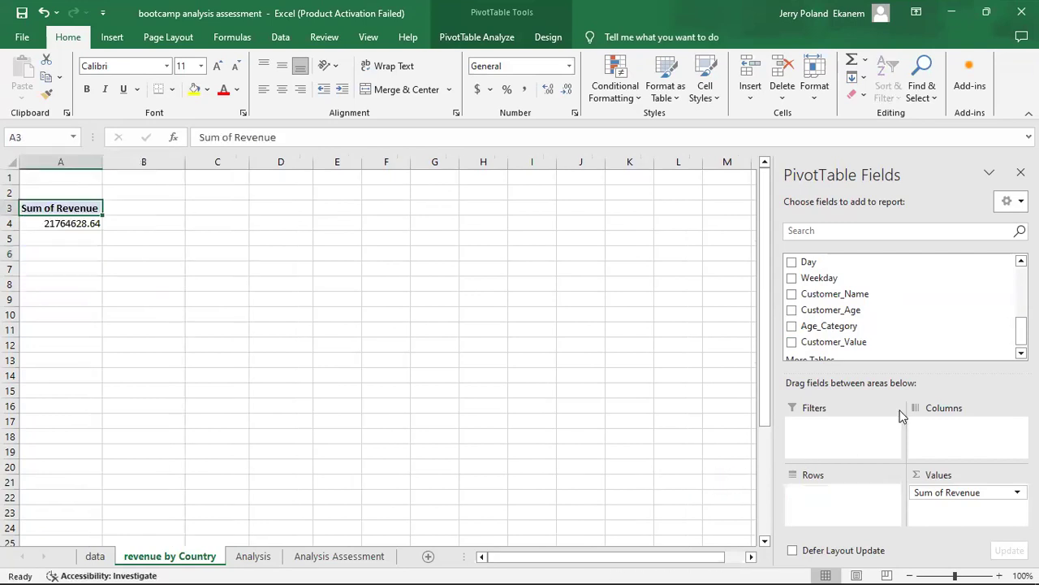
click(964, 495)
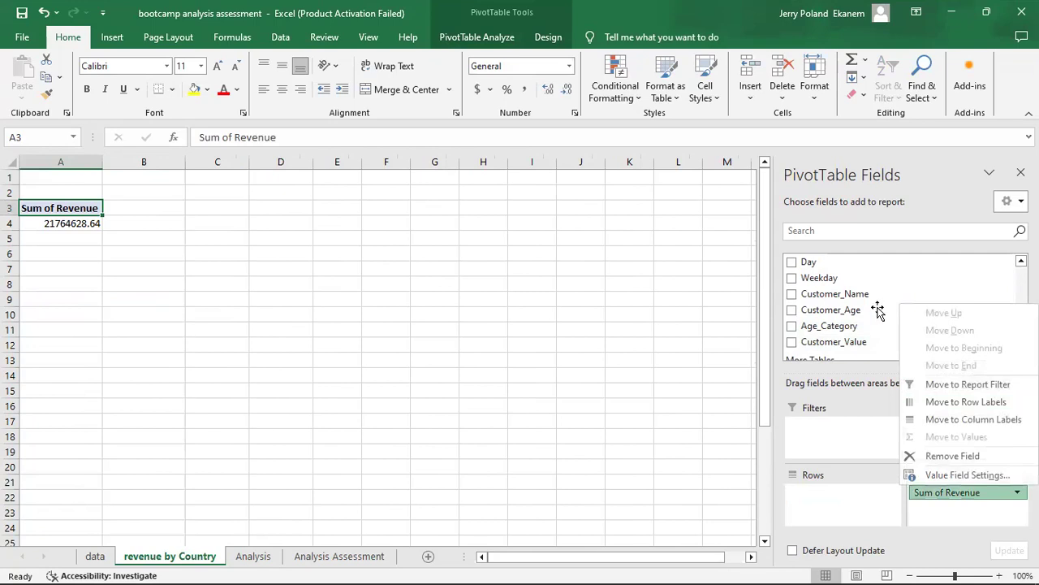
click(631, 356)
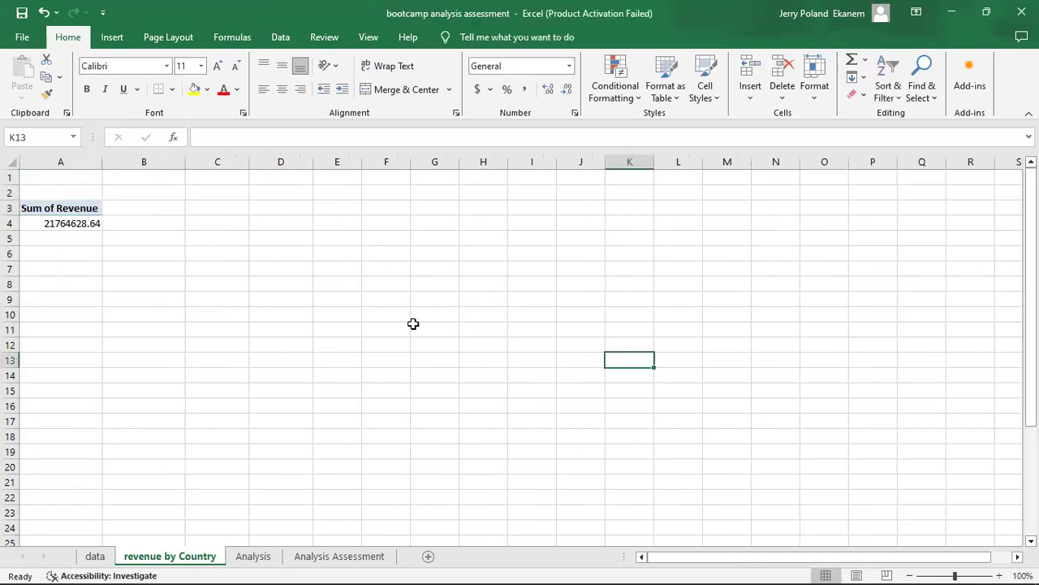
click(86, 221)
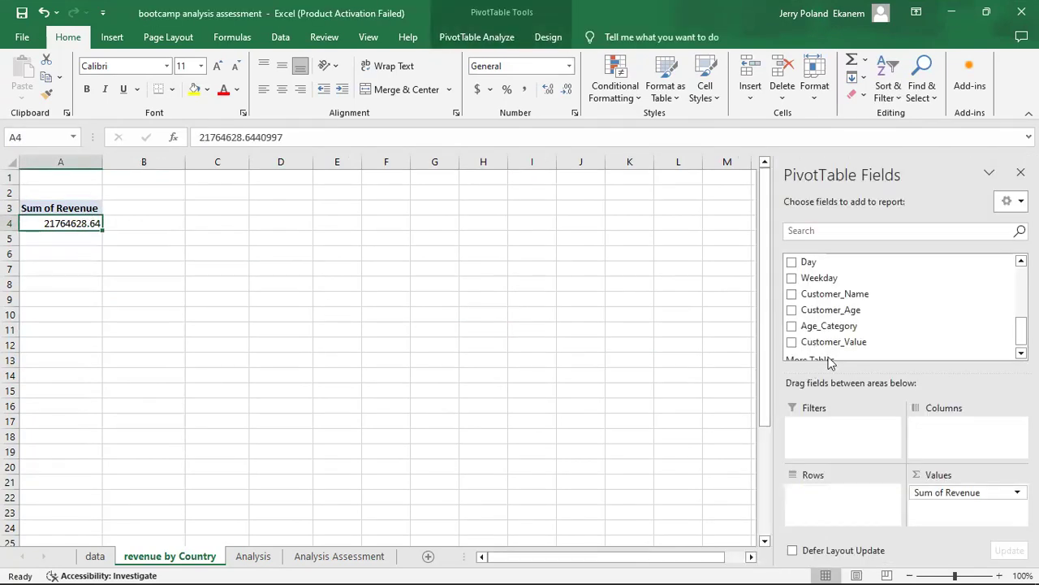
Add the Country field to the rows of the PivotTable on the revenue by Country sheet.
drag(1016, 331, 1012, 288)
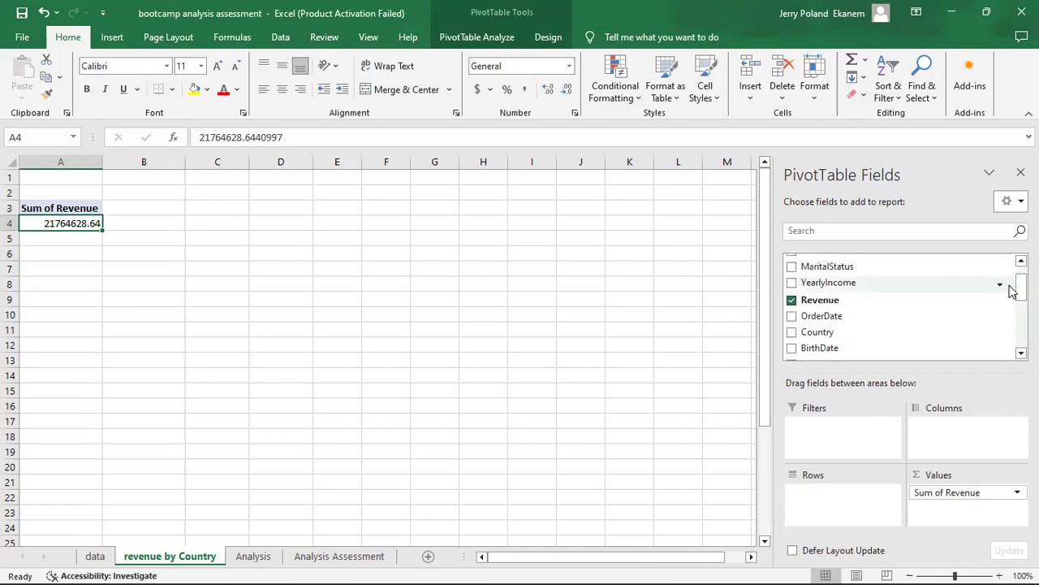
click(792, 331)
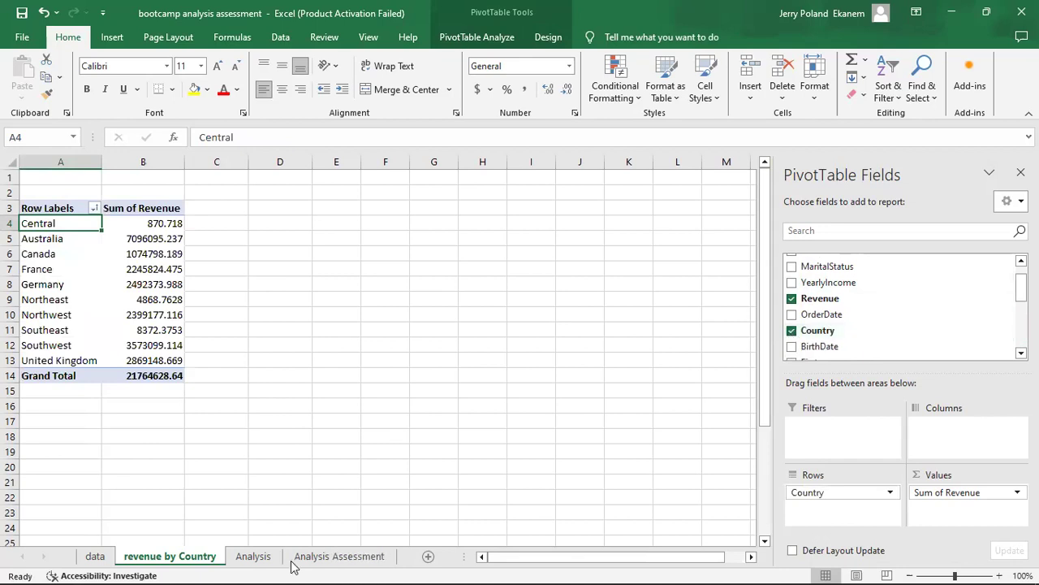
Consult the Case 4 chart-choosing guide and insert a Clustered Bar PivotChart from the revenue by Country PivotTable.
click(340, 559)
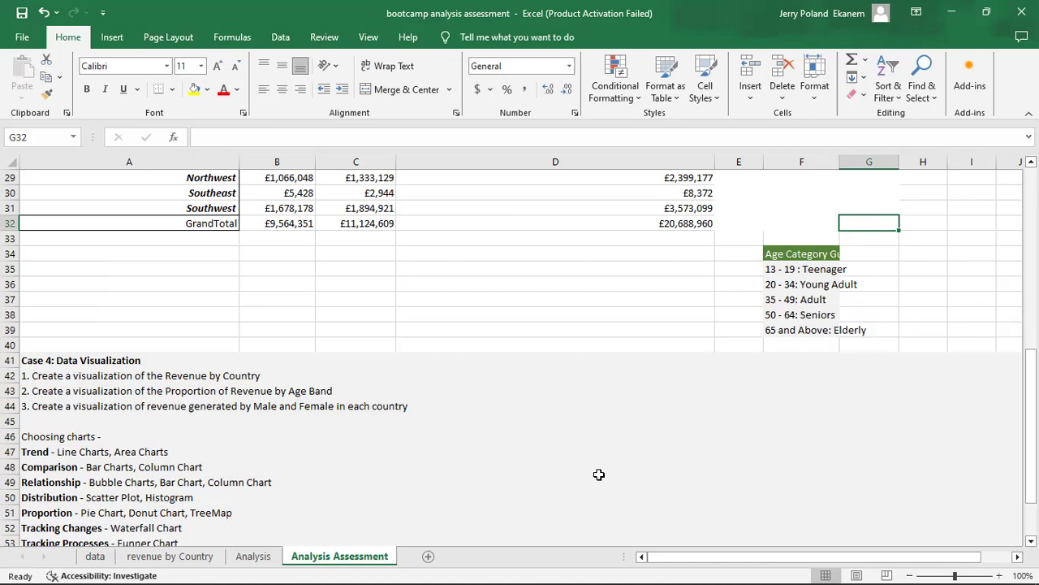
drag(1032, 406, 1031, 425)
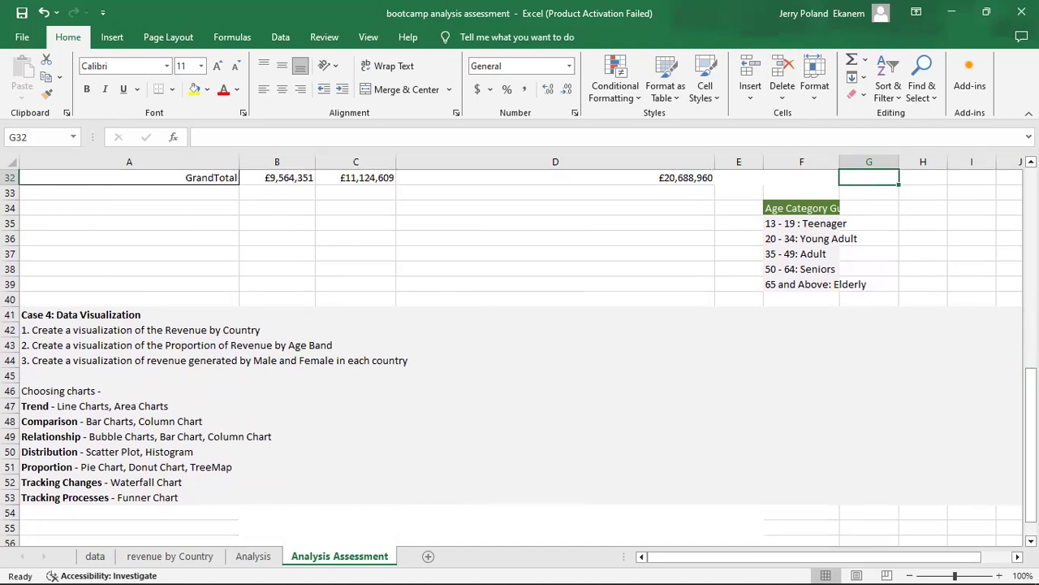
drag(1031, 443, 1031, 405)
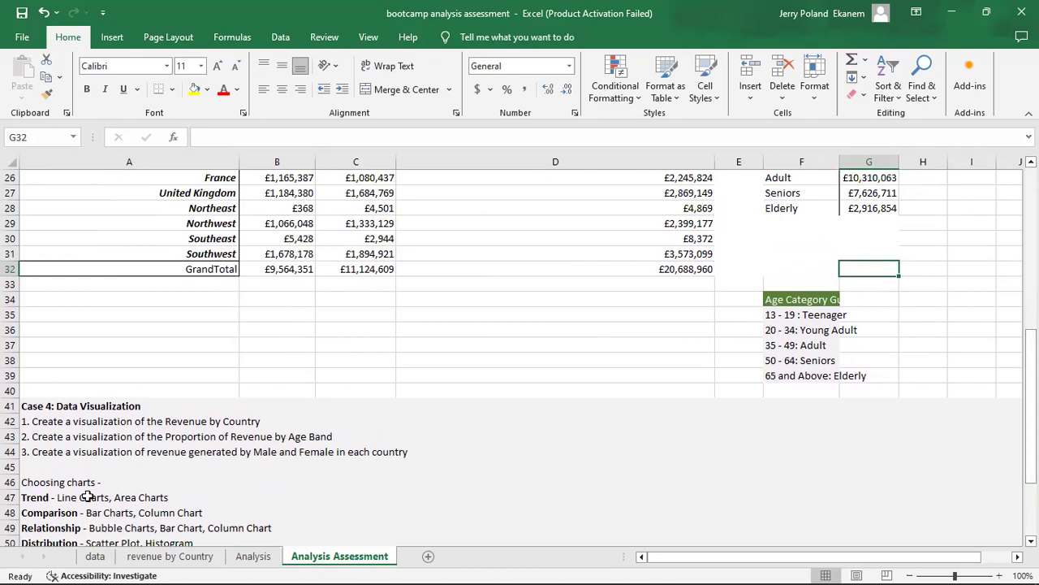
click(178, 561)
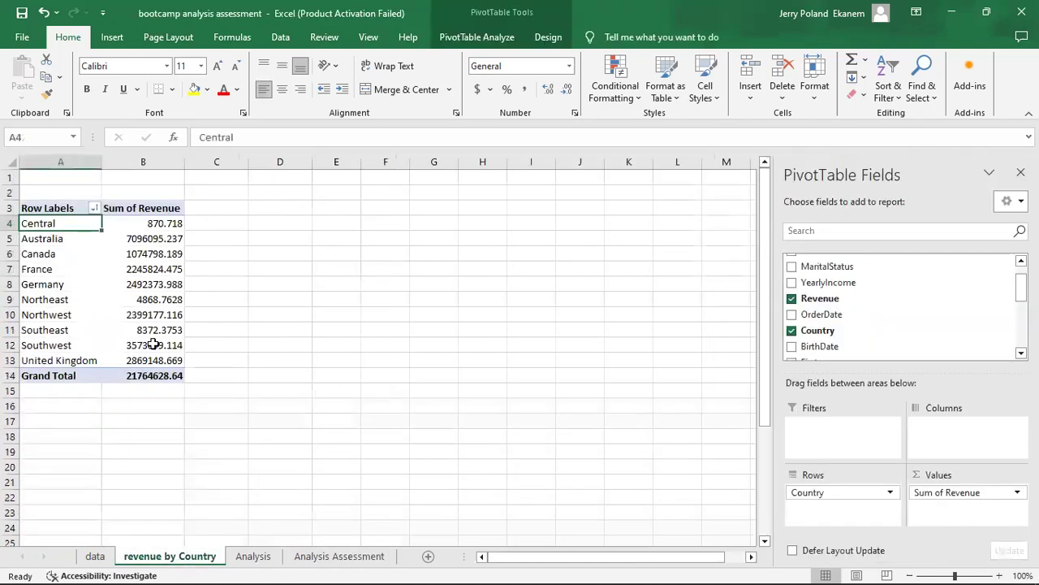
click(138, 296)
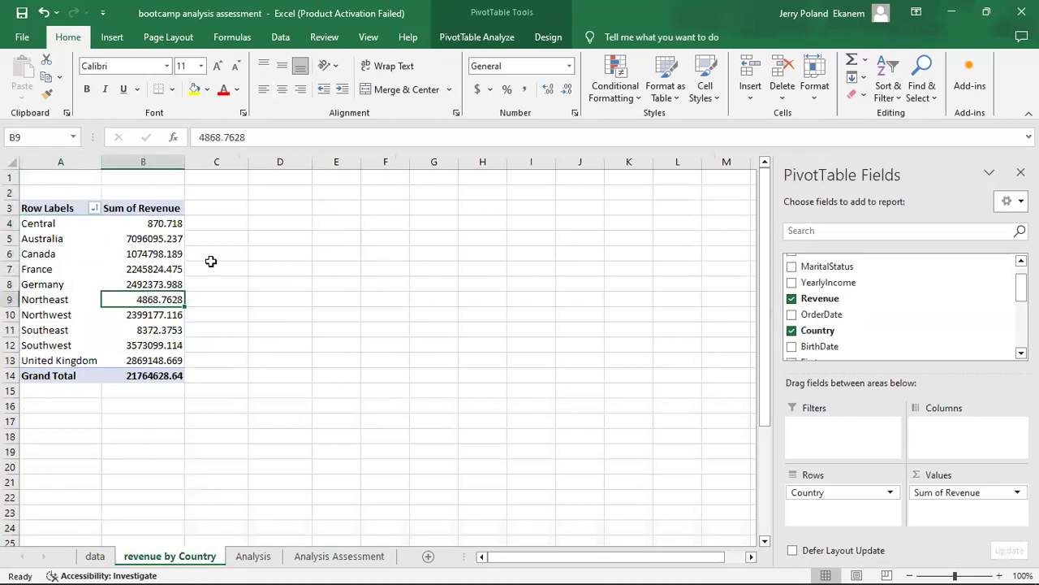
click(493, 35)
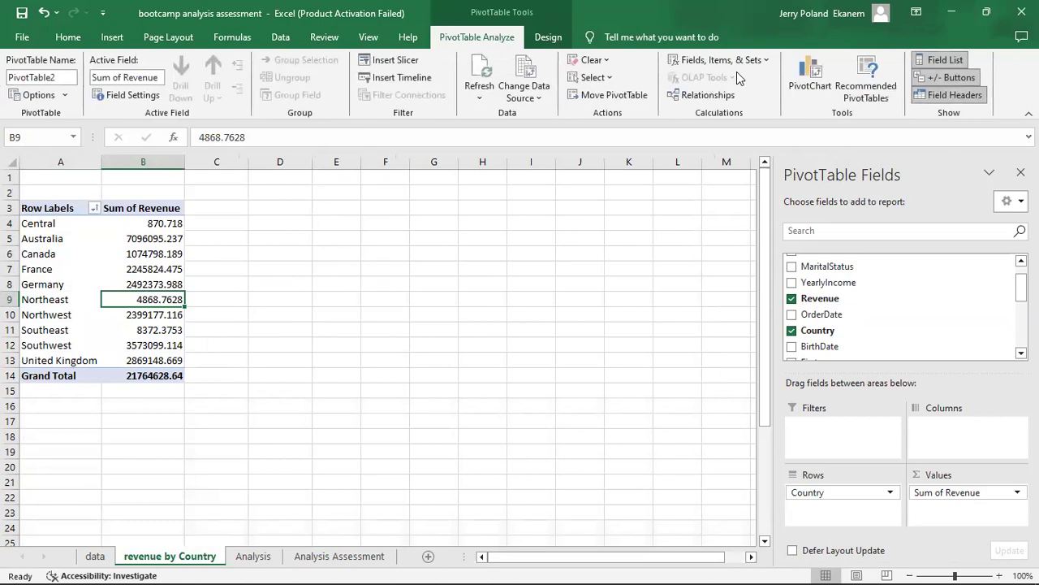
click(825, 91)
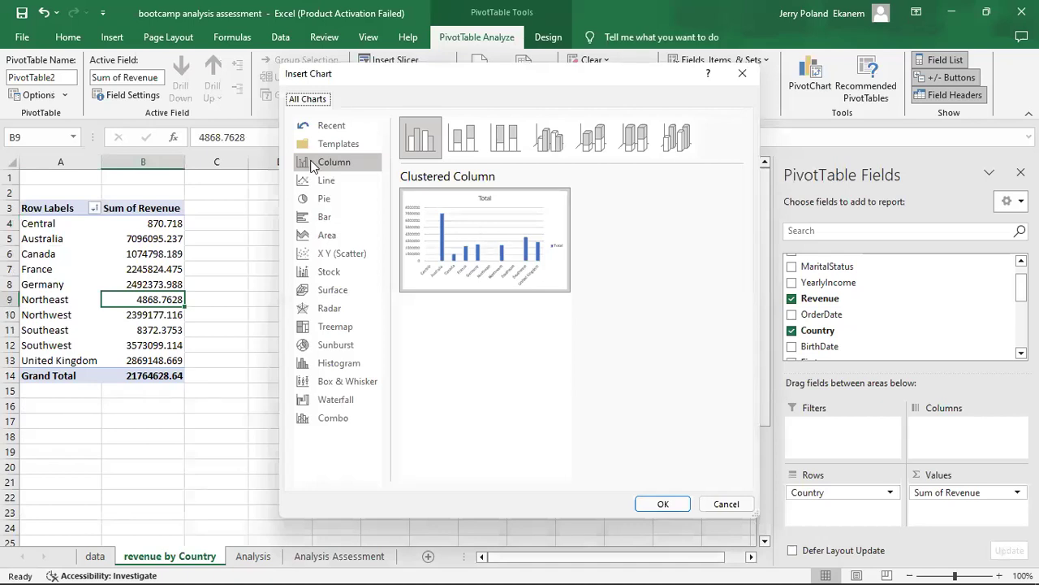
click(329, 180)
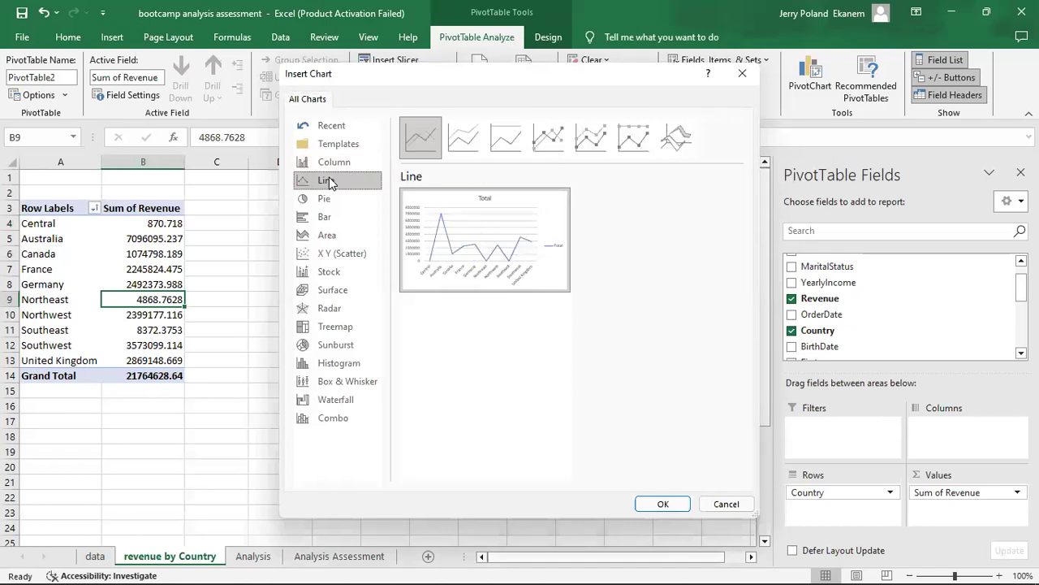
click(328, 203)
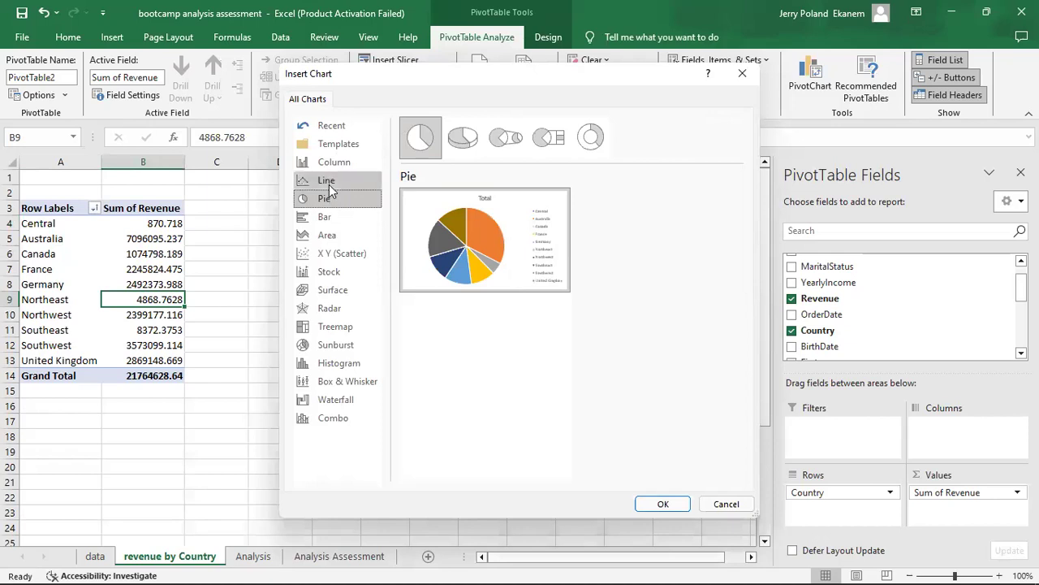
click(327, 180)
click(337, 225)
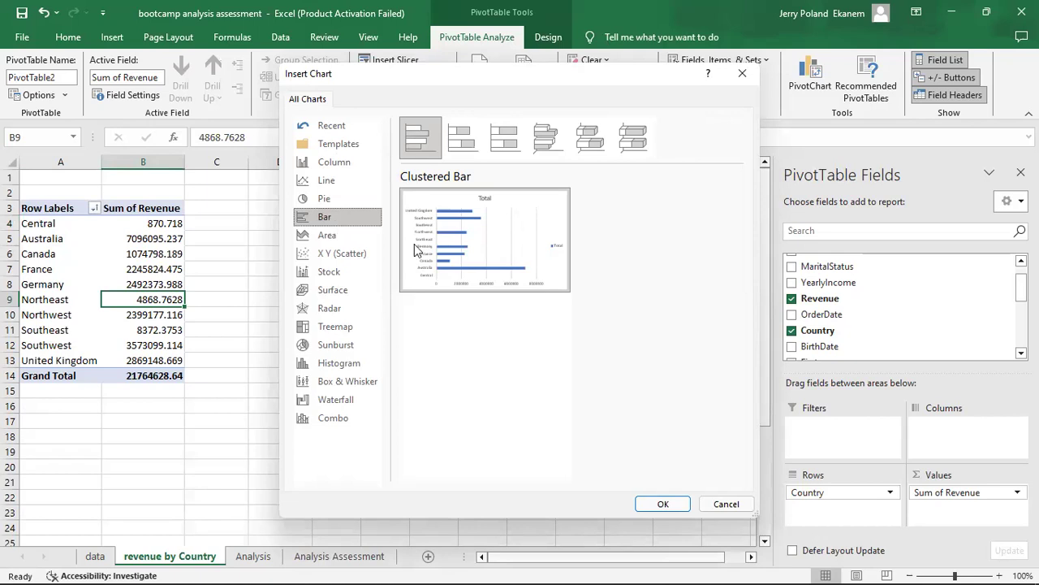
click(664, 503)
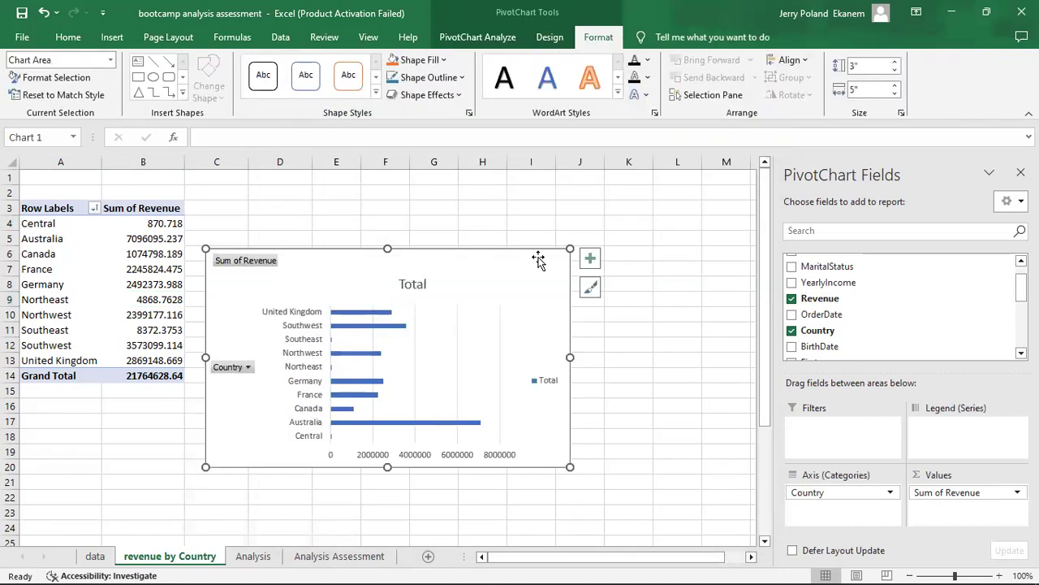
Enlarge the PivotChart and position it beside the PivotTable, spanning about columns D to L and rows 3 to 20.
click(622, 226)
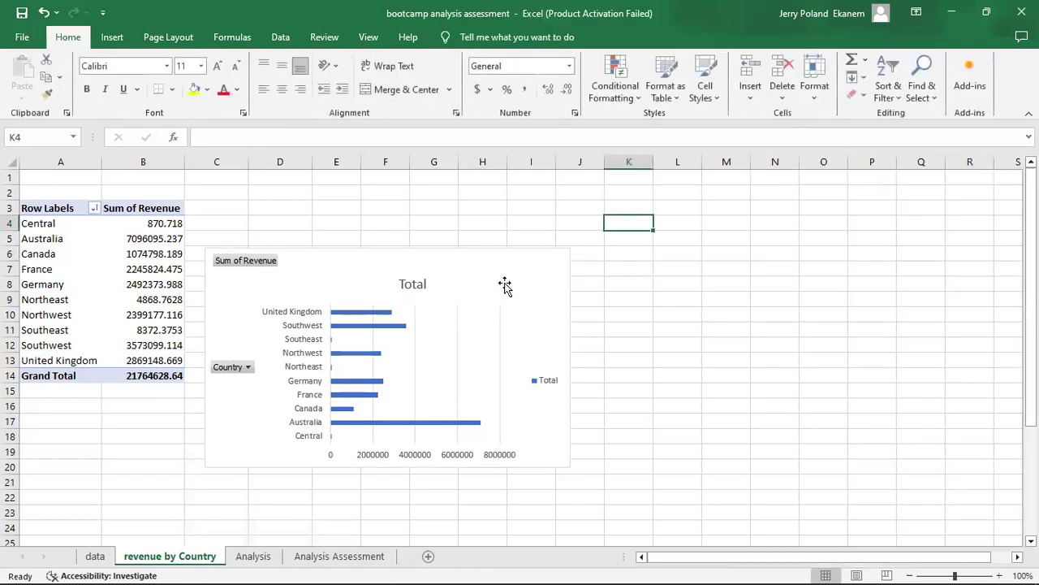
click(570, 250)
drag(570, 250, 673, 195)
mouse_move(499, 210)
mouse_down()
mouse_move(534, 212)
mouse_move(526, 219)
mouse_up()
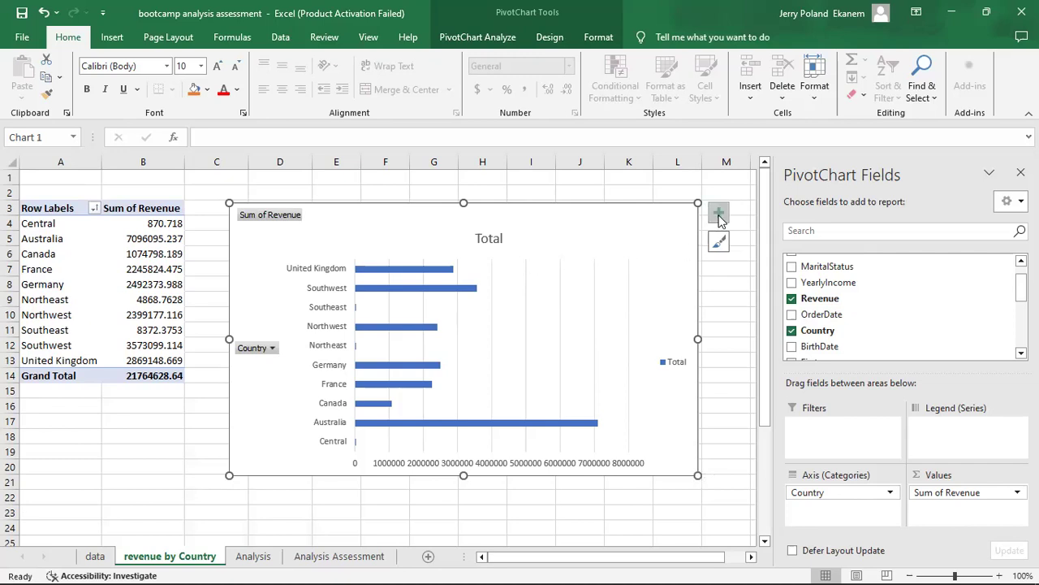
Change the PivotChart title to "Revenue by Country".
click(497, 238)
double_click(497, 238)
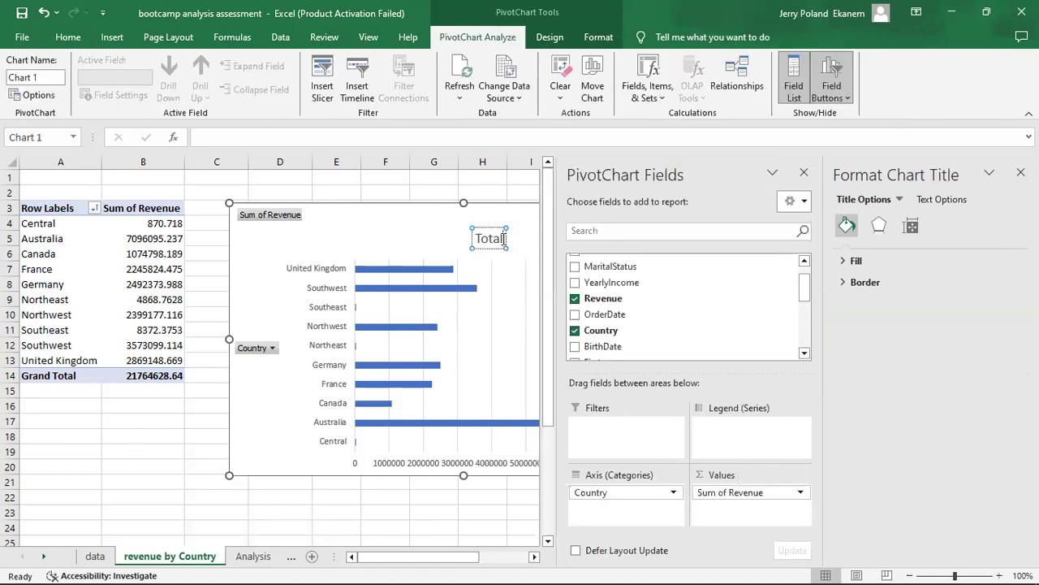
key(BackSpace)
key(BackSpace)
key(BackSpace)
key(BackSpace)
key(BackSpace)
text(Revenue by Country)
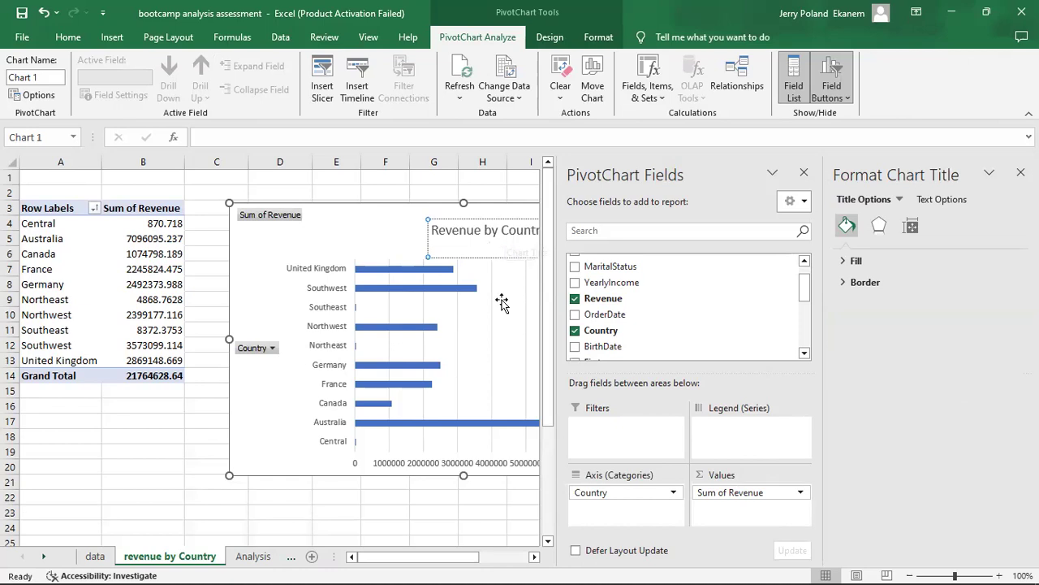
click(367, 176)
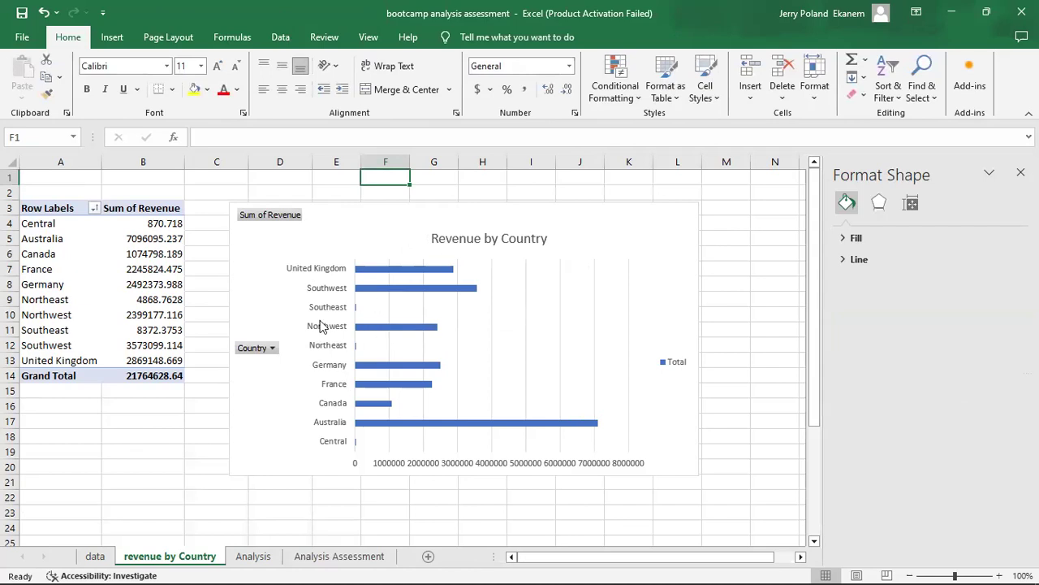
Change the Revenue by Country chart type to Clustered Column.
click(611, 220)
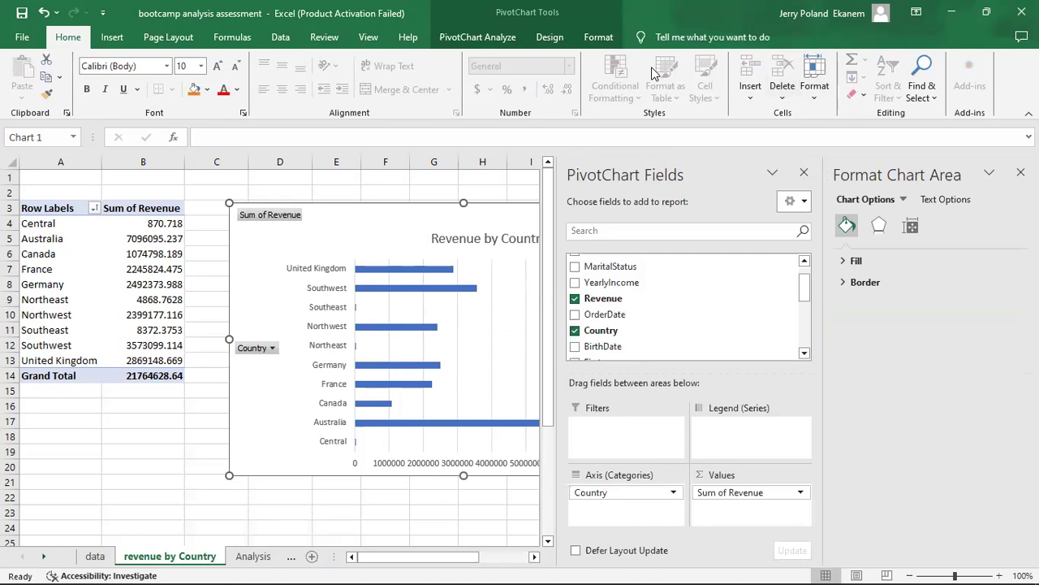
click(496, 38)
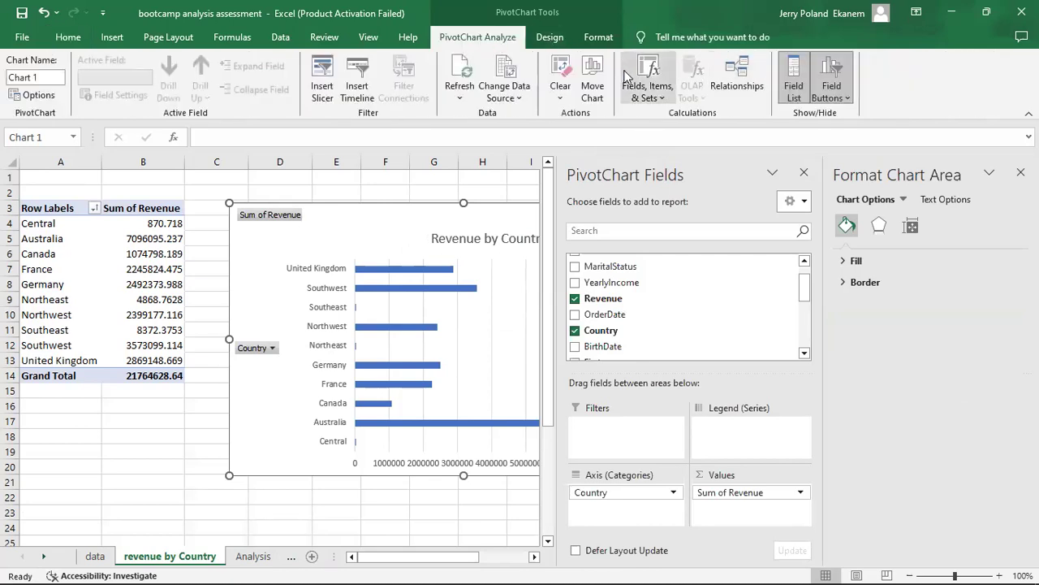
click(557, 38)
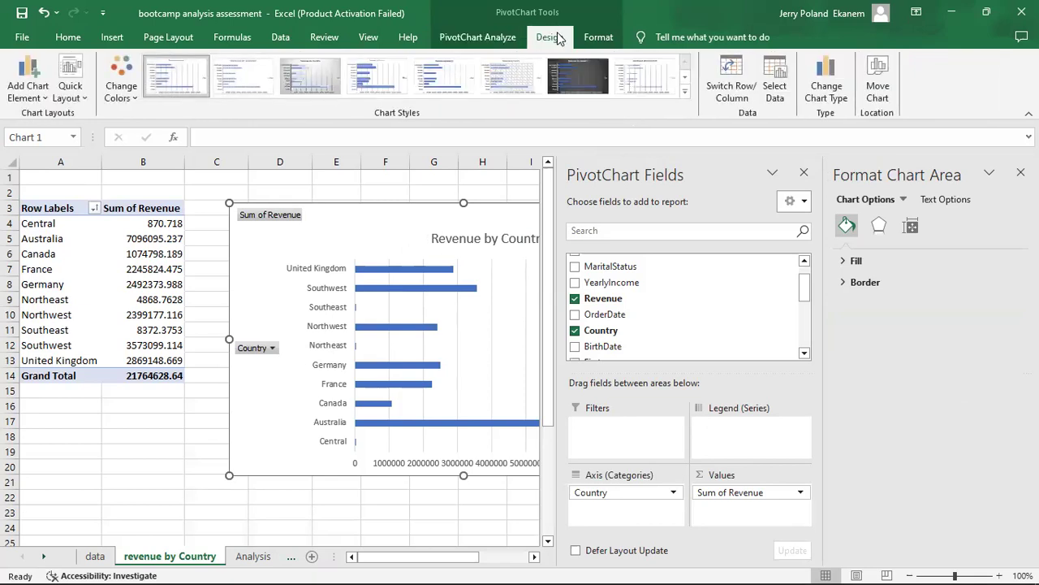
click(826, 90)
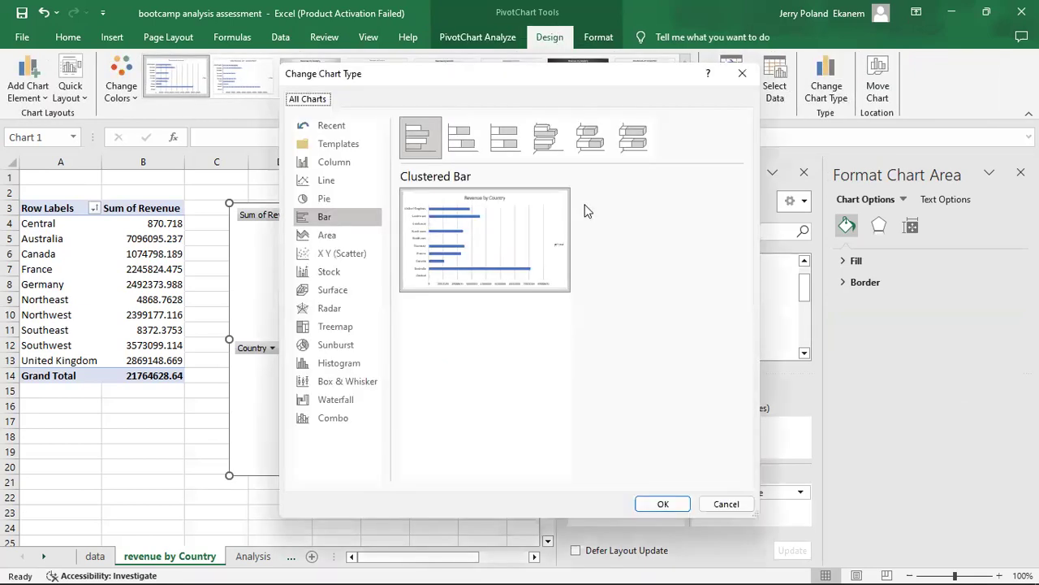
click(330, 163)
click(662, 504)
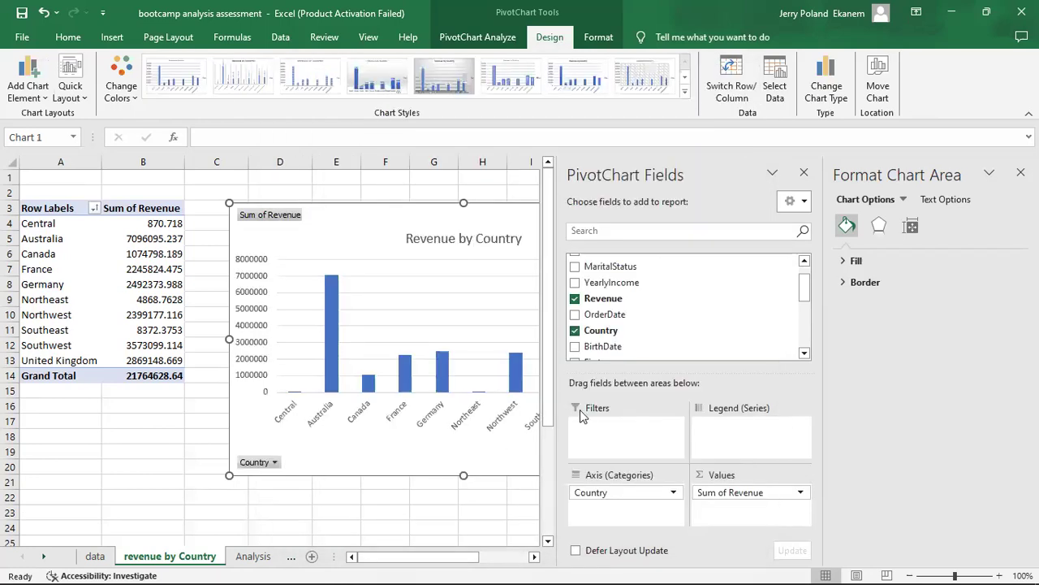
Close the PivotChart field list and apply chart Style 8 to the Revenue by Country chart.
click(805, 173)
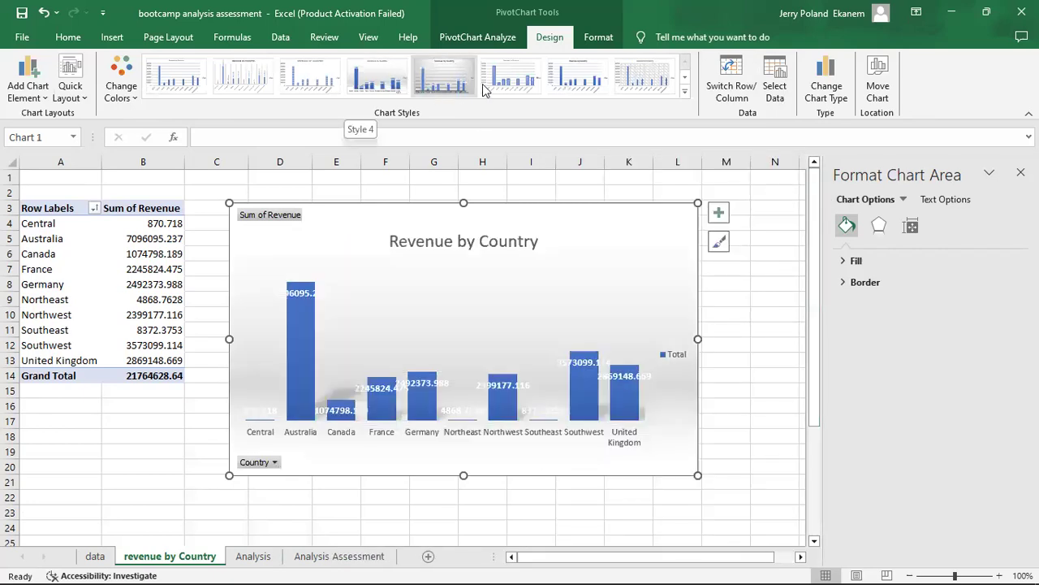
click(644, 81)
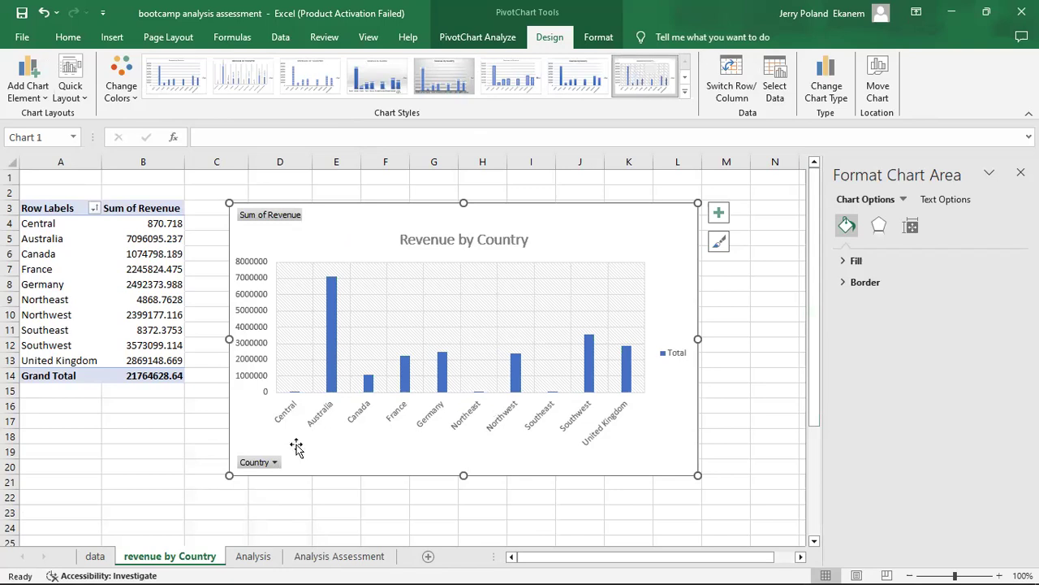
click(177, 425)
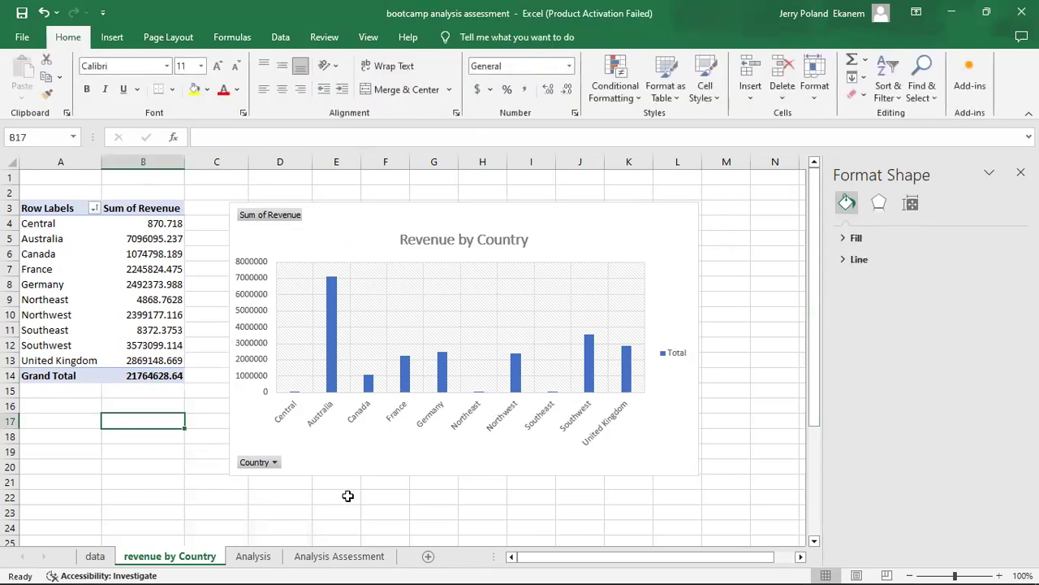
Check the next Case 4 visualization task and duplicate the revenue by Country sheet, placing the copy before the Analysis sheet.
click(298, 558)
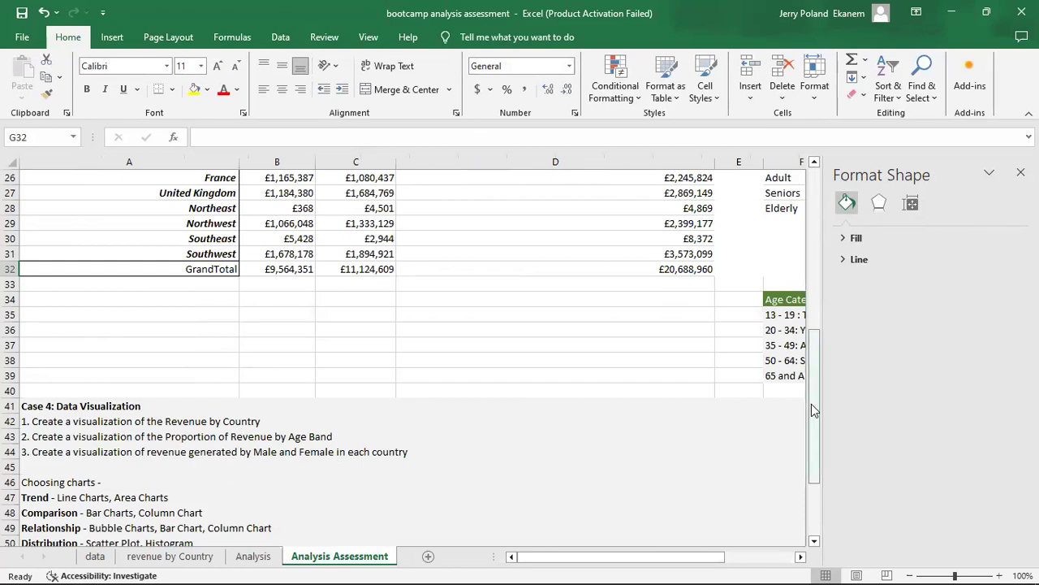
drag(815, 410, 817, 456)
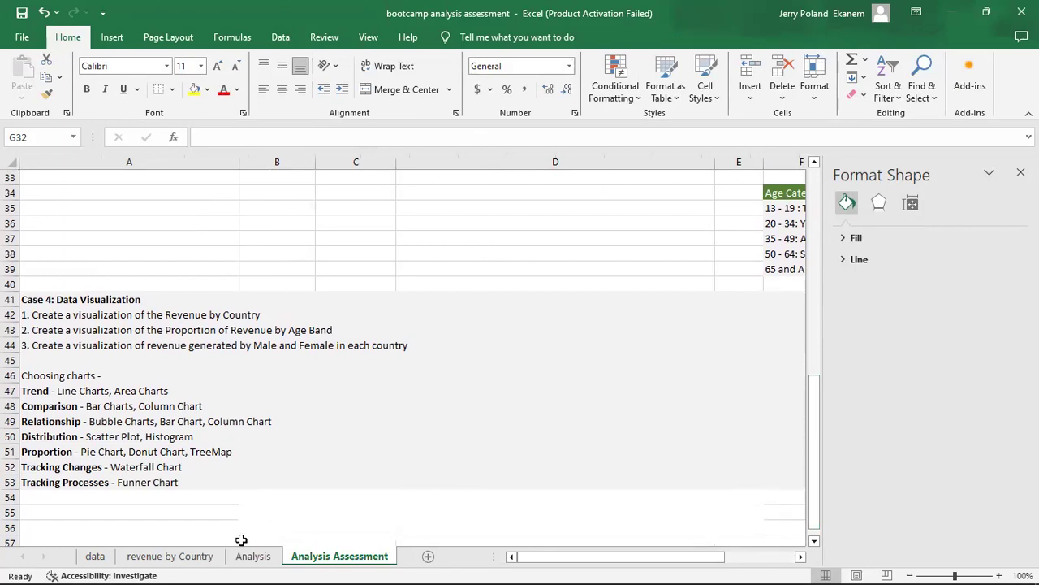
click(169, 555)
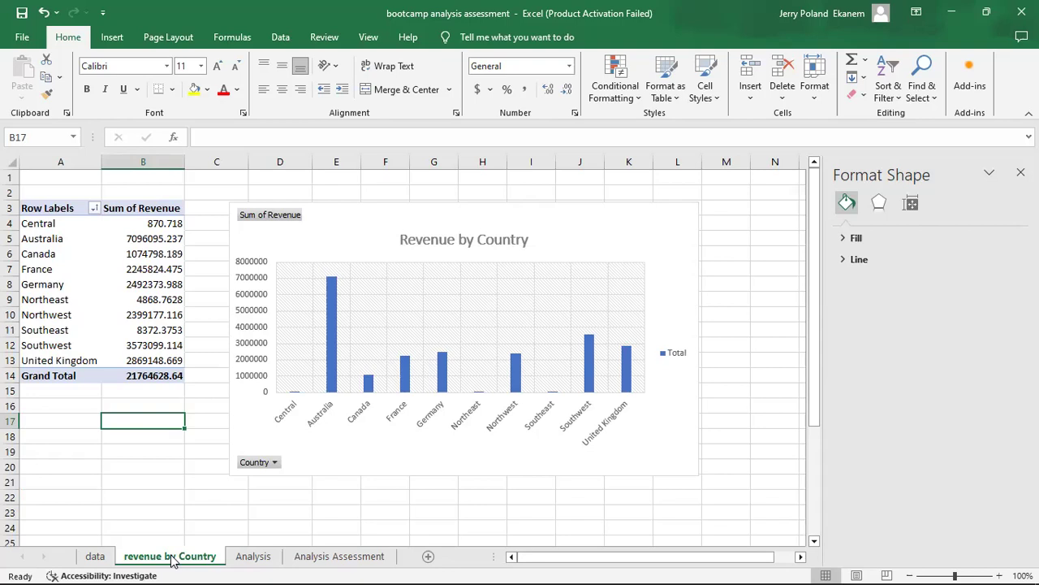
drag(170, 557, 230, 559)
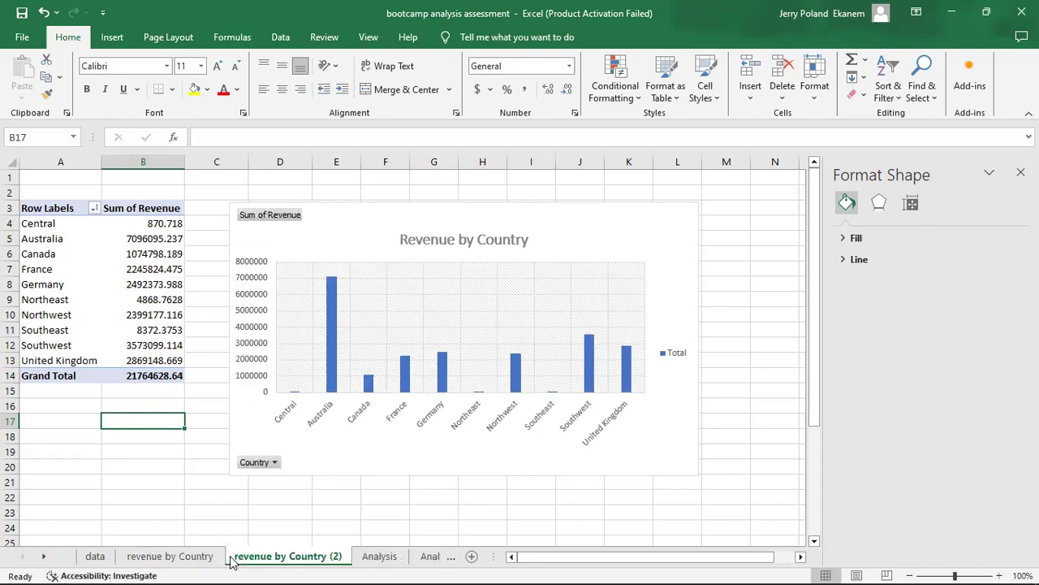
Check the Case 4 tasks on the Analysis Assessment sheet and rename the copied revenue sheet as "revenue by Age Category".
click(432, 559)
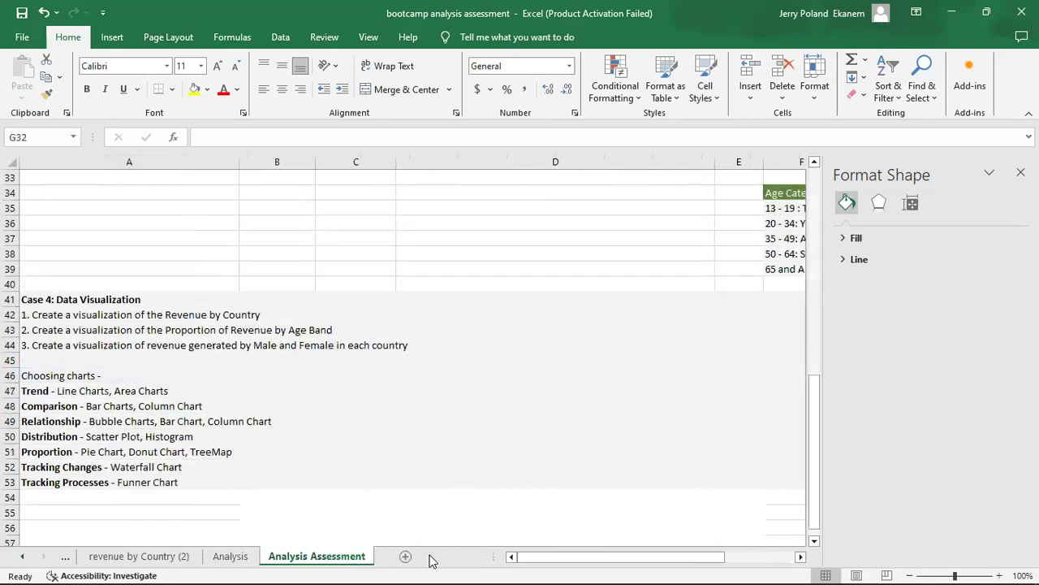
click(152, 558)
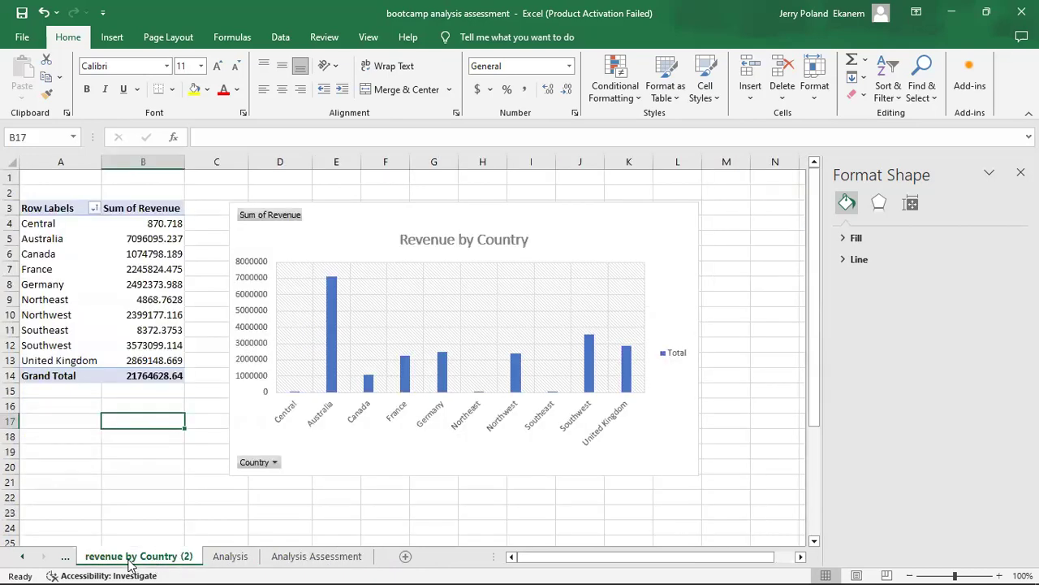
right_click(128, 565)
click(182, 425)
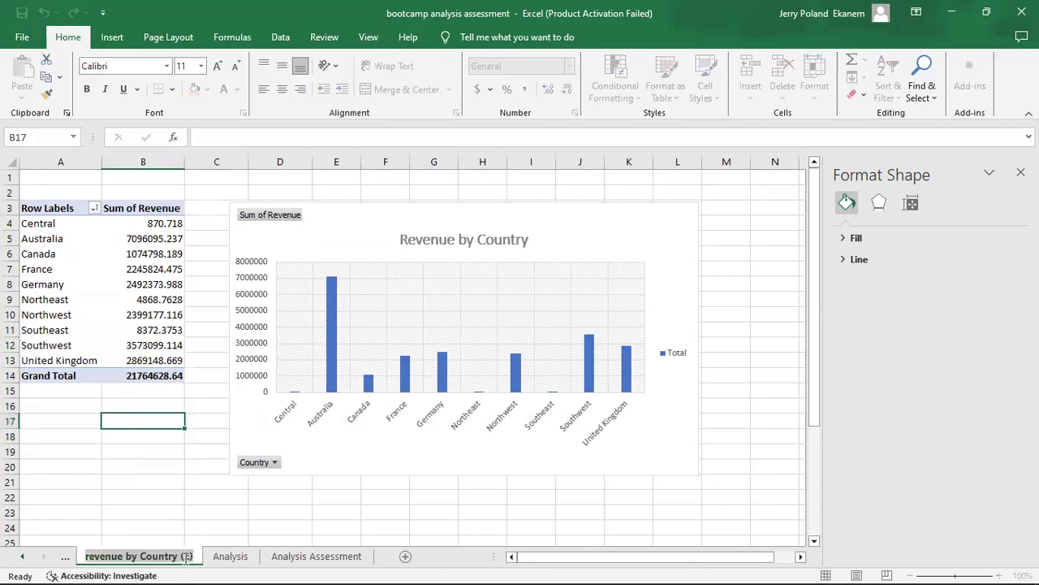
key(BackSpace)
key(BackSpace)
key(BackSpace)
key(BackSpace)
key(BackSpace)
key(BackSpace)
key(BackSpace)
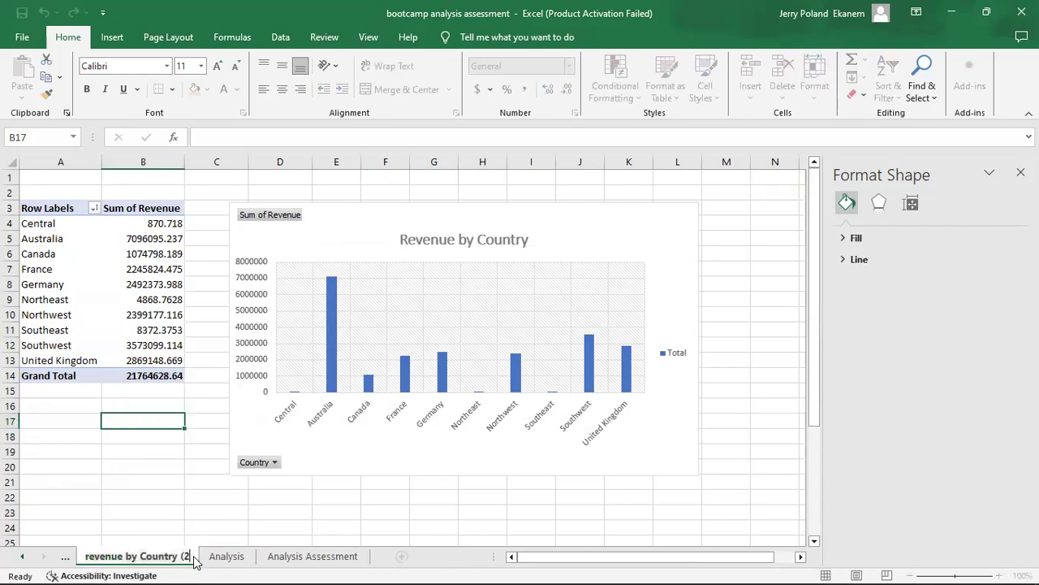
key(BackSpace)
key(BackSpace)
key(BackSpace)
key(BackSpace)
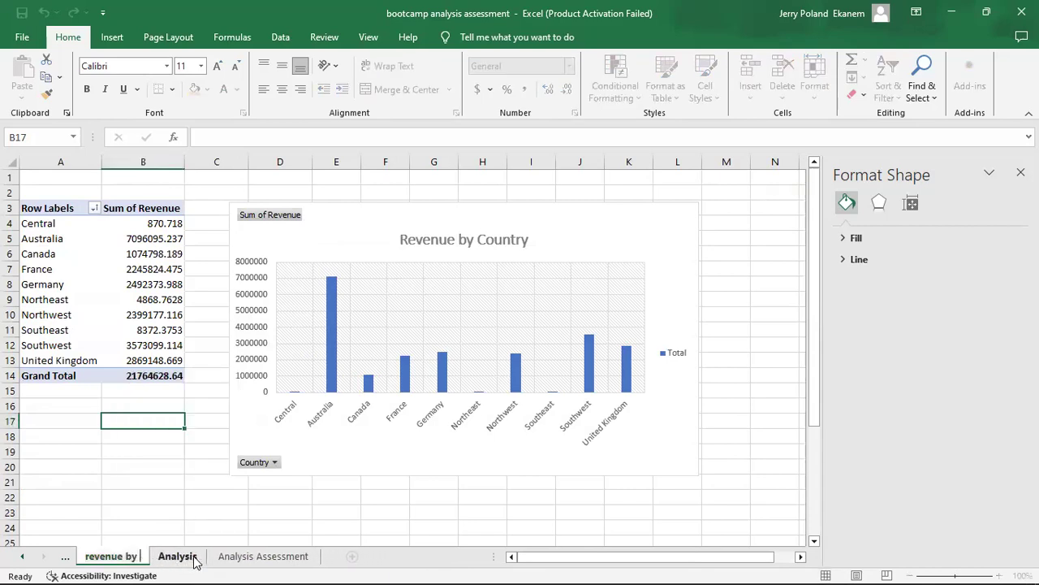
text(Age)
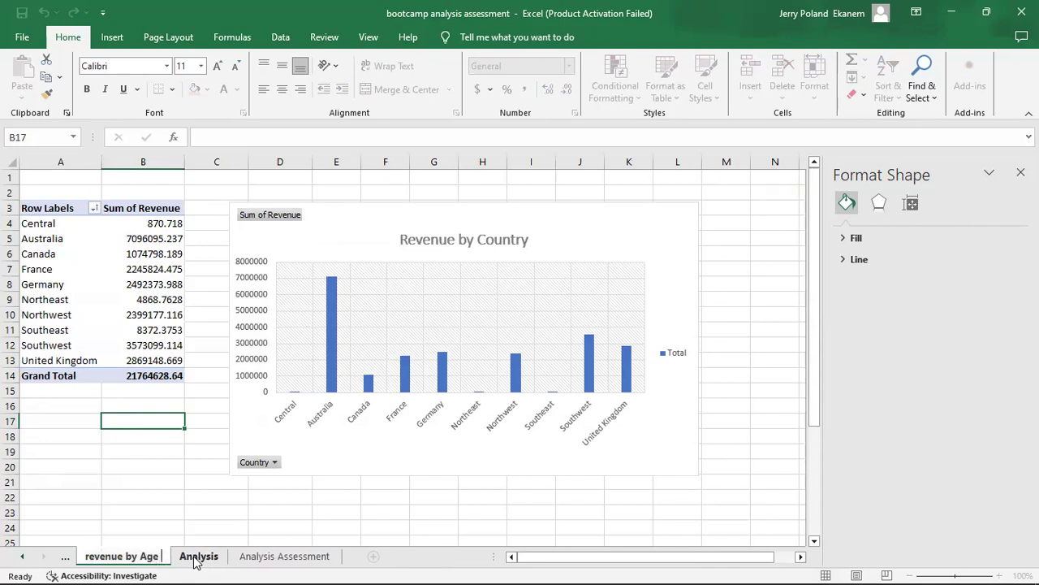
text( Cate)
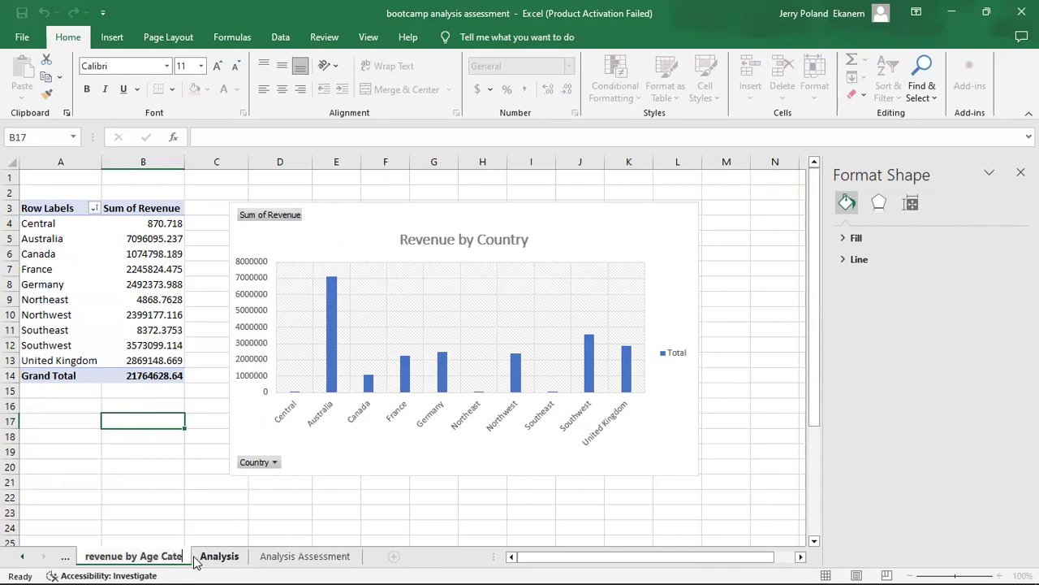
text(gory)
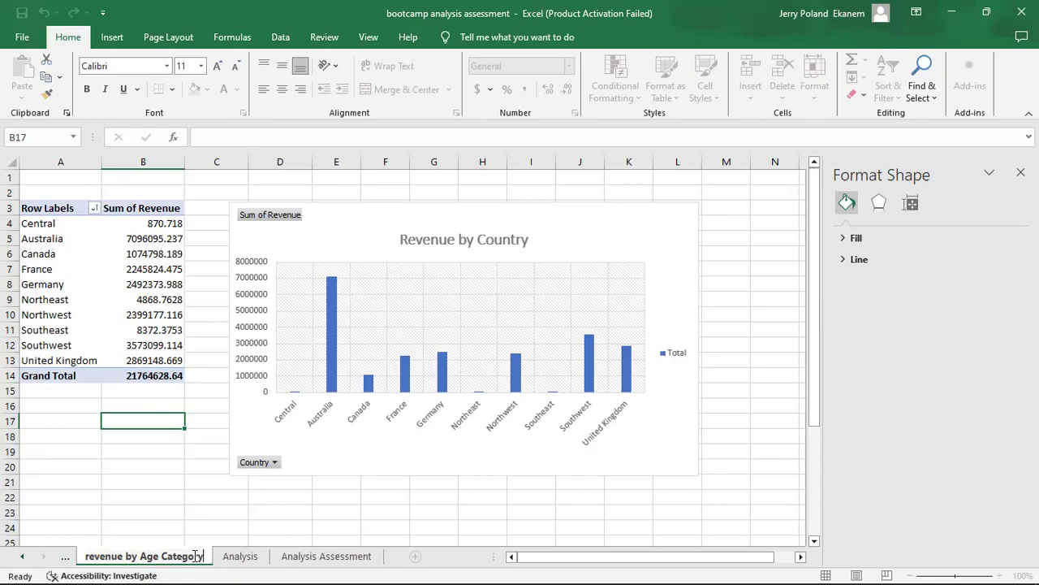
key(Return)
click(168, 492)
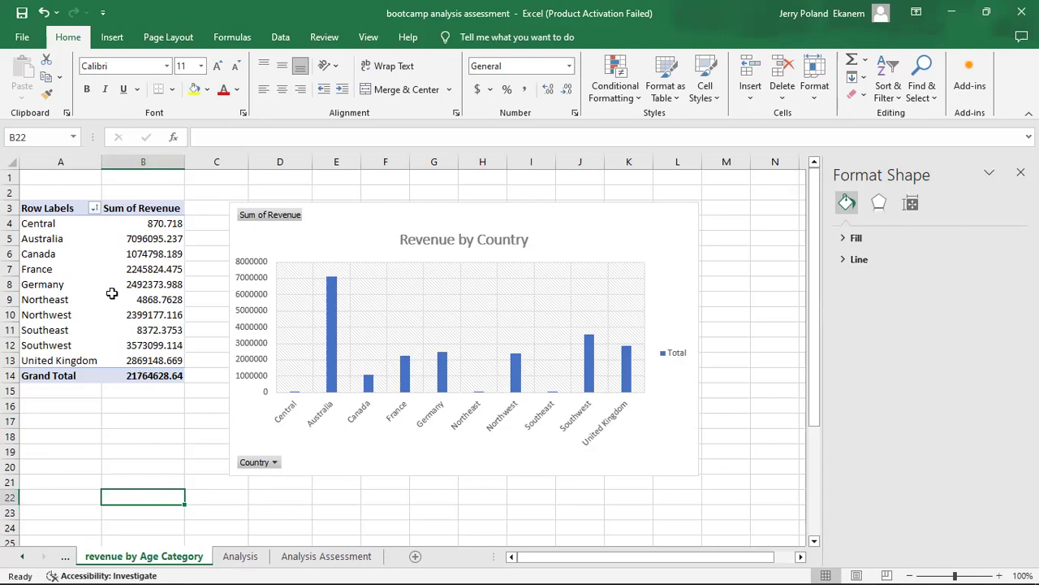
Close the Format Shape pane and show the field list for the copied sheet's PivotTable.
click(50, 286)
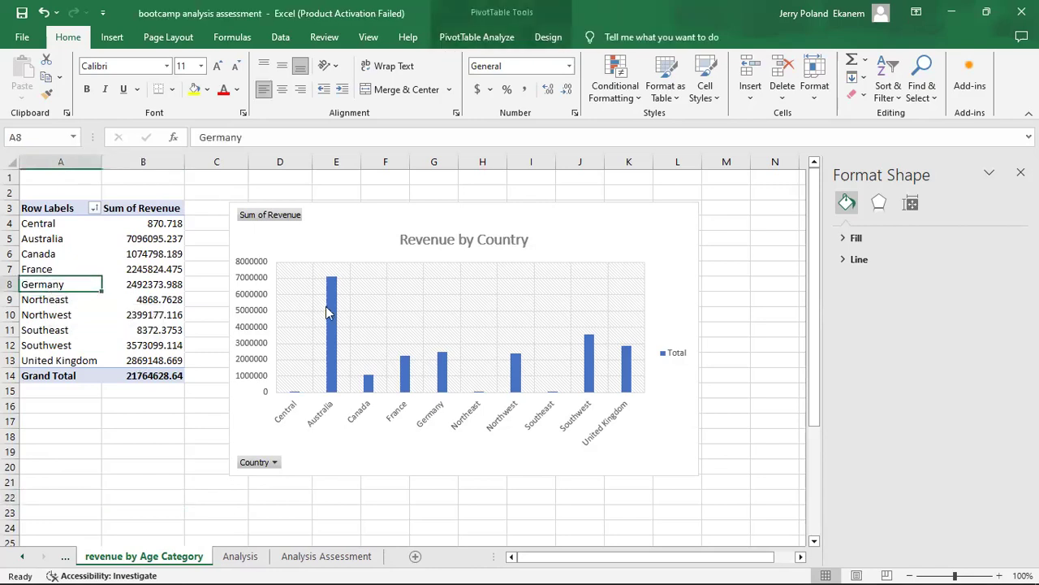
click(552, 217)
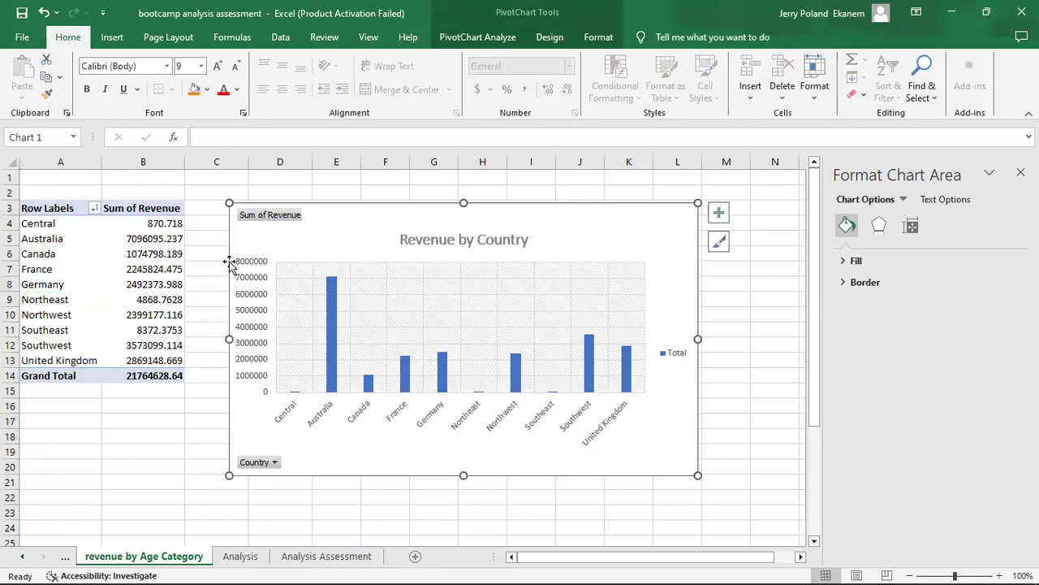
click(58, 298)
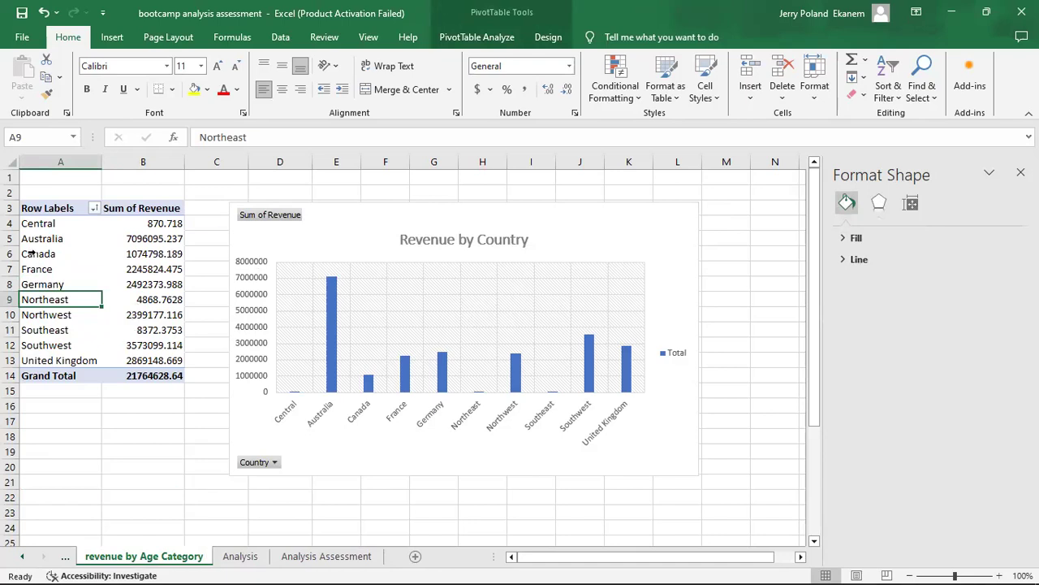
click(144, 208)
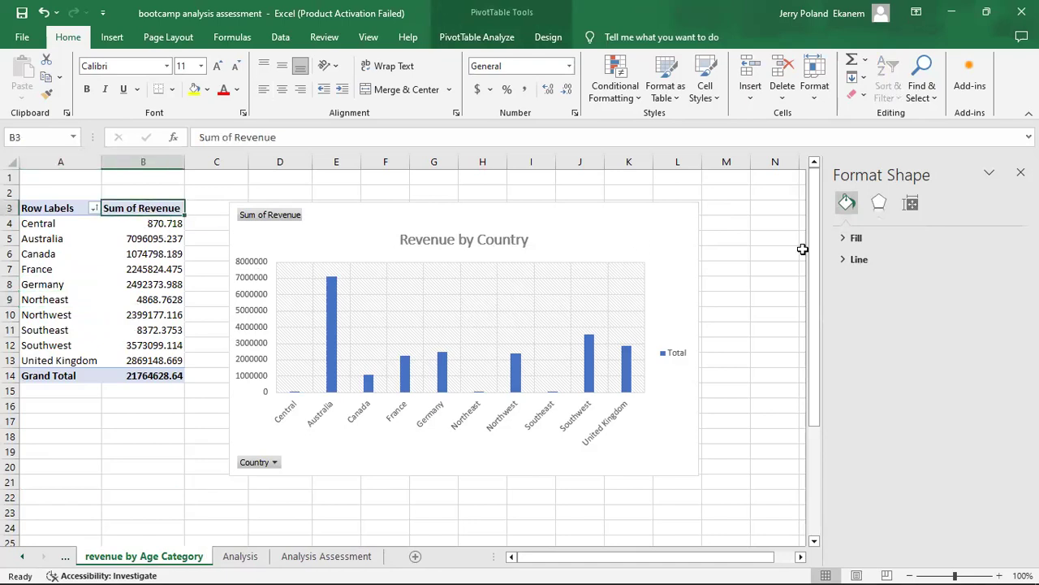
click(1021, 172)
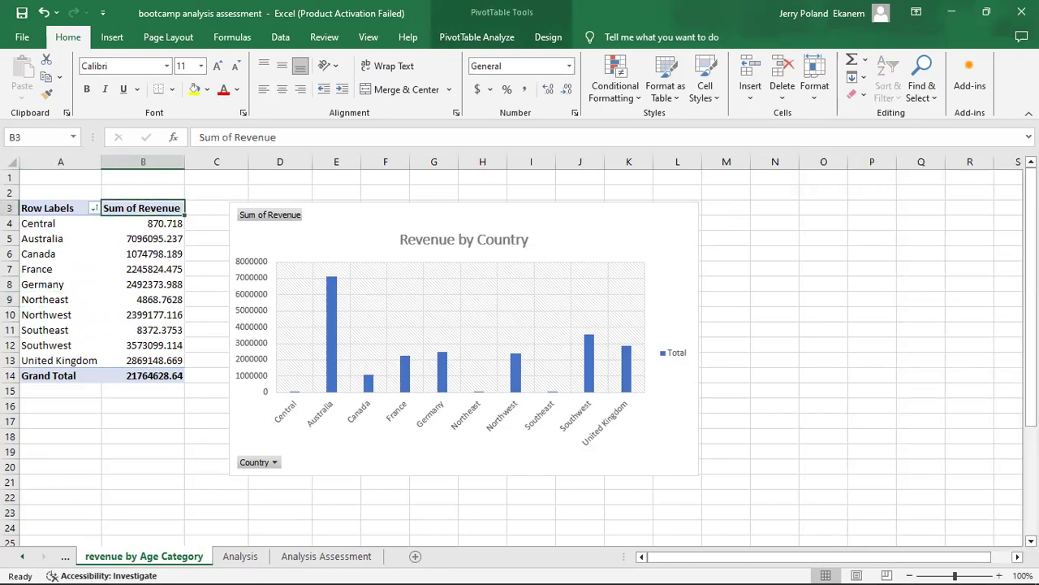
click(129, 265)
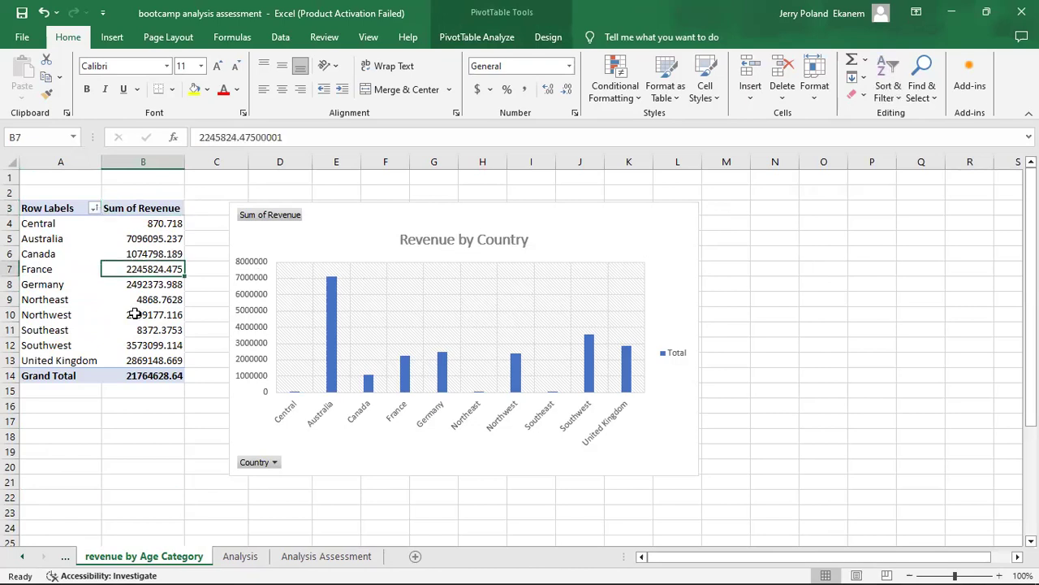
click(240, 423)
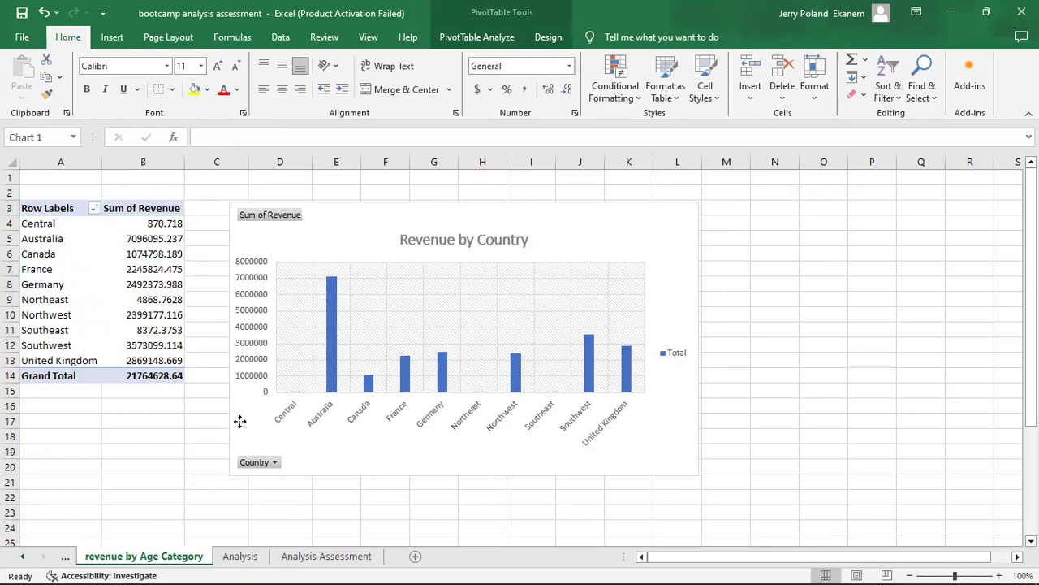
click(59, 322)
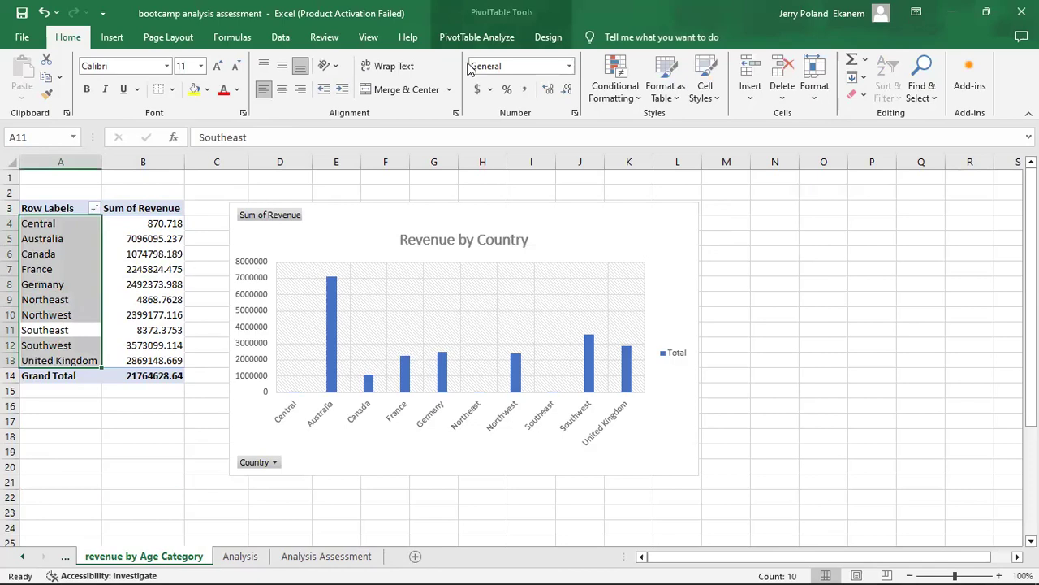
click(510, 38)
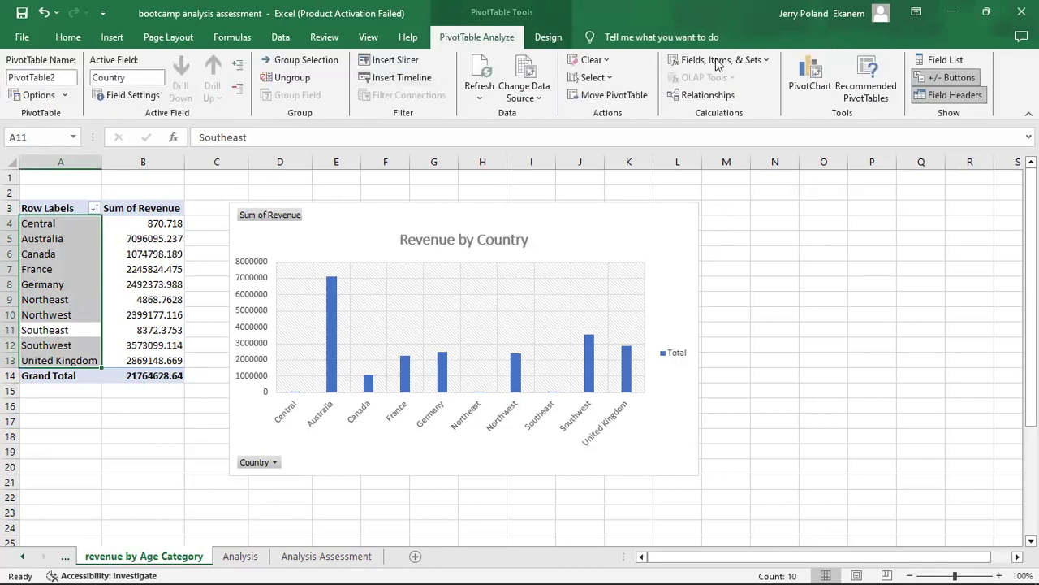
click(944, 62)
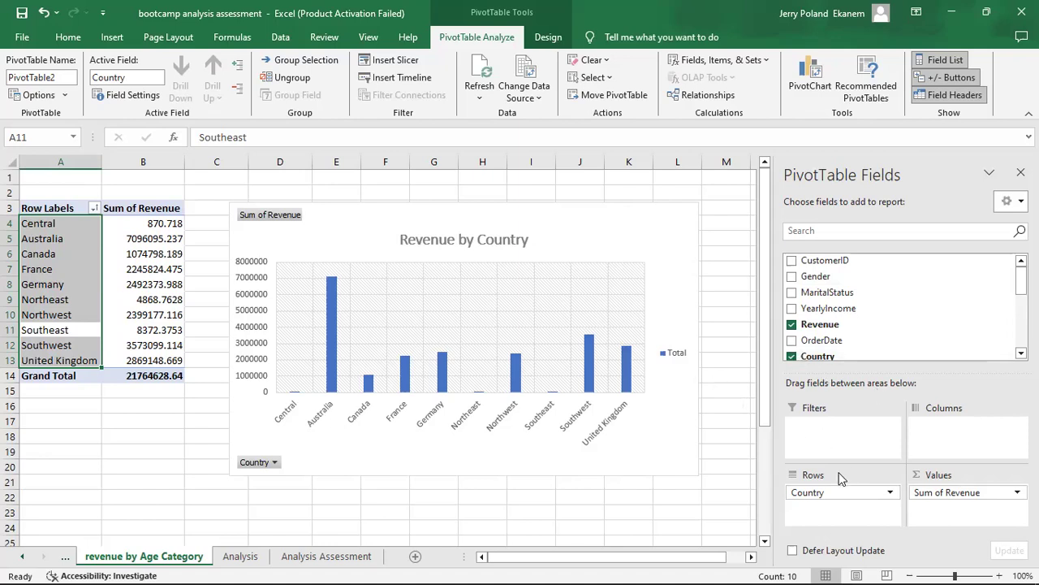
Replace Country with Age_Category in the rows of the copied PivotTable.
drag(847, 492, 659, 502)
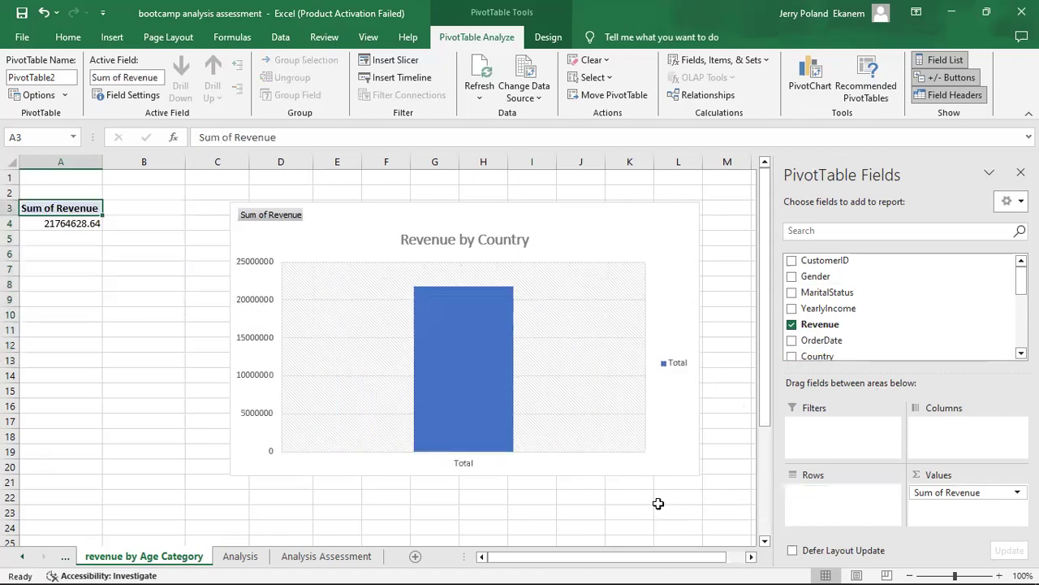
drag(1021, 281, 1021, 333)
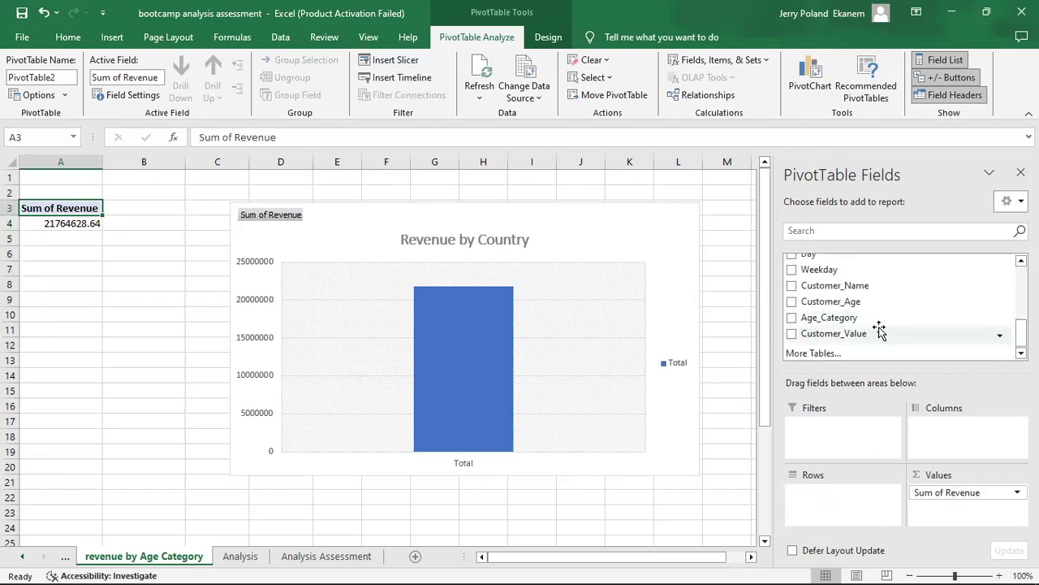
click(792, 318)
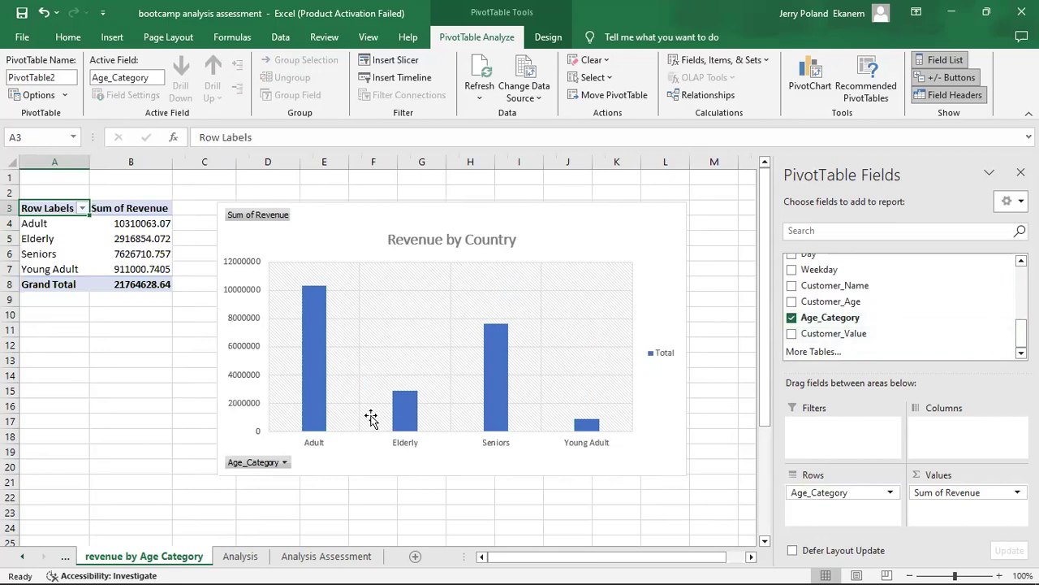
Change the age category PivotChart from columns to a Pie chart.
click(584, 243)
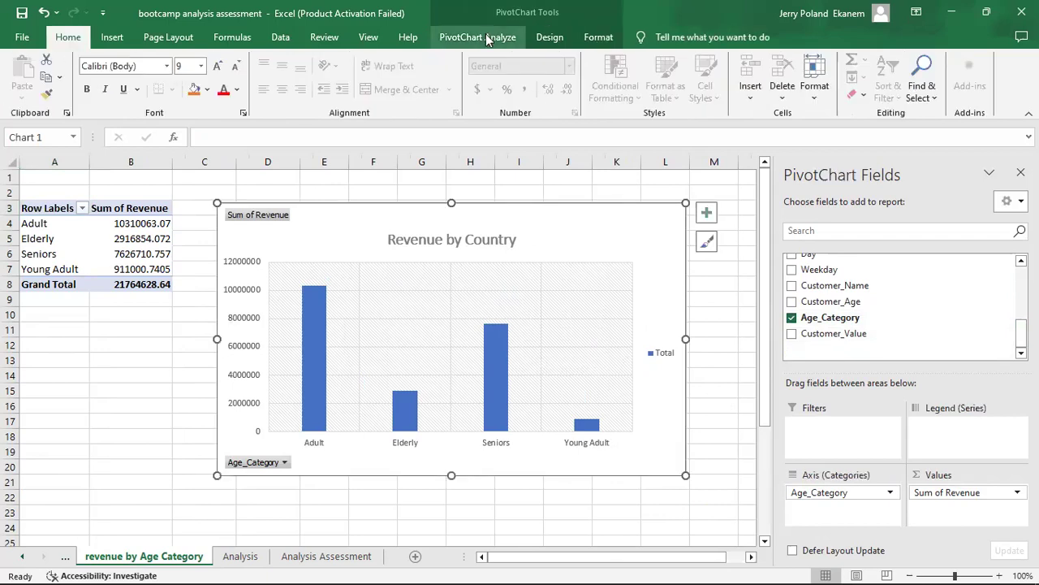
click(552, 36)
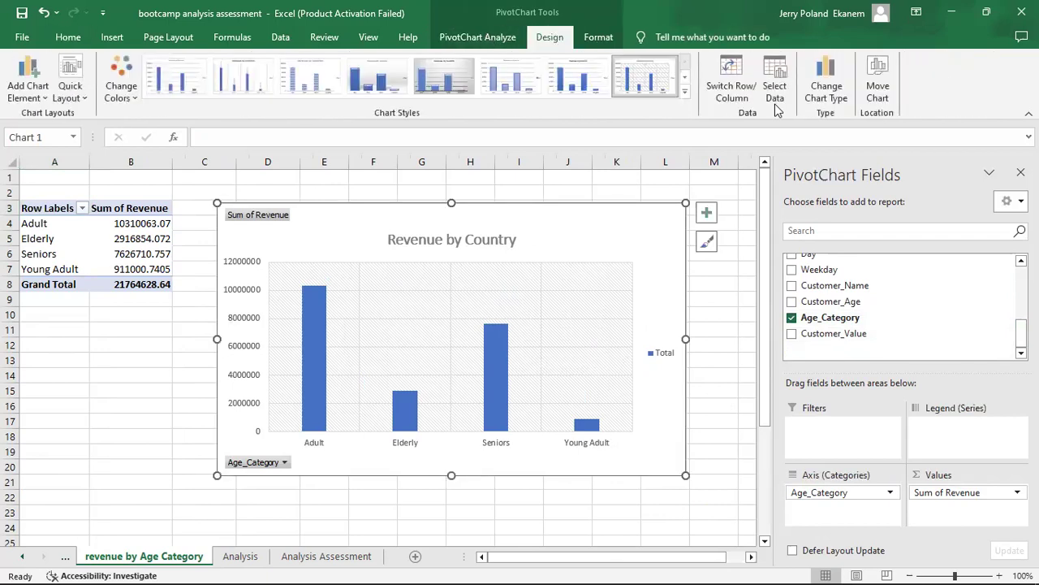
click(836, 96)
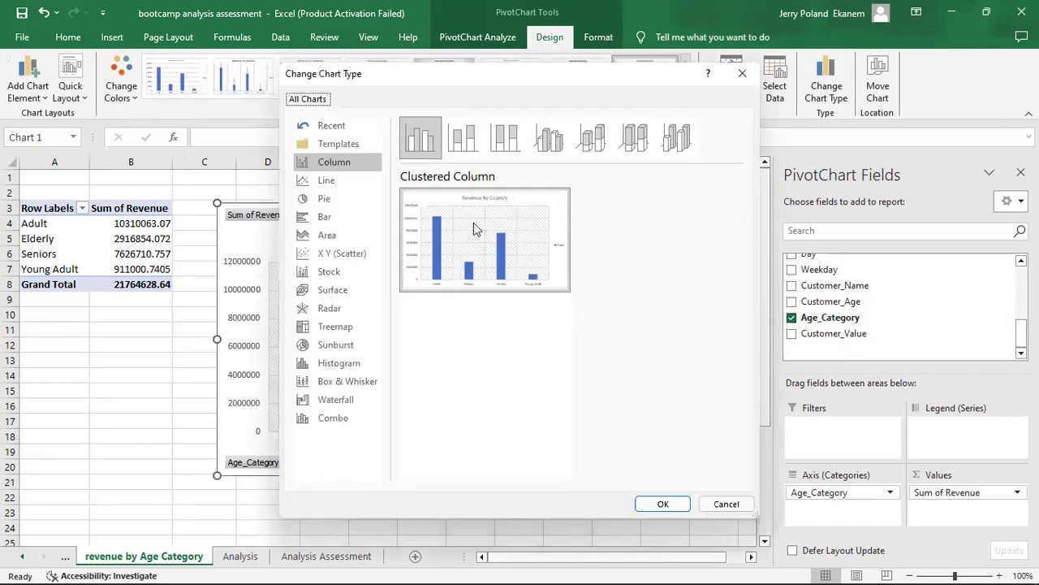
click(340, 200)
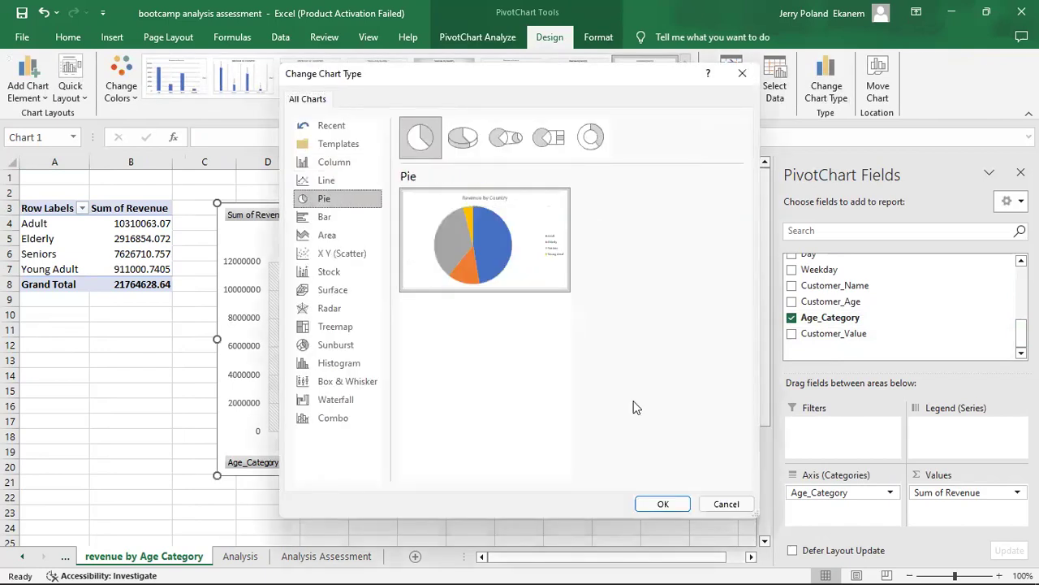
click(664, 504)
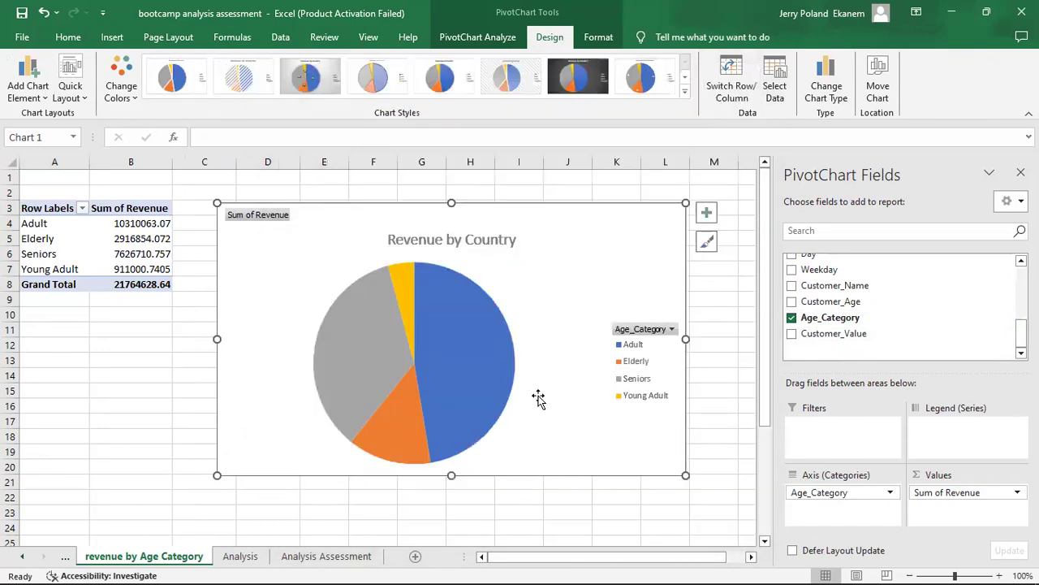
Change the pie chart's title to "Revenue by Age Category".
click(476, 234)
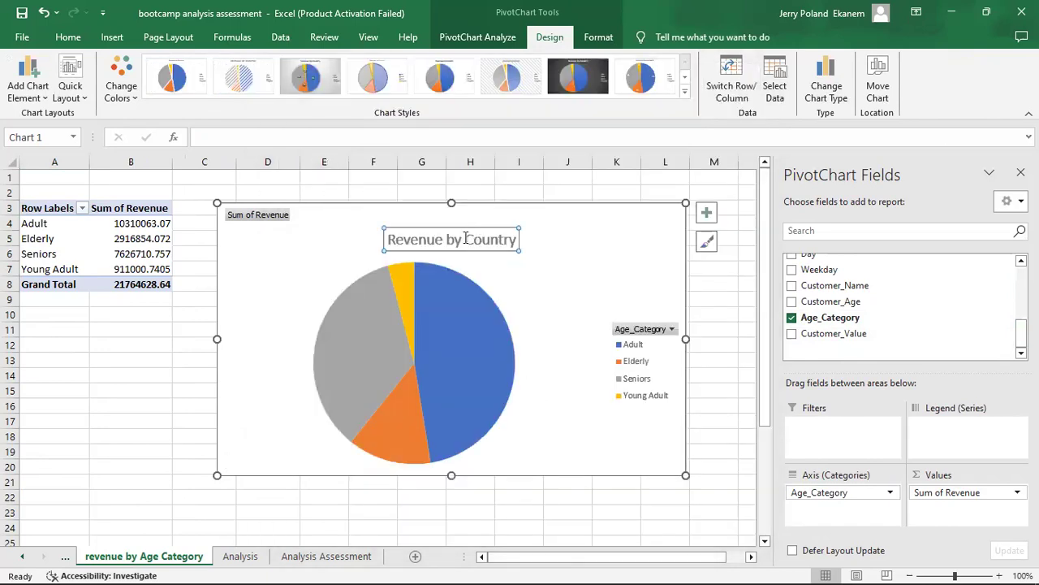
click(514, 240)
key(BackSpace)
key(BackSpace)
key(BackSpace)
key(BackSpace)
key(BackSpace)
key(BackSpace)
key(BackSpace)
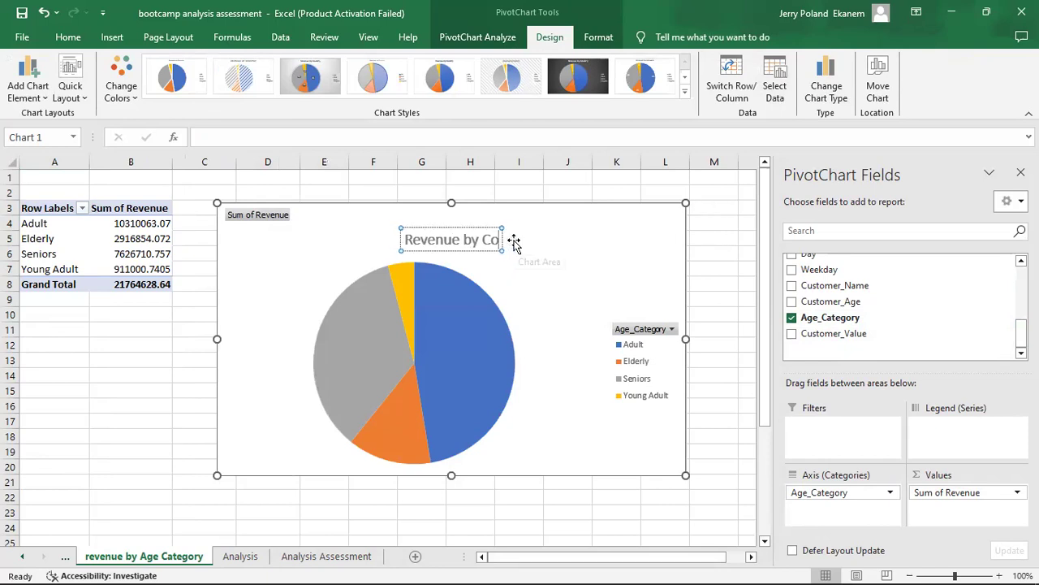
text(Age)
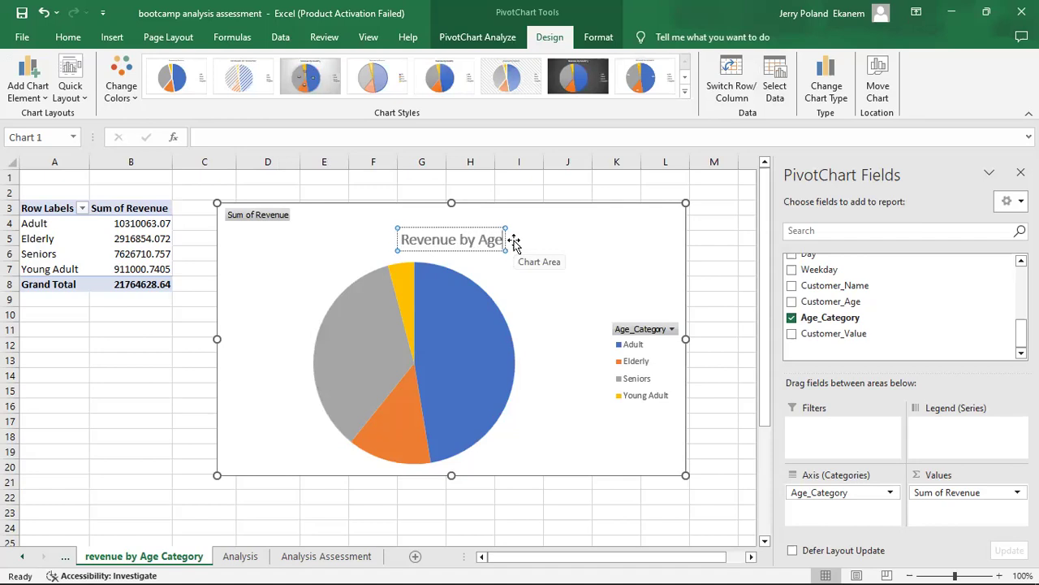
text( Cat)
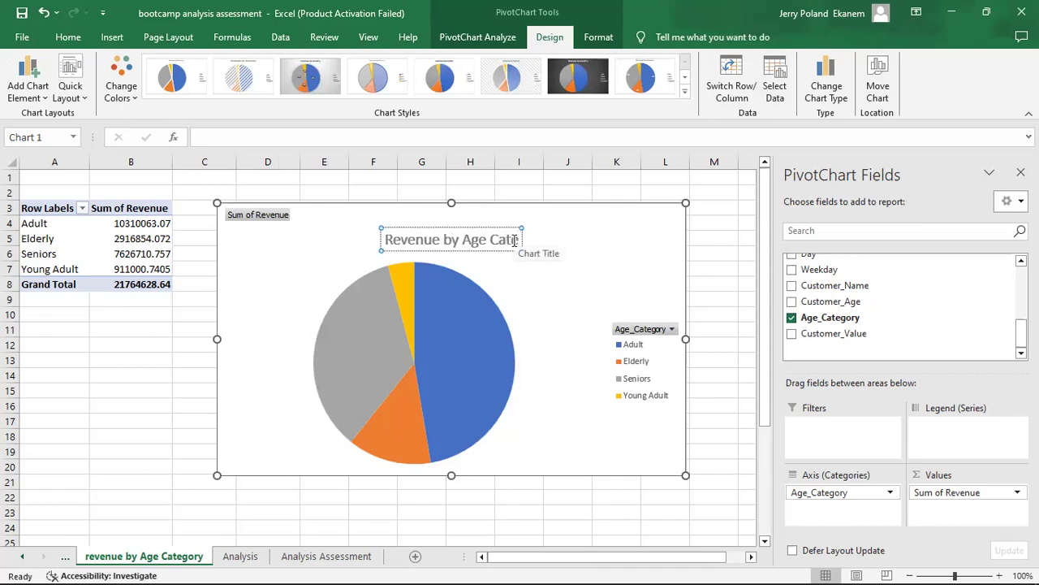
text(egory)
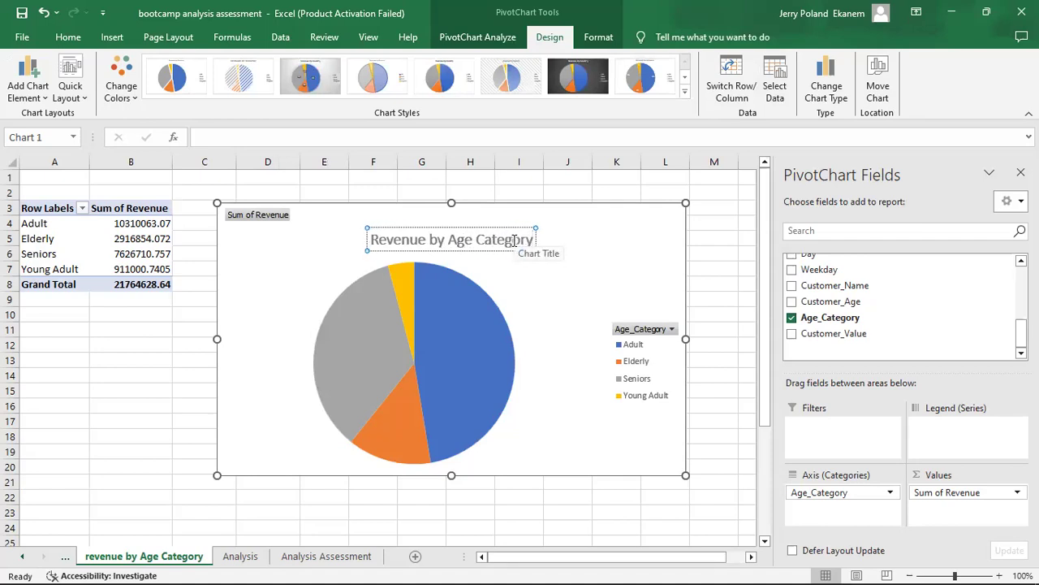
click(543, 325)
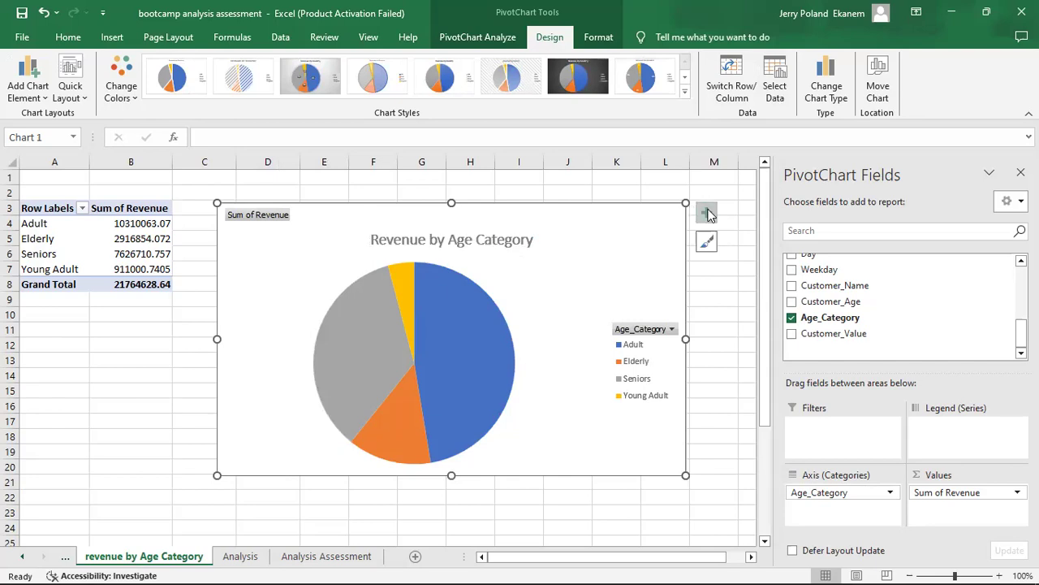
Add data labels to the Revenue by Age Category pie chart and hide its legend.
click(706, 212)
click(744, 247)
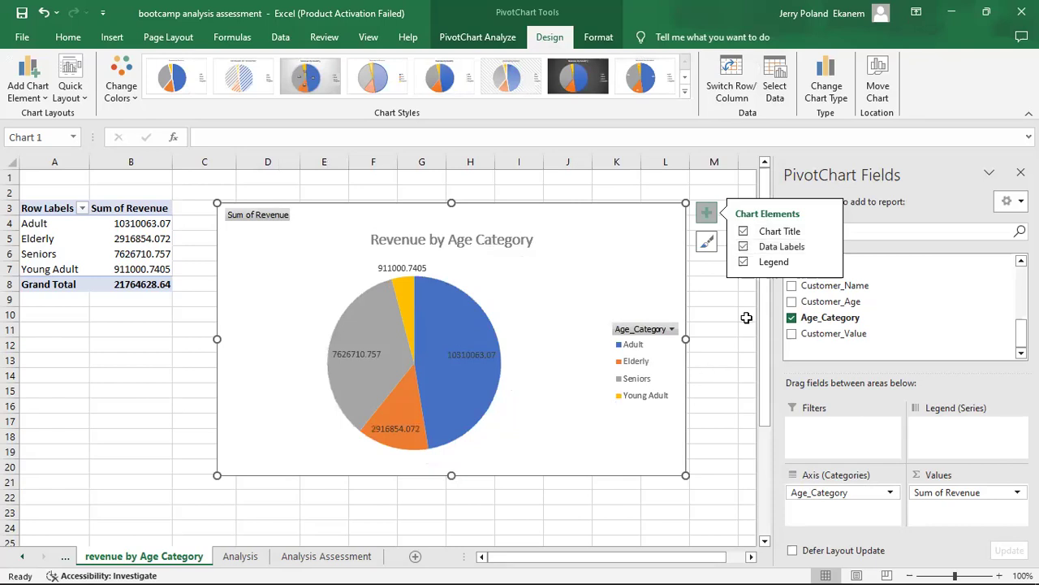
click(744, 263)
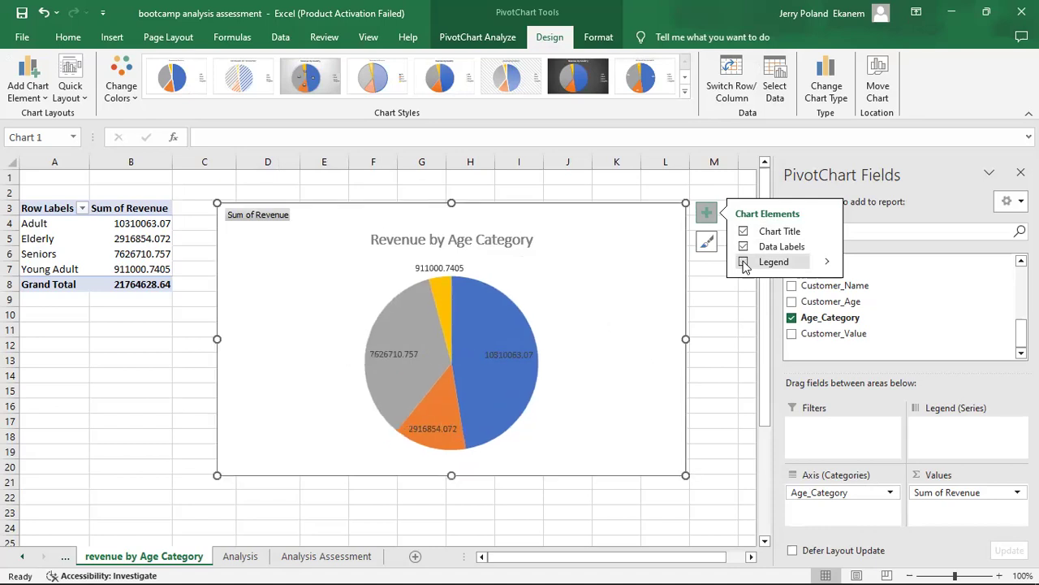
Show the legend on the Revenue by Age Category pie chart again and deselect the chart.
click(744, 263)
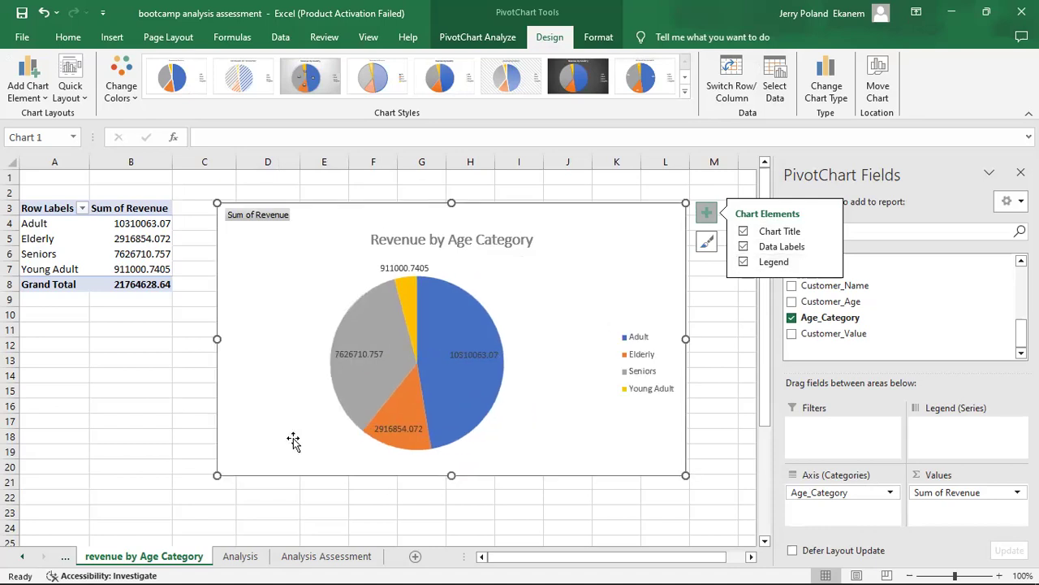
click(71, 394)
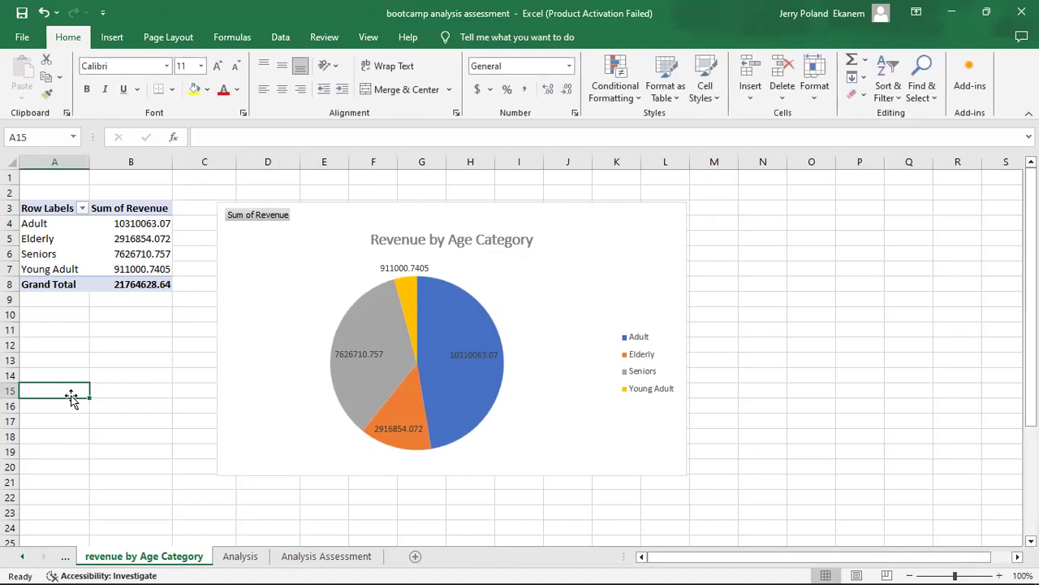
Check the Case 4 tasks on the Analysis Assessment sheet and duplicate the revenue by Age Category sheet beside the original.
click(312, 555)
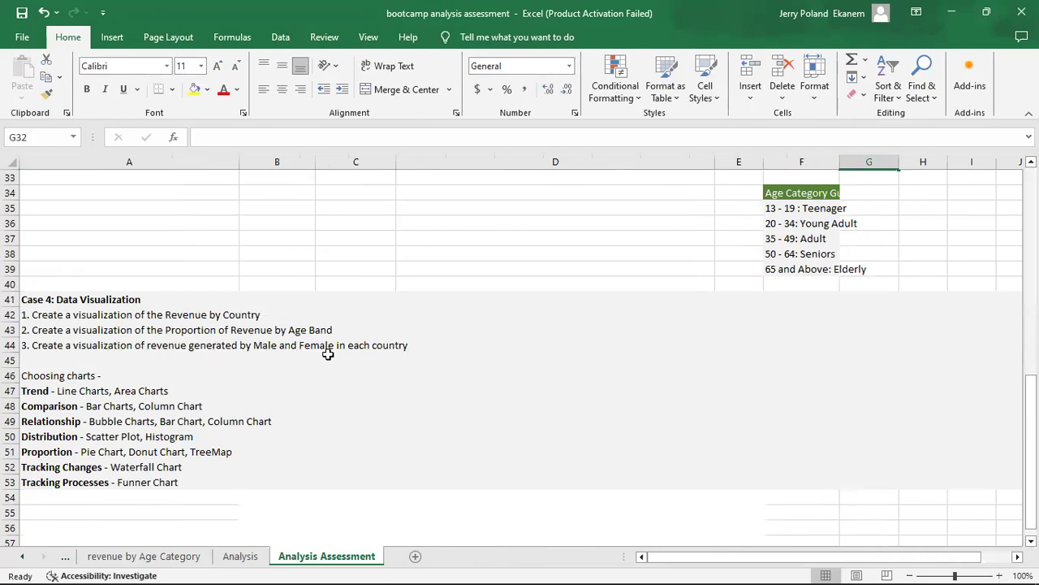
click(149, 560)
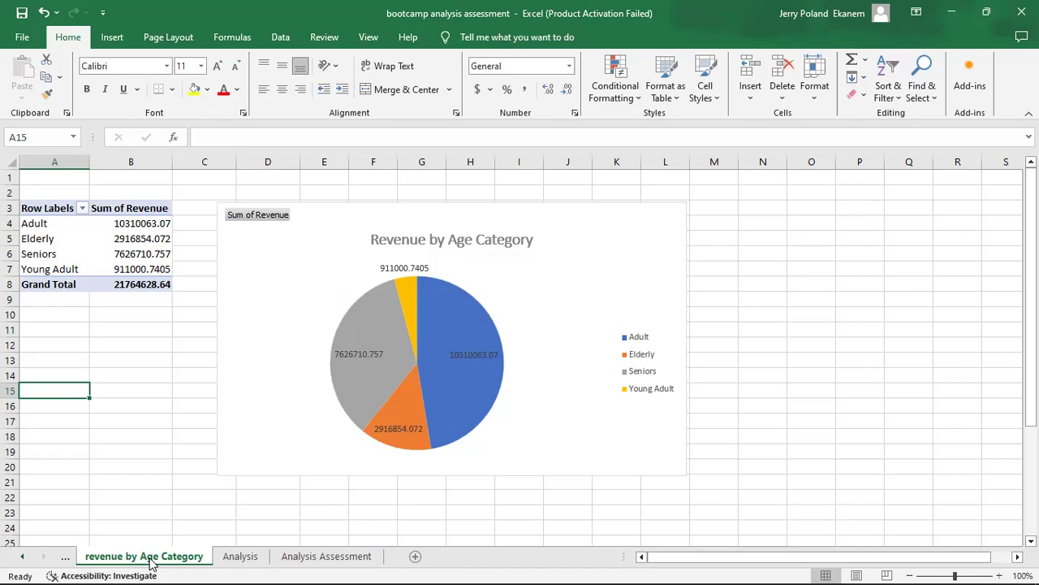
drag(151, 565, 219, 551)
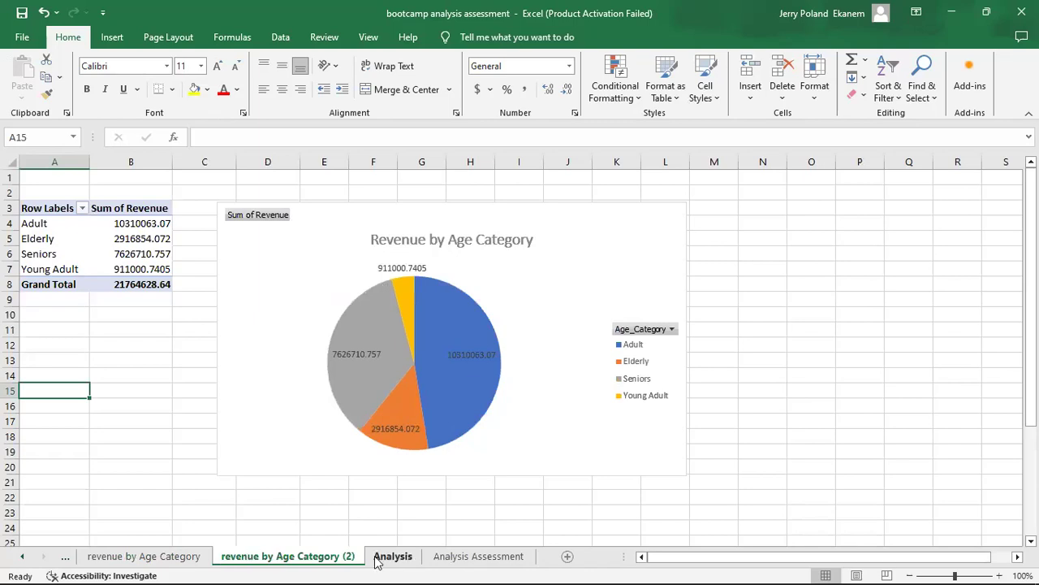
Recheck the third Case 4 task and rename the copied age category sheet as "revenue by Gender".
click(448, 561)
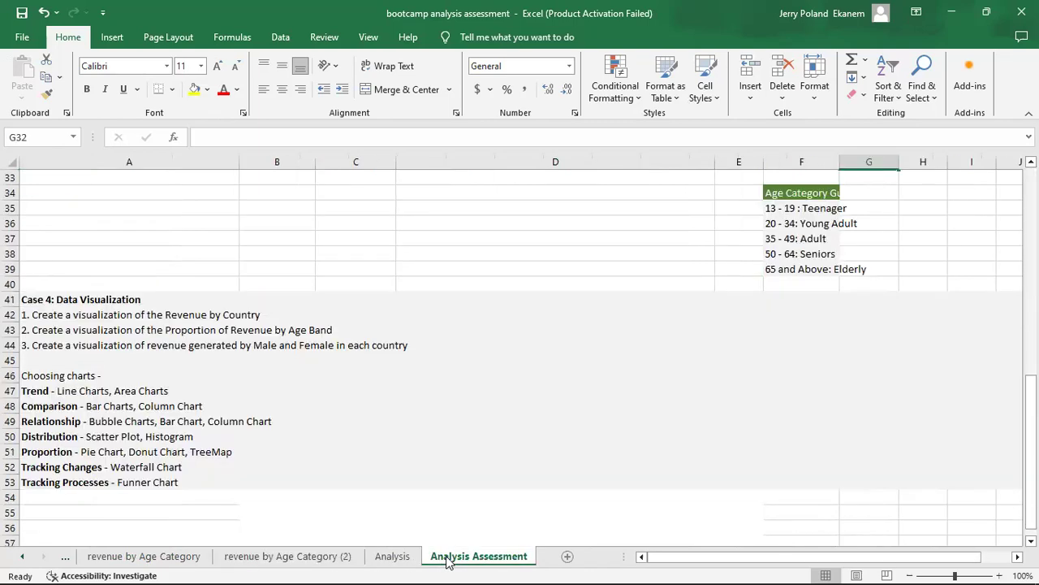
click(273, 565)
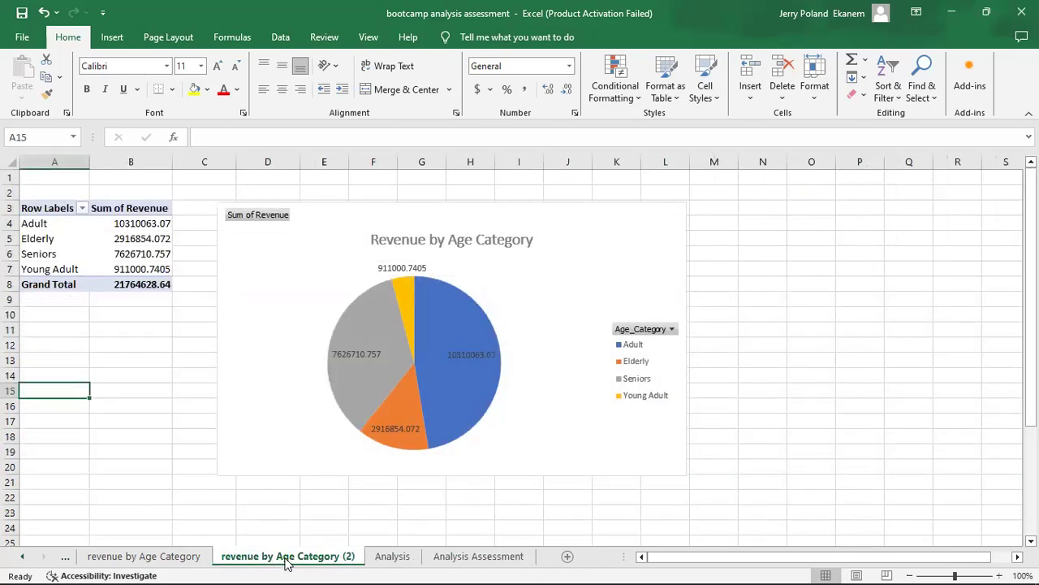
right_click(286, 565)
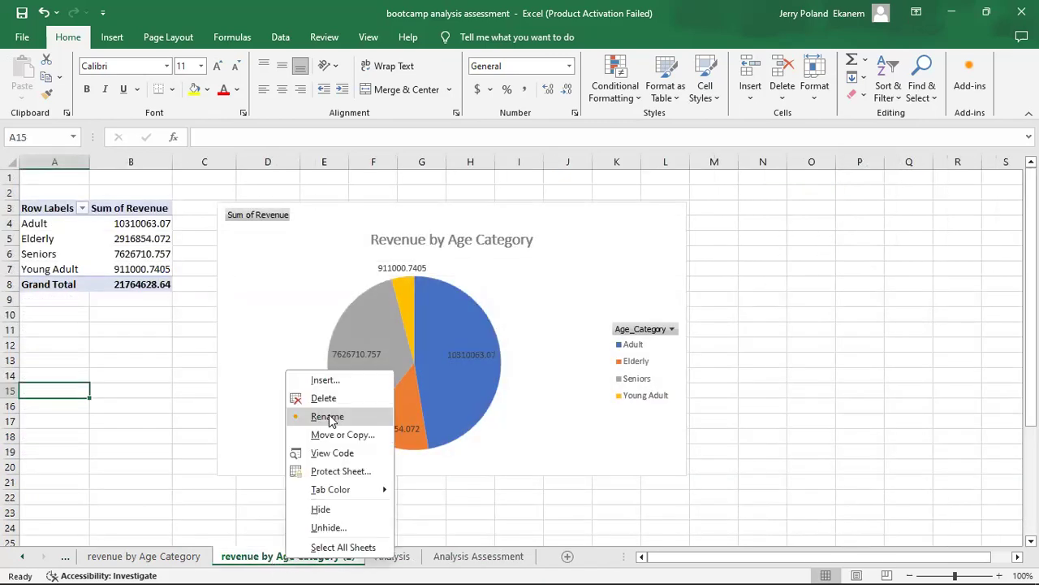
click(327, 417)
key(BackSpace)
key(BackSpace)
key(BackSpace)
key(BackSpace)
key(BackSpace)
key(BackSpace)
key(BackSpace)
key(BackSpace)
key(BackSpace)
key(BackSpace)
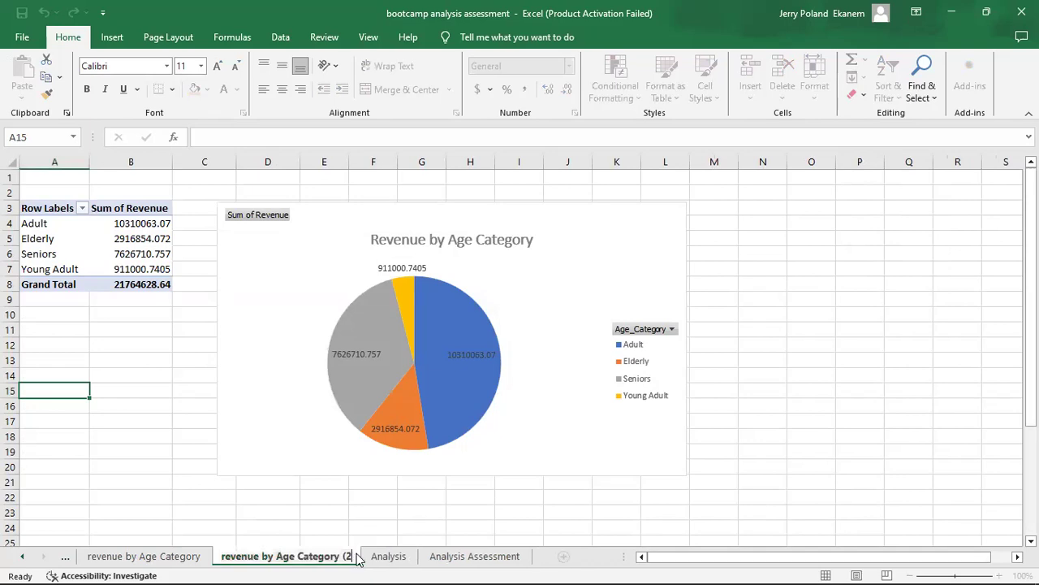
key(BackSpace)
key(BackSpace)
key(BackSpace)
key(BackSpace)
key(BackSpace)
key(BackSpace)
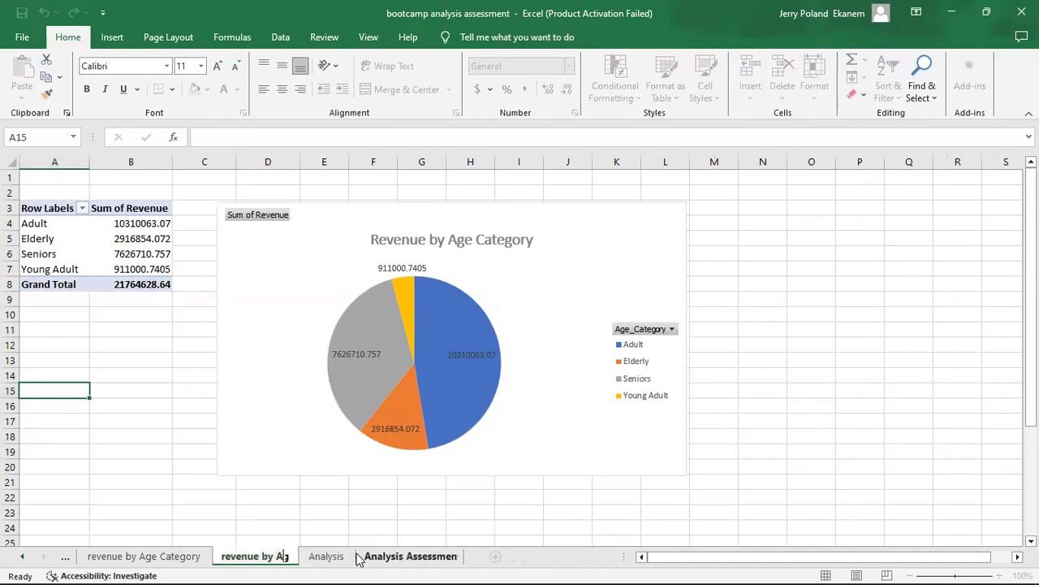
text(Gender)
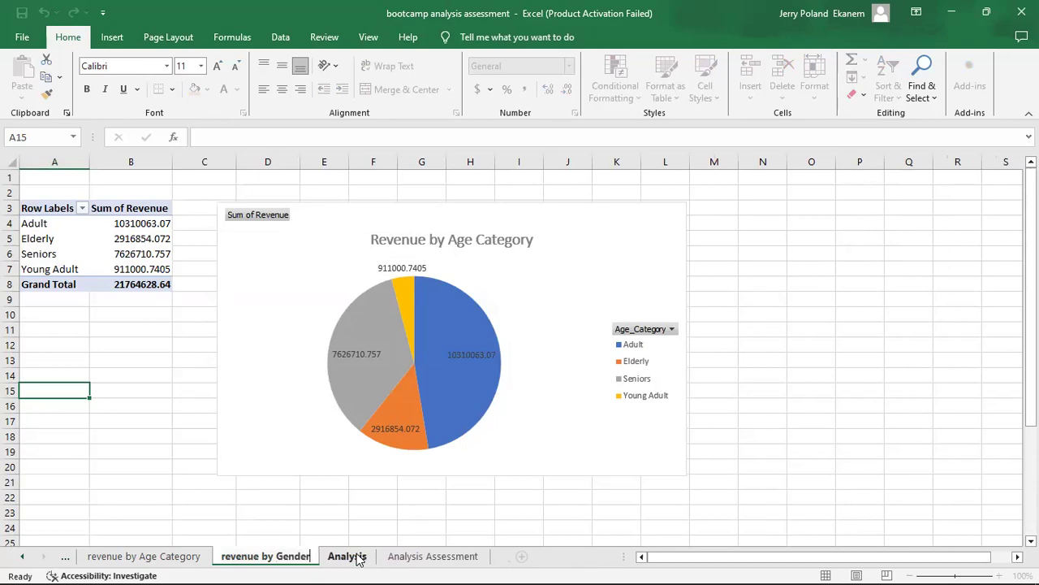
key(Return)
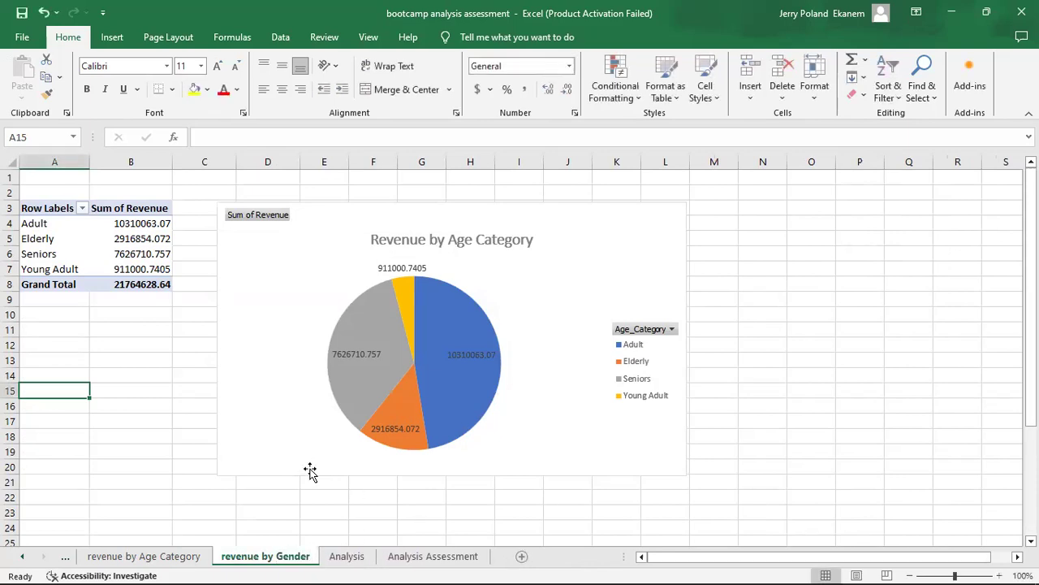
Replace Age_Category with Gender in the rows of the PivotTable on the revenue by Gender sheet.
click(204, 434)
click(70, 237)
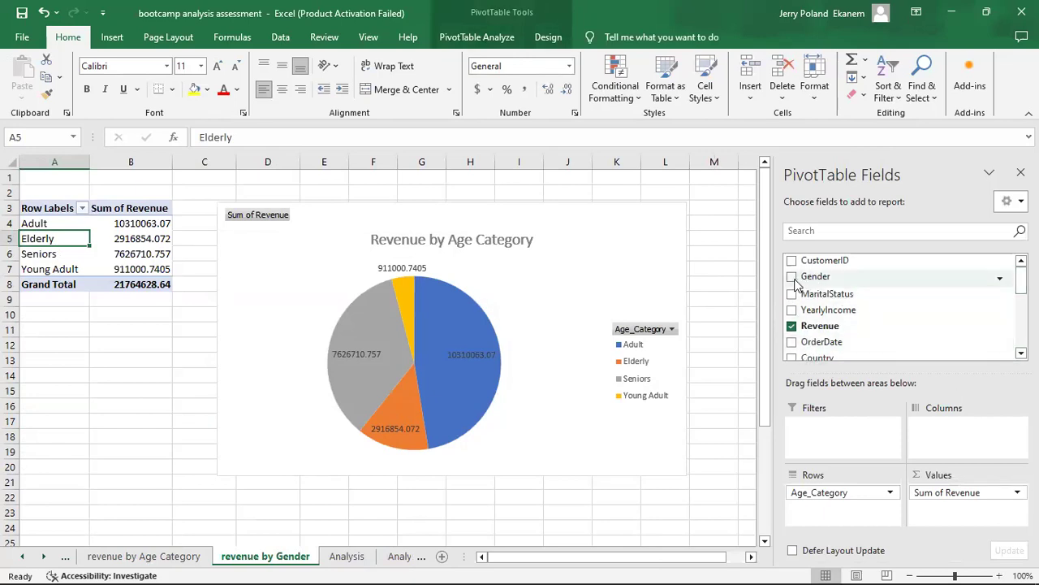
click(792, 277)
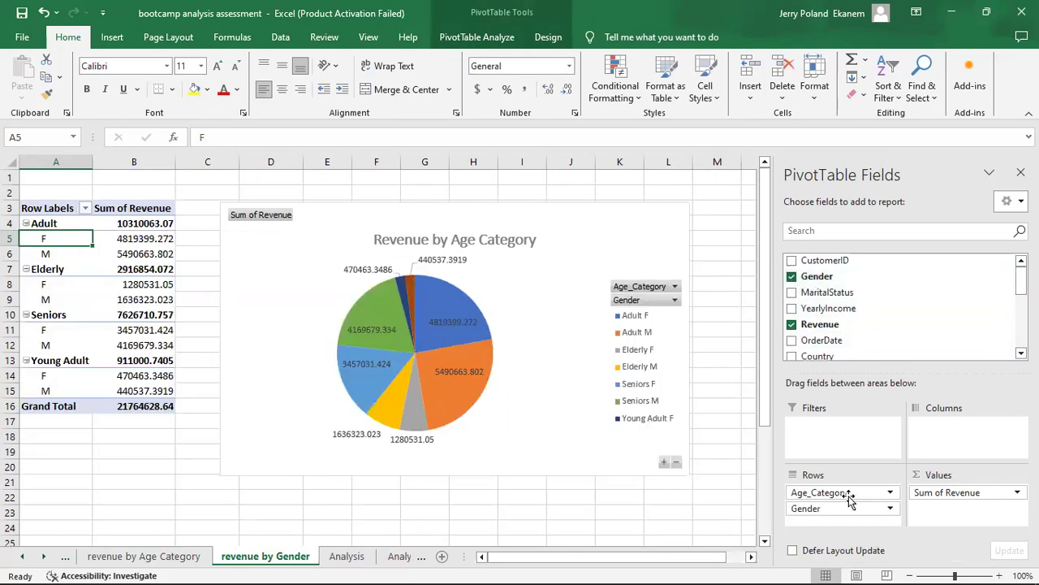
drag(840, 491, 637, 514)
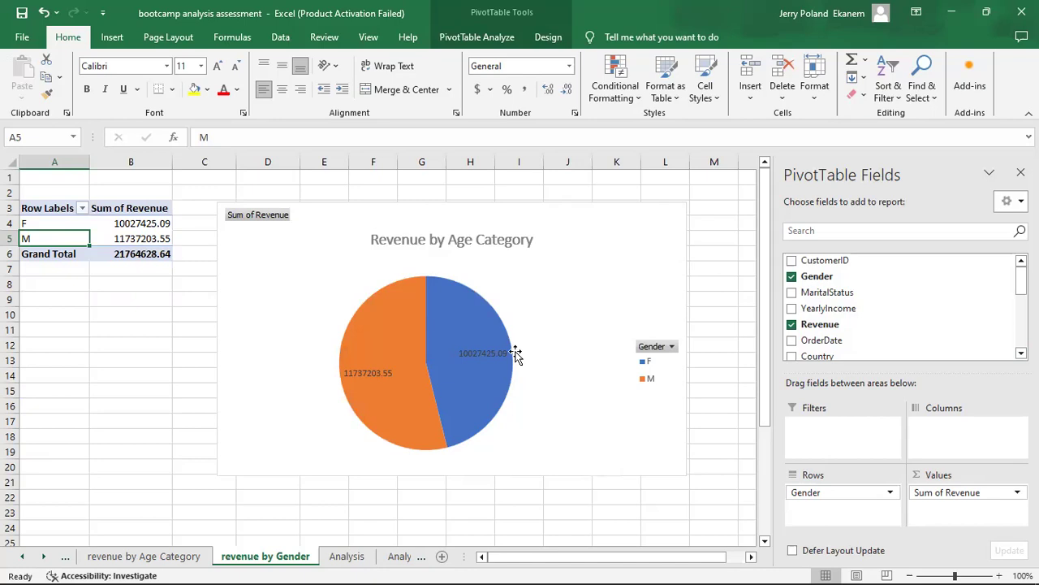
Try Gender as the column field of the PivotTable on the revenue by Gender sheet and return it to the rows.
drag(826, 491, 933, 435)
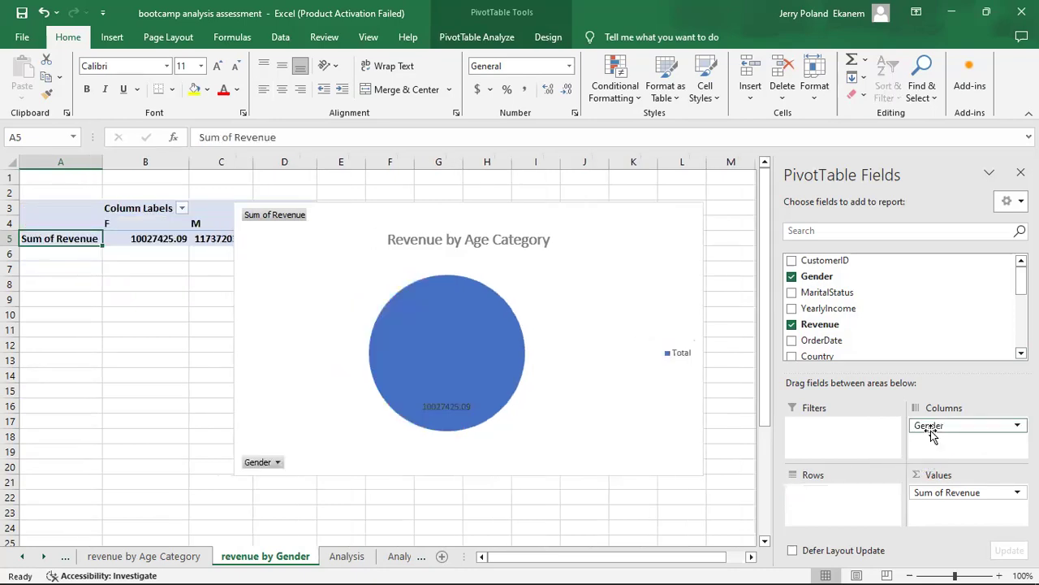
drag(952, 430, 838, 504)
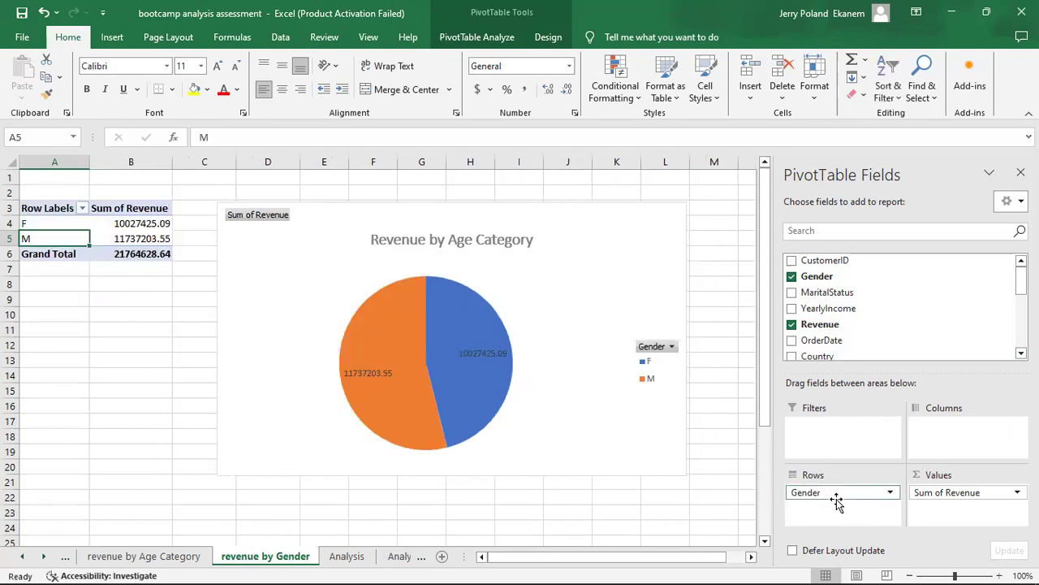
Preview the bar, area and line chart types for the gender chart and keep the pie type.
click(549, 38)
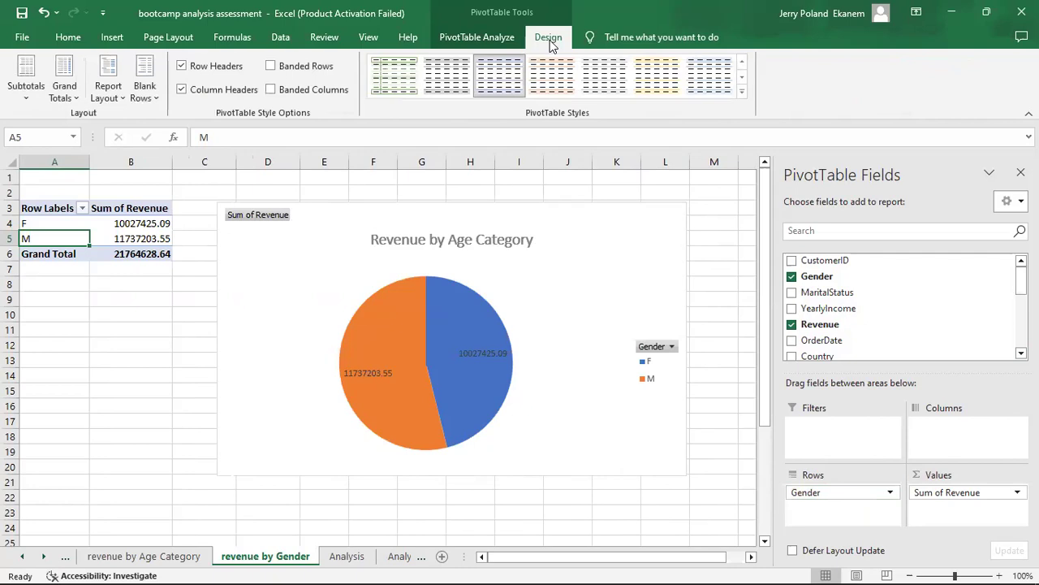
click(459, 36)
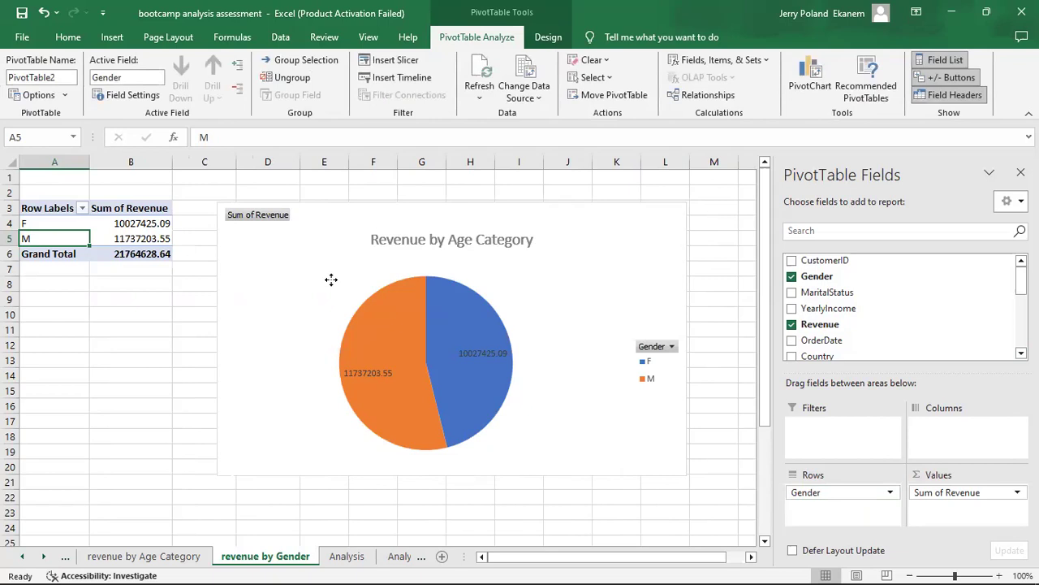
click(331, 279)
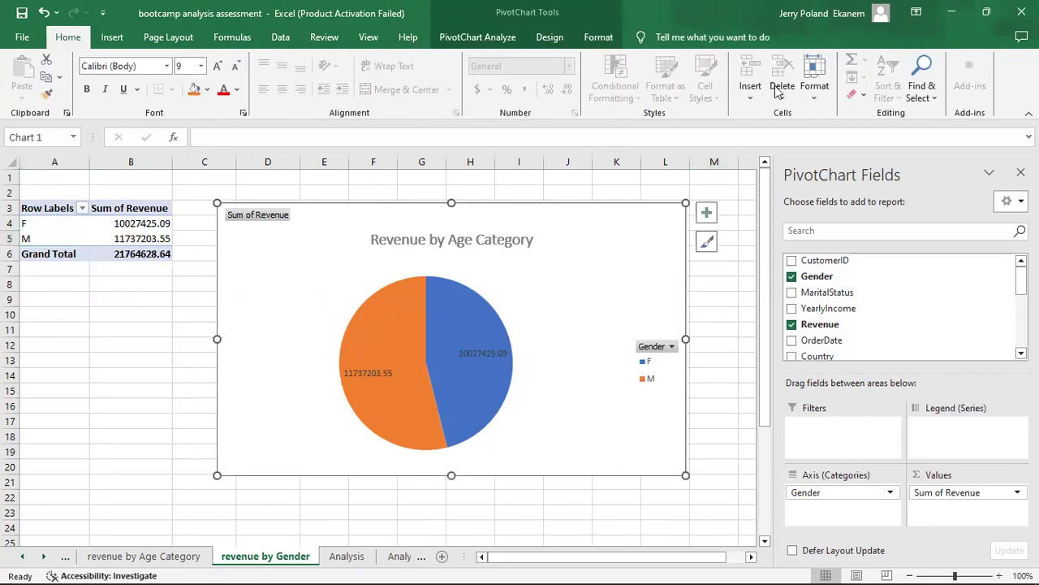
click(553, 38)
click(848, 98)
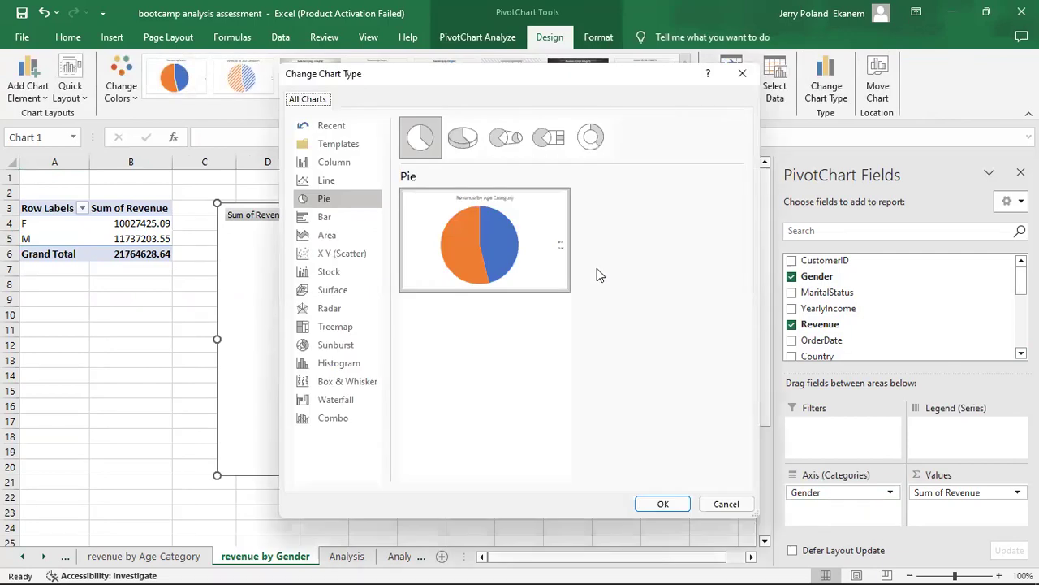
click(323, 217)
click(328, 237)
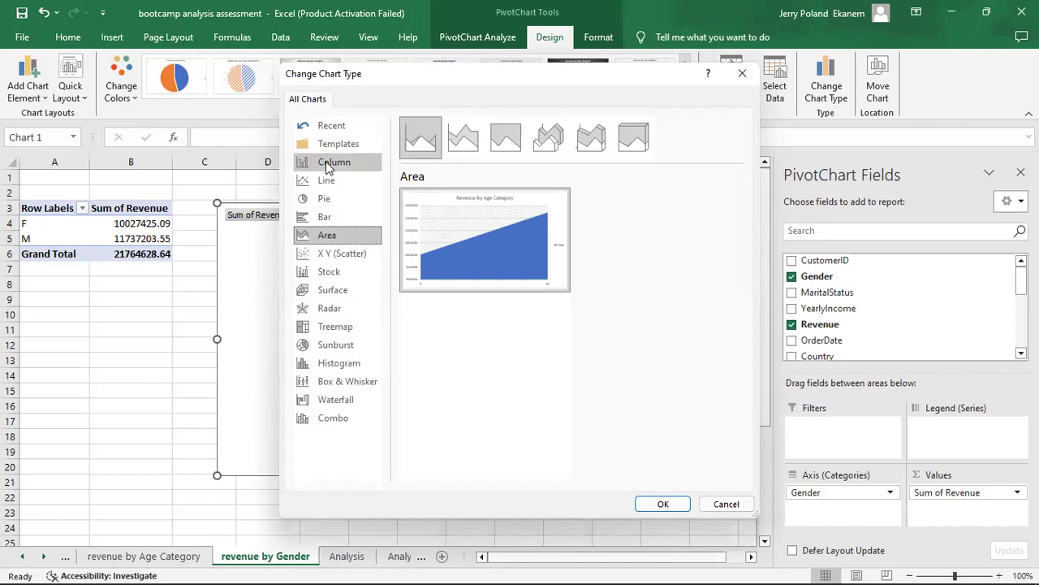
click(329, 185)
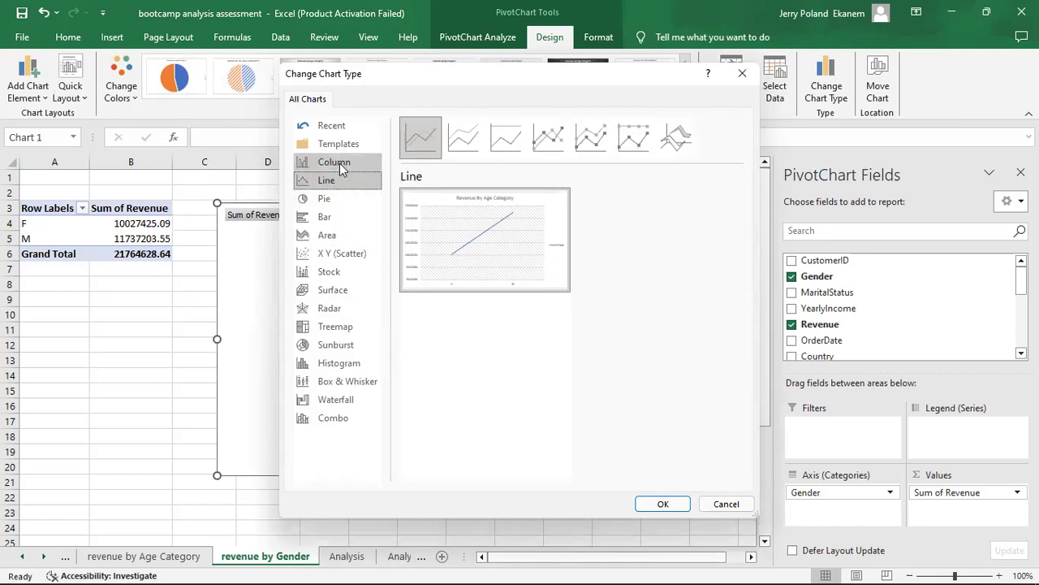
click(333, 202)
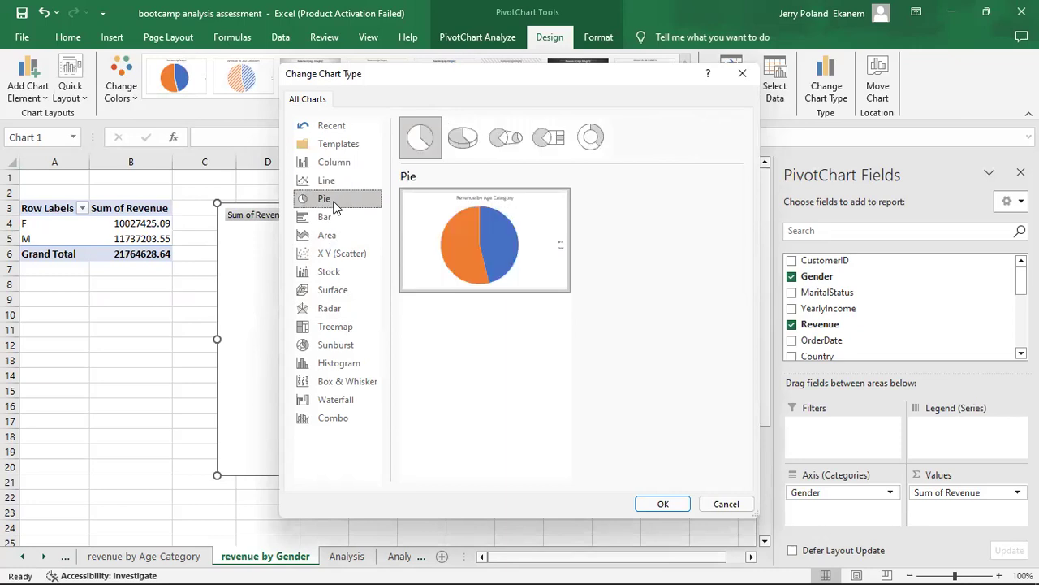
click(663, 504)
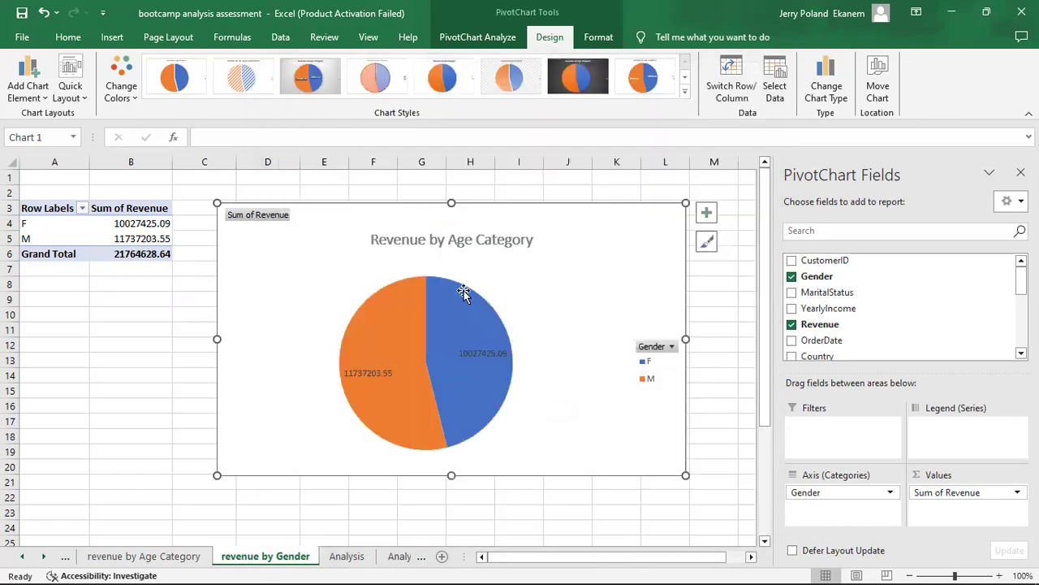
Change the title of the gender pie chart to "Revenue by Gender".
double_click(474, 235)
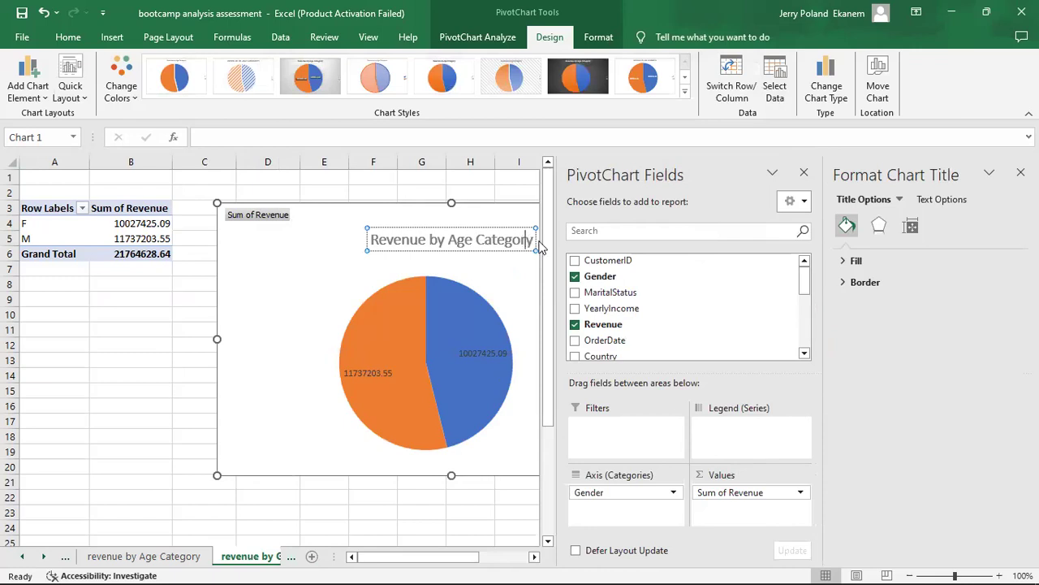
key(BackSpace)
key(BackSpace)
key(BackSpace)
key(BackSpace)
key(BackSpace)
key(BackSpace)
key(BackSpace)
key(BackSpace)
key(BackSpace)
key(BackSpace)
key(BackSpace)
key(BackSpace)
key(BackSpace)
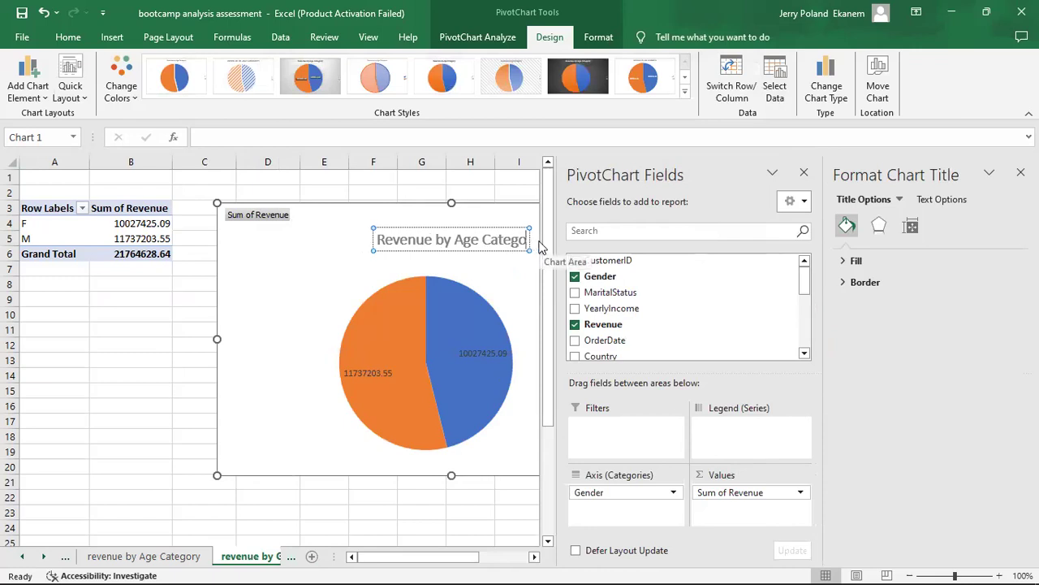
text(Gender)
key(Return)
key(BackSpace)
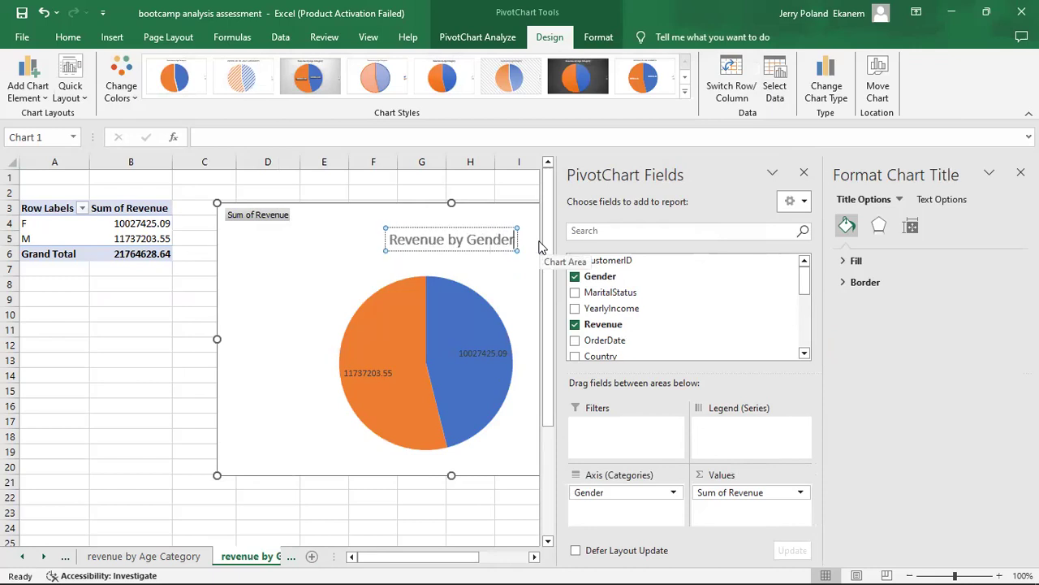
click(304, 259)
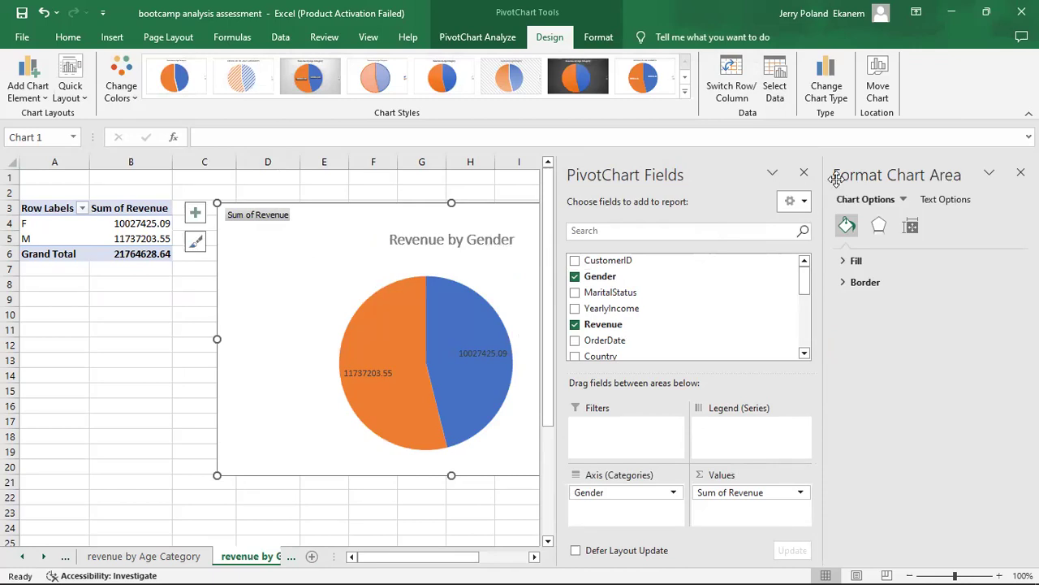
Close the PivotChart field list and move the Revenue by Gender chart up to the top row of the sheet.
click(804, 174)
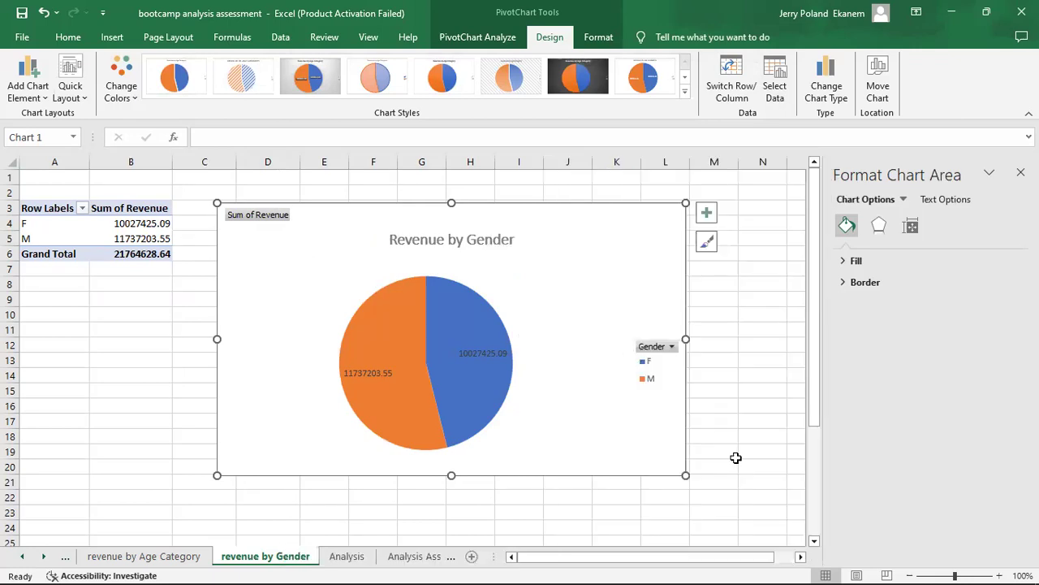
click(737, 458)
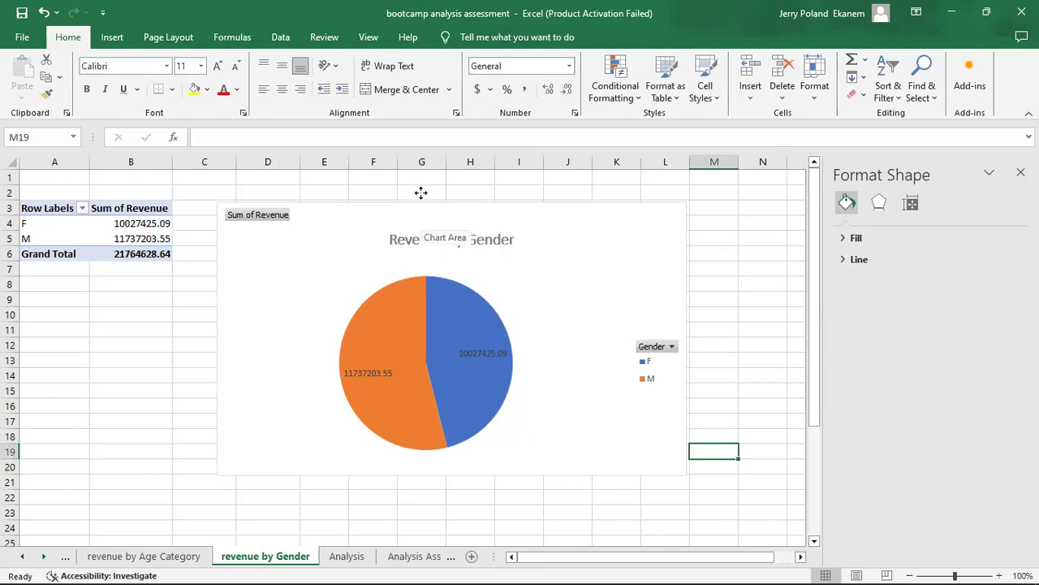
drag(421, 193, 421, 193)
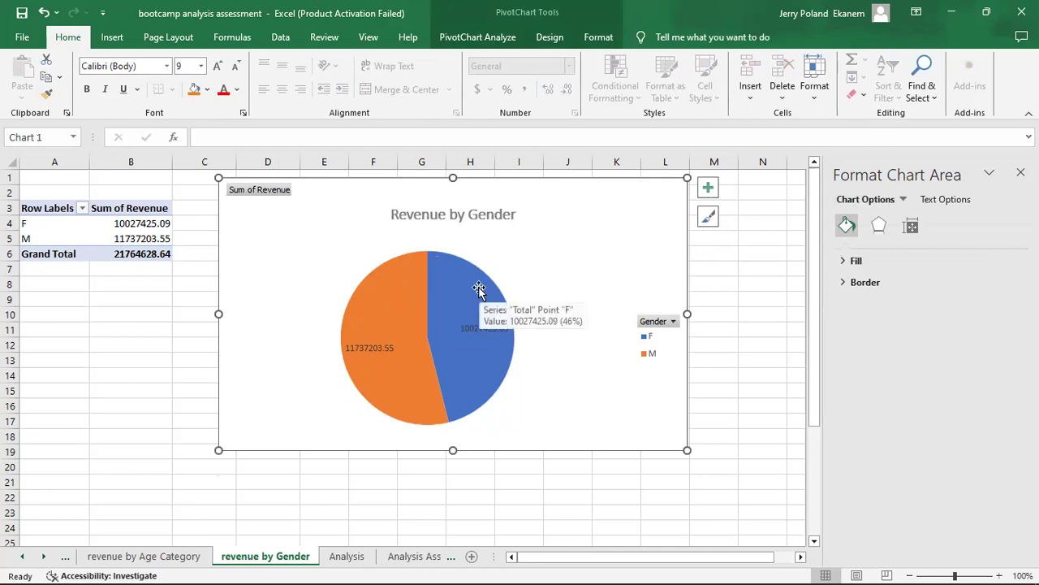
Change the Revenue by Age Category chart from a pie to a line chart.
click(170, 558)
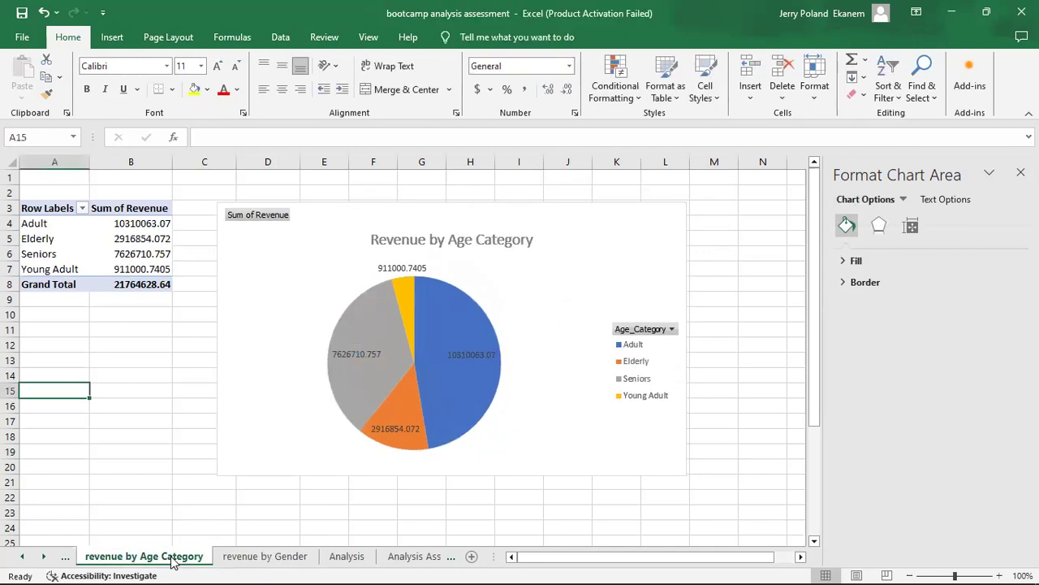
click(425, 410)
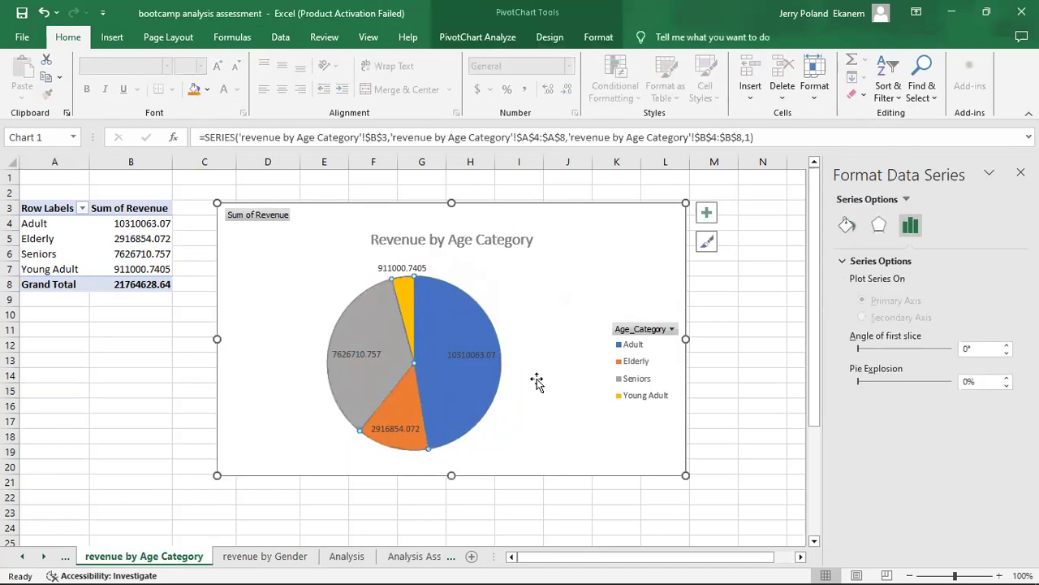
click(753, 341)
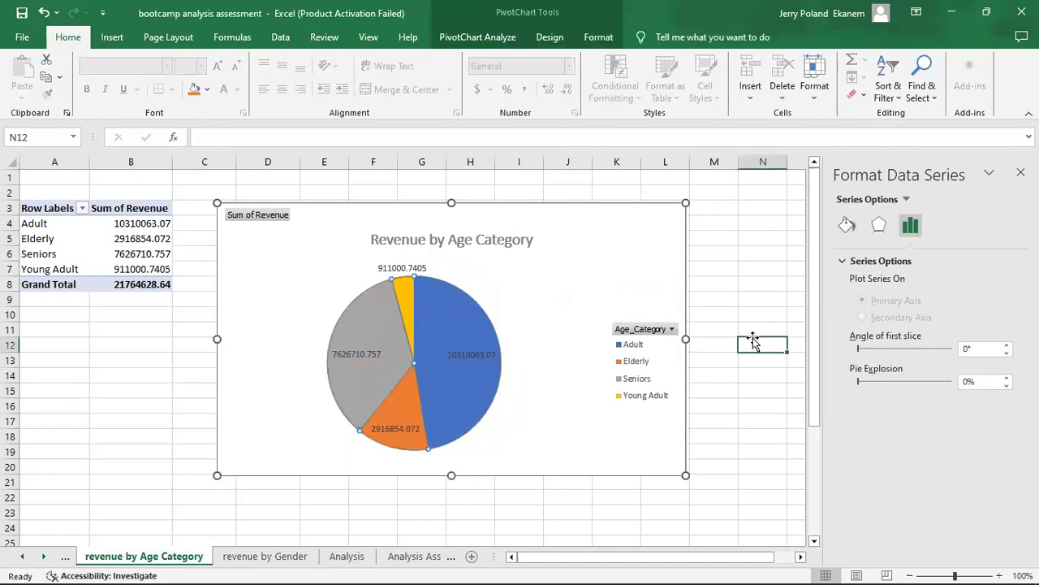
click(642, 263)
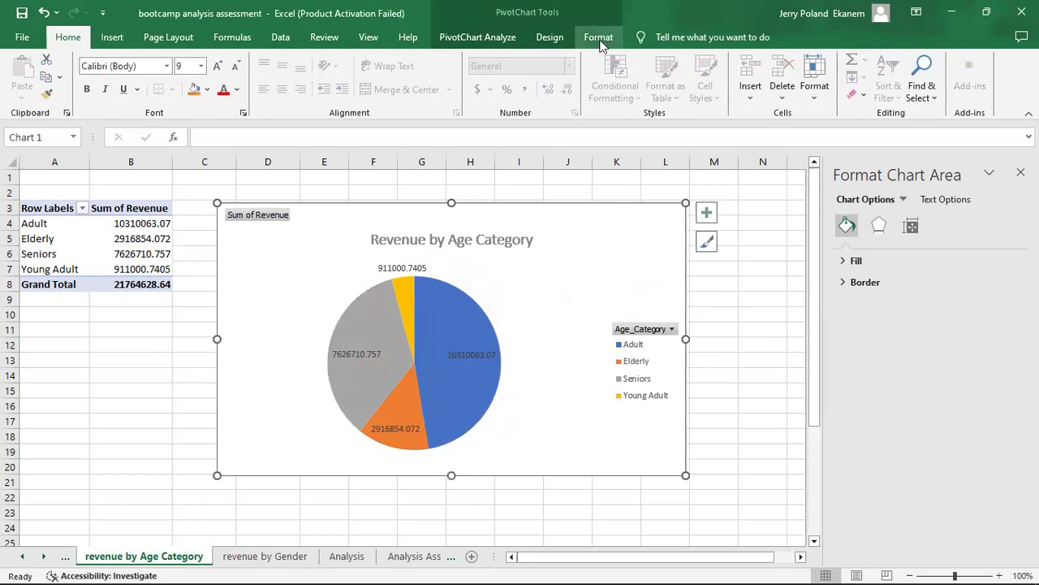
click(486, 37)
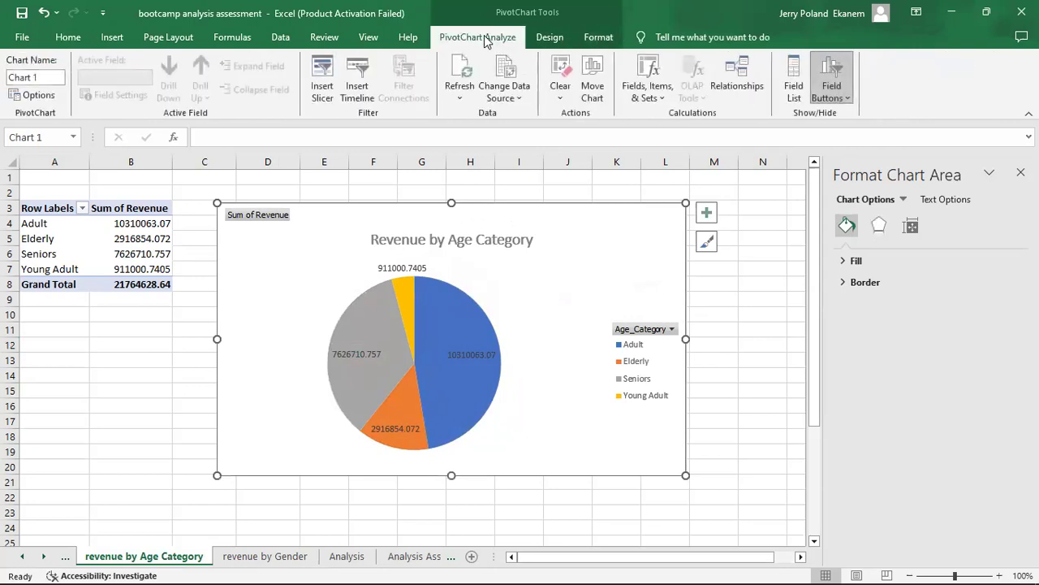
click(550, 38)
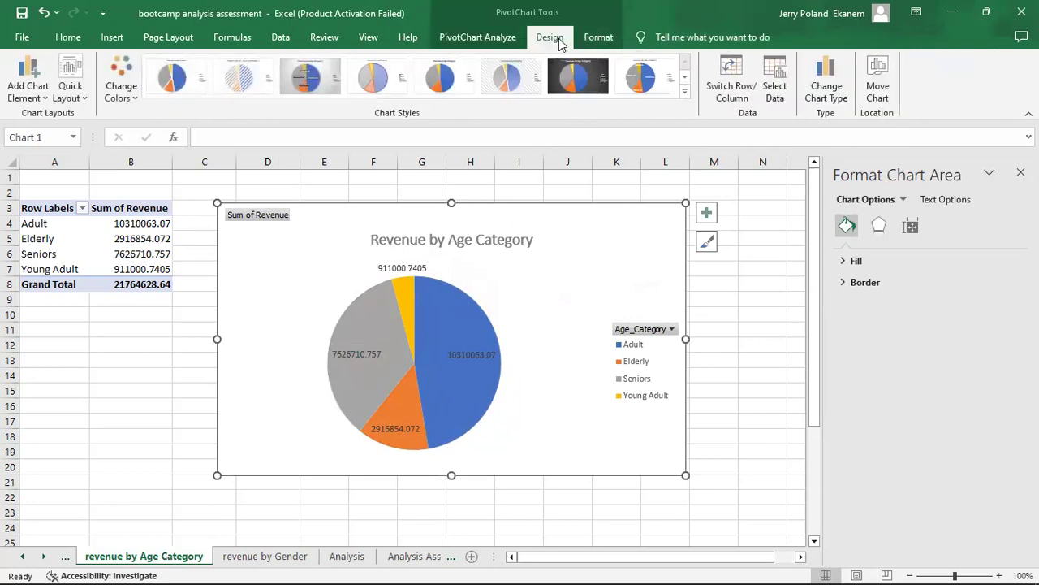
click(836, 98)
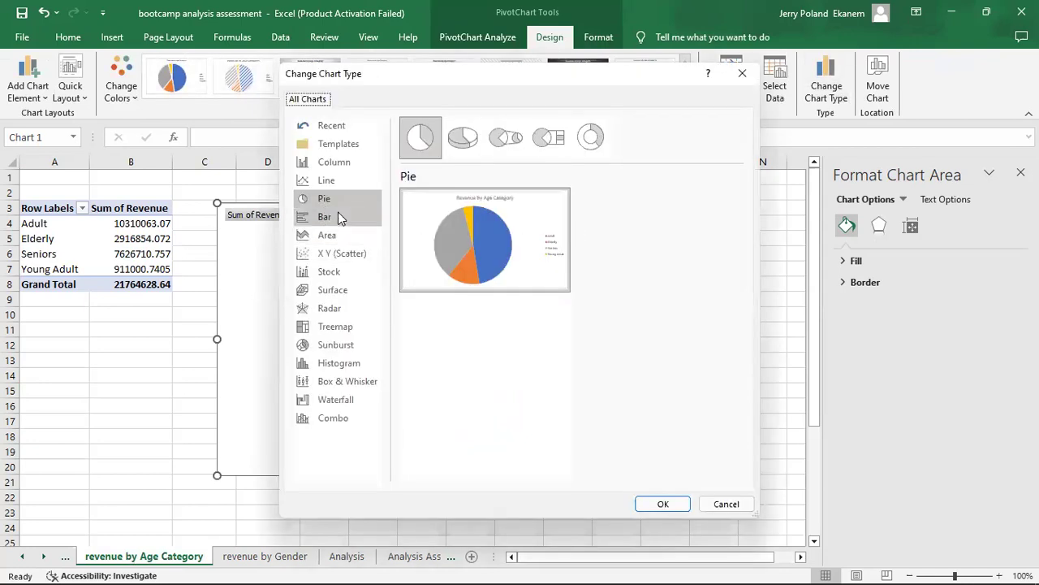
click(334, 183)
click(668, 505)
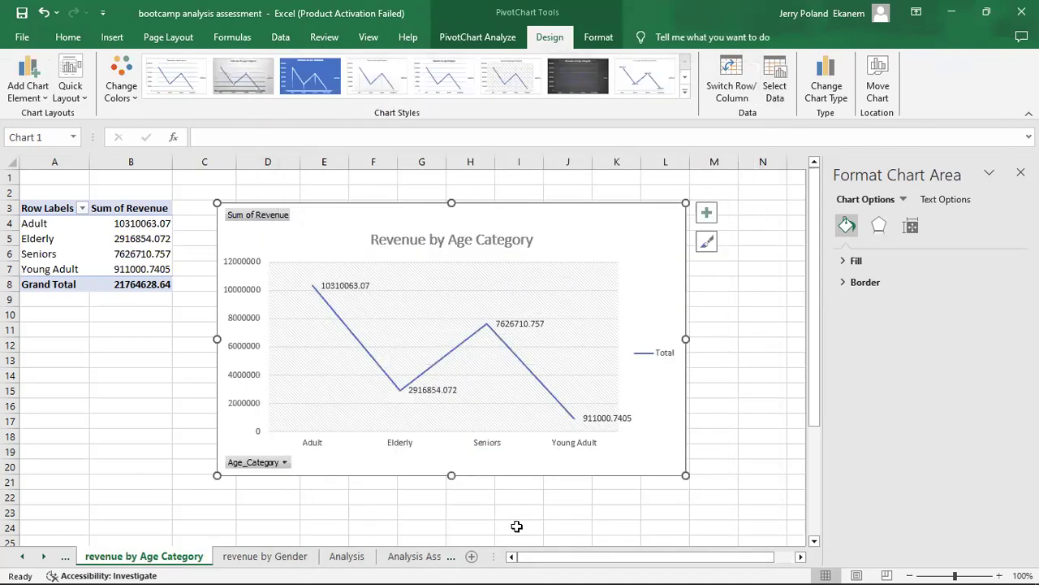
click(516, 527)
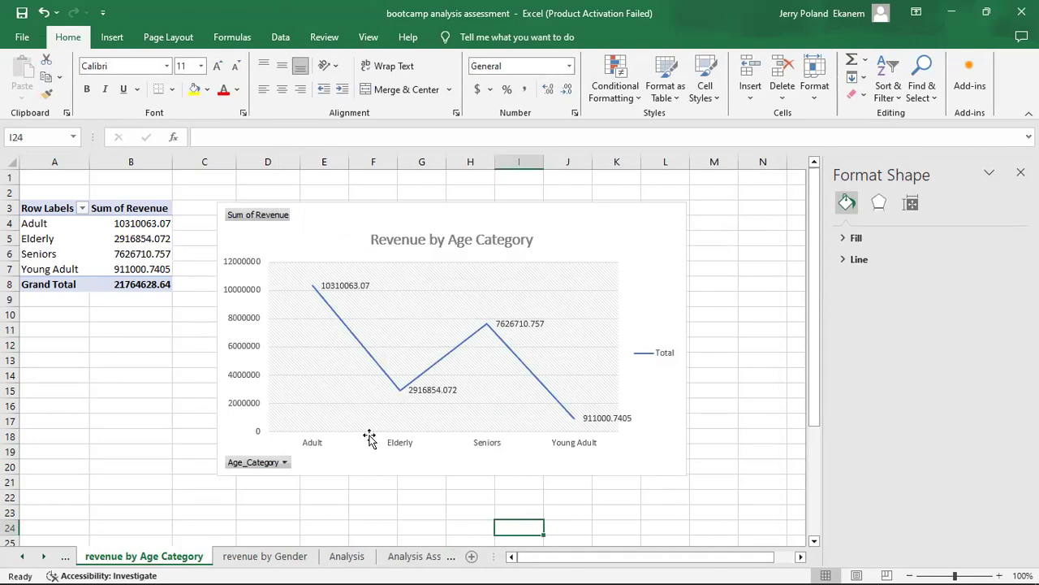
Check the Case 4 tasks on the Analysis Assessment sheet, glance at the Analysis data and return to revenue by Gender.
click(410, 557)
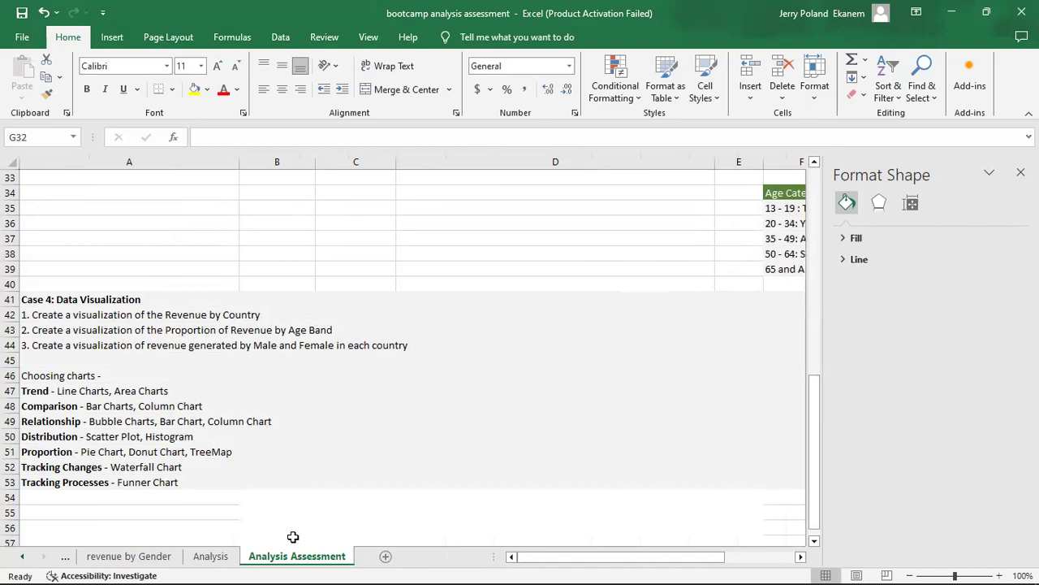
click(211, 560)
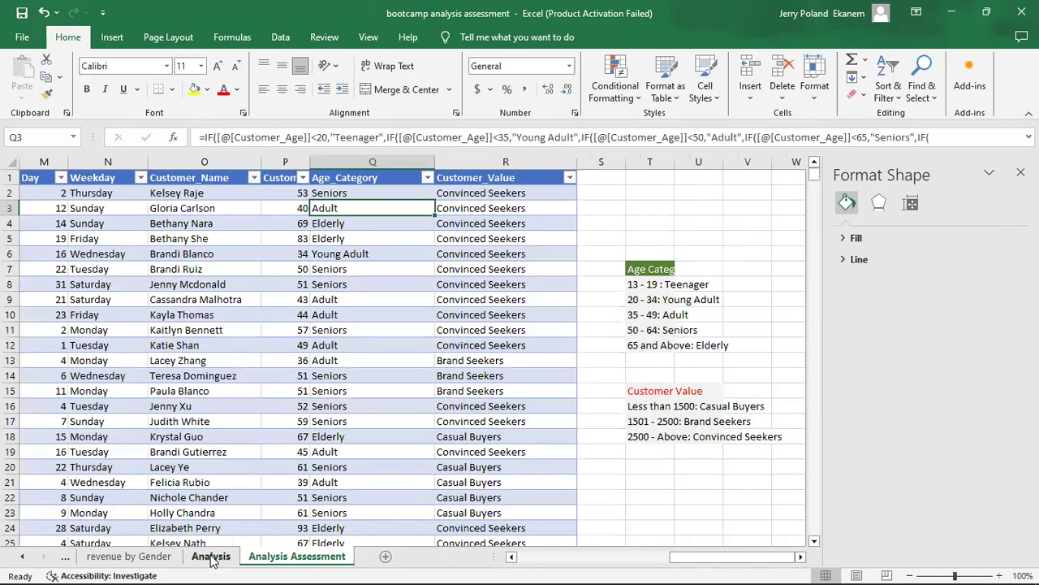
click(138, 557)
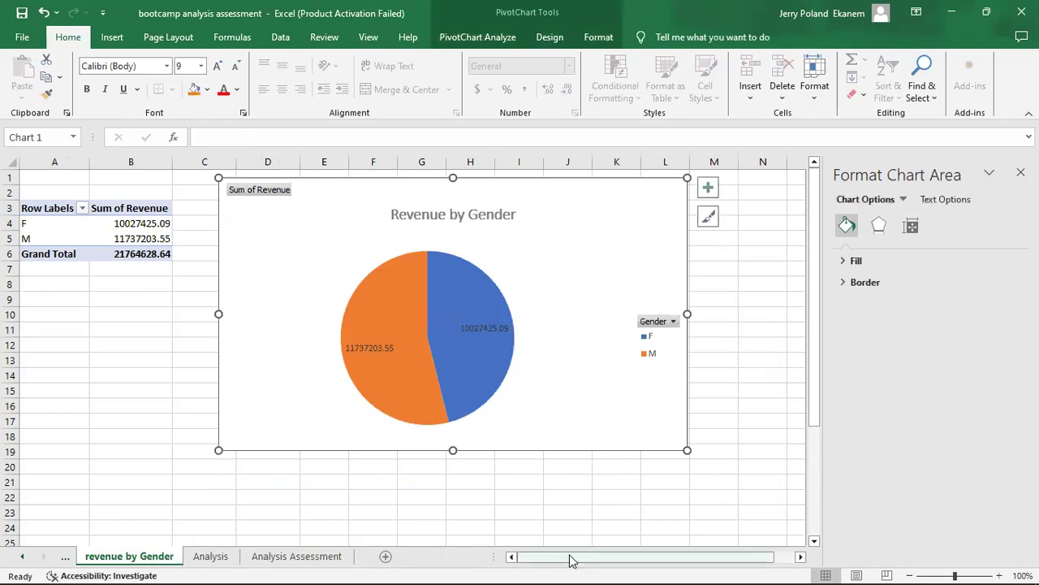
Insert a new blank worksheet before the data sheet at the start of the workbook.
click(66, 560)
click(67, 561)
click(66, 560)
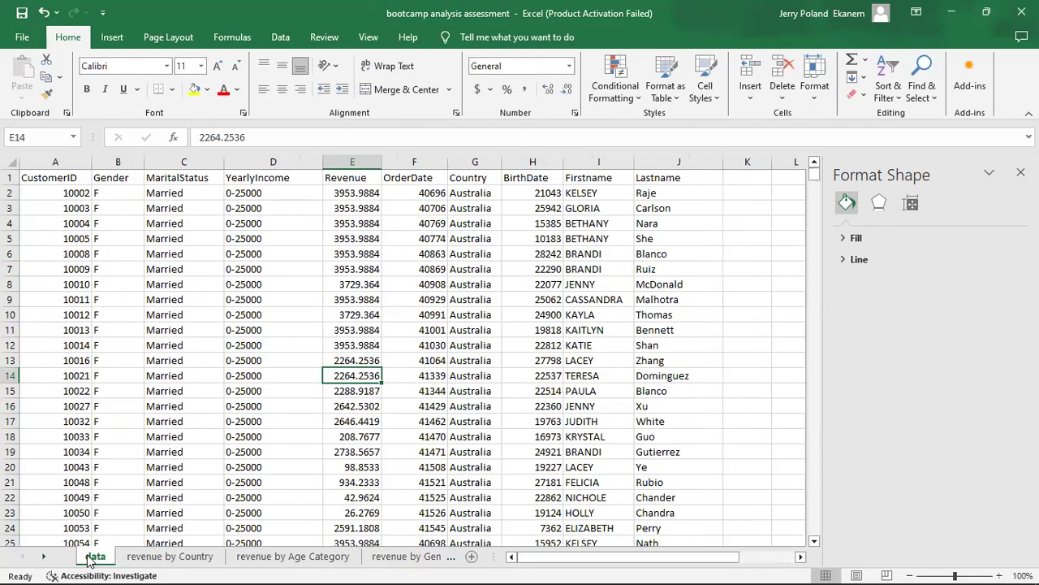
right_click(93, 557)
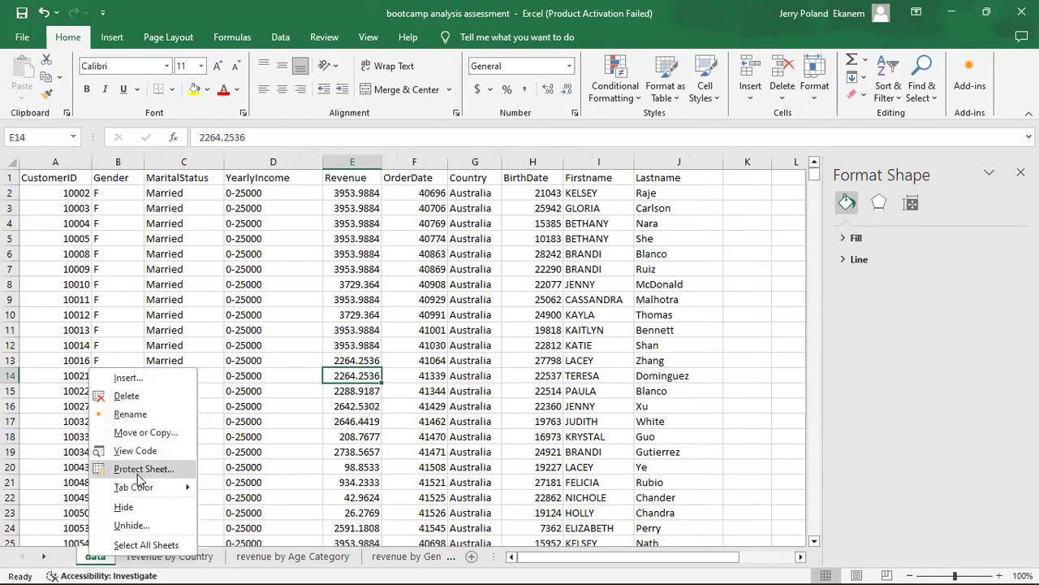
click(129, 378)
click(354, 498)
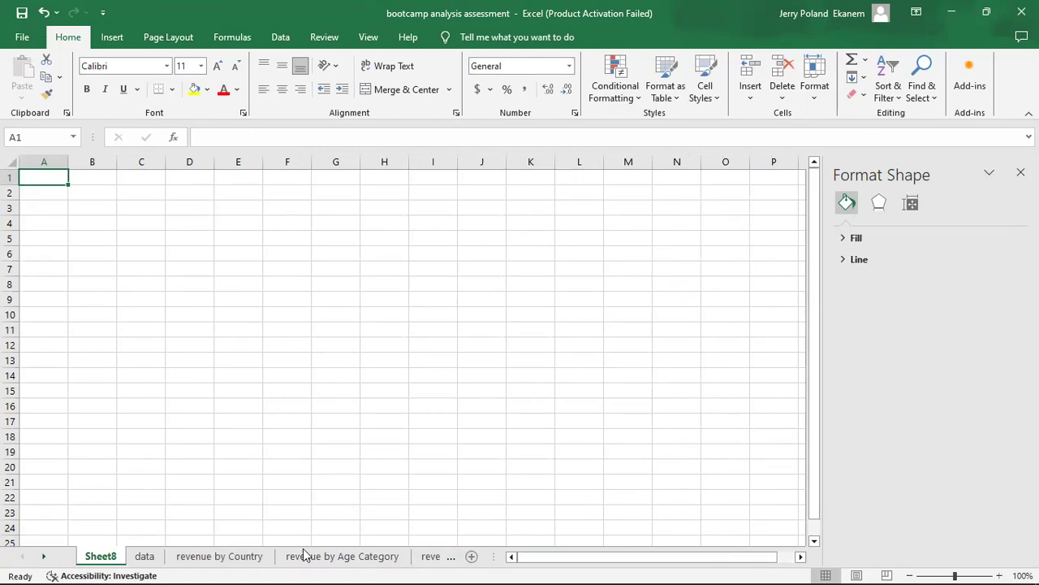
Review the charts on the revenue by Country, revenue by Age Category and revenue by Gender sheets.
click(246, 559)
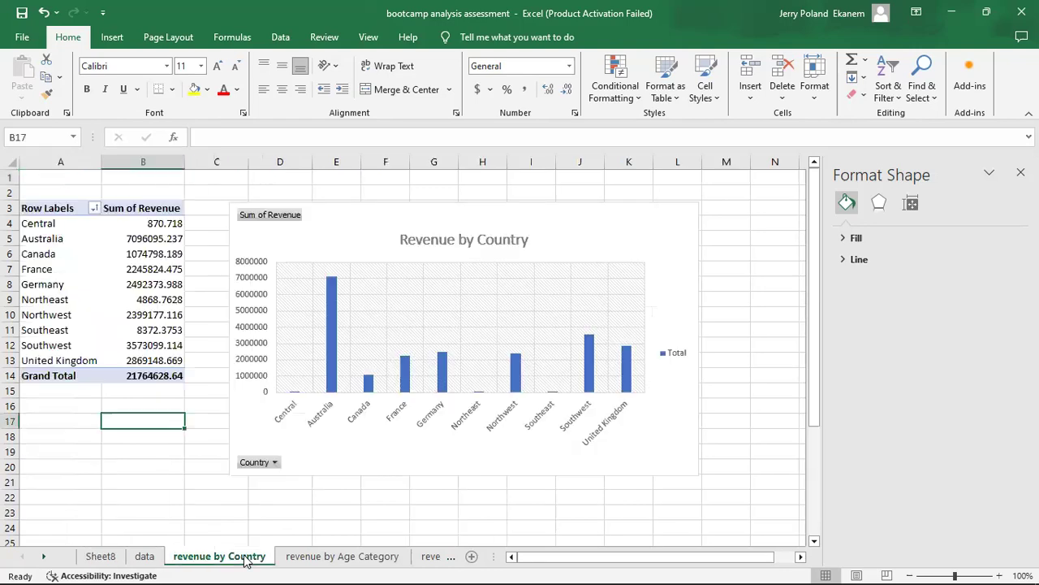
click(308, 563)
click(430, 560)
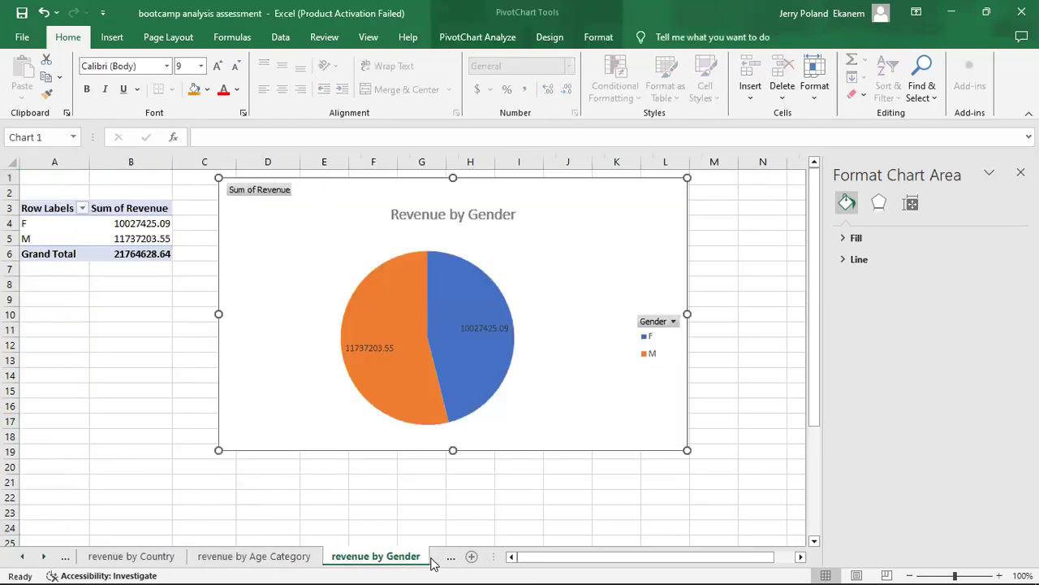
click(243, 559)
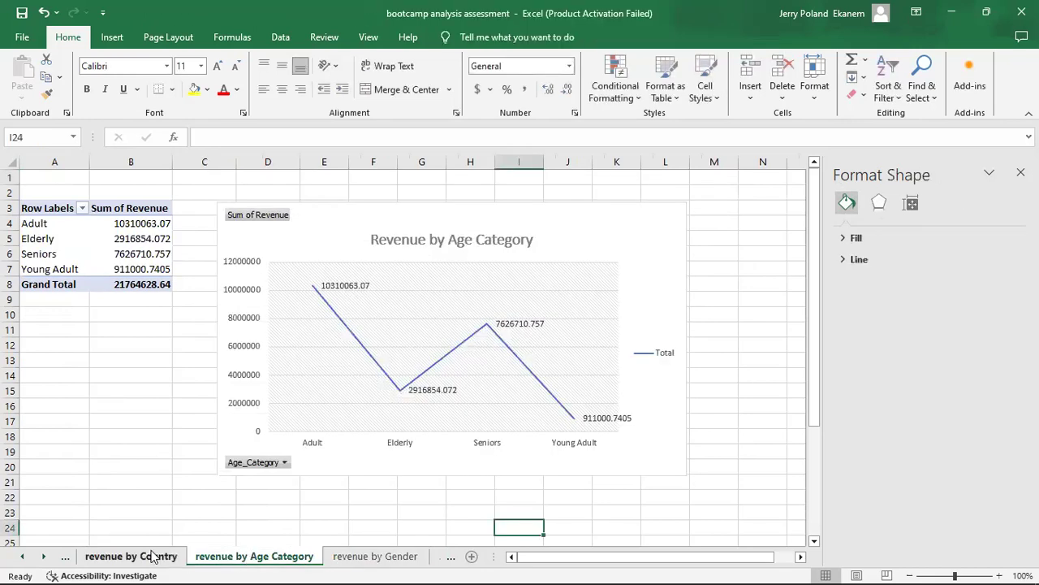
Copy the Revenue by Country chart from its own sheet onto the blank Sheet8.
click(152, 556)
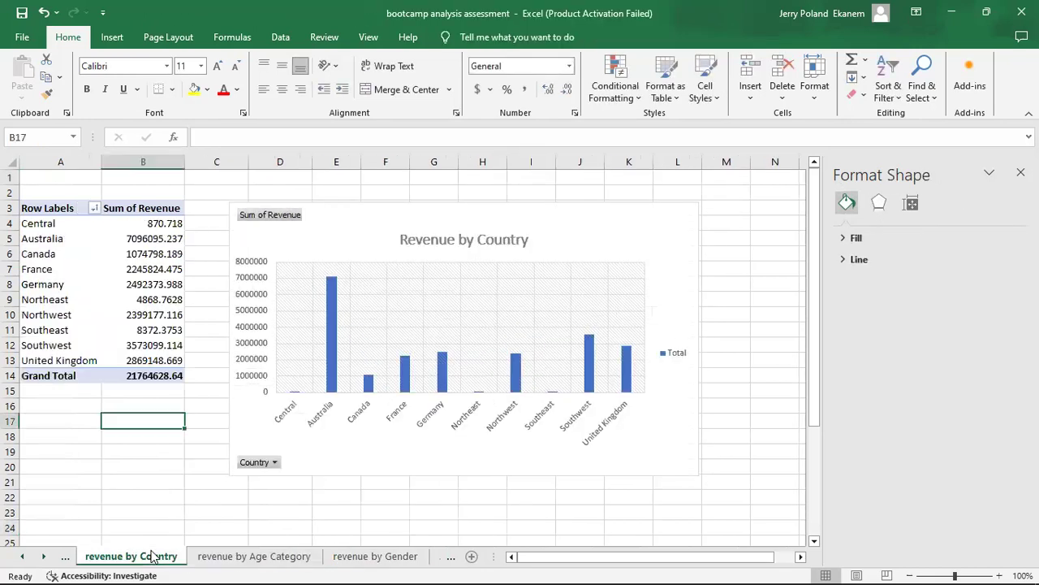
click(389, 451)
key(ctrl+c)
click(63, 560)
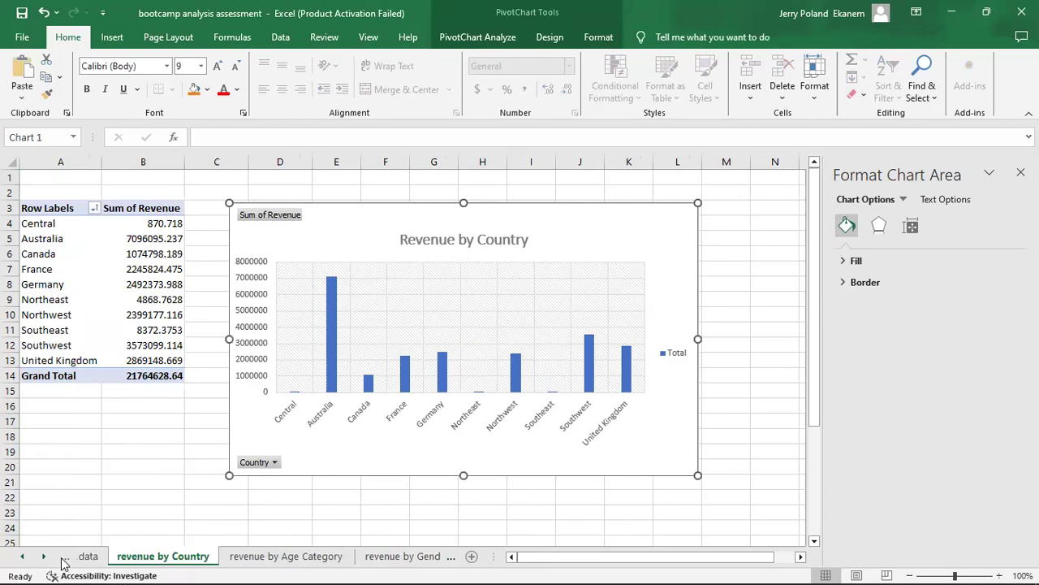
key(shift+F11)
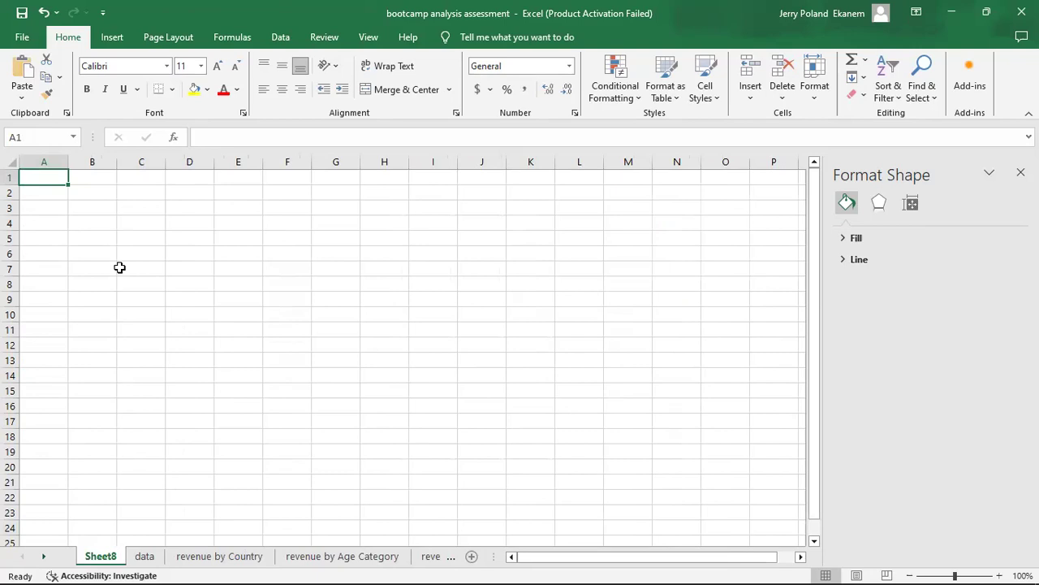
key(ctrl+v)
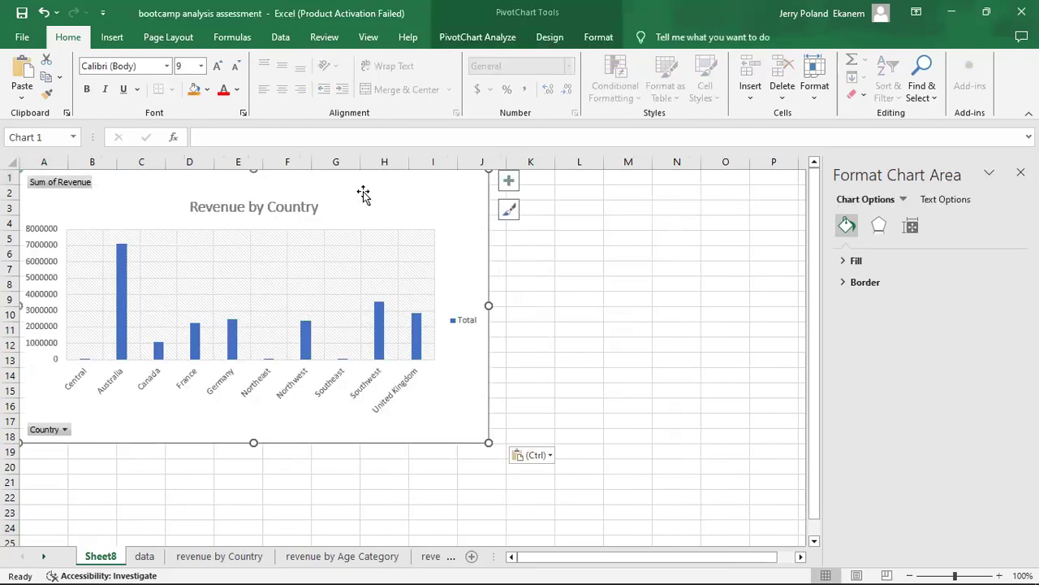
Shrink the Revenue by Country chart on Sheet8 and position it with its upper-left corner around cell C3.
mouse_move(366, 192)
mouse_down()
mouse_move(423, 193)
mouse_move(450, 210)
mouse_move(441, 227)
mouse_move(431, 216)
mouse_up()
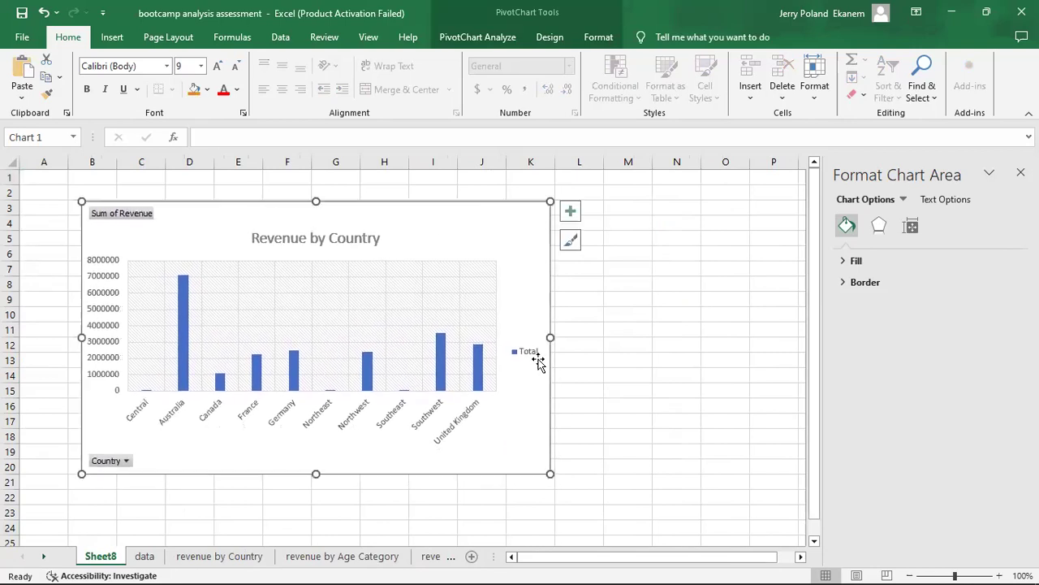
drag(555, 474, 492, 451)
mouse_move(361, 210)
mouse_down()
mouse_move(399, 216)
mouse_move(395, 207)
mouse_up()
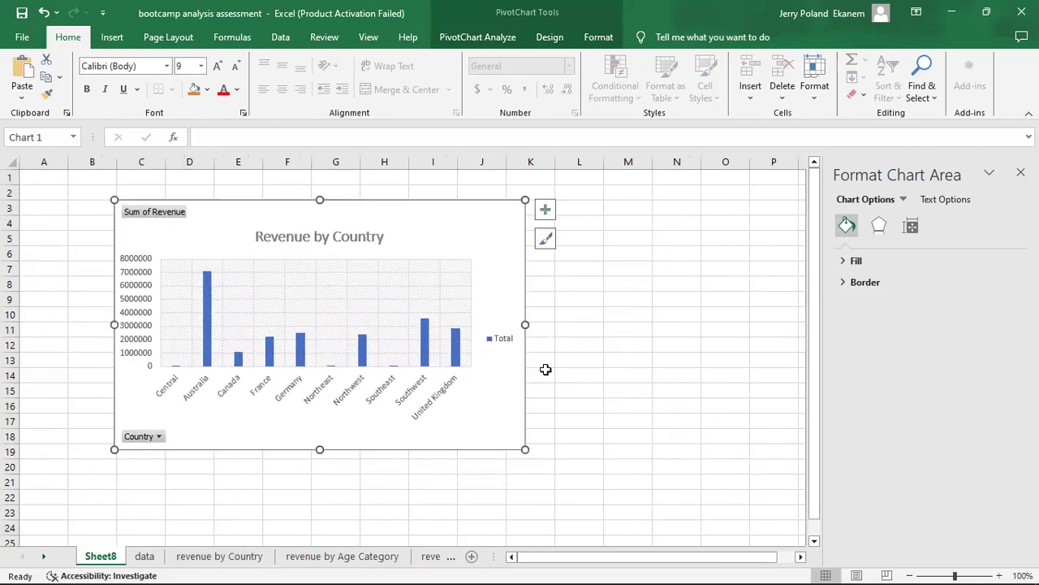
click(626, 478)
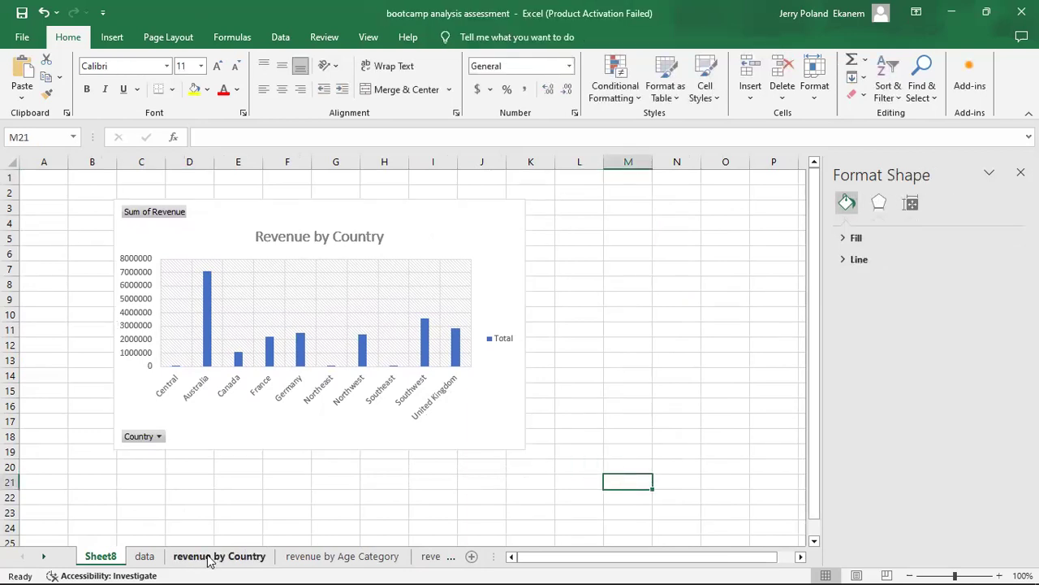
Copy the Revenue by Age Category line chart from its own sheet onto Sheet8.
click(320, 559)
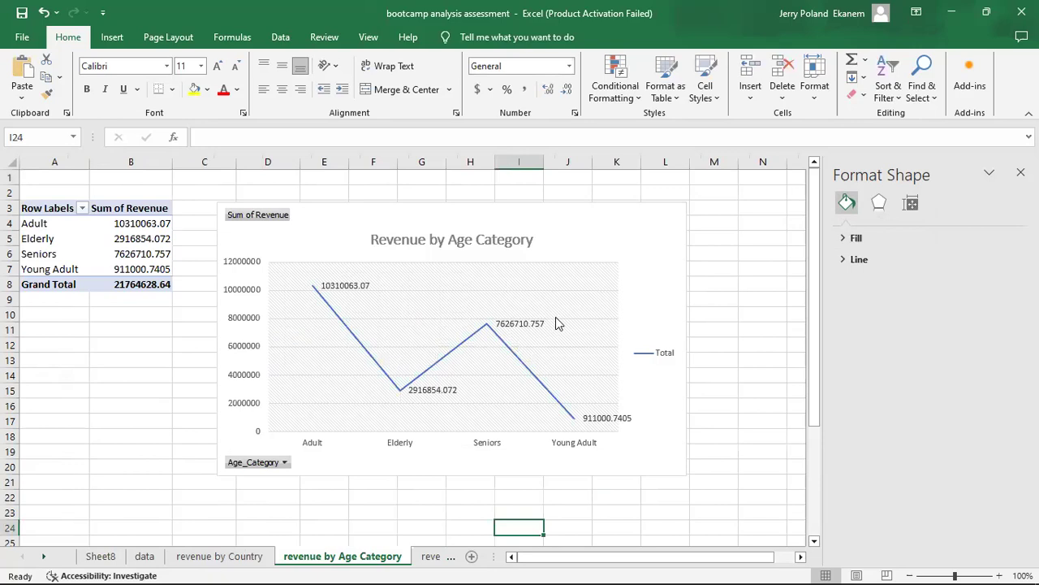
click(597, 258)
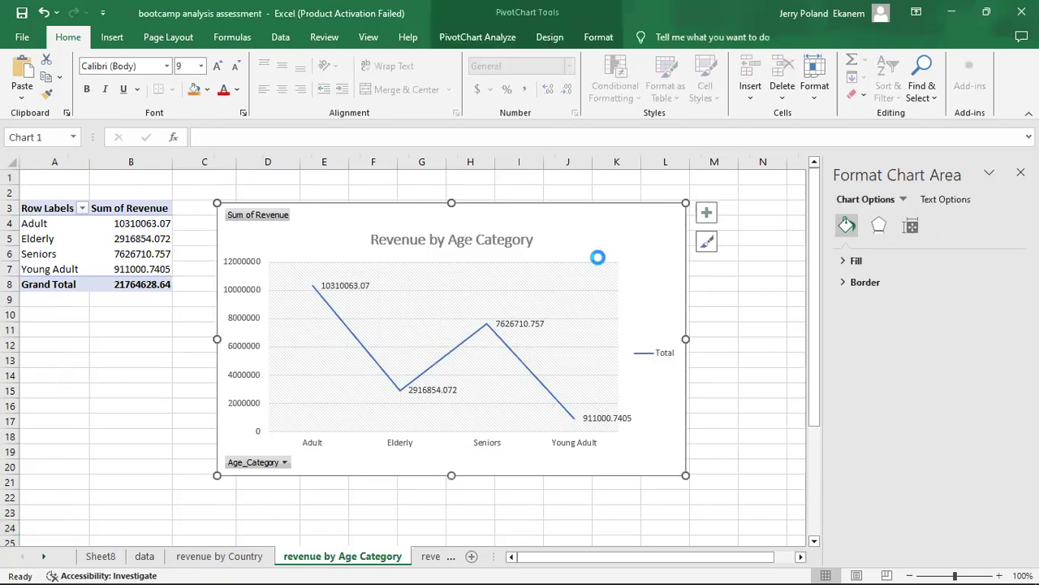
click(107, 558)
key(ctrl+v)
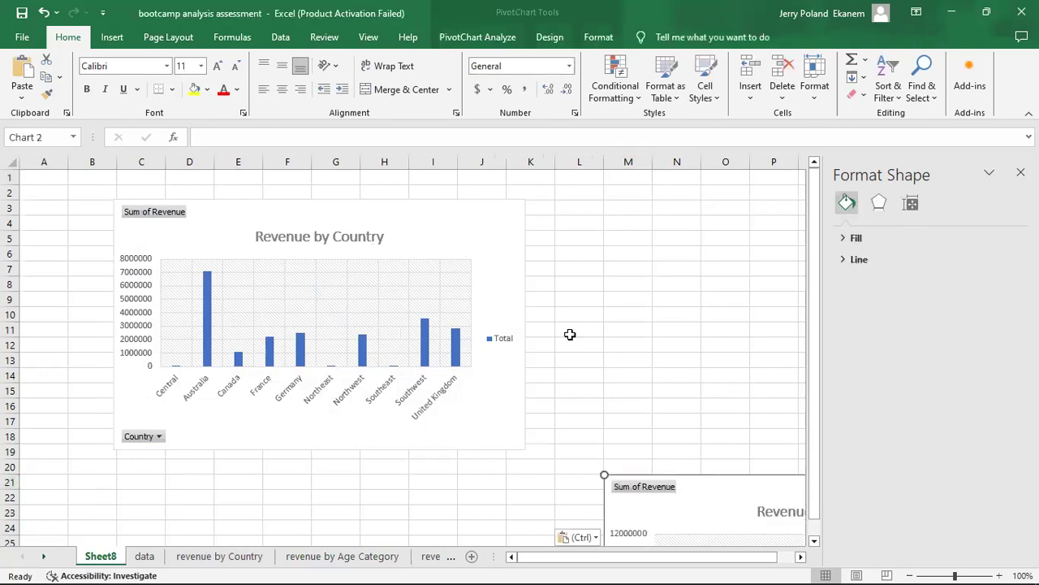
Shrink the Revenue by Age Category chart, place it to the right of the Country chart and close the formatting pane.
drag(666, 374, 398, 211)
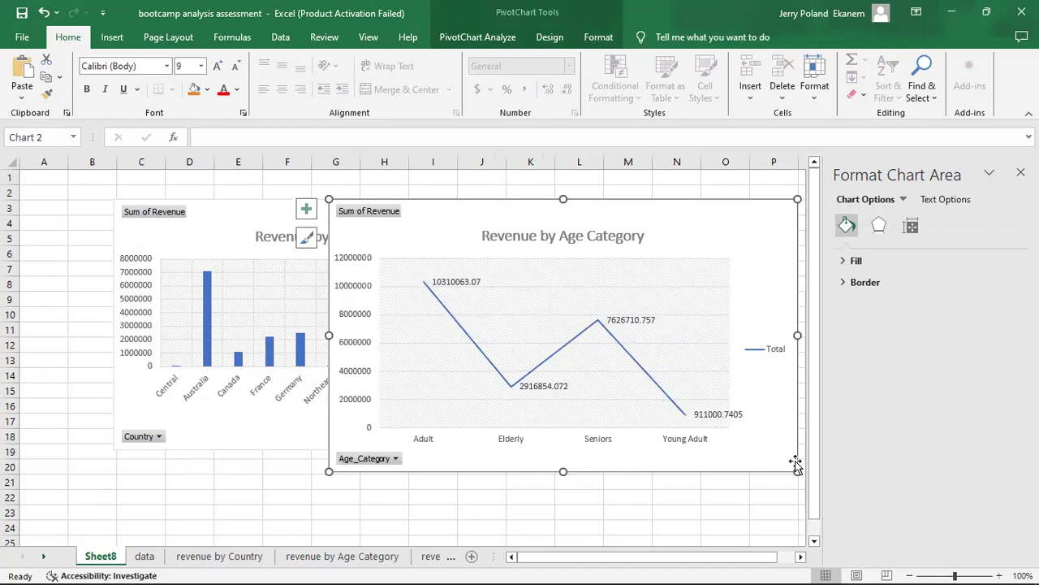
drag(796, 470, 663, 439)
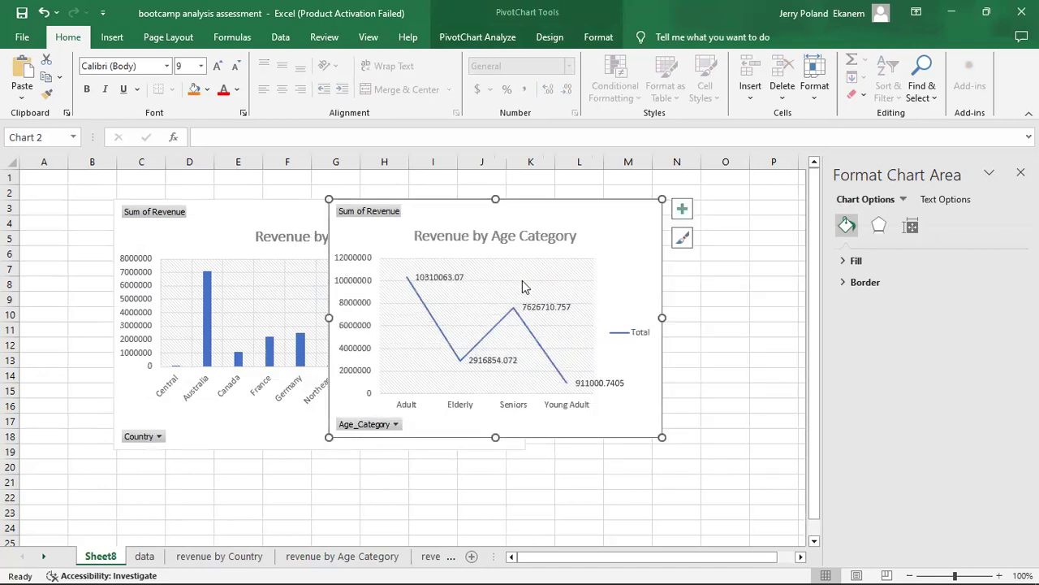
drag(533, 212, 722, 204)
click(1021, 173)
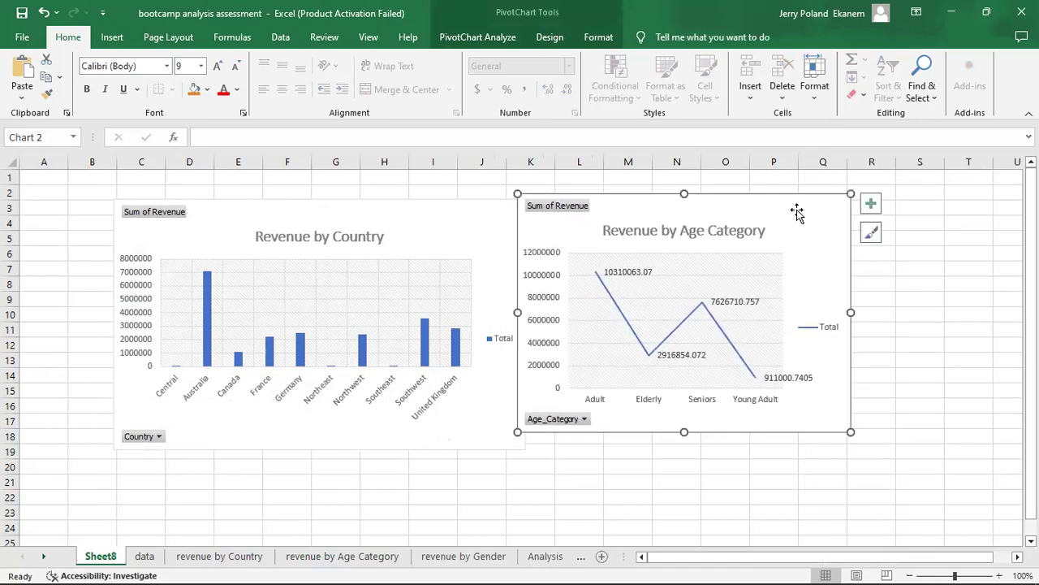
mouse_move(795, 211)
mouse_down()
mouse_move(812, 203)
mouse_move(812, 219)
mouse_up()
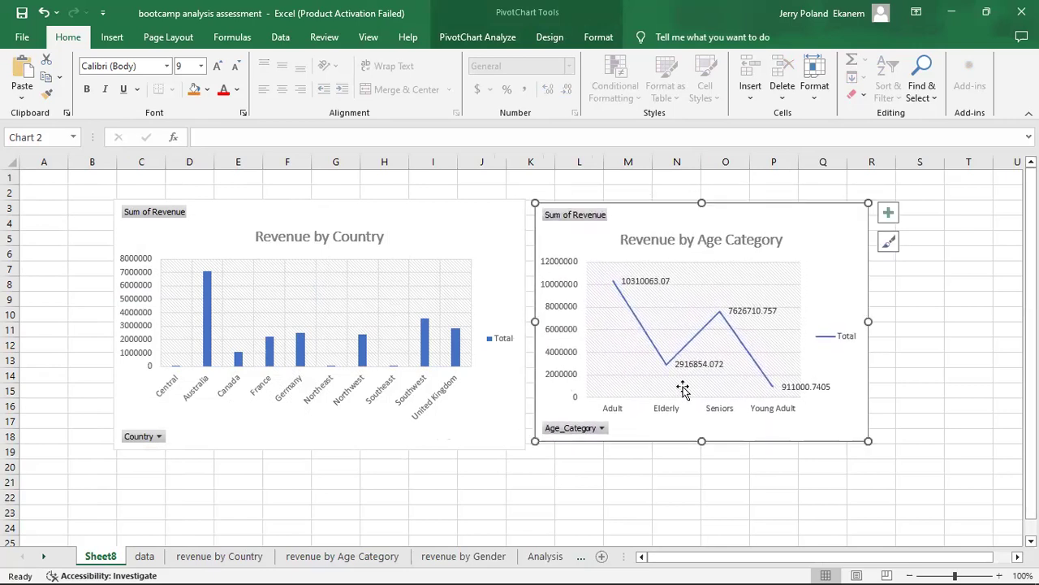
drag(702, 437, 701, 446)
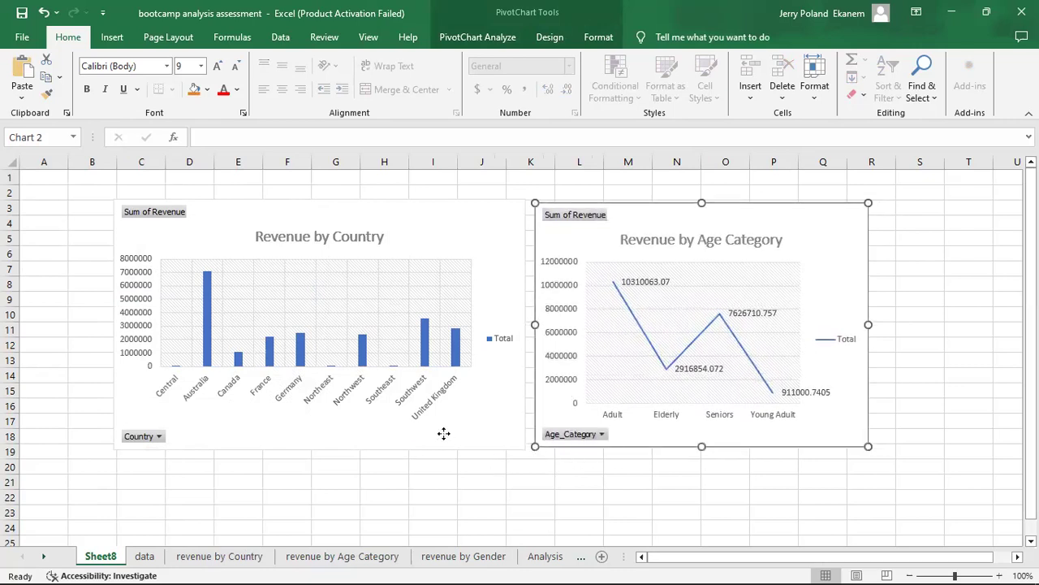
Reduce the Revenue by Country chart so it spans roughly columns C to I and ends at row 17.
click(329, 443)
drag(320, 447, 320, 438)
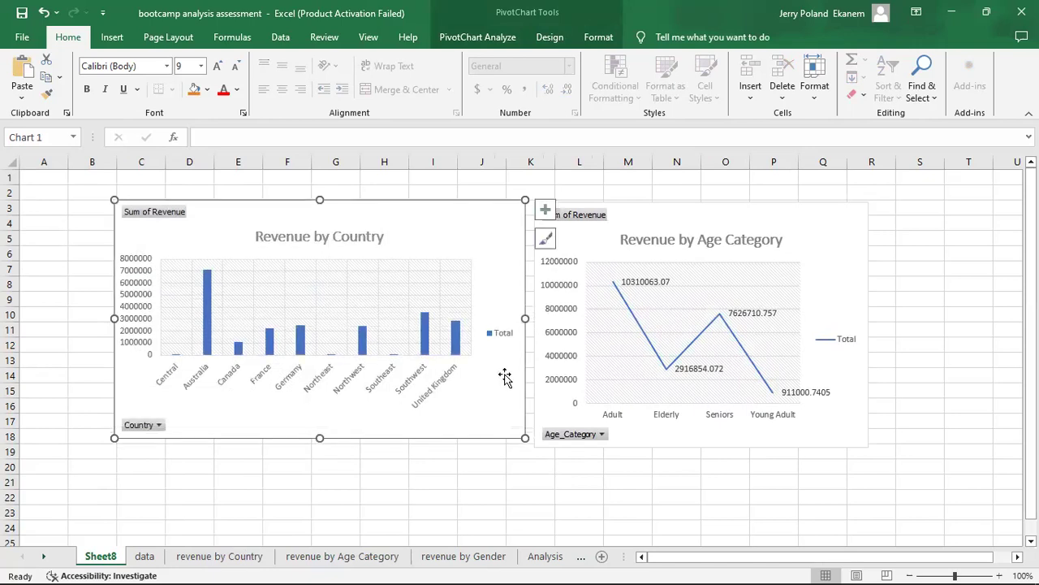
click(514, 492)
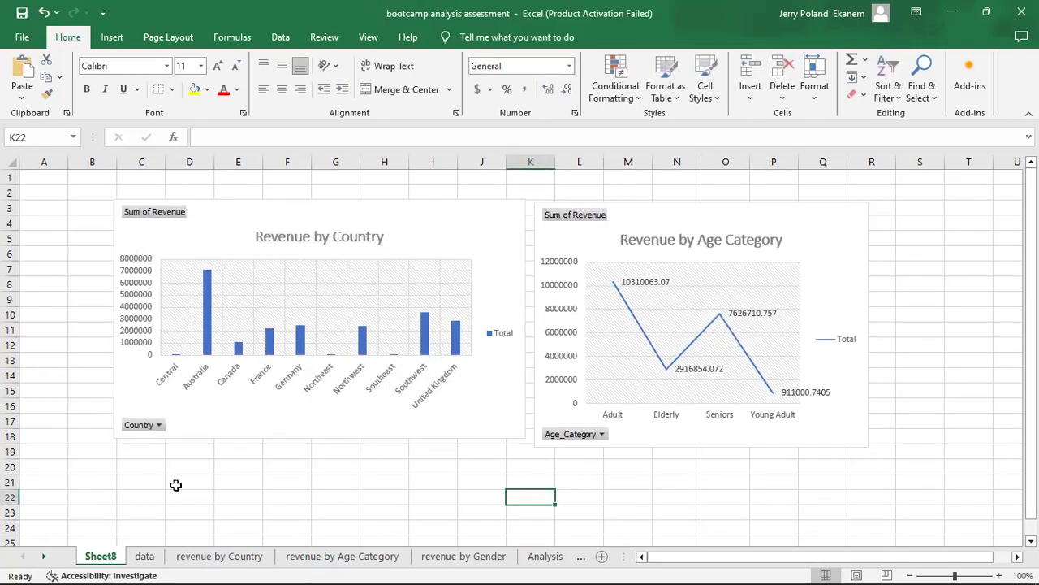
click(525, 437)
drag(526, 438, 458, 425)
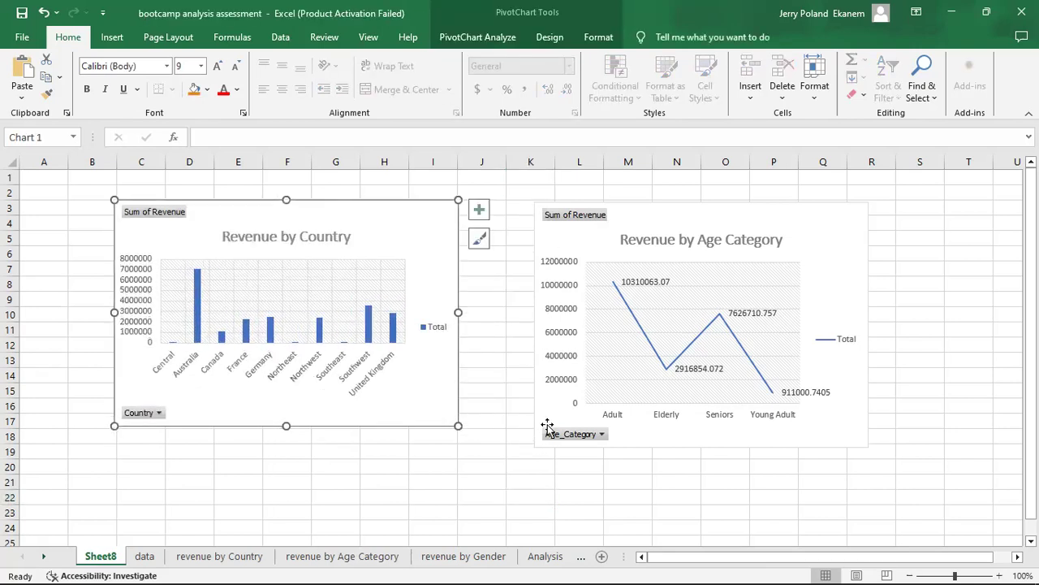
Shrink the Revenue by Age Category chart to end near row 17 and move it right next to the Country chart.
click(867, 446)
drag(867, 446, 833, 423)
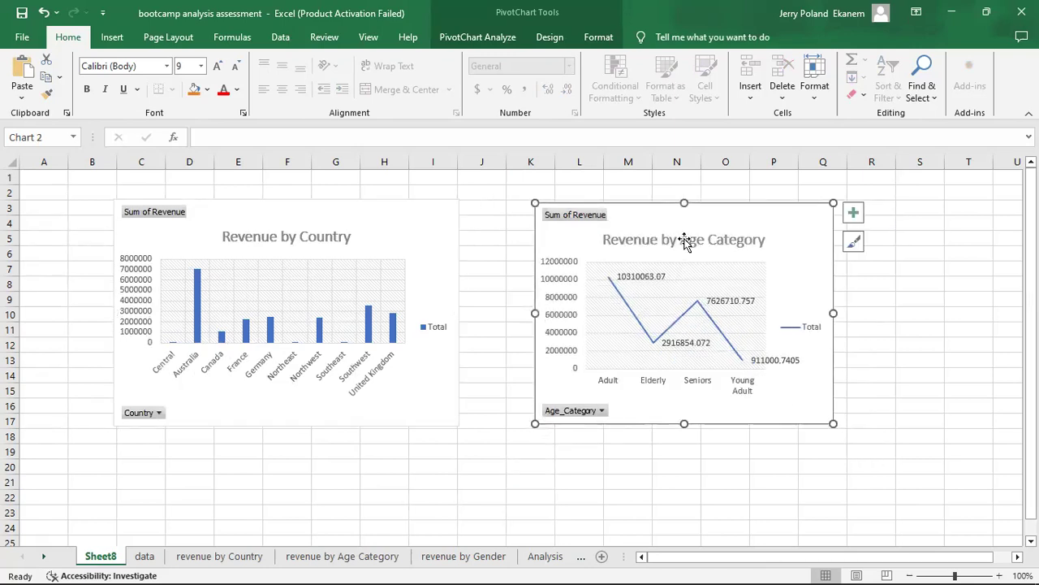
mouse_move(733, 234)
mouse_down()
mouse_move(647, 227)
mouse_move(725, 238)
mouse_up()
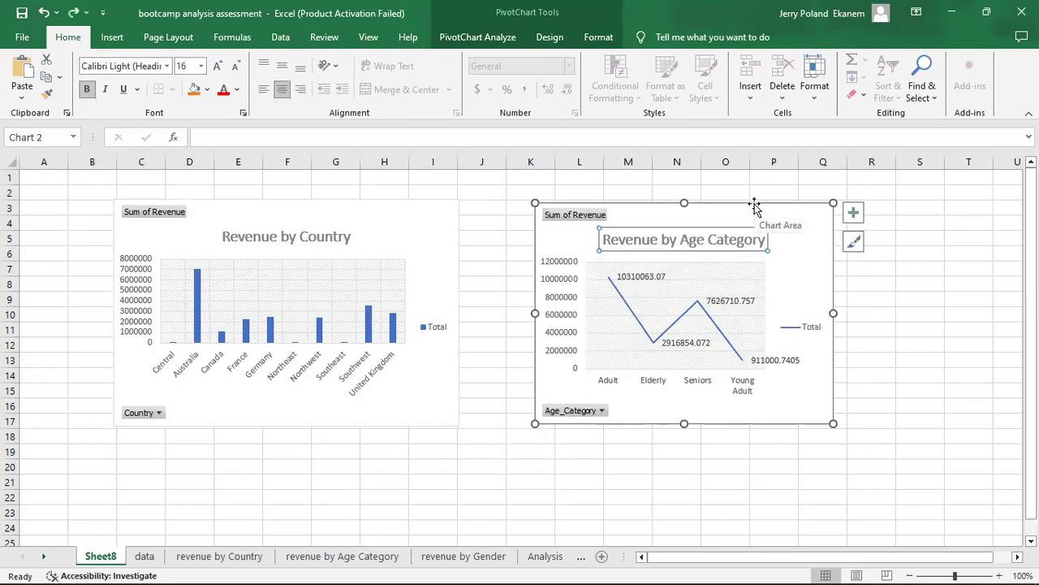
drag(784, 211, 710, 206)
Copy the Revenue by Gender pie chart from its own sheet and return to Sheet8.
click(469, 559)
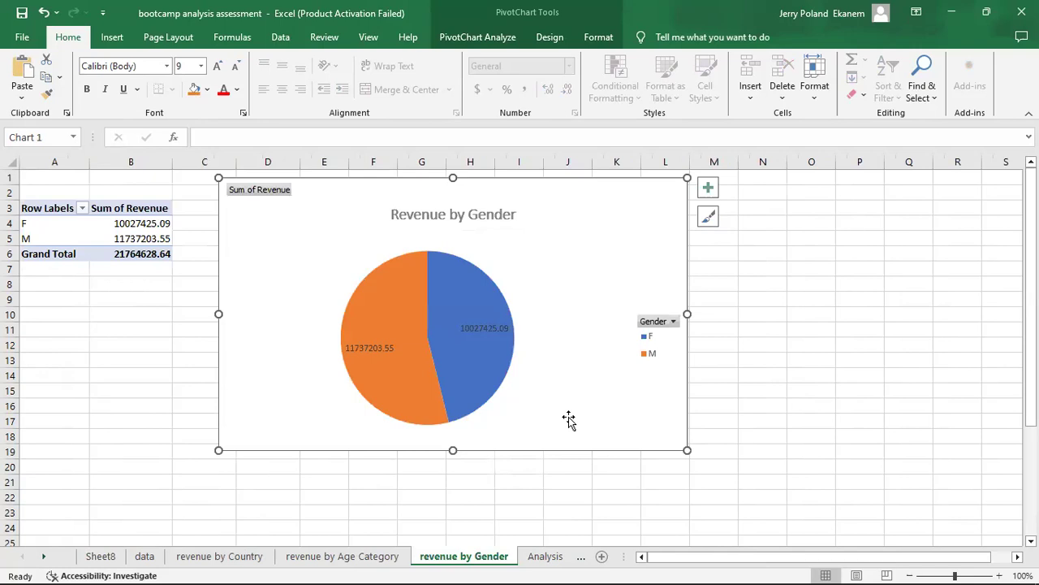
click(203, 559)
click(111, 559)
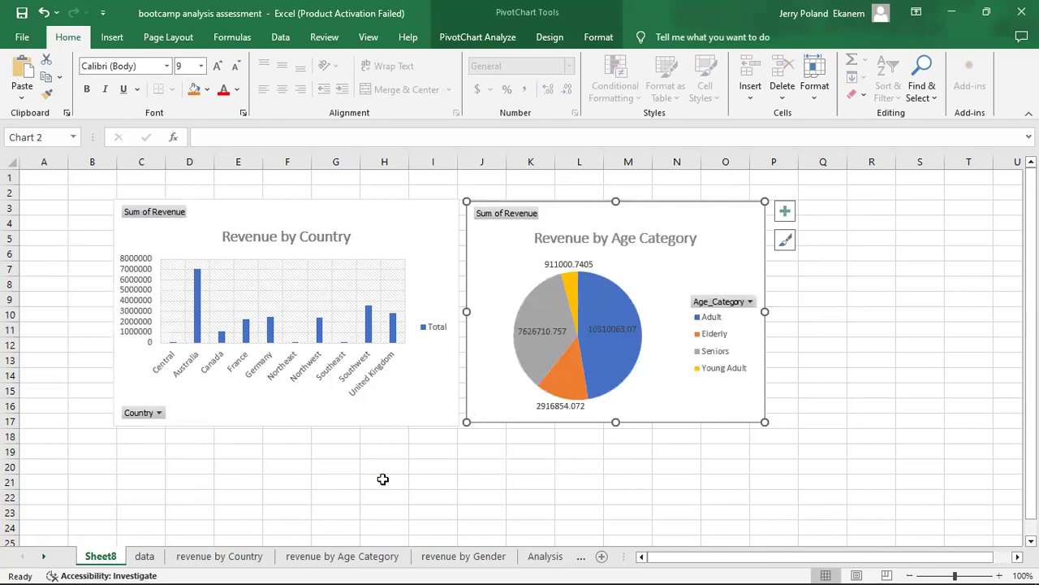
Undo the last changes to the Revenue by Age Category chart to restore the line chart beside the Country chart.
drag(707, 260, 771, 256)
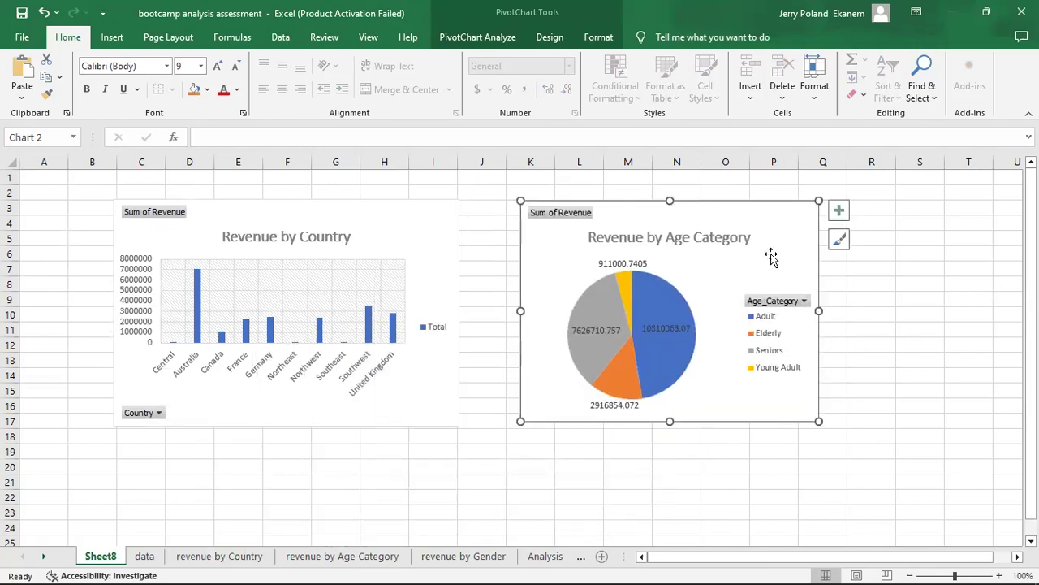
key(ctrl+z)
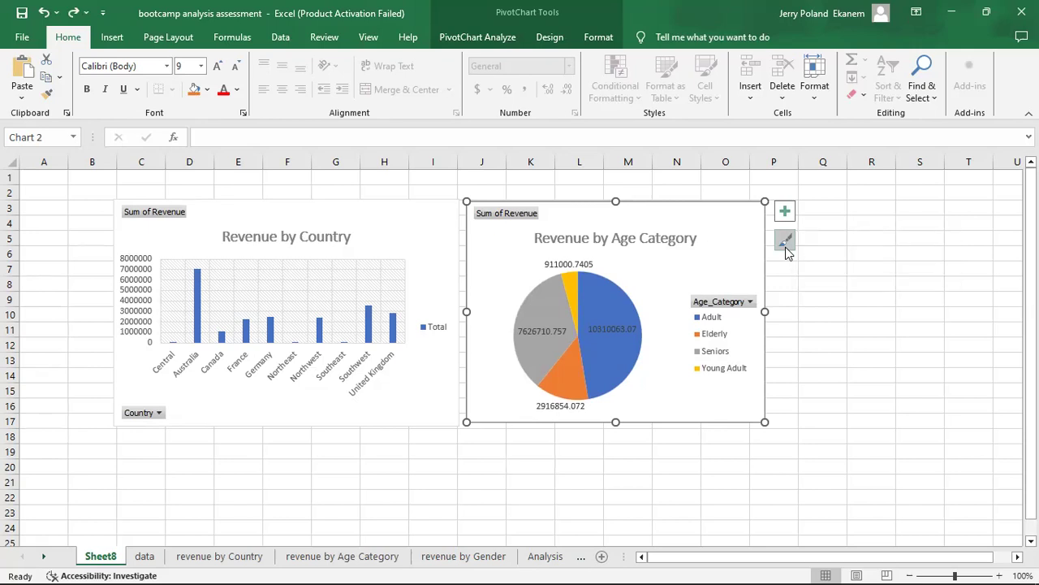
key(ctrl+z)
Paste the Revenue by Gender pie chart into Sheet8 and place it below the Revenue by Country chart, starting near row 18.
click(801, 466)
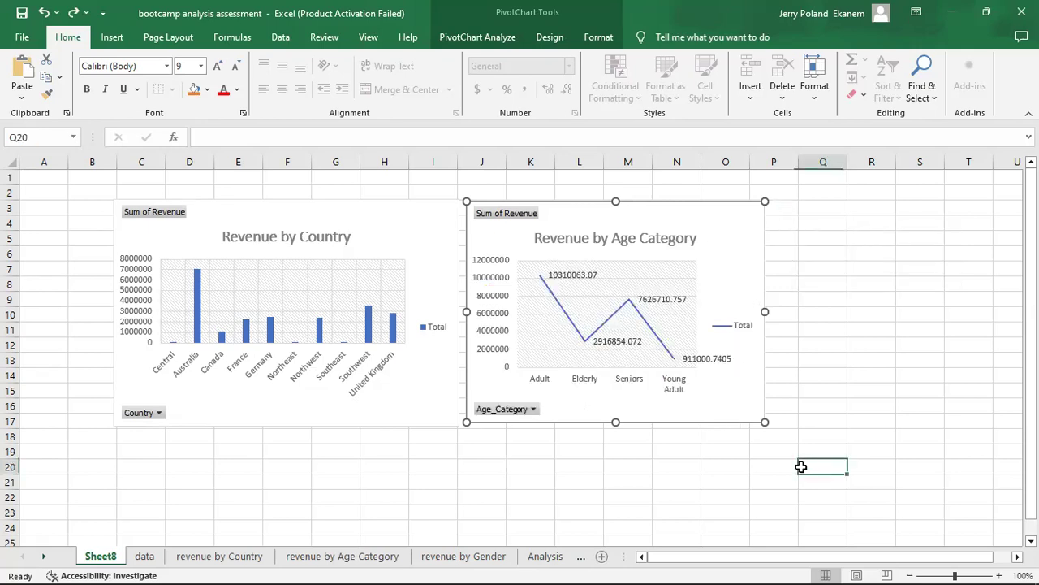
key(ctrl+v)
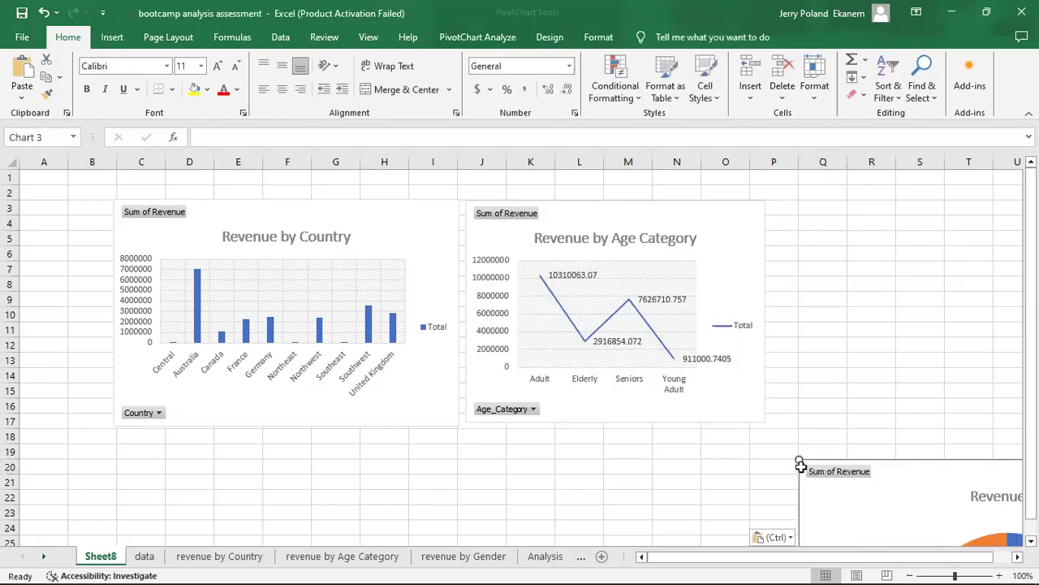
drag(971, 482, 325, 449)
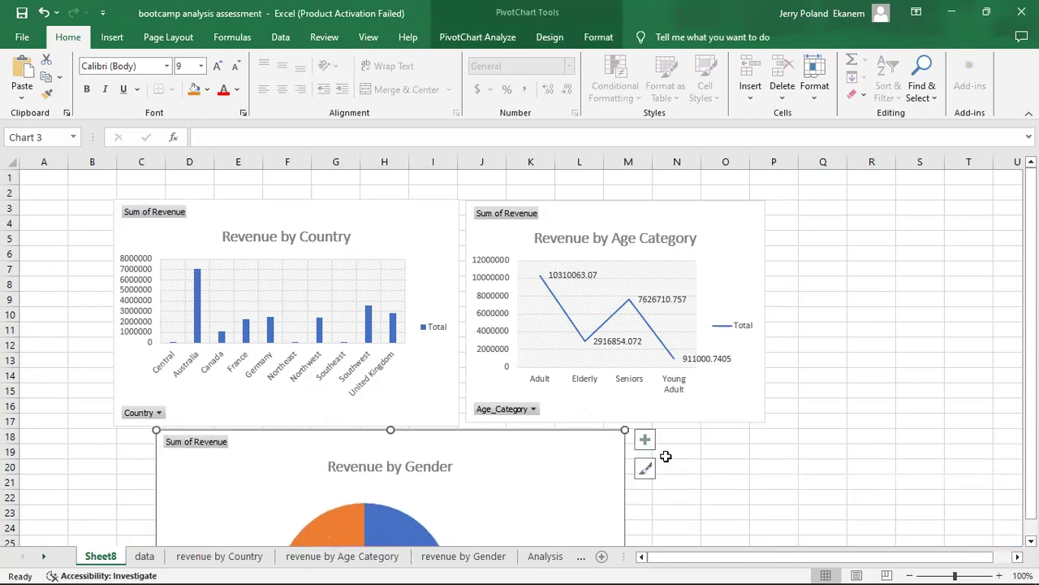
Shrink the Revenue by Gender chart so it spans roughly columns D to I and rows 18 to 30.
drag(1032, 343, 1031, 357)
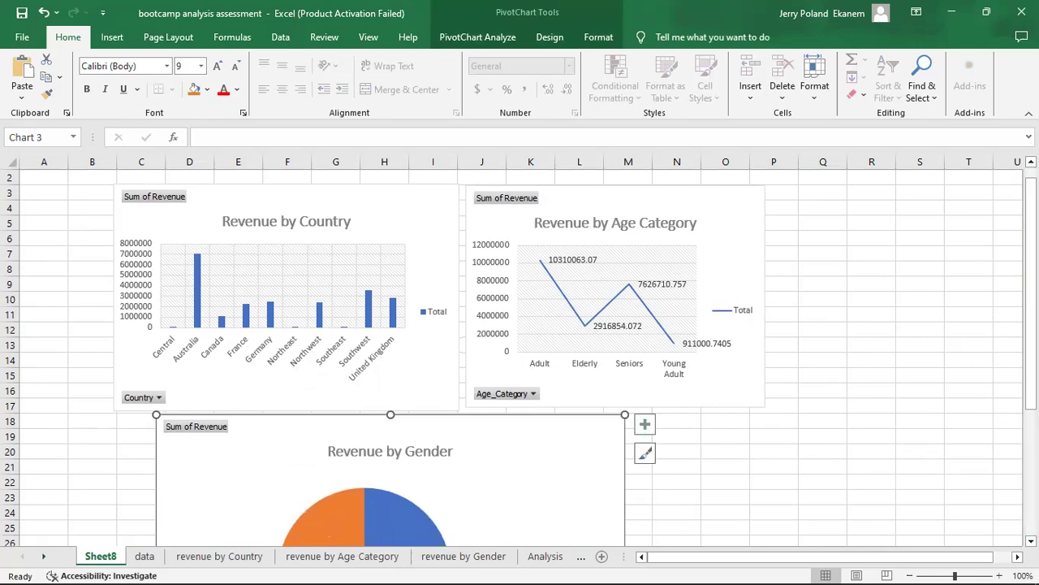
click(1031, 541)
click(1032, 541)
click(1032, 541)
click(1032, 541)
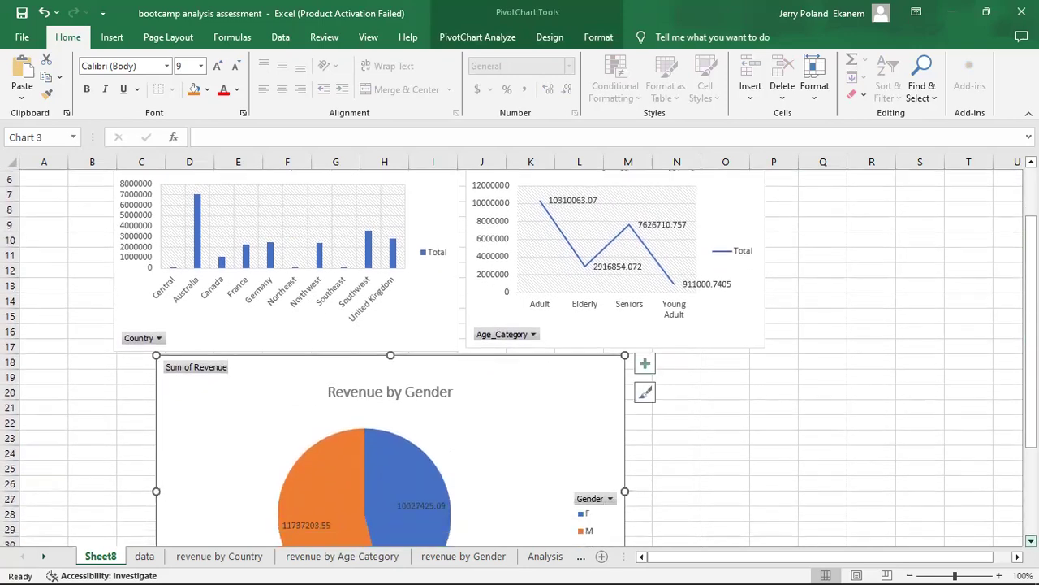
click(1032, 541)
click(1031, 541)
click(1031, 541)
click(1032, 541)
click(1031, 541)
click(1032, 541)
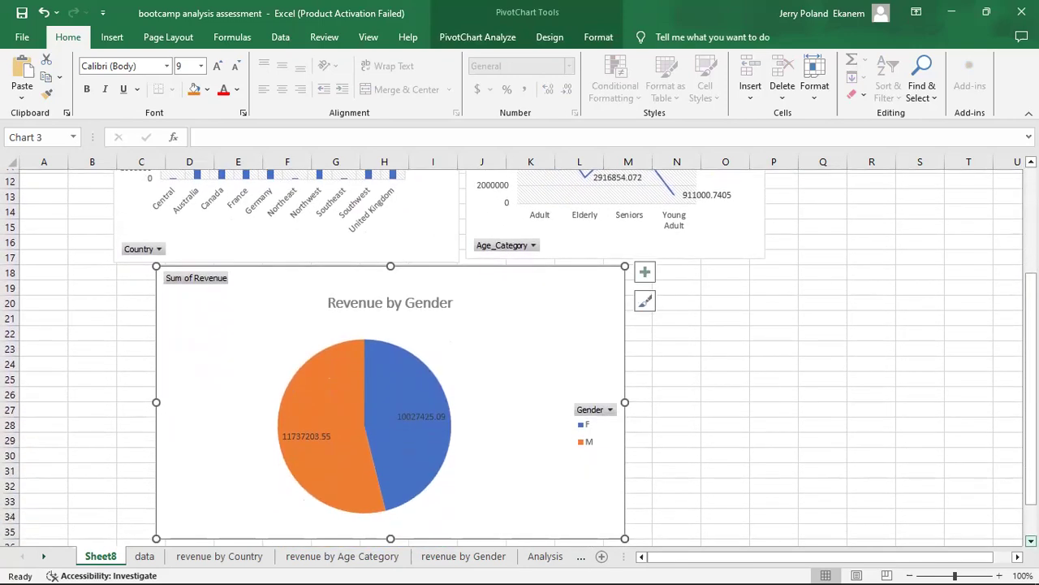
click(1031, 541)
click(1031, 541)
drag(626, 506, 452, 425)
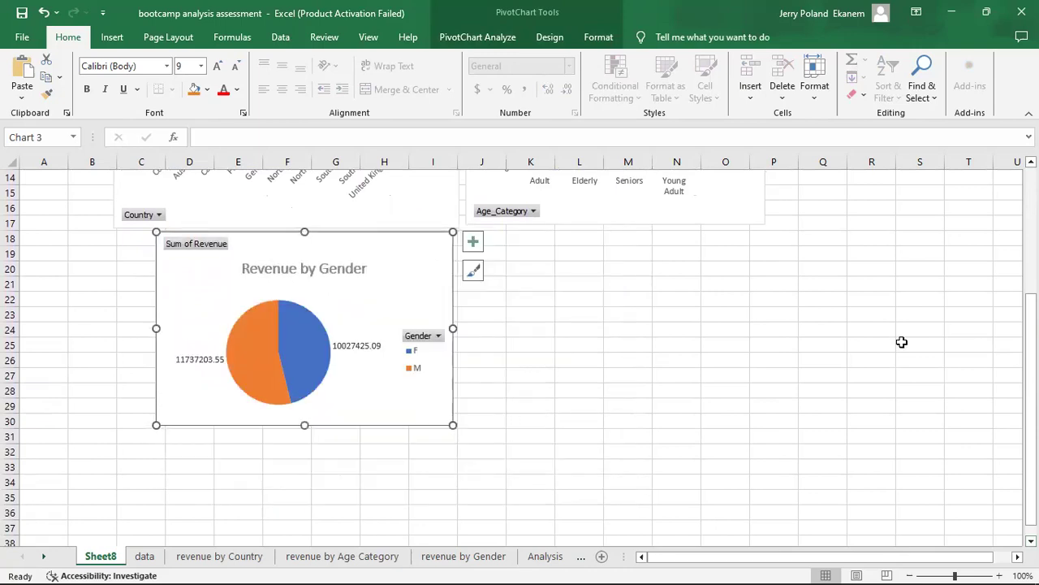
Shift the Revenue by Gender chart left beneath the Country chart and narrow the Country chart to align their right edges.
drag(1032, 354, 1031, 341)
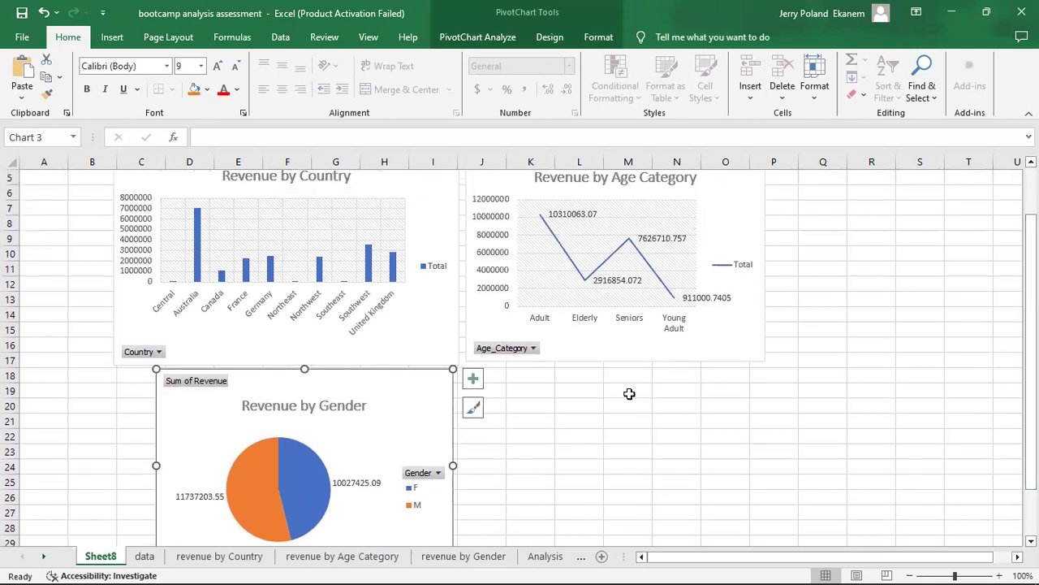
drag(405, 392, 369, 391)
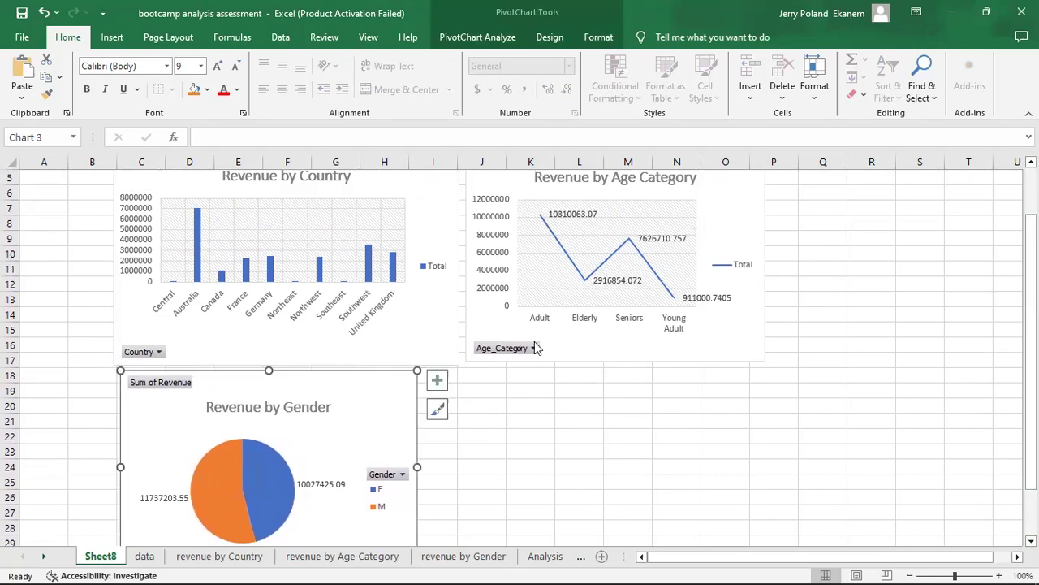
click(437, 326)
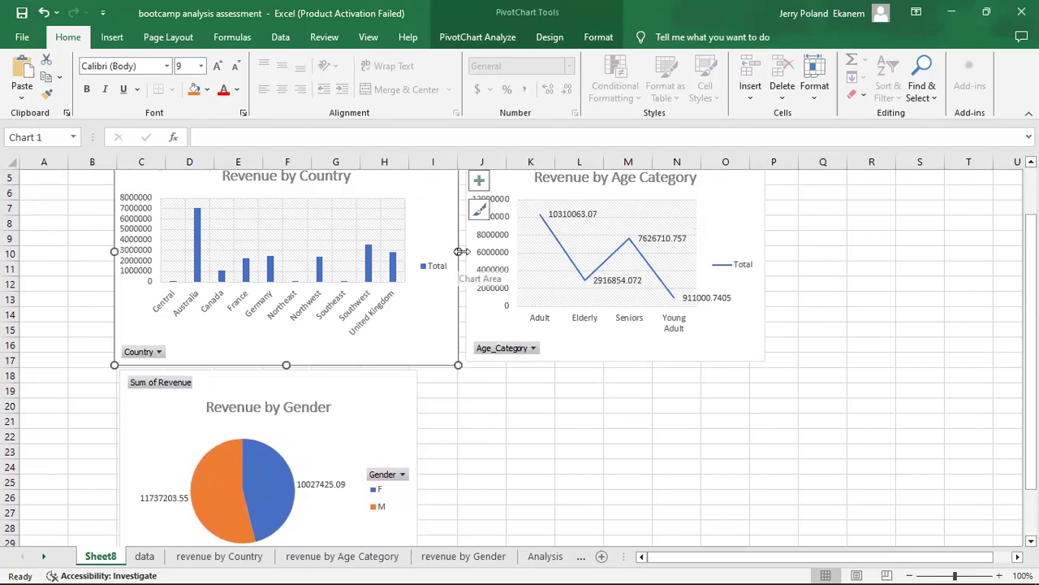
drag(457, 251, 417, 251)
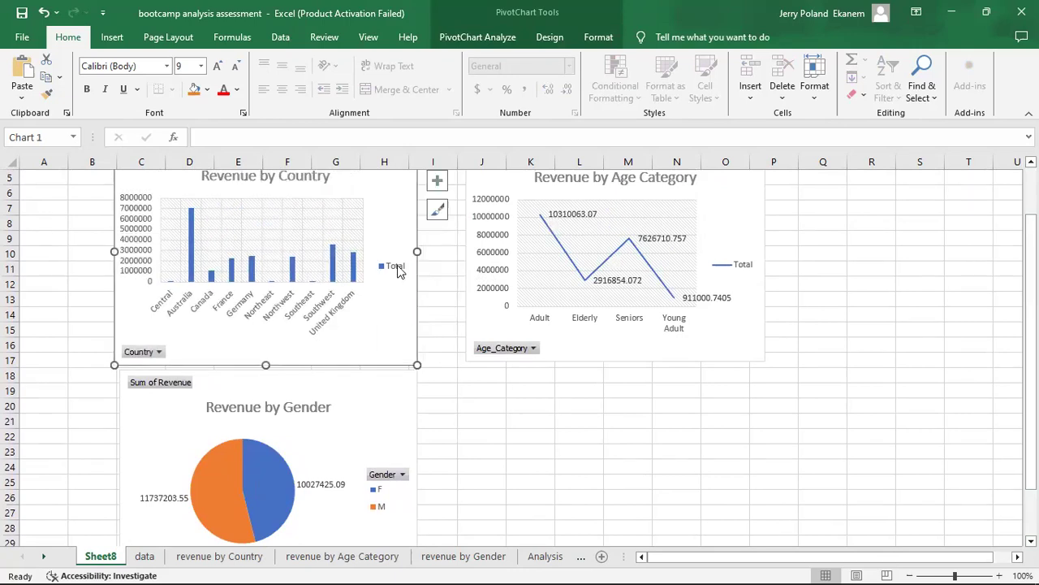
Delete the Total legends from the Revenue by Country and Revenue by Age Category charts.
click(393, 273)
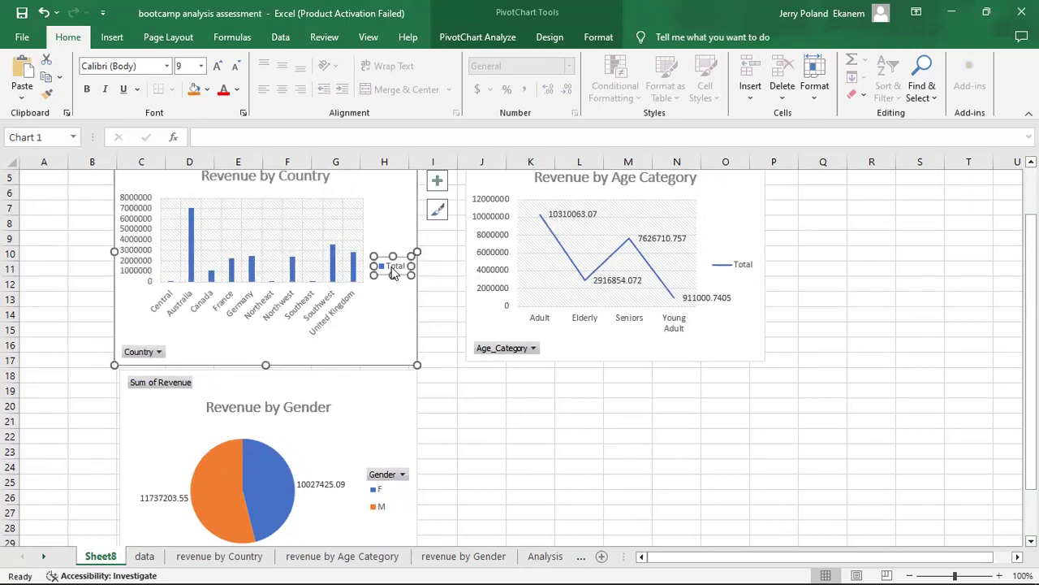
key(Delete)
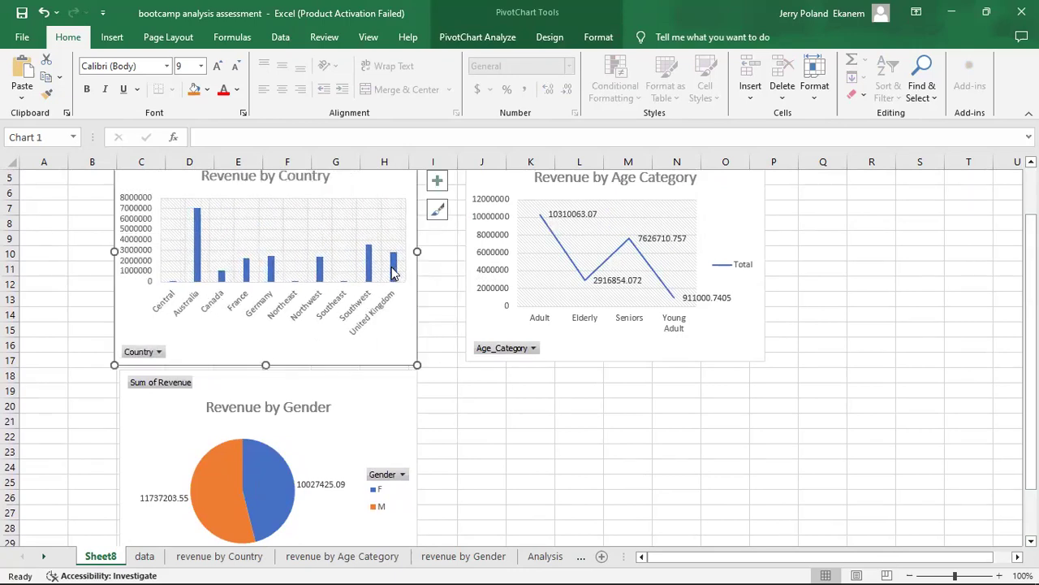
click(527, 465)
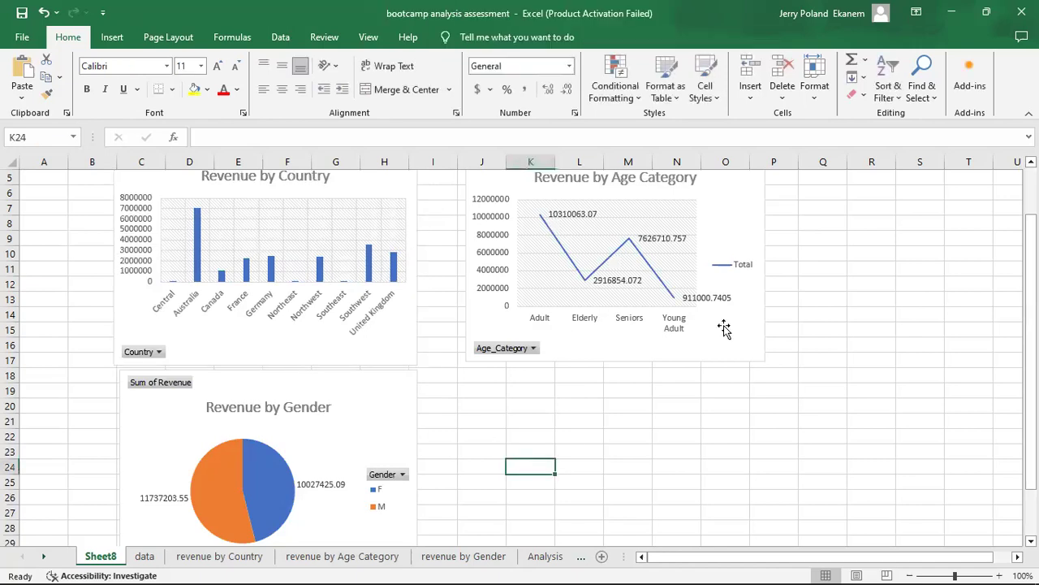
click(743, 268)
key(Delete)
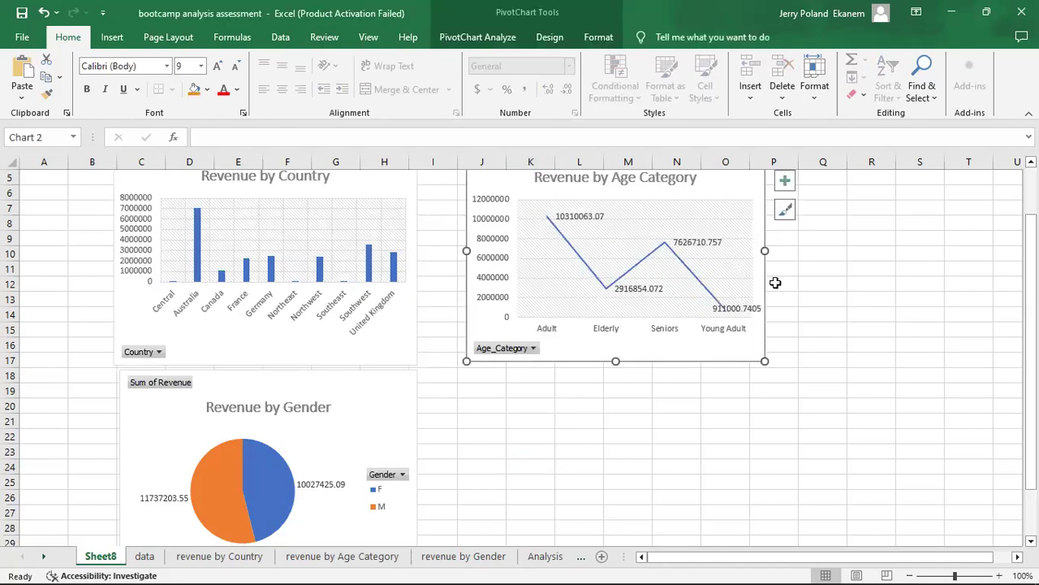
click(823, 348)
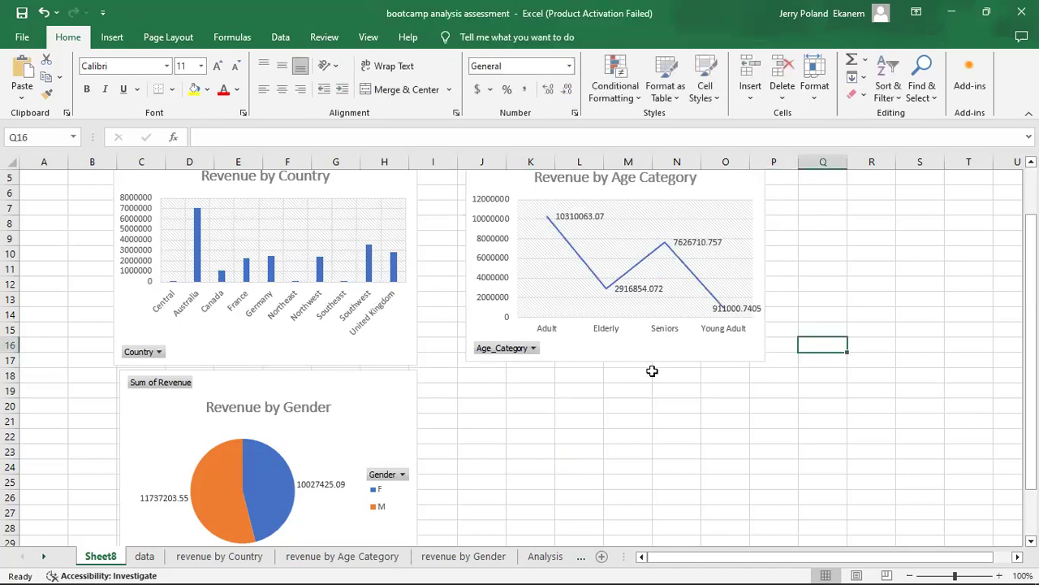
mouse_move(1032, 267)
mouse_down()
mouse_move(1031, 241)
mouse_move(1031, 260)
mouse_up()
right_click(514, 379)
click(514, 379)
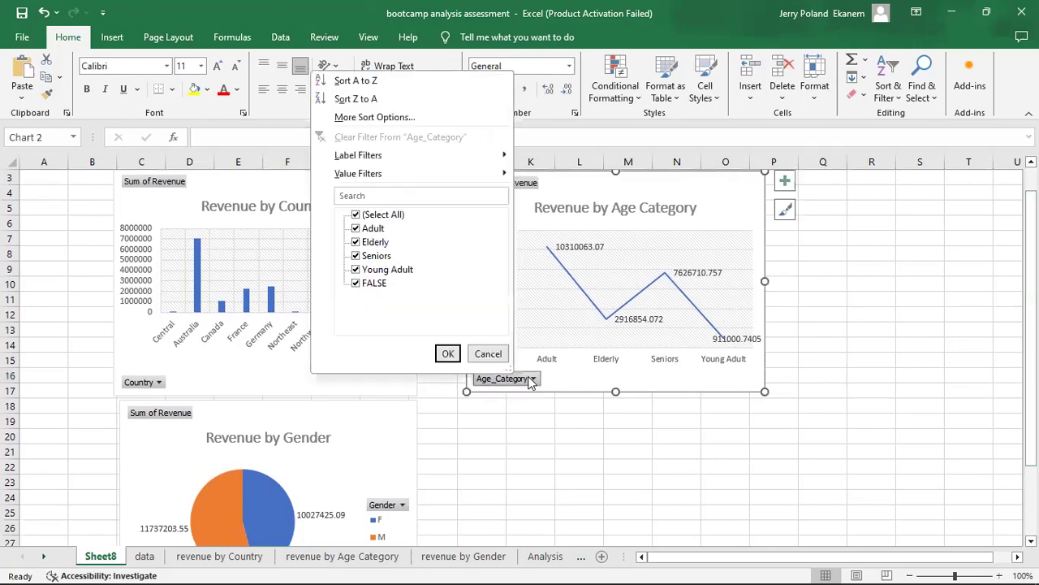
click(485, 359)
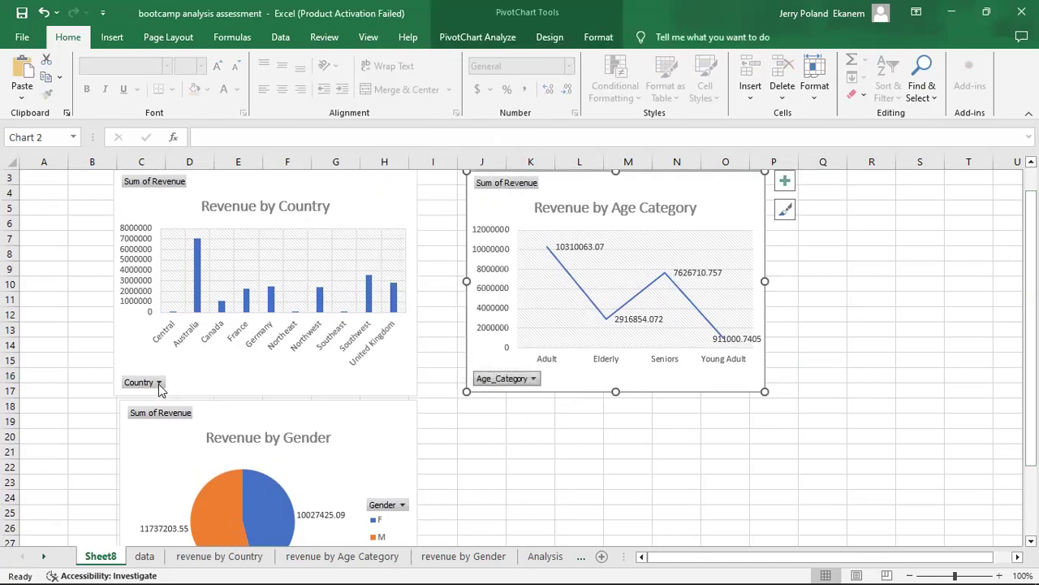
Move the Revenue by Age Category chart closer to the Revenue by Country chart, starting in column I.
drag(726, 183, 690, 183)
click(862, 404)
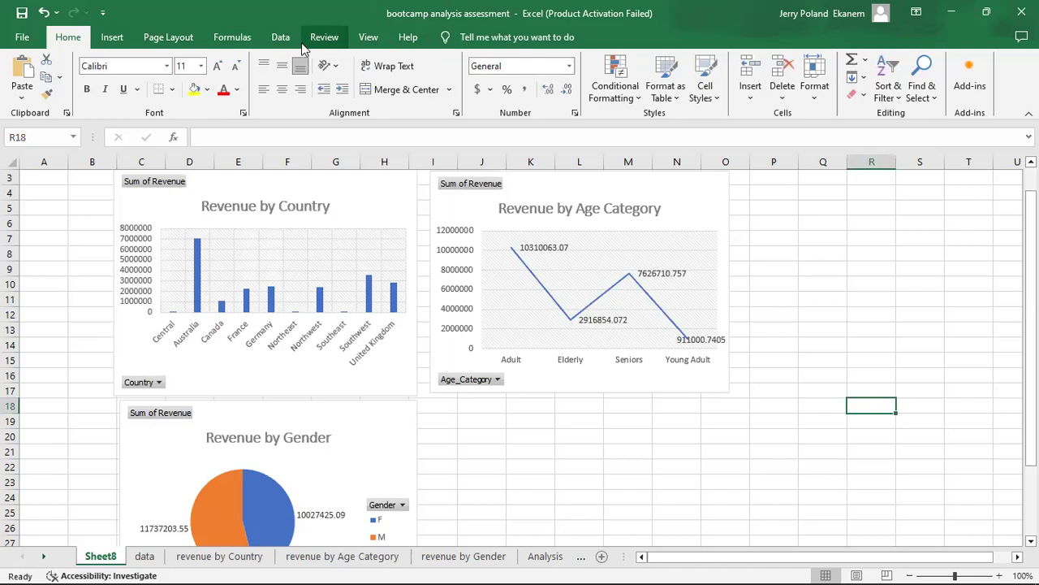
Insert a slicer for the Weekday field from the Revenue by Country chart.
click(369, 188)
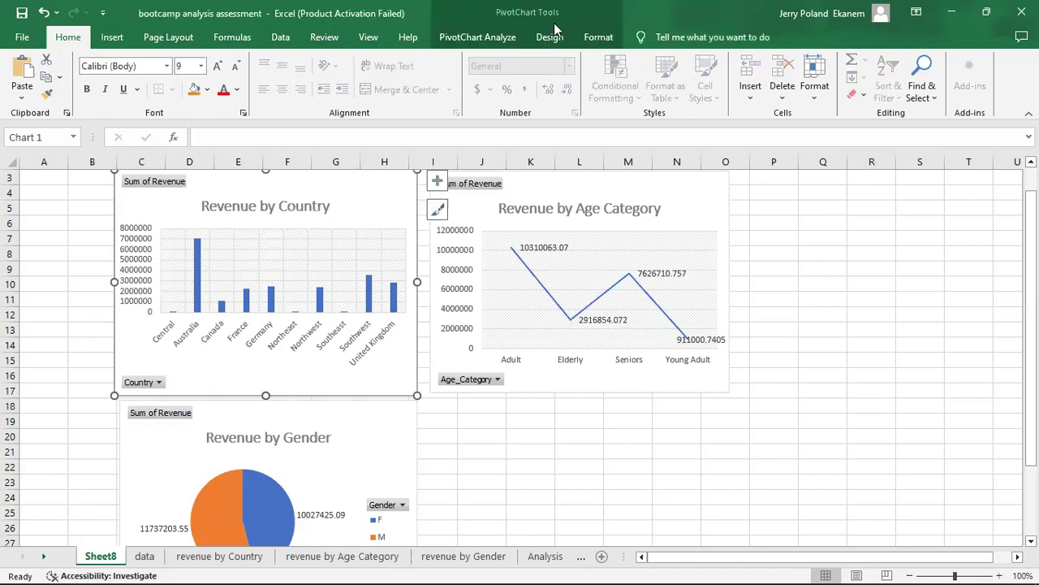
click(549, 38)
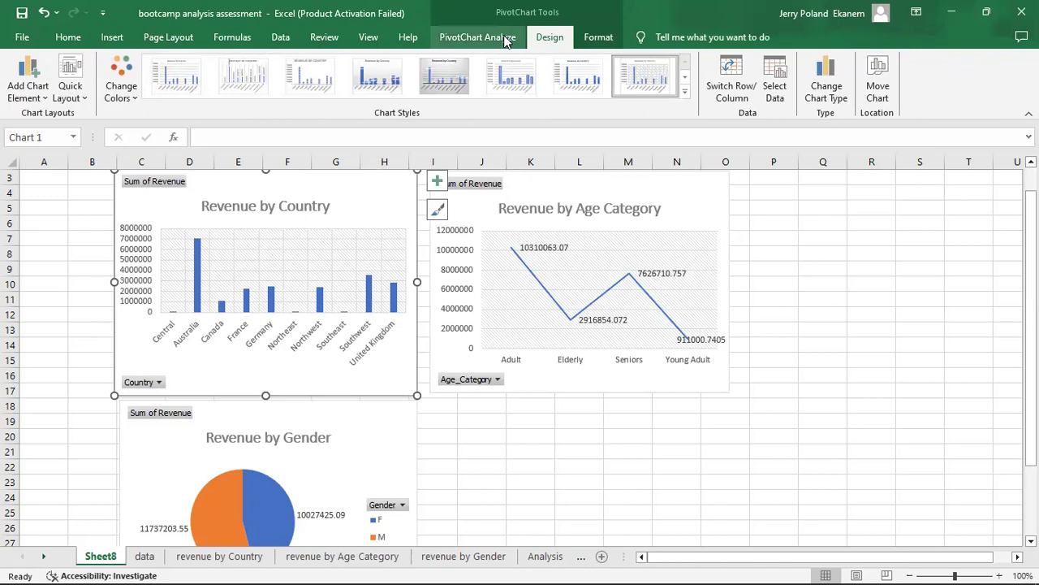
click(506, 41)
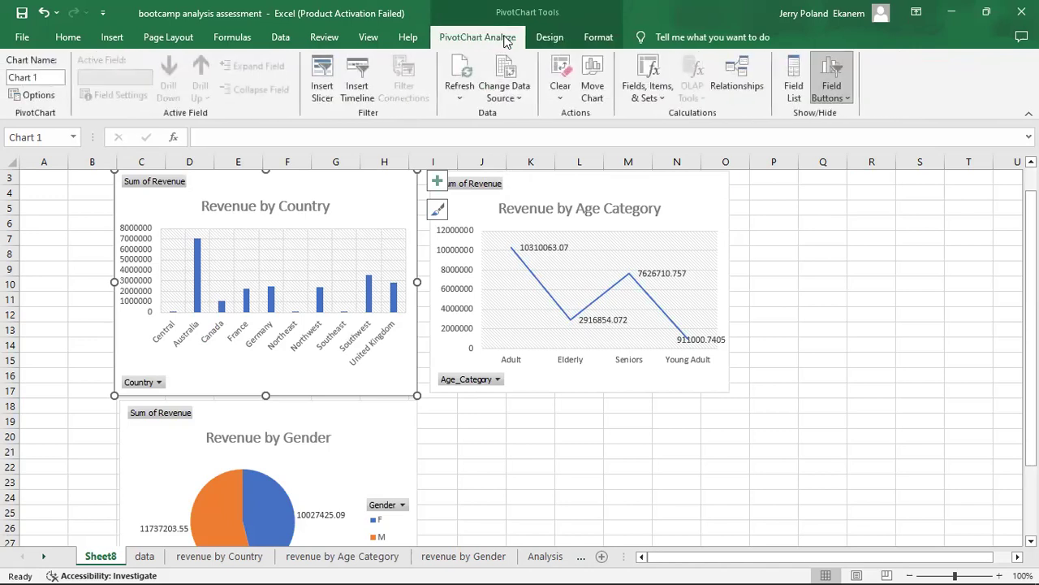
click(322, 91)
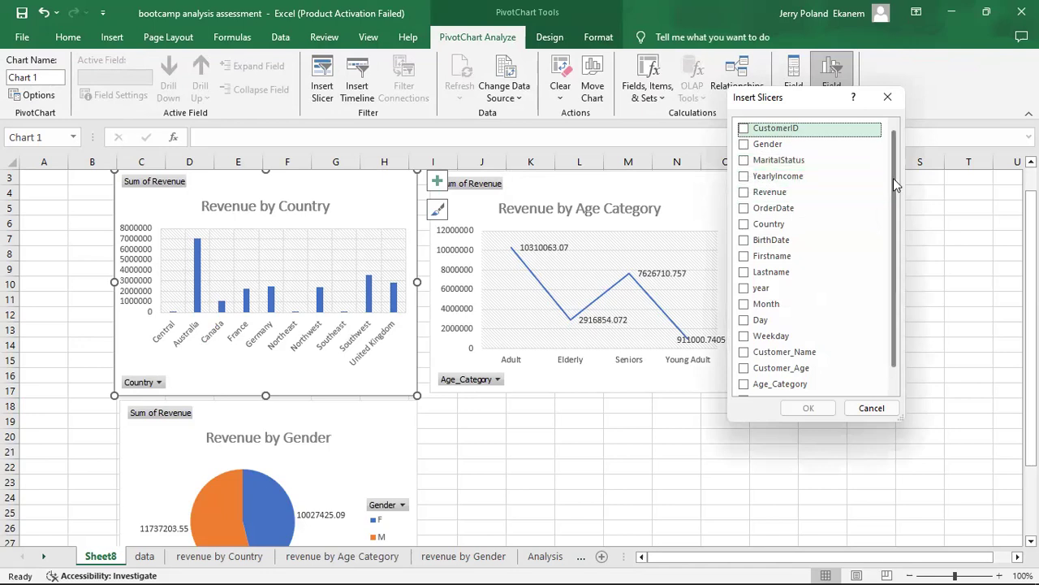
drag(893, 178, 898, 225)
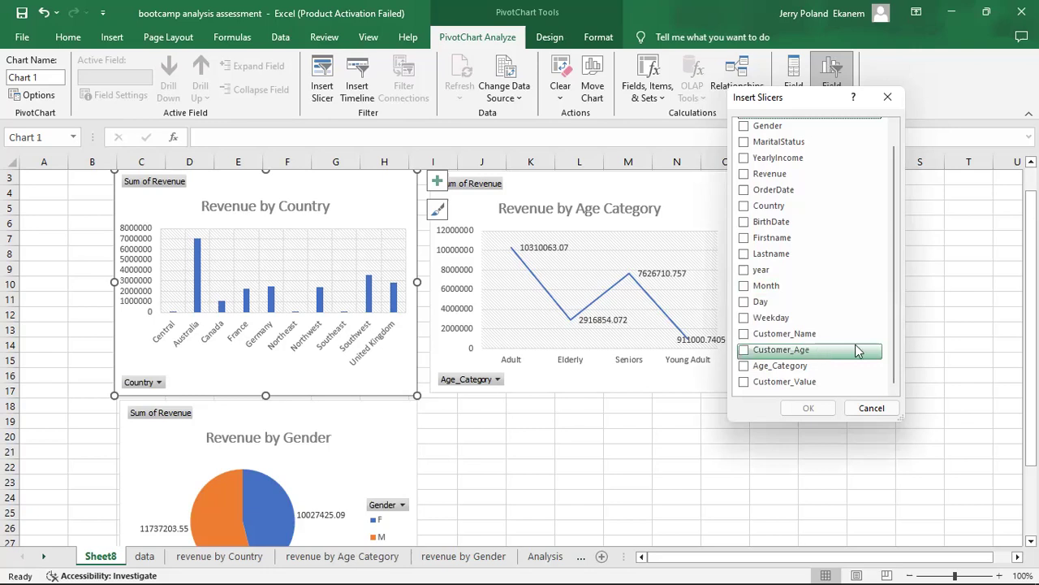
click(769, 324)
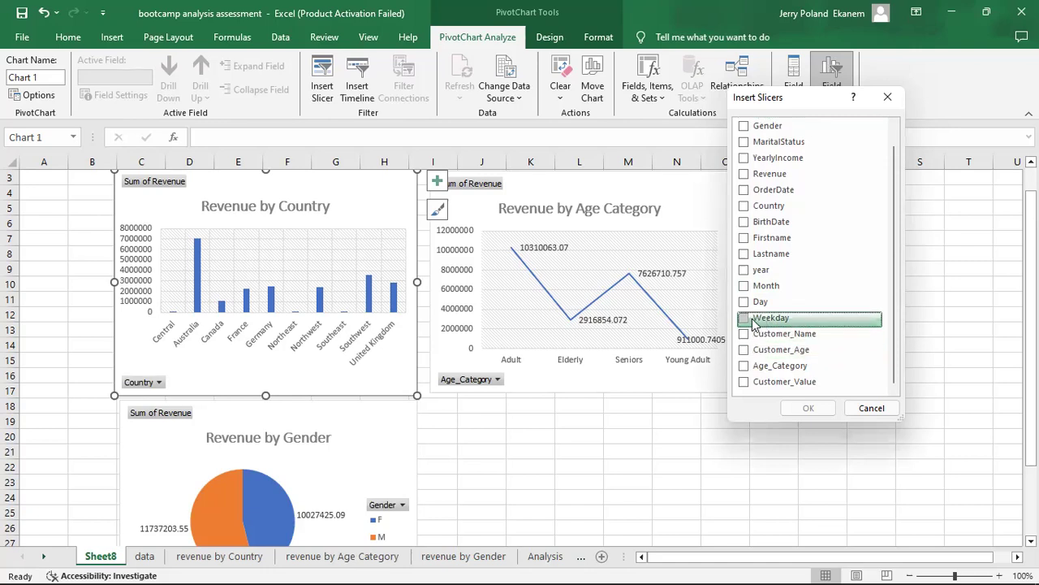
click(748, 322)
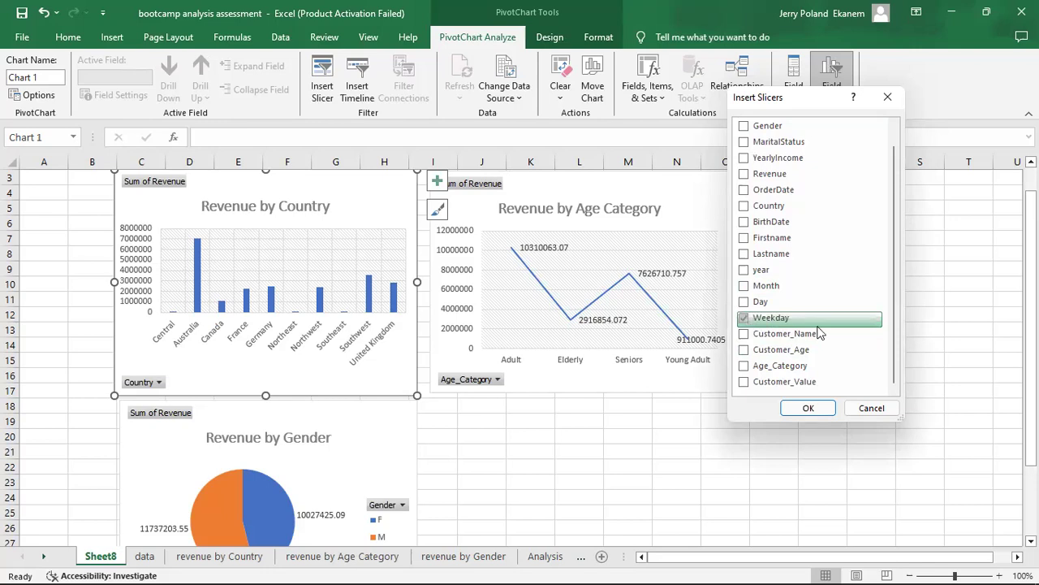
click(822, 410)
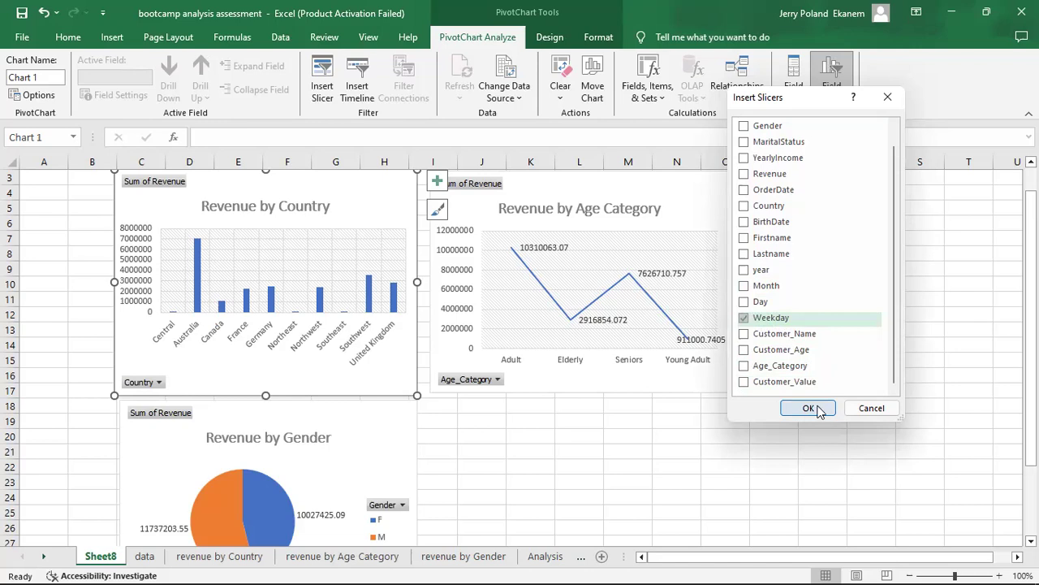
click(823, 411)
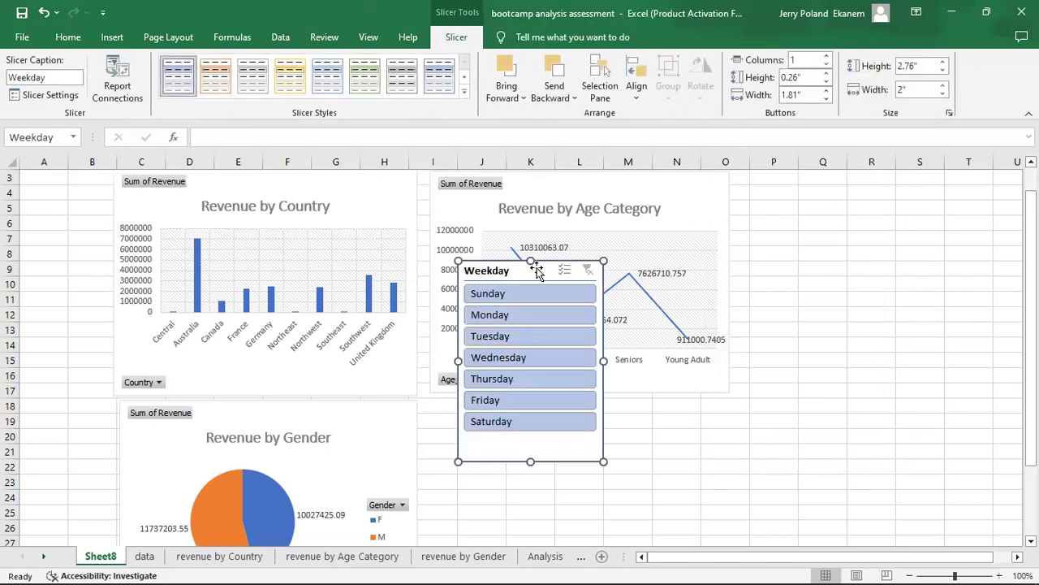
Move the Weekday slicer to columns A and B beside the Country chart and narrow it to about 1.34 inches.
drag(536, 270, 55, 212)
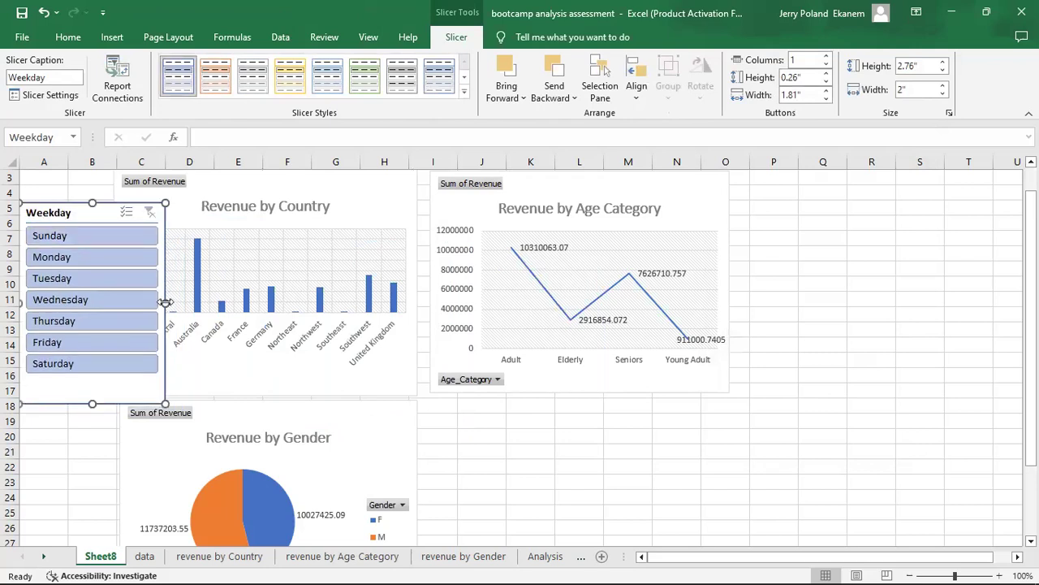
drag(165, 302, 117, 299)
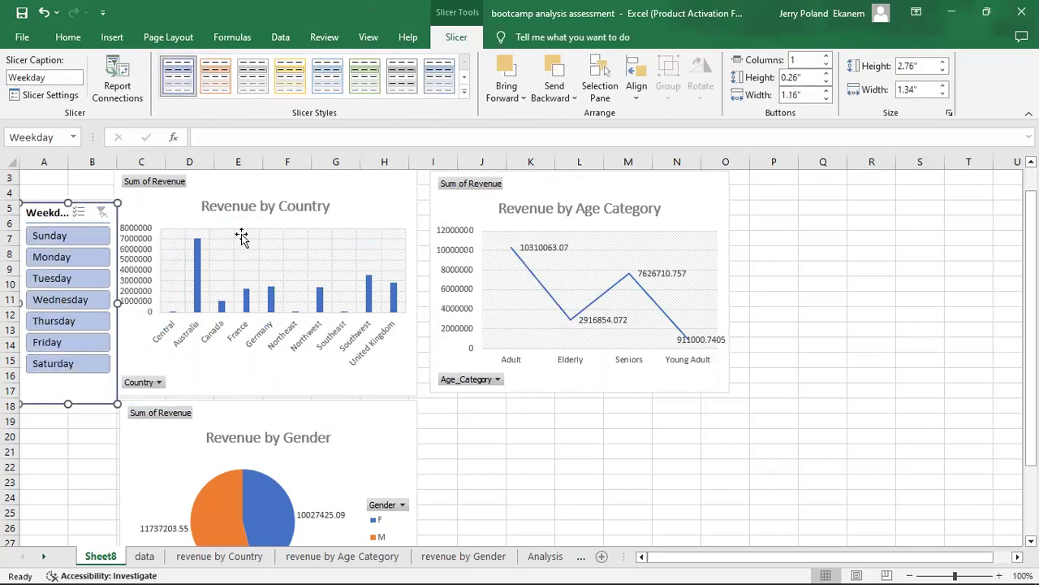
Shift the Age Category chart right to about column K and the Country chart to about column D, leaving space beside the slicer.
click(342, 181)
drag(680, 178, 759, 179)
drag(360, 179, 401, 193)
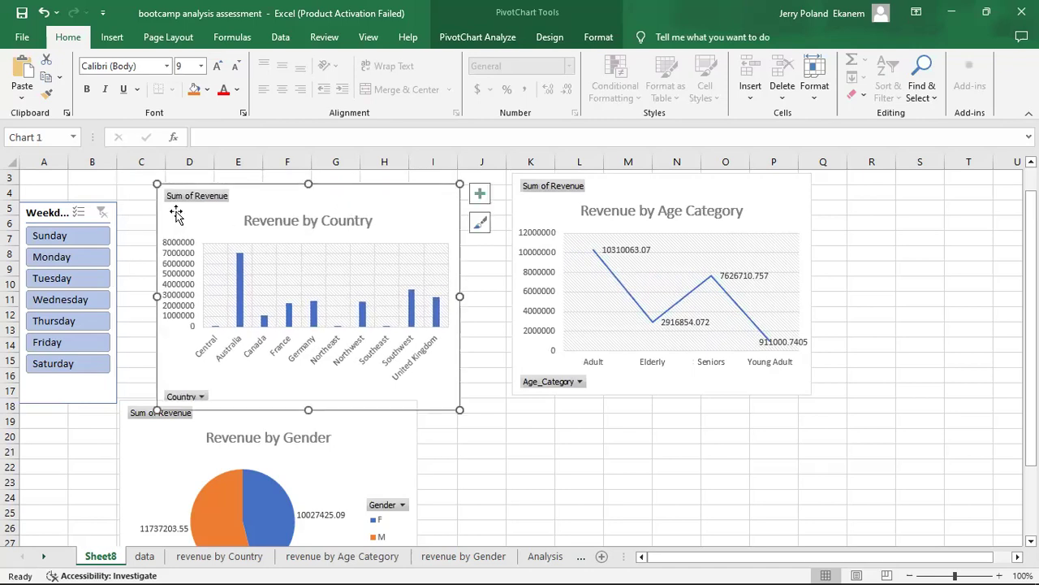
Widen the Weekday slicer to about 1.54 inches, and align the Revenue by Gender chart beneath the Country chart.
click(101, 385)
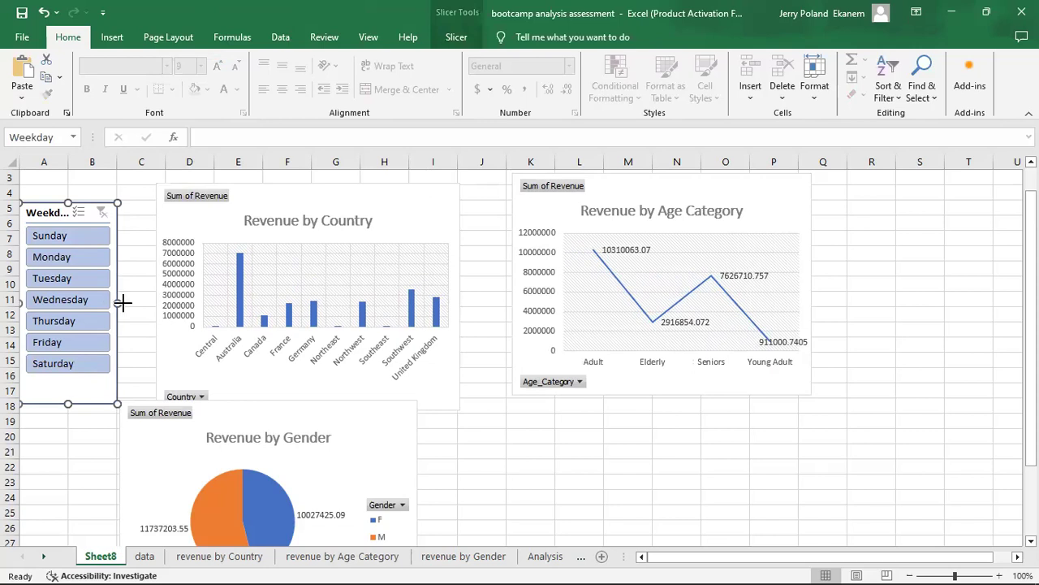
drag(122, 303, 132, 302)
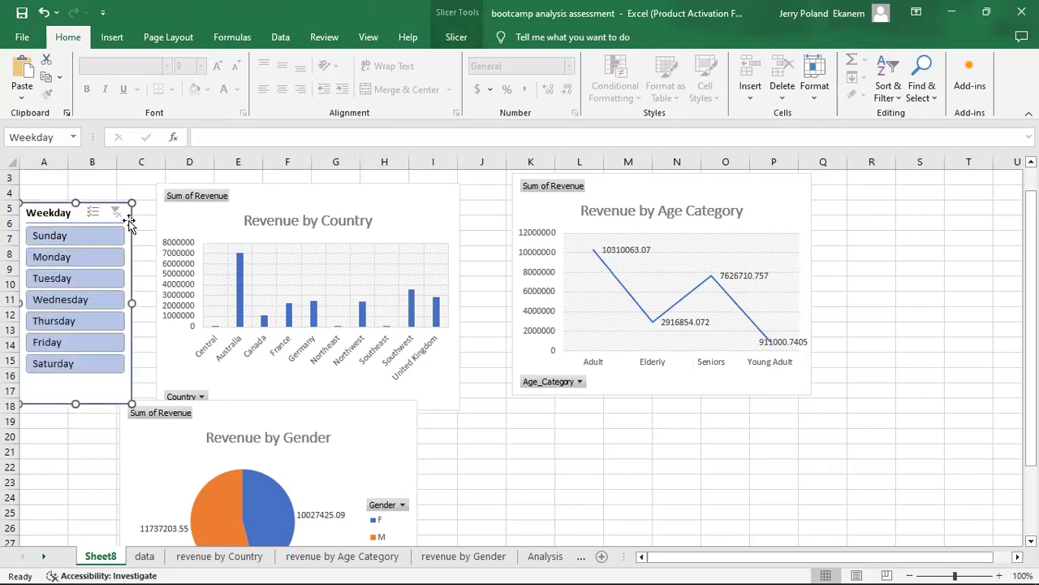
mouse_move(126, 213)
mouse_down()
mouse_move(126, 198)
mouse_move(129, 208)
mouse_up()
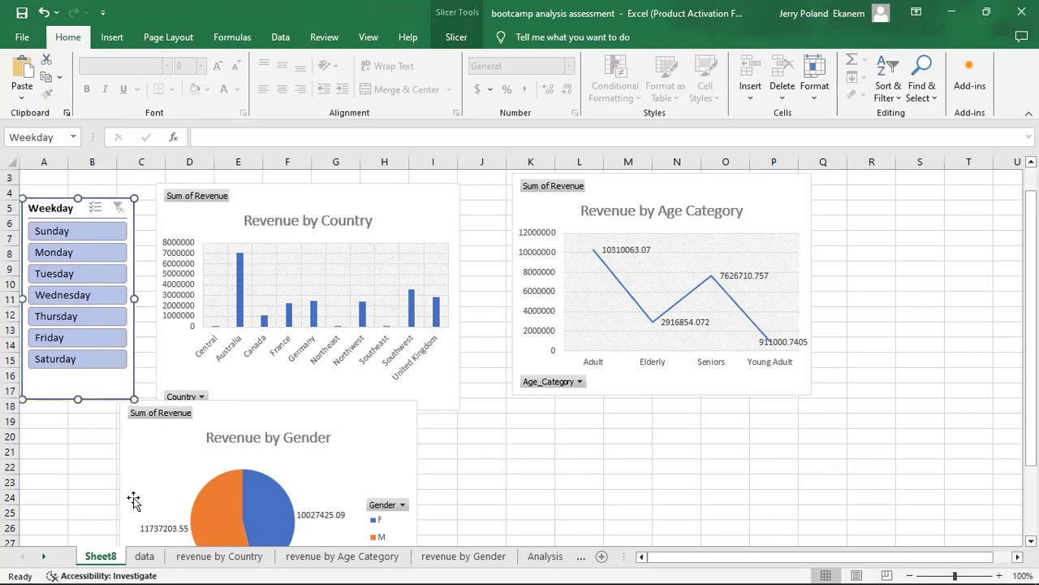
drag(381, 412, 417, 427)
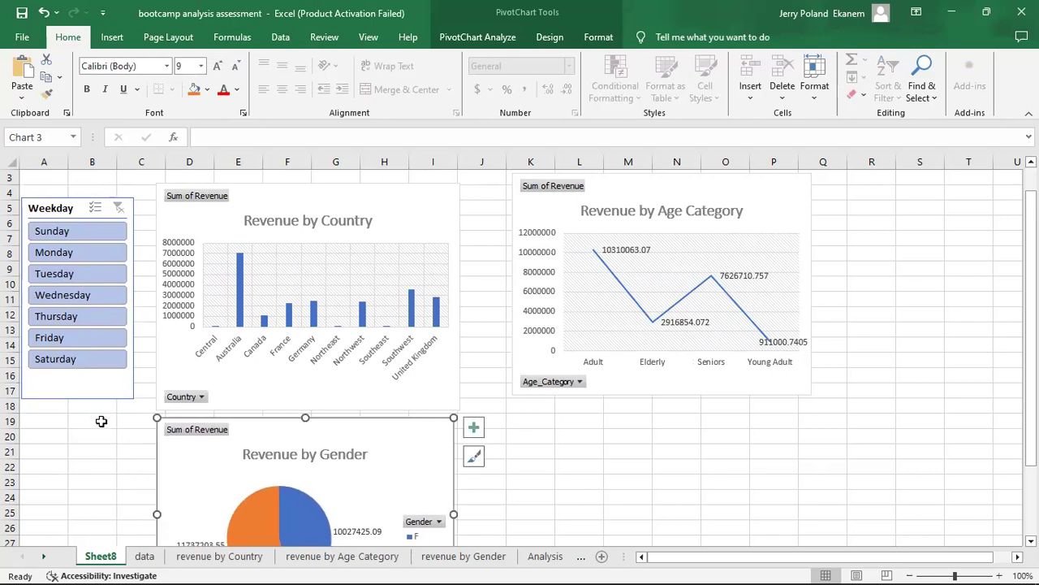
Test the Weekday slicer by filtering to Monday, Tuesday and Thursday in turn.
click(82, 253)
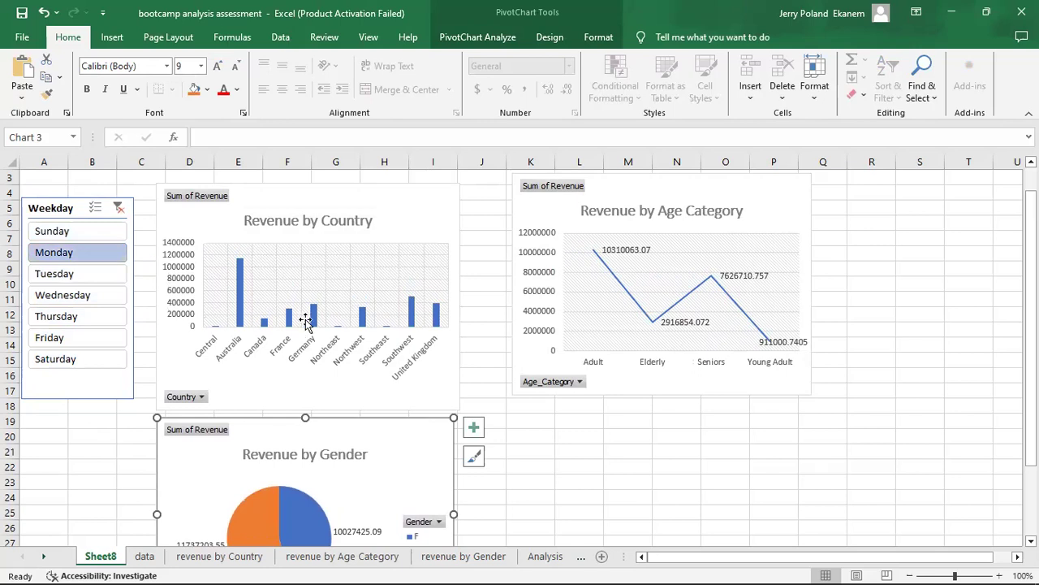
click(77, 277)
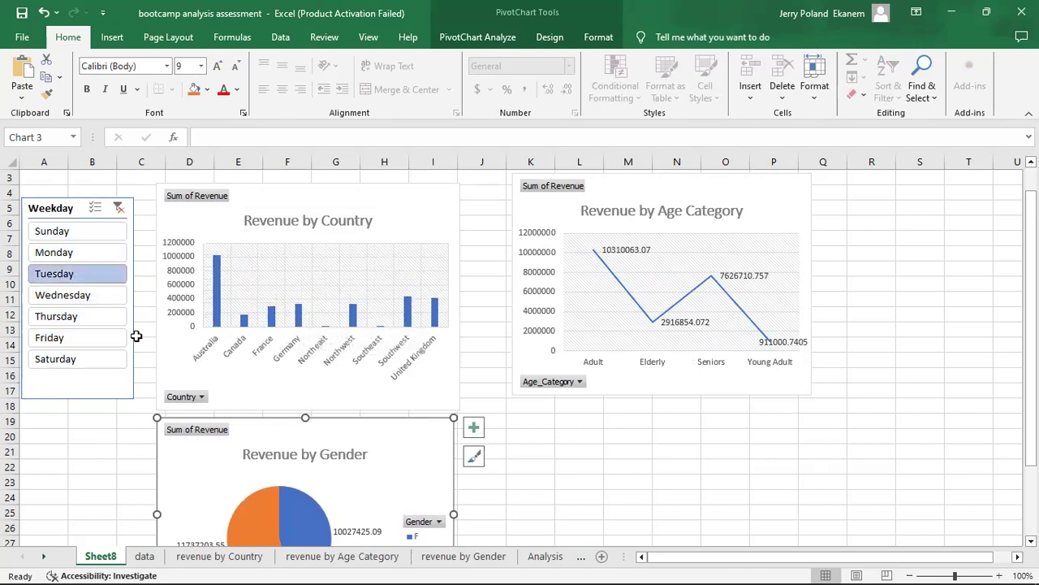
click(61, 317)
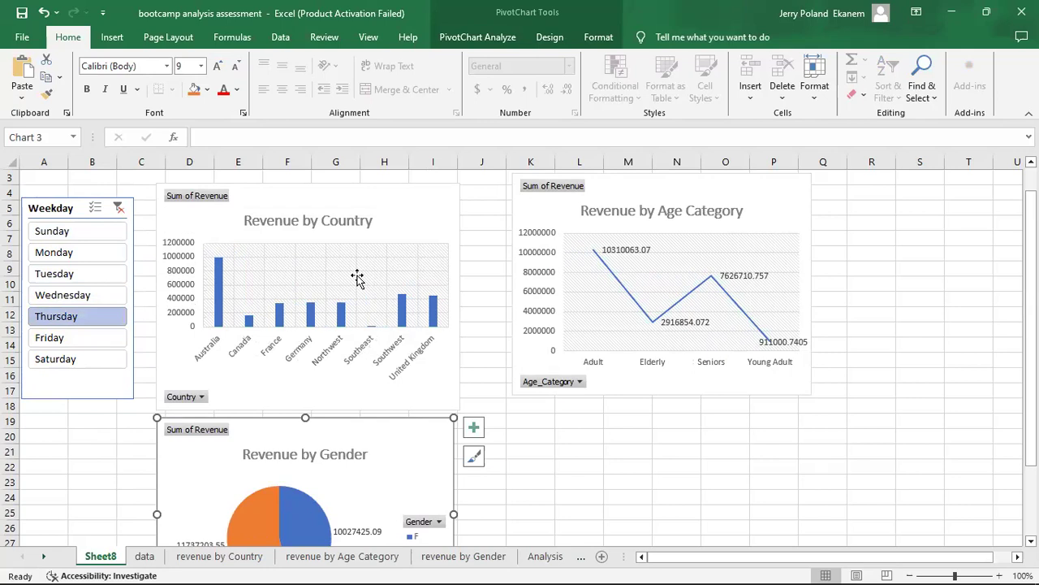
Connect the Weekday slicer to the PivotTables on the revenue by Age Category and revenue by Gender sheets as well.
click(78, 211)
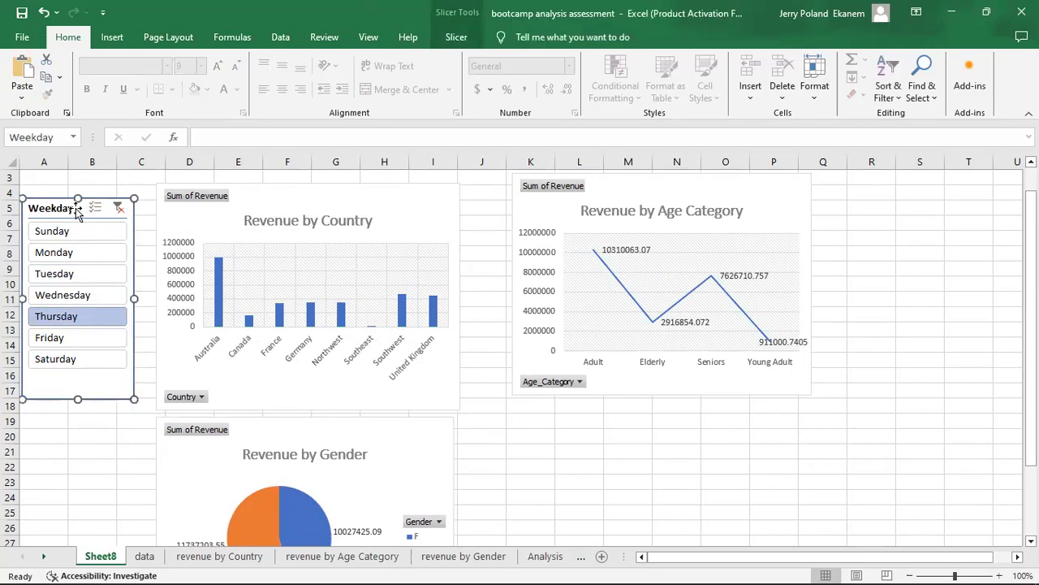
click(455, 37)
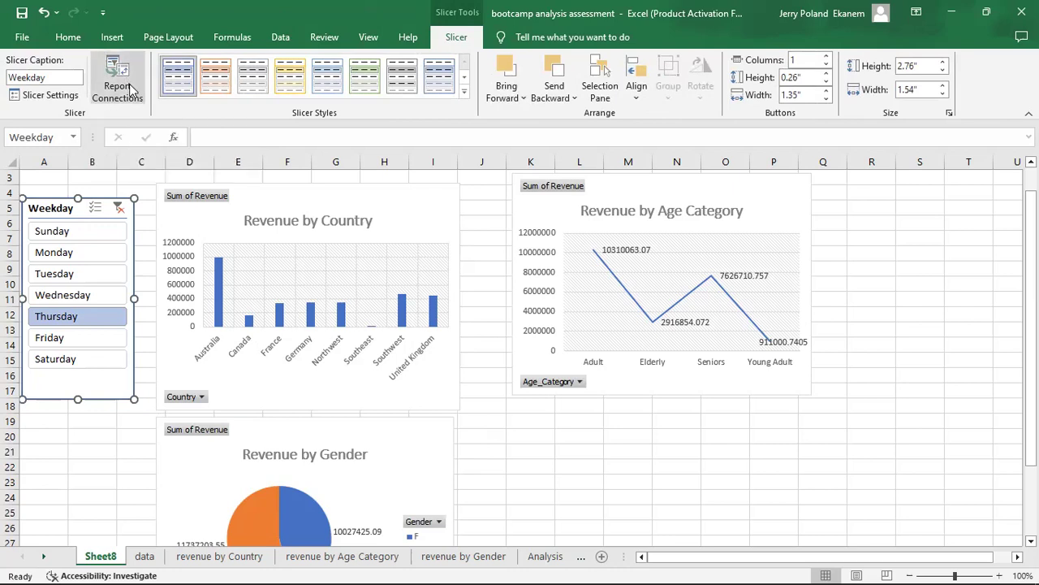
click(130, 91)
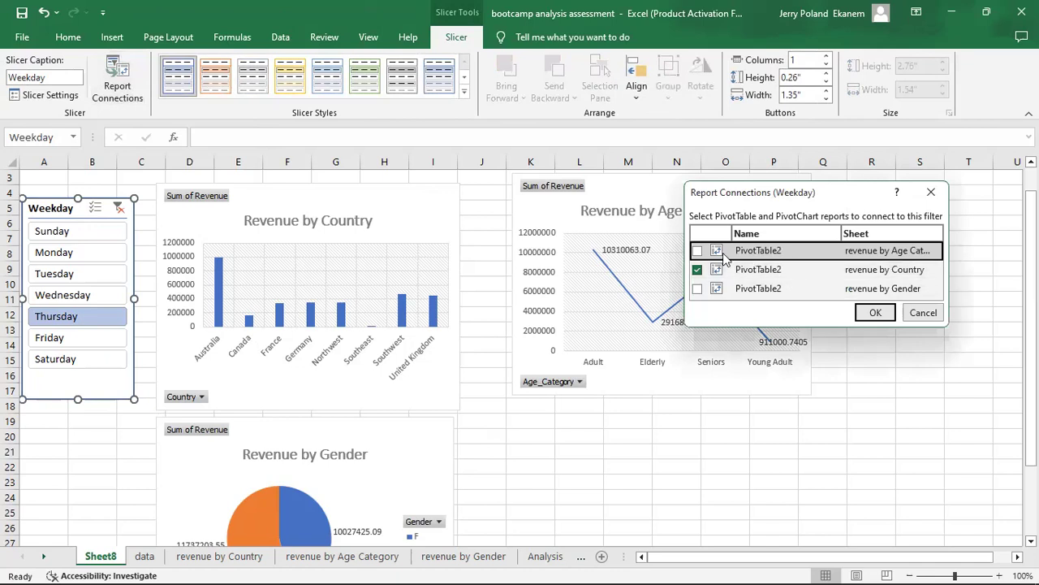
click(697, 289)
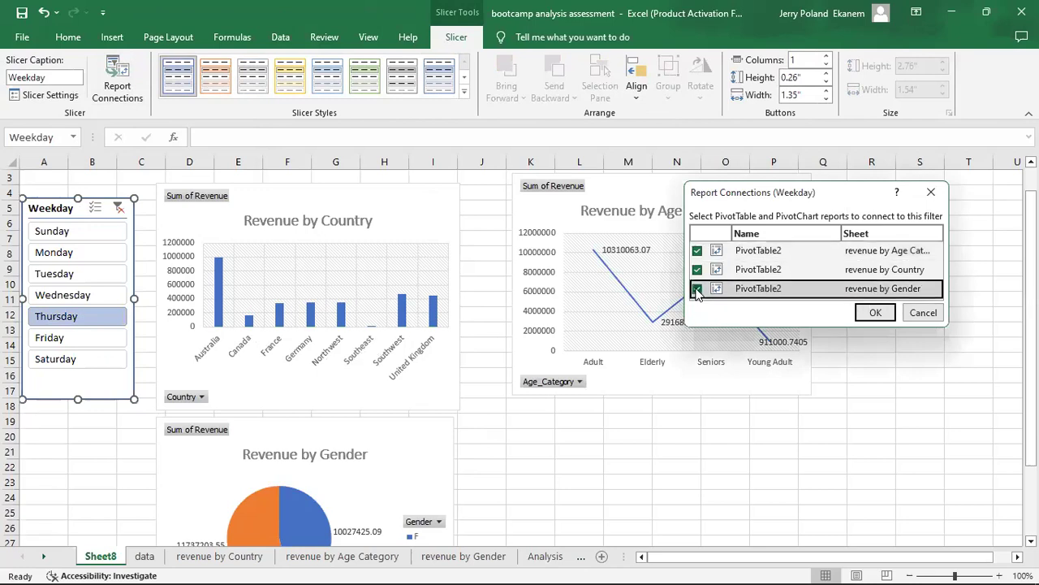
click(877, 314)
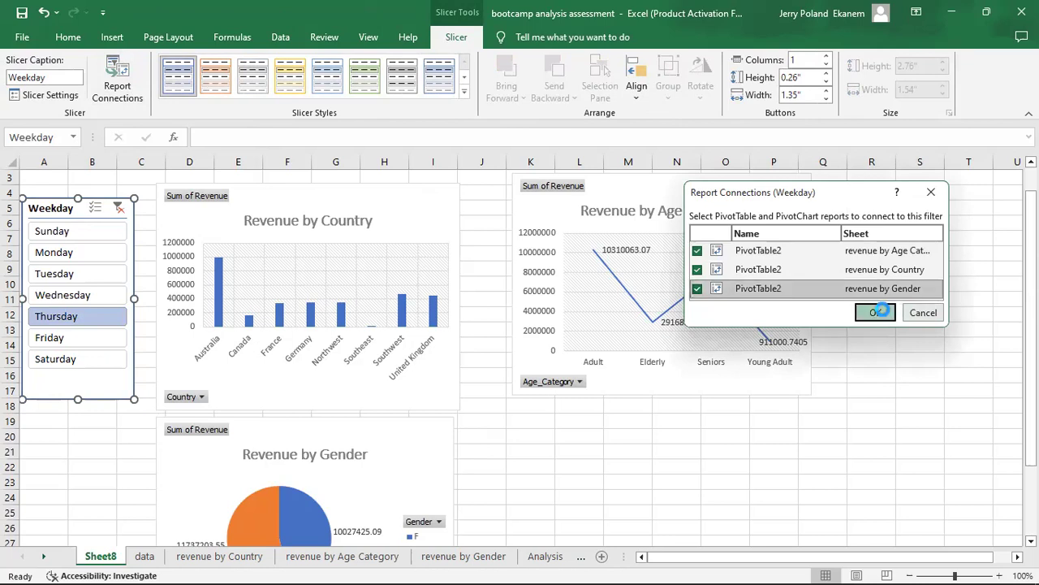
Filter all three charts by Wednesday, Tuesday and finally Monday with the connected Weekday slicer.
click(77, 296)
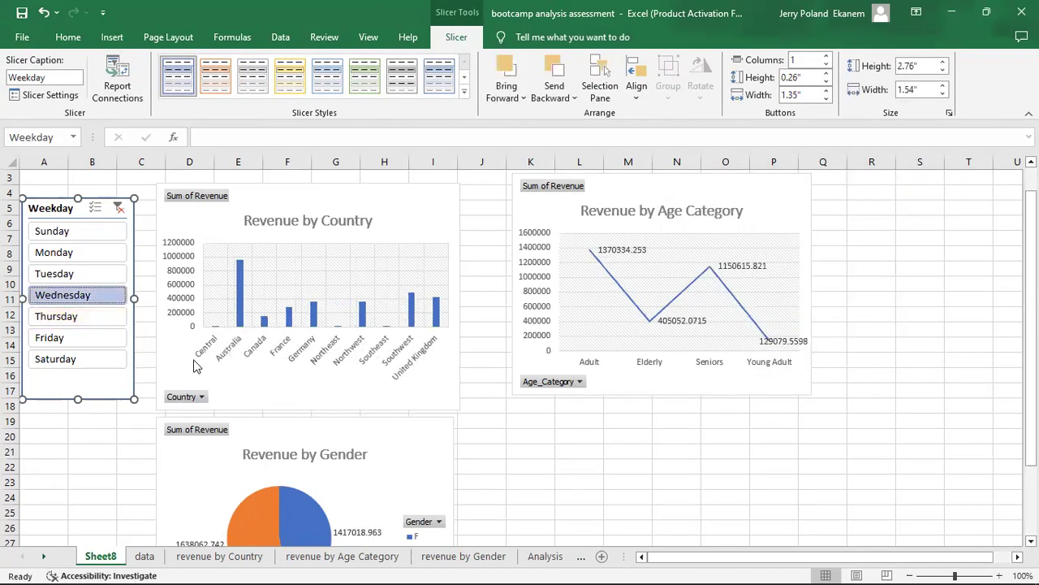
click(92, 276)
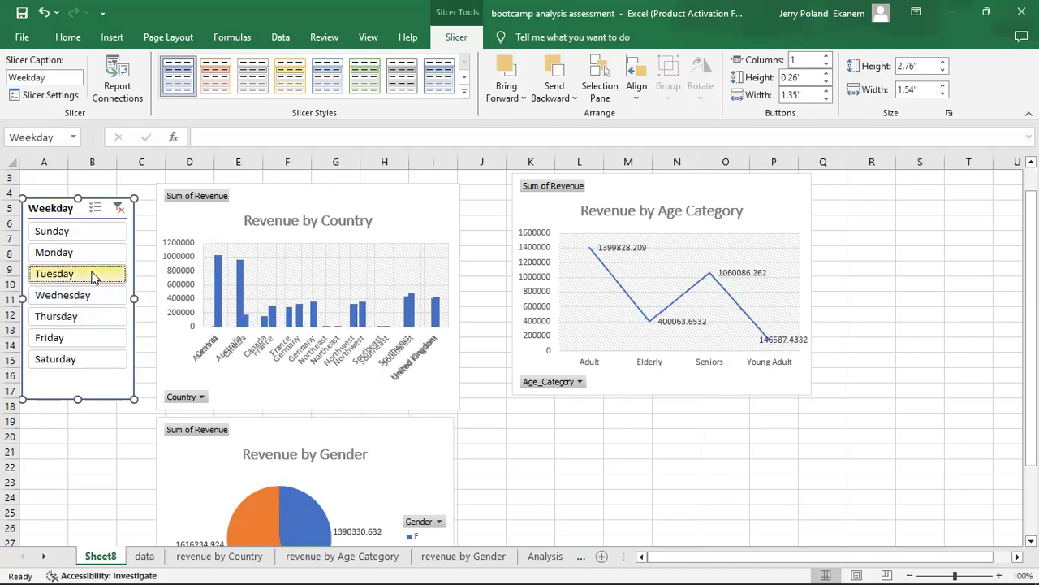
click(75, 254)
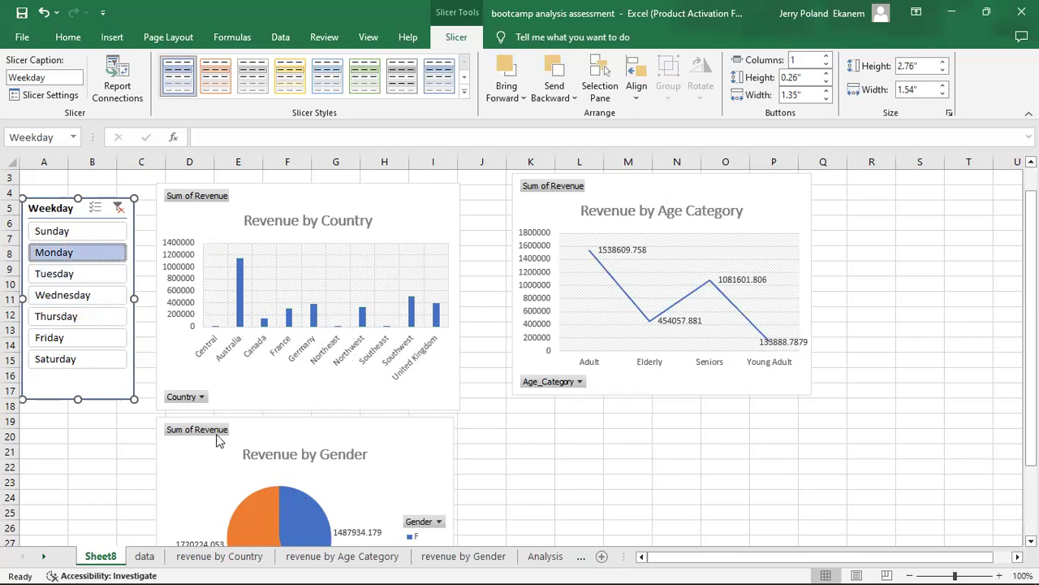
Filter the three charts by Saturday, add Friday to the selection, and clear the Weekday slicer's filter.
click(66, 361)
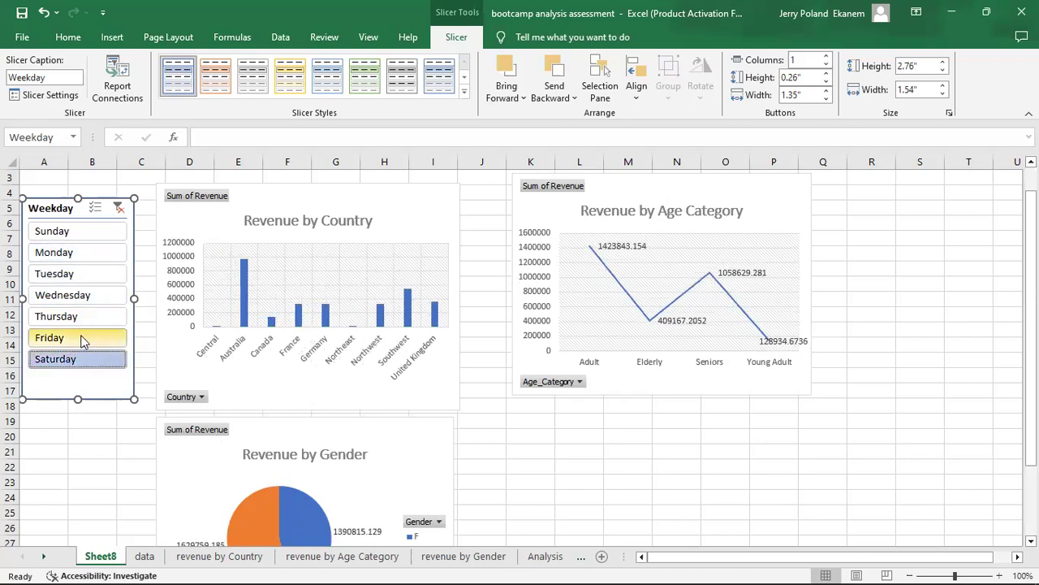
ctrl+click(81, 340)
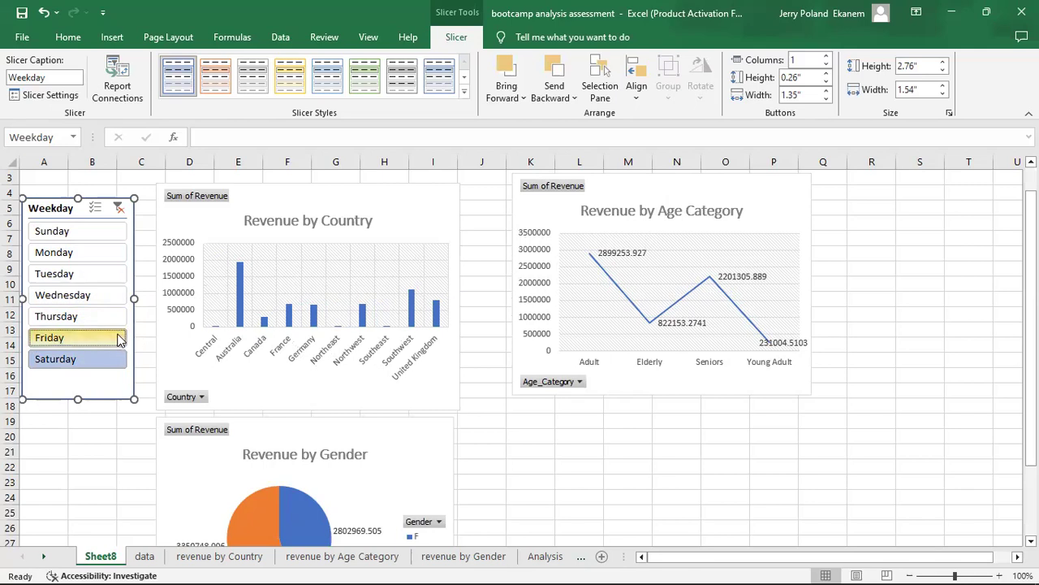
click(119, 208)
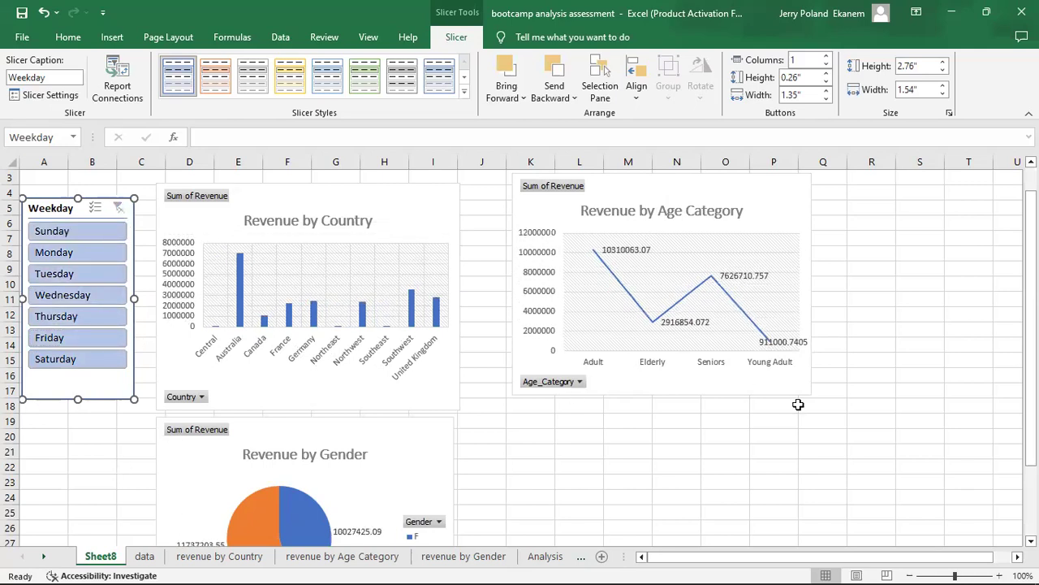
Move the Revenue by Age Category chart close beside the Country chart, and lower and shorten the Country chart to fit above the Gender chart.
drag(686, 185, 641, 213)
drag(398, 196, 401, 220)
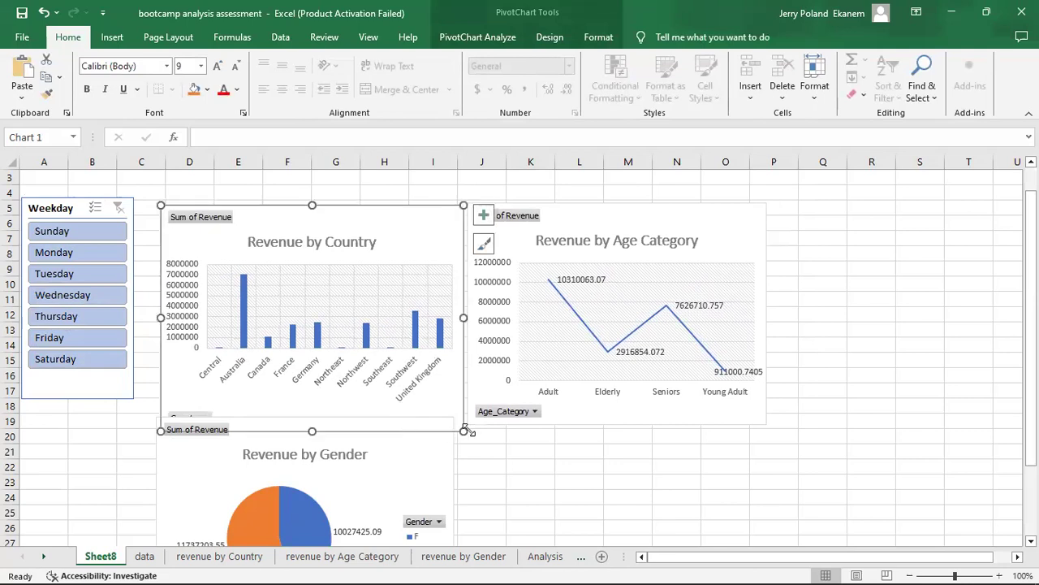
drag(464, 430, 461, 412)
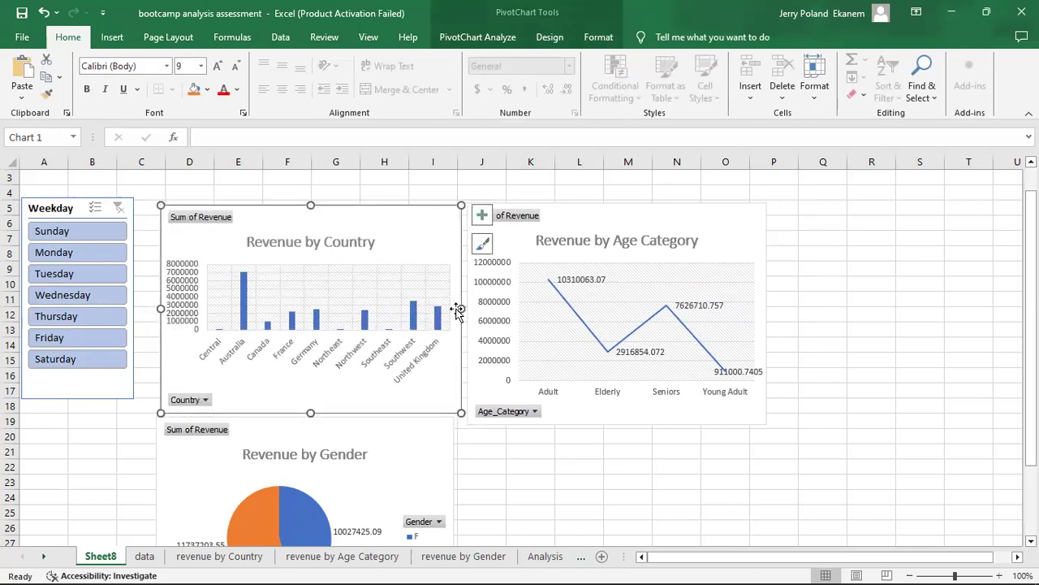
Set the chart area border to No line on the Revenue by Country and Revenue by Age Category charts.
right_click(421, 220)
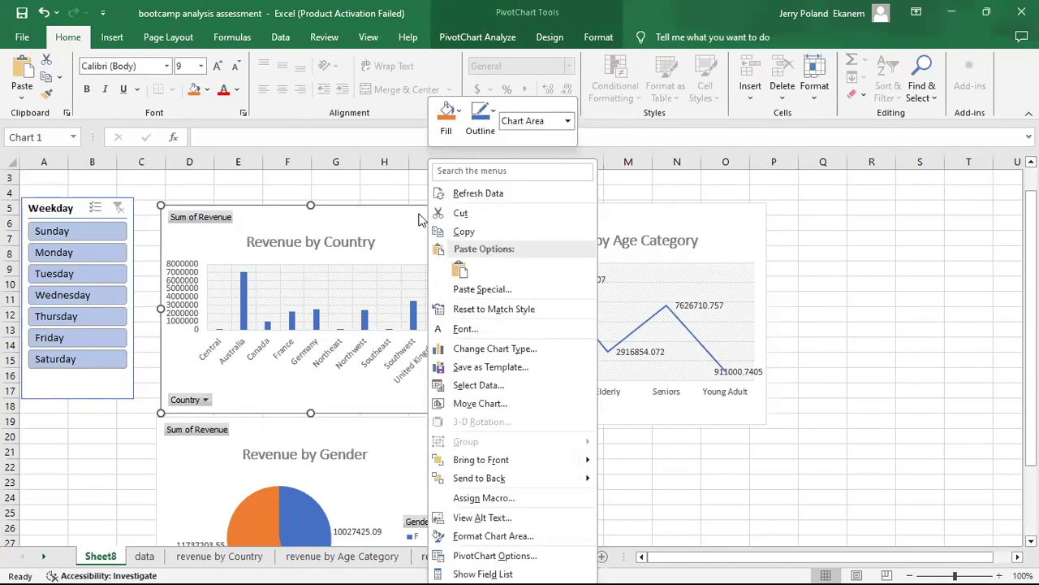
double_click(419, 215)
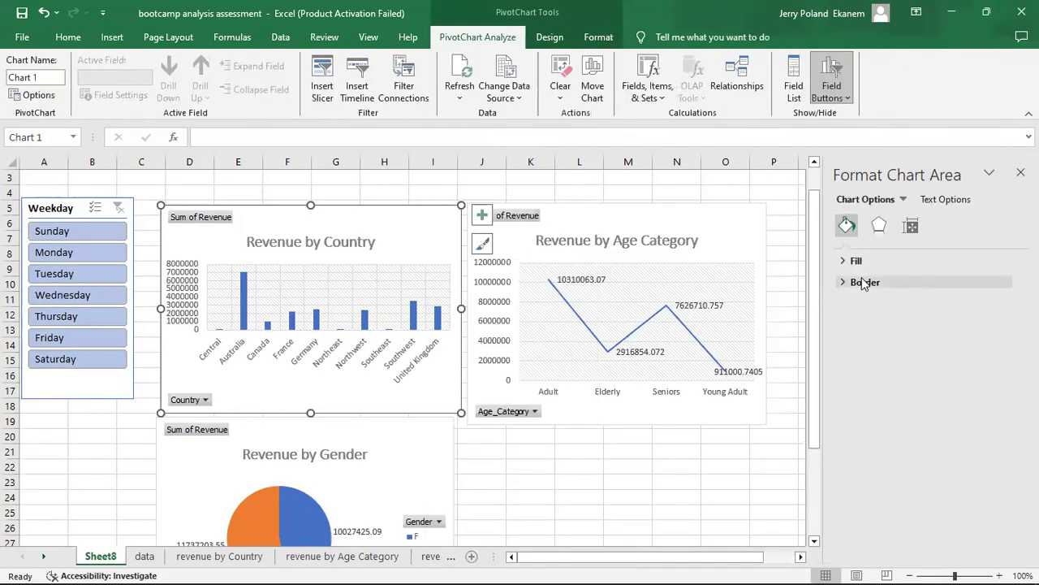
click(847, 283)
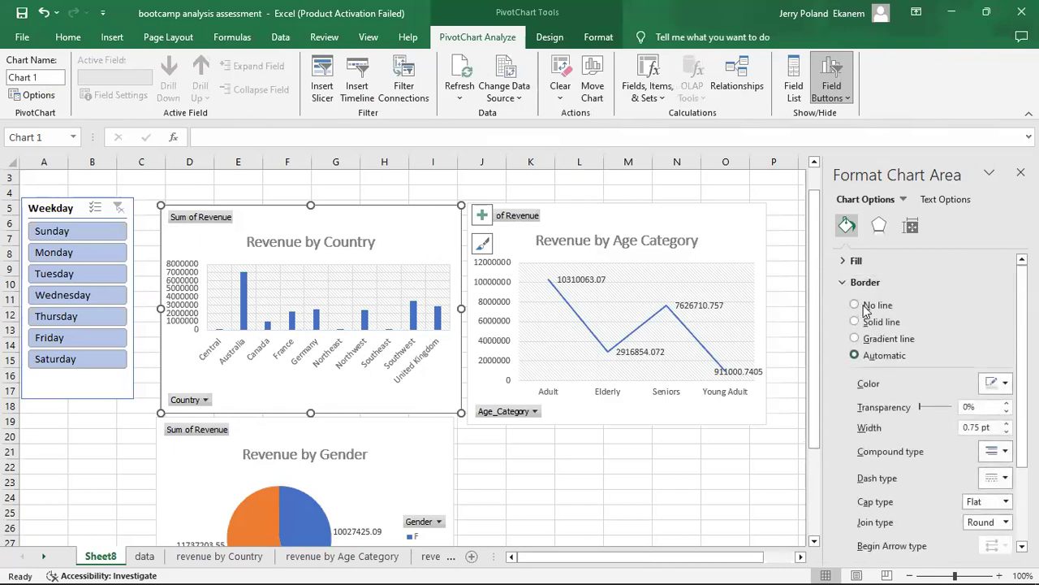
click(865, 307)
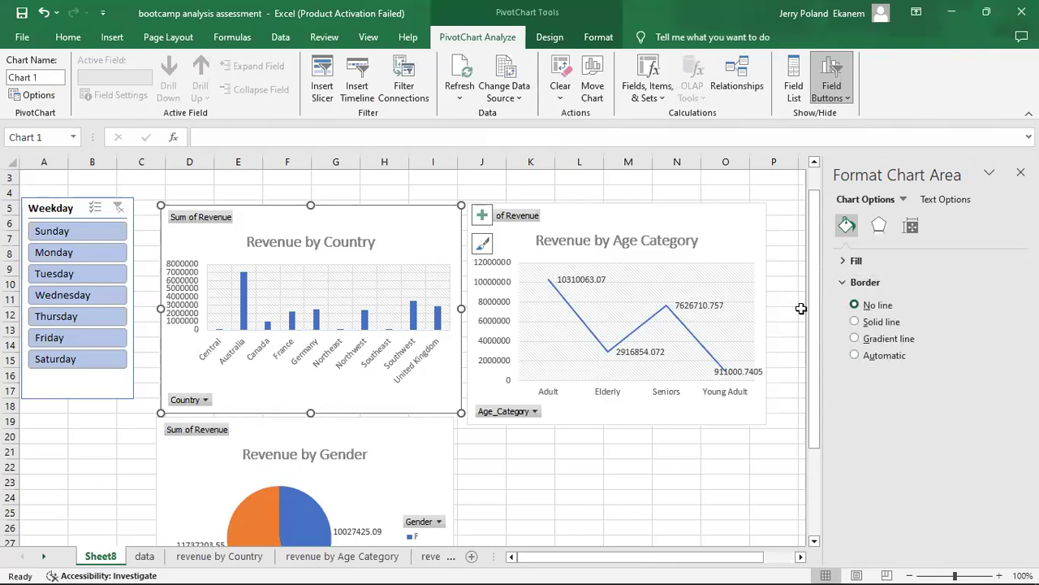
click(660, 438)
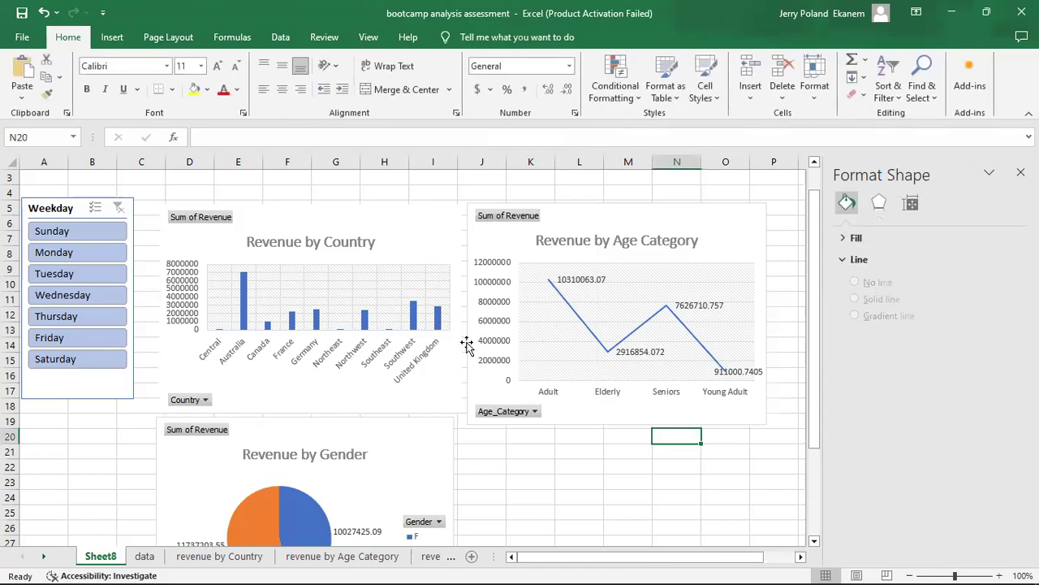
click(684, 215)
click(689, 479)
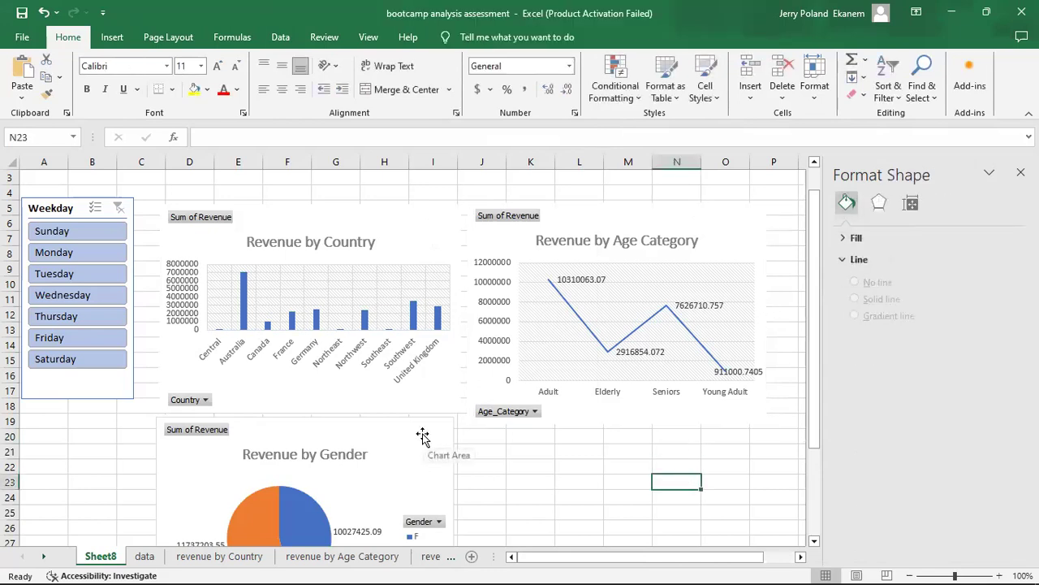
Try to remove the Age_Category field button from the Revenue by Age Category chart with Remove Field.
click(520, 415)
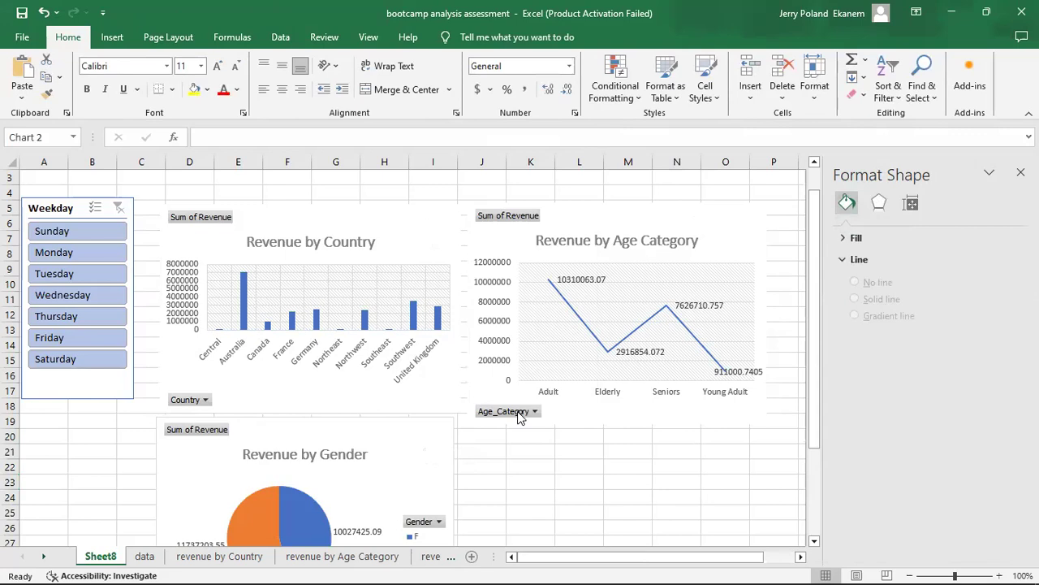
click(535, 412)
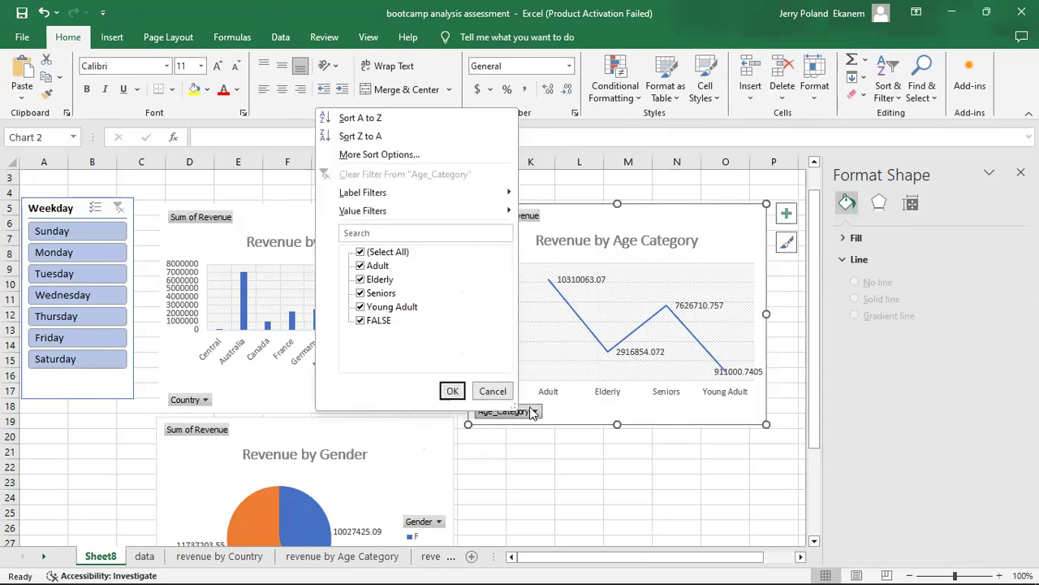
click(495, 391)
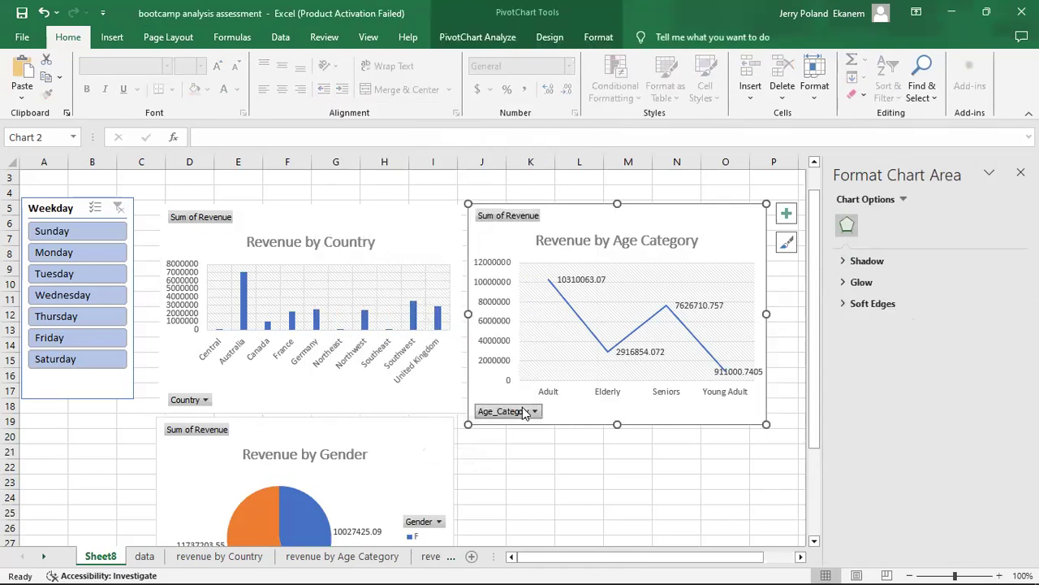
right_click(524, 412)
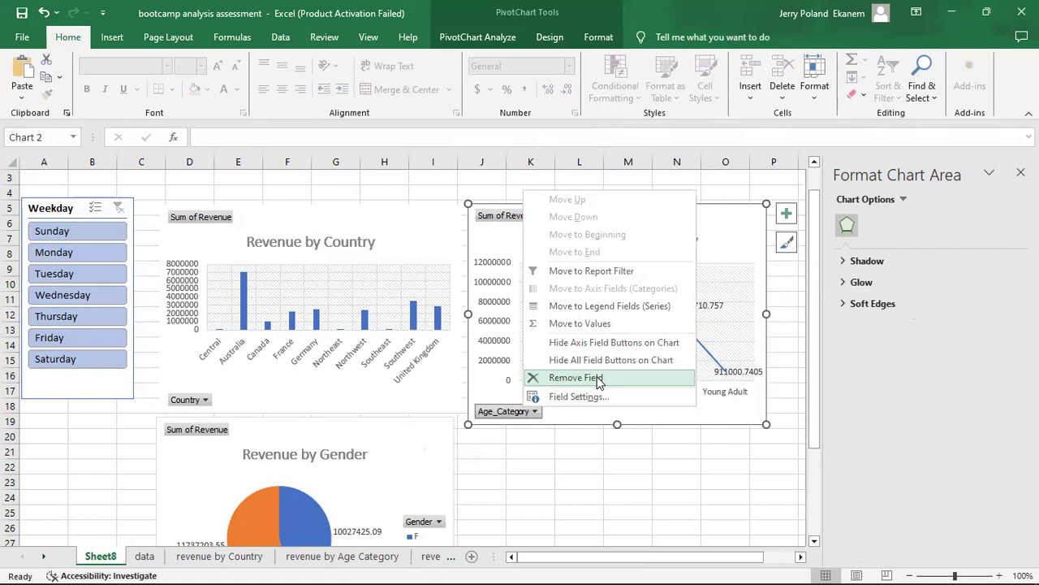
click(599, 379)
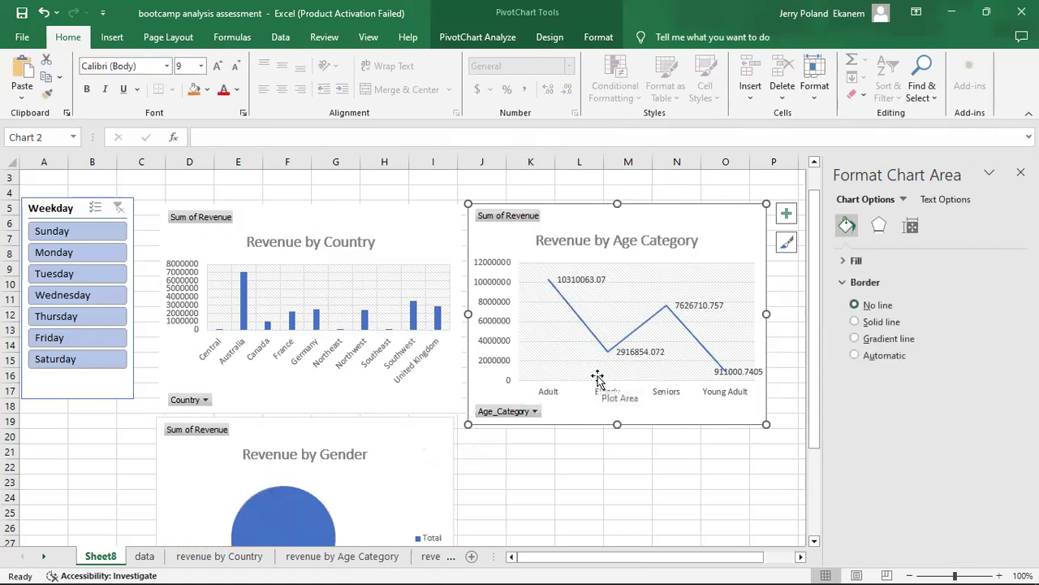
click(513, 412)
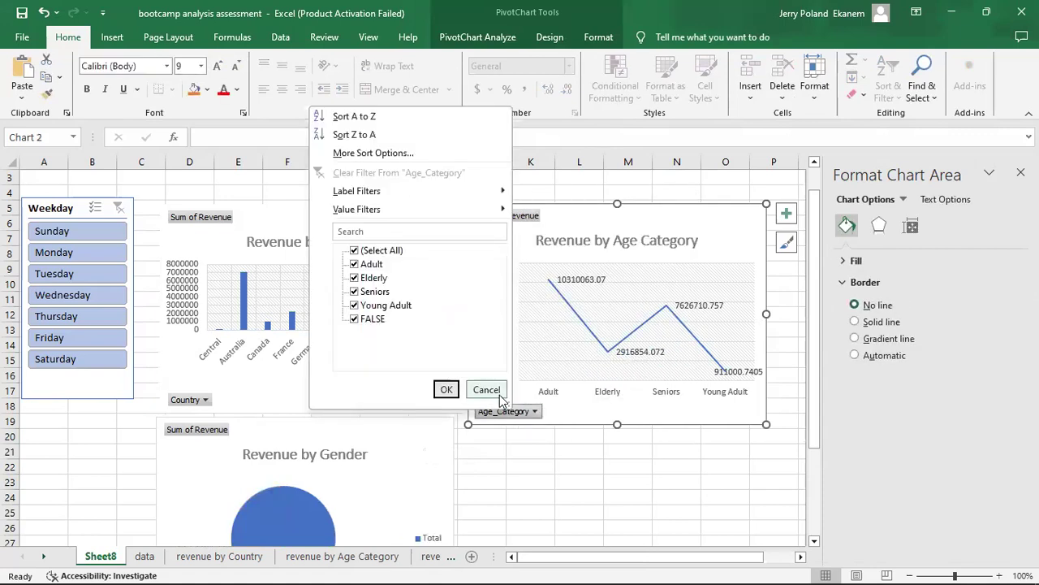
click(527, 412)
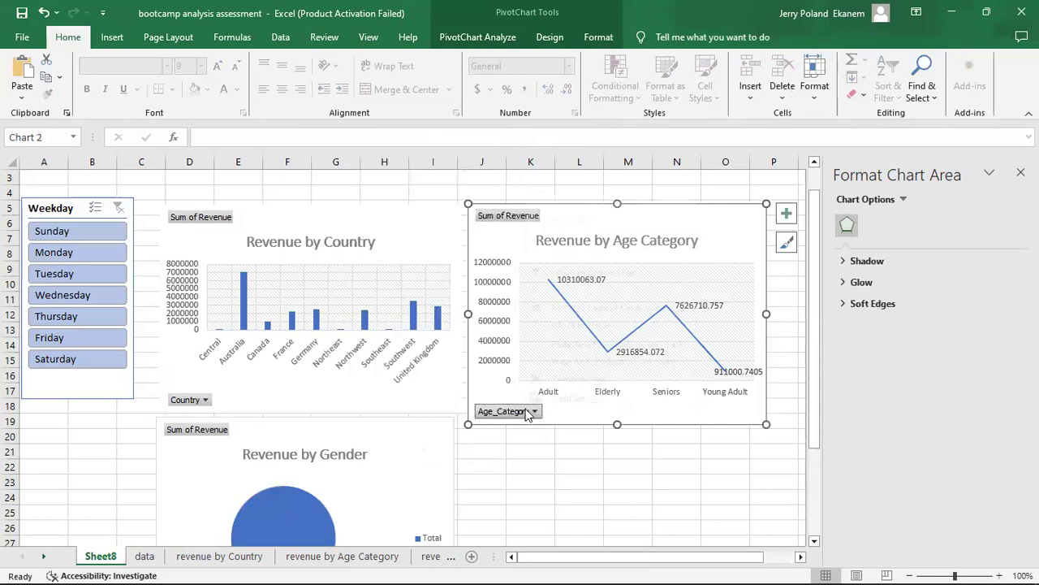
right_click(526, 413)
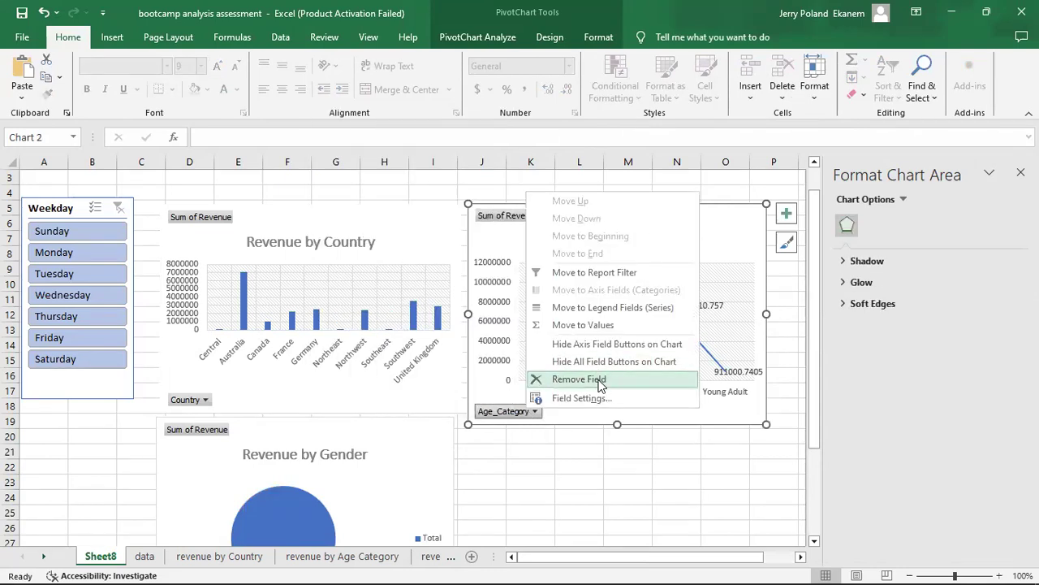
key(Escape)
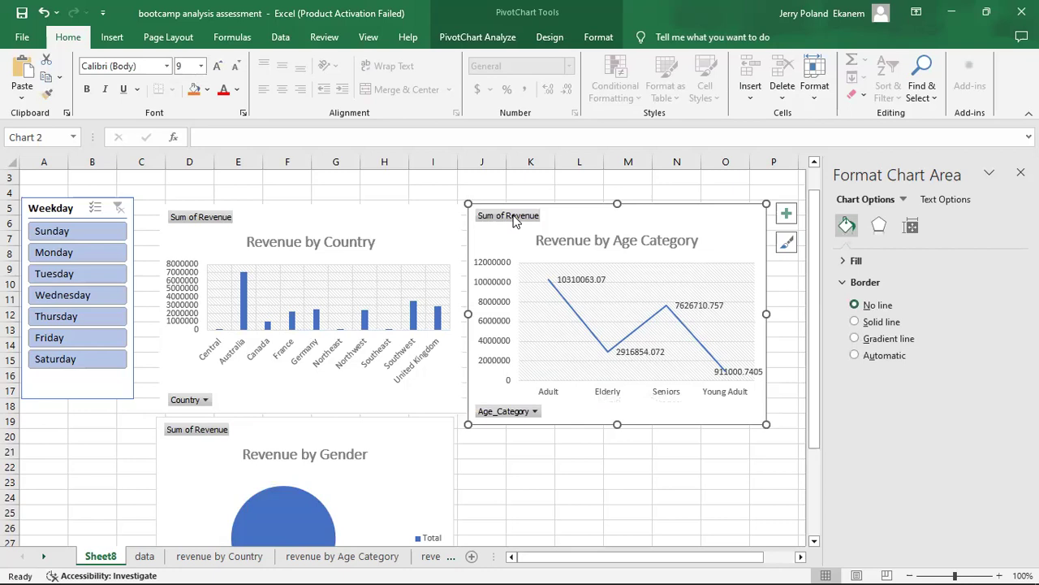
Try to remove the Sum of Revenue field button from the Revenue by Age Category chart with Remove Field.
click(512, 217)
right_click(512, 217)
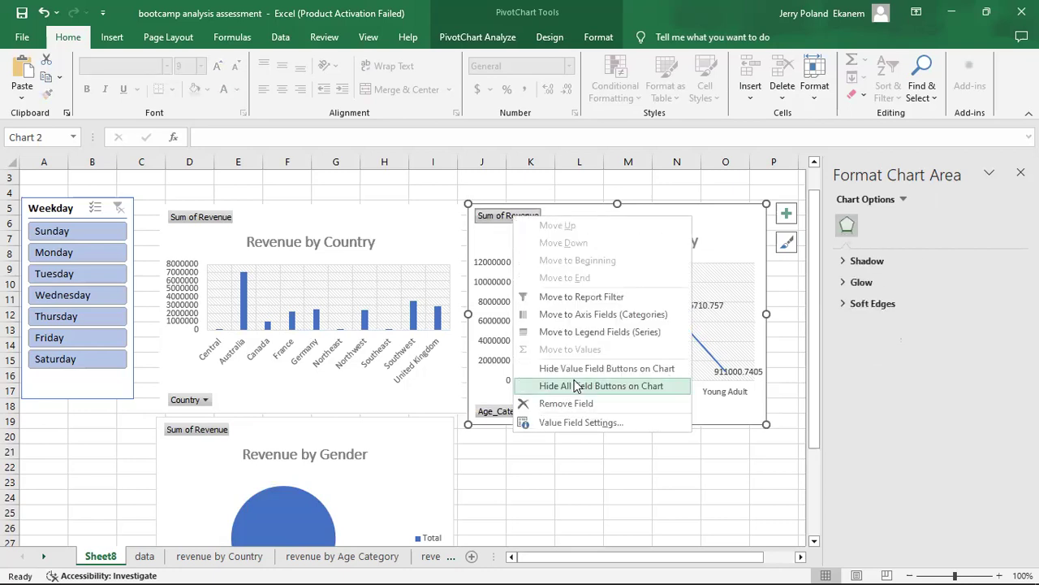
click(582, 405)
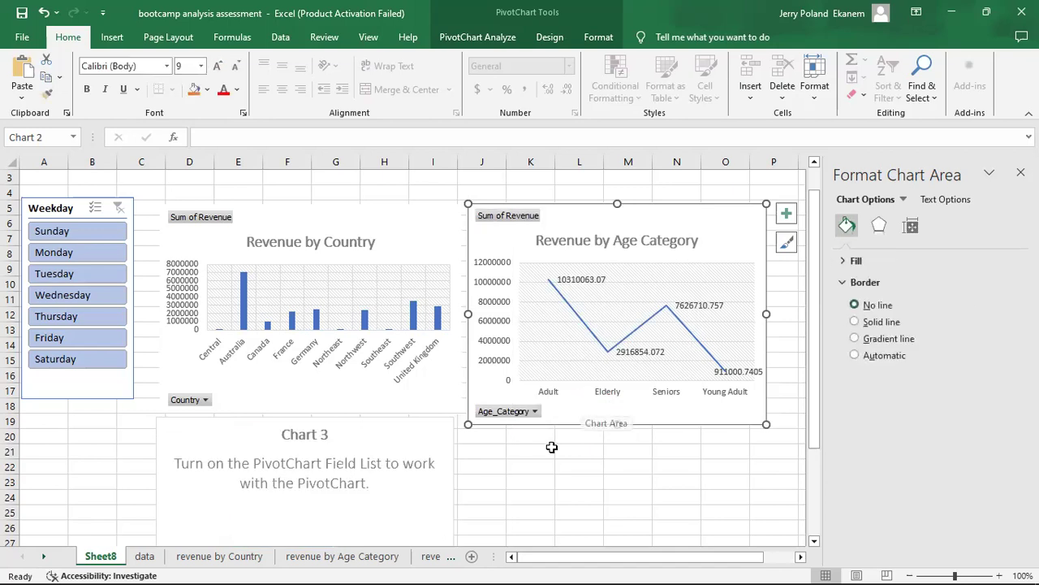
Undo the field removals to restore the Revenue by Gender chart, and return to Sheet8.
key(ctrl+z)
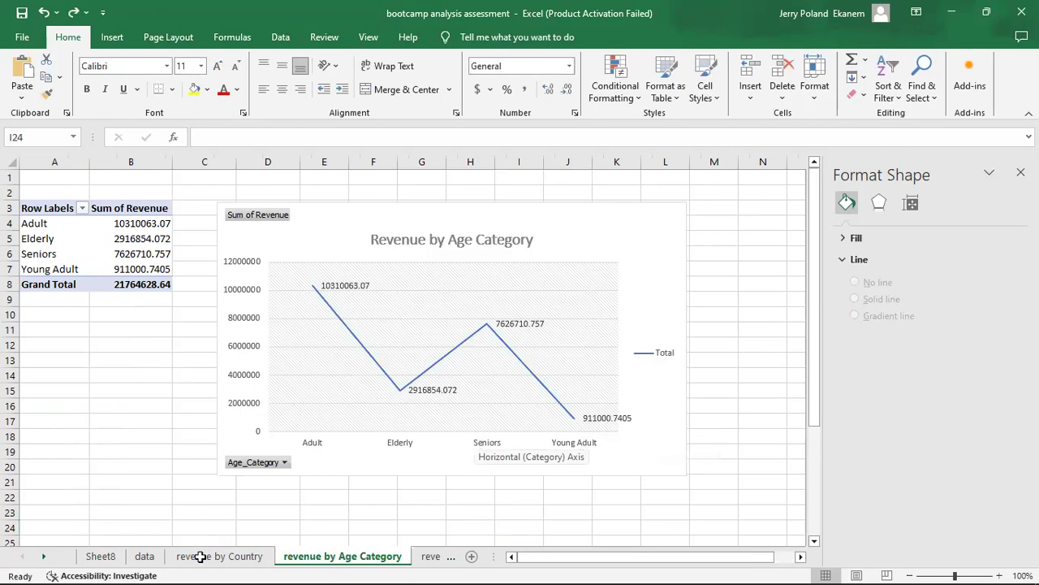
click(99, 558)
click(619, 464)
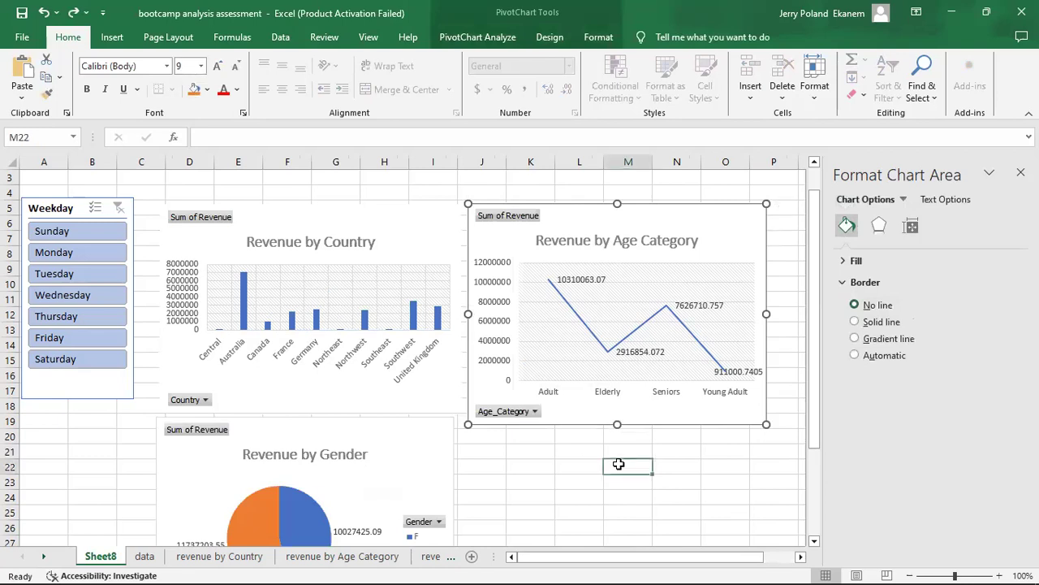
Hide the gridlines on Sheet8.
drag(818, 356, 813, 384)
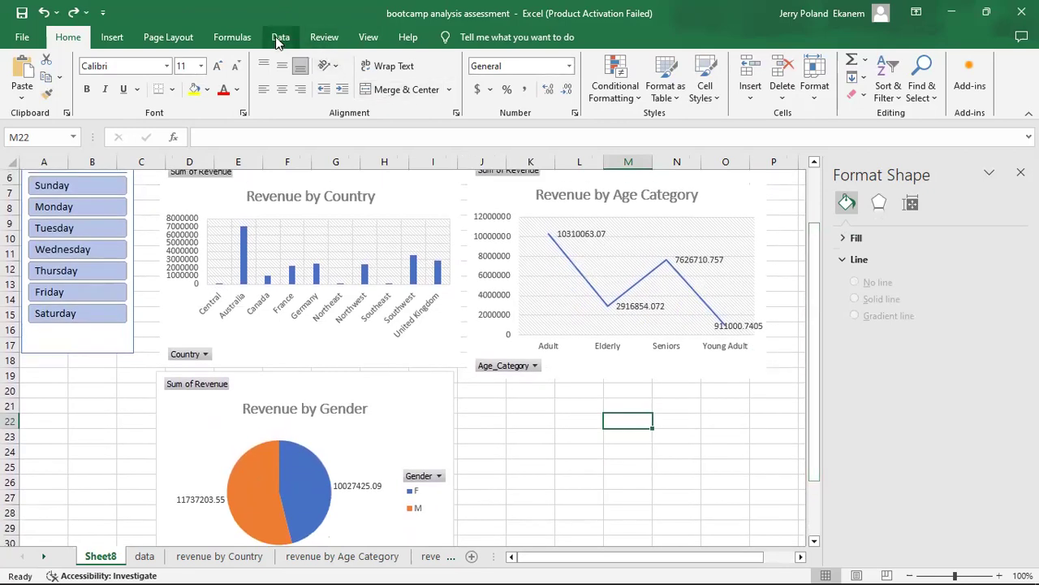
click(369, 38)
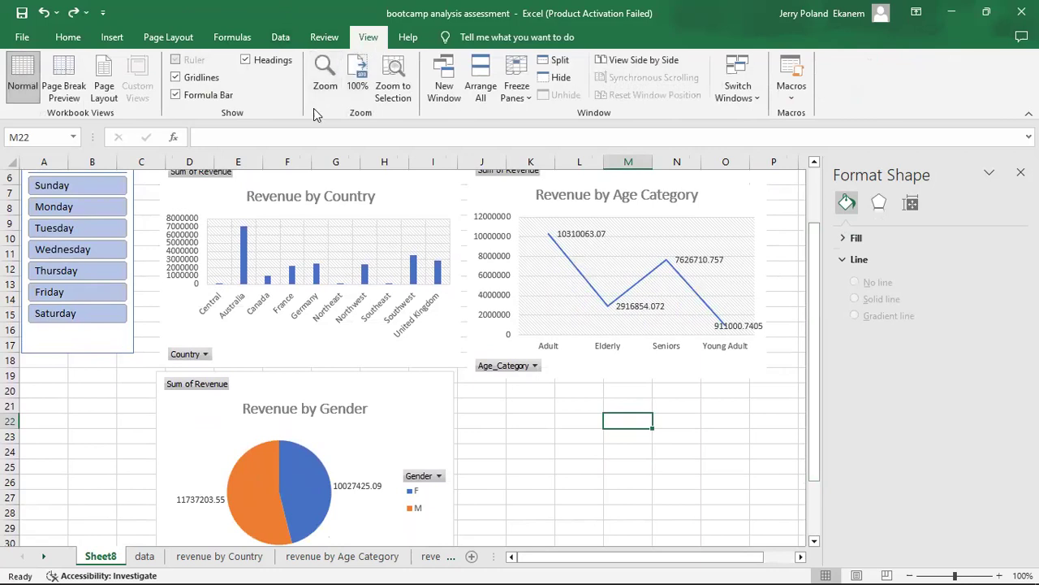
click(178, 78)
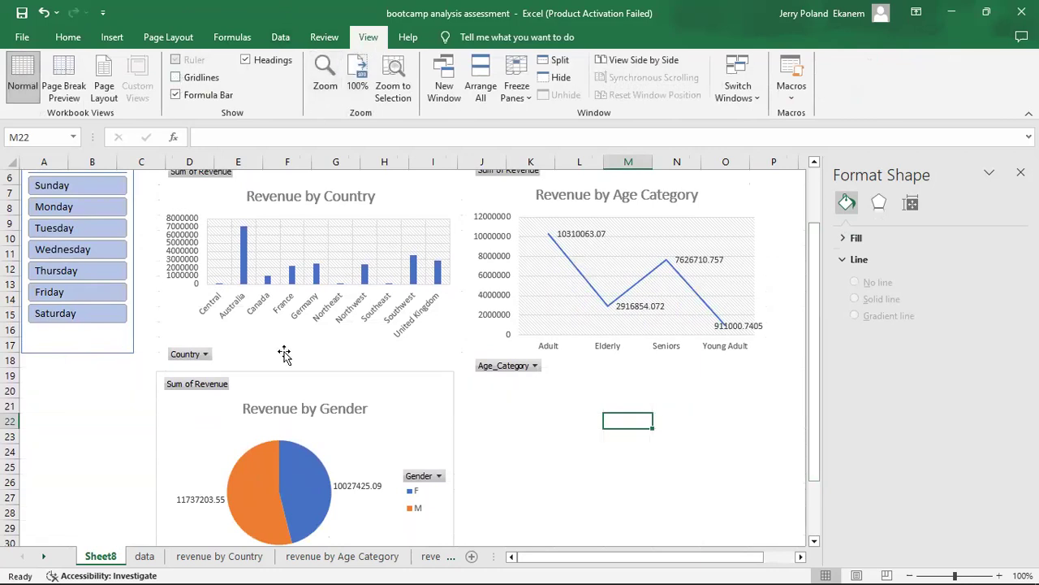
Set the chart area border of the Revenue by Gender chart to No line.
click(438, 421)
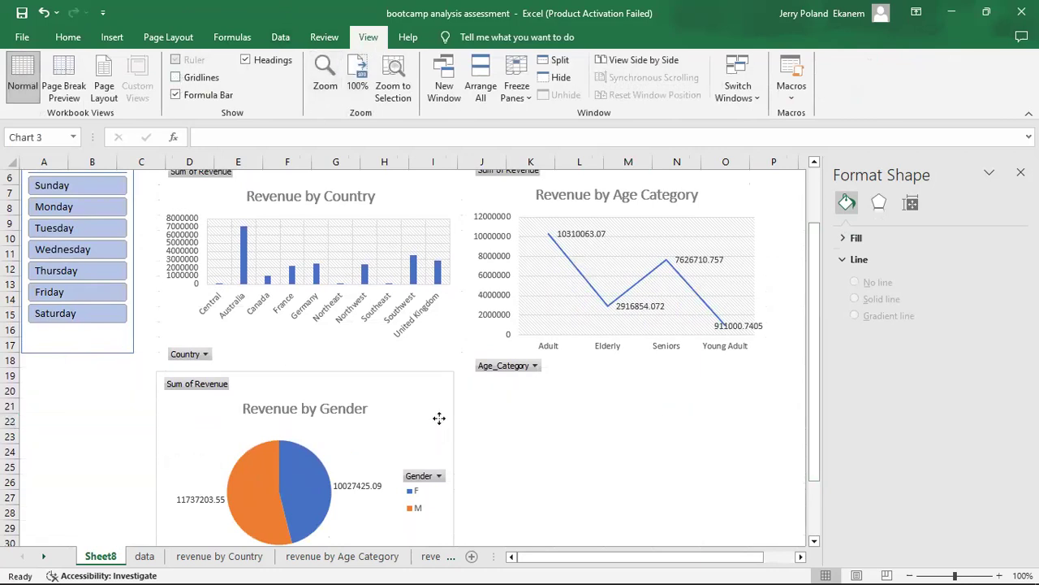
click(855, 305)
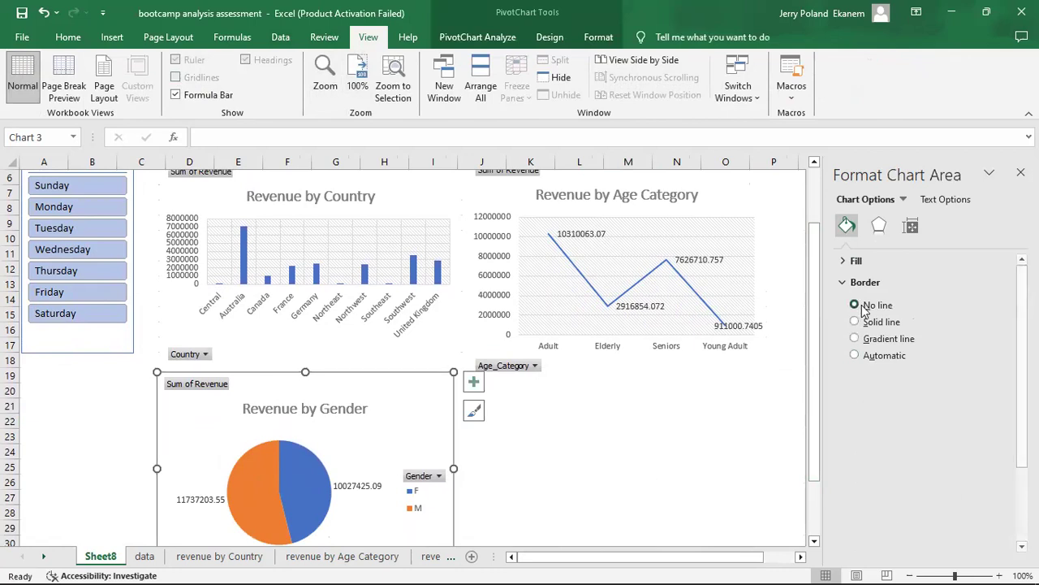
click(609, 453)
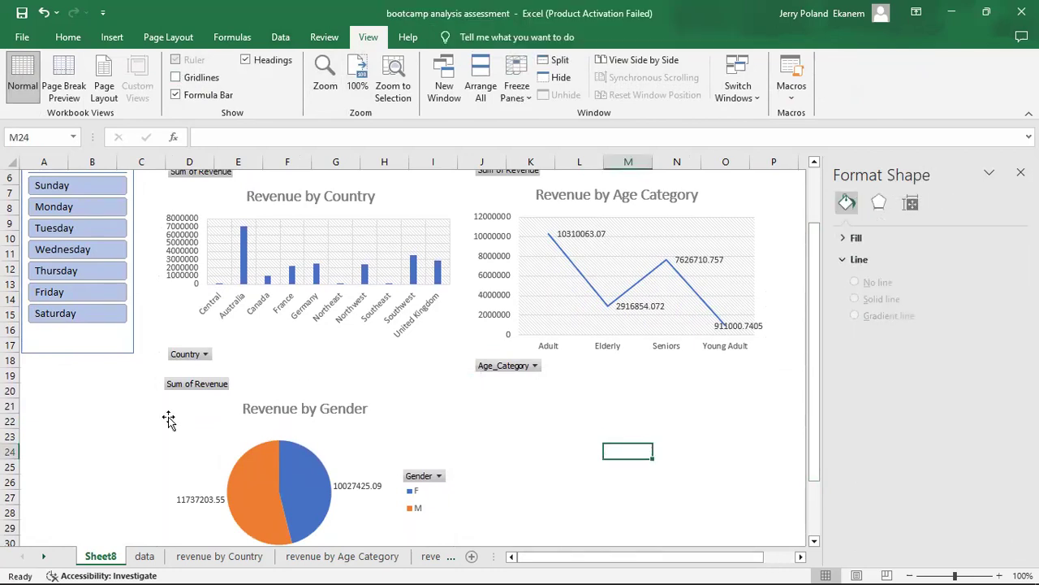
Apply the solid green slicer style to the Weekday slicer and deselect it.
click(123, 335)
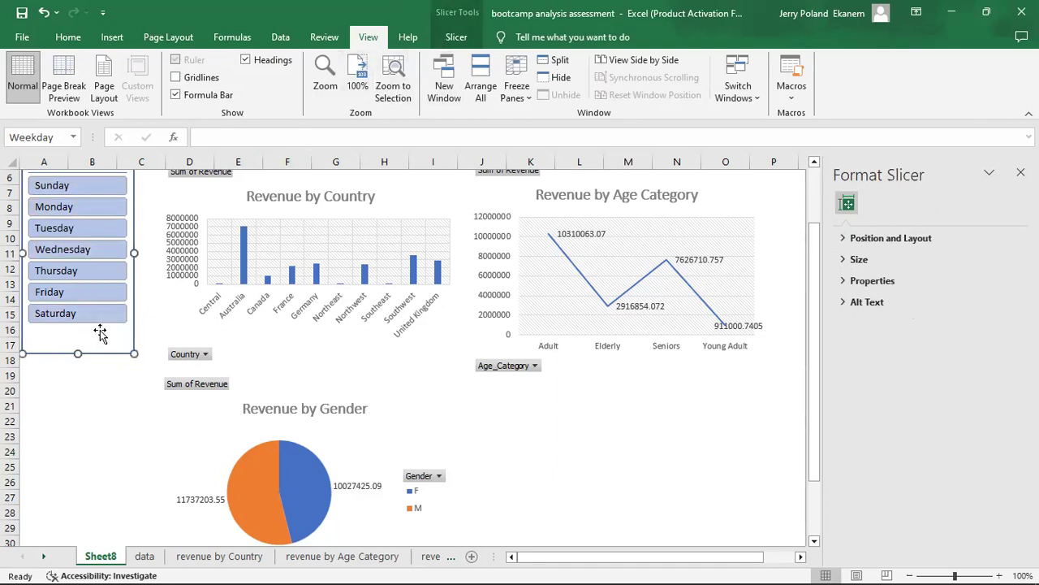
click(456, 37)
click(464, 92)
click(364, 153)
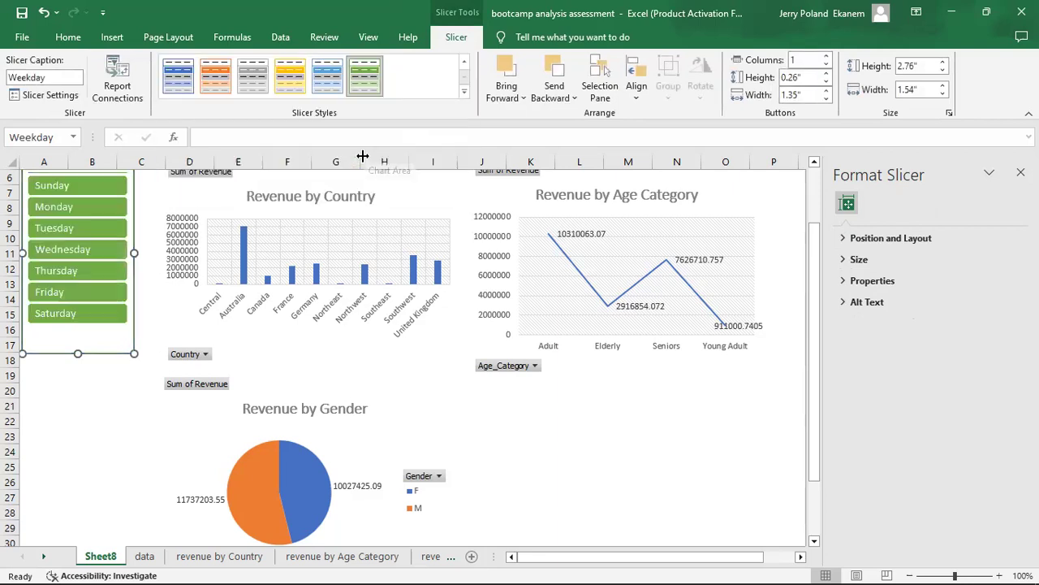
click(77, 401)
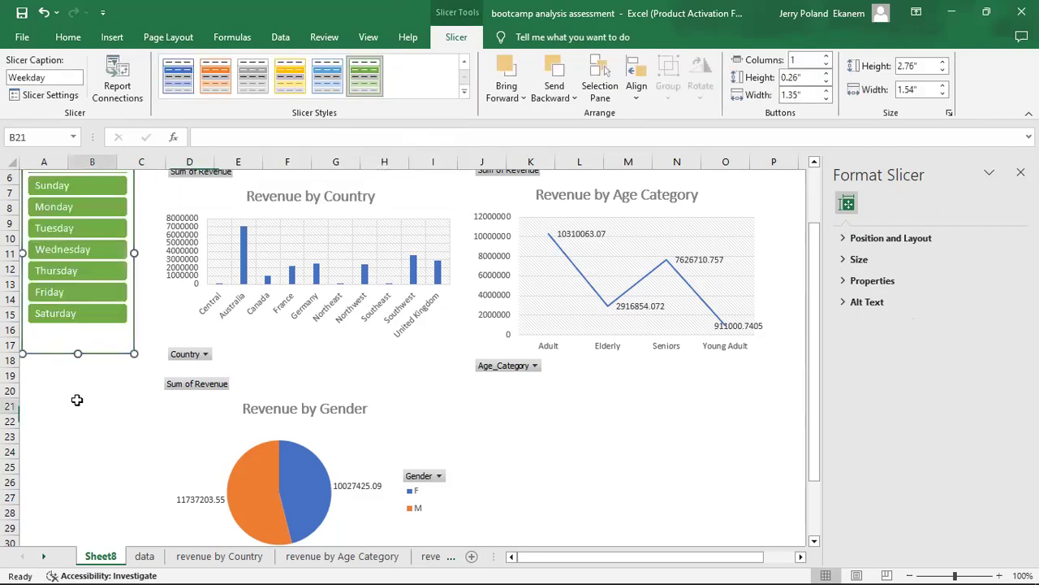
click(91, 344)
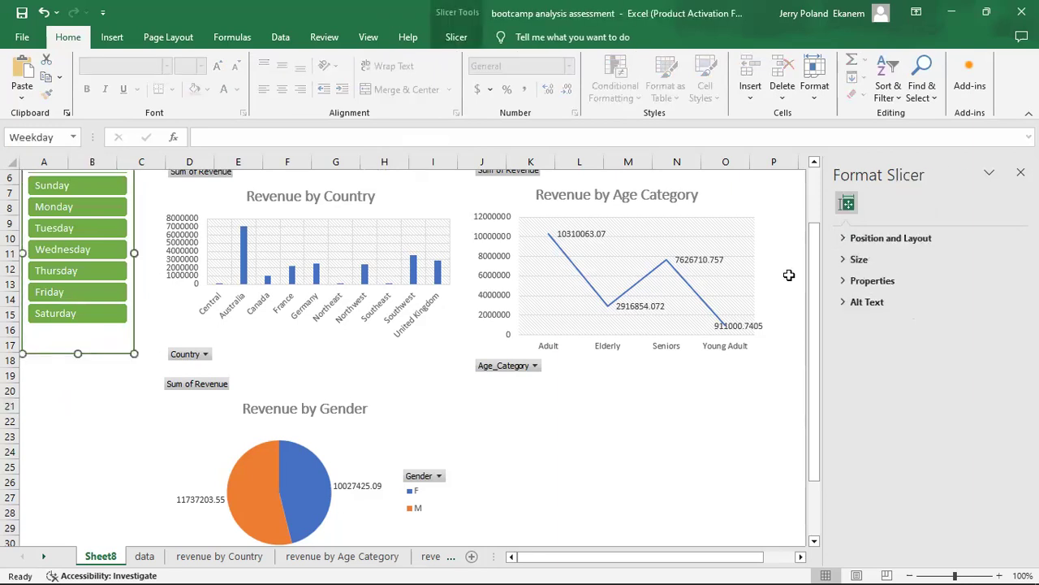
click(102, 402)
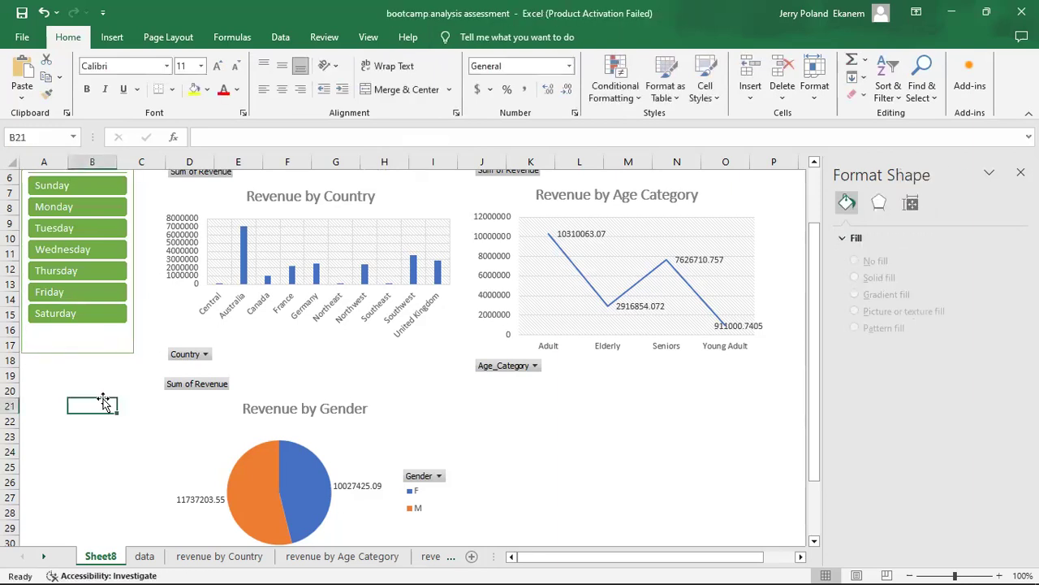
Draw a rectangle banner about 0.65" high and 10.19" wide across rows 1 to 4, above the slicer and charts.
drag(819, 344, 819, 291)
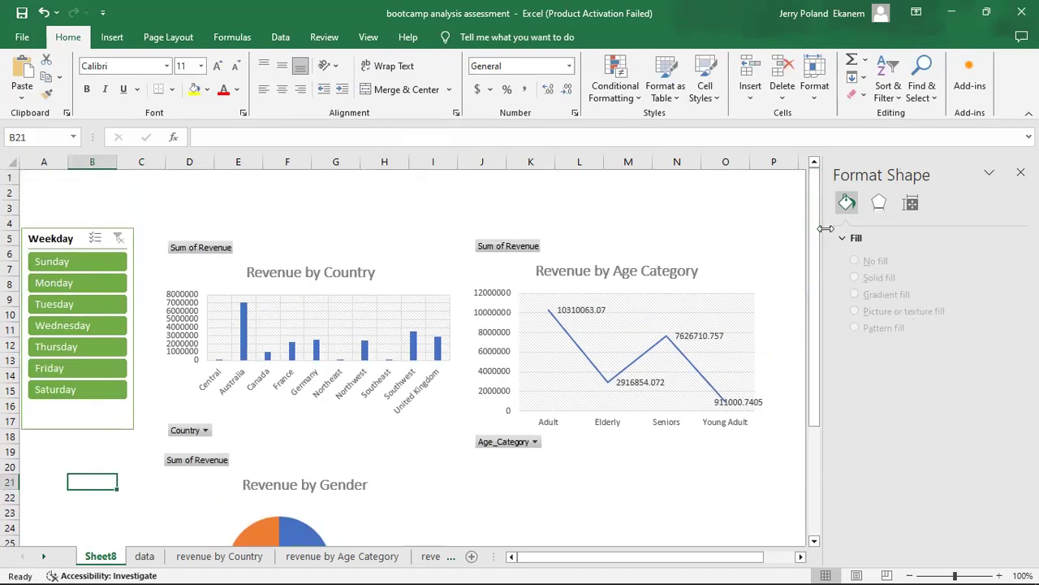
click(222, 201)
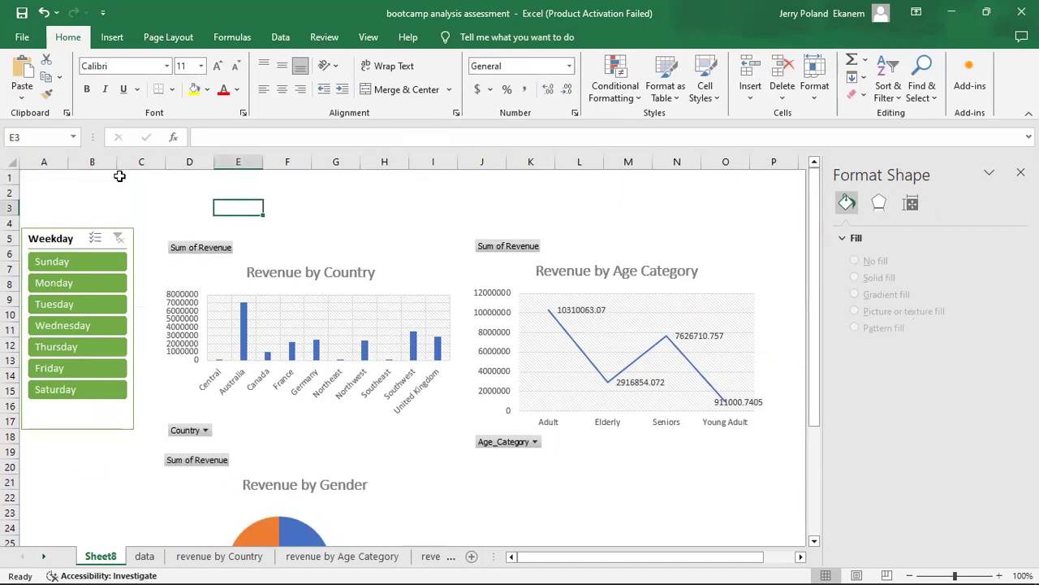
click(113, 37)
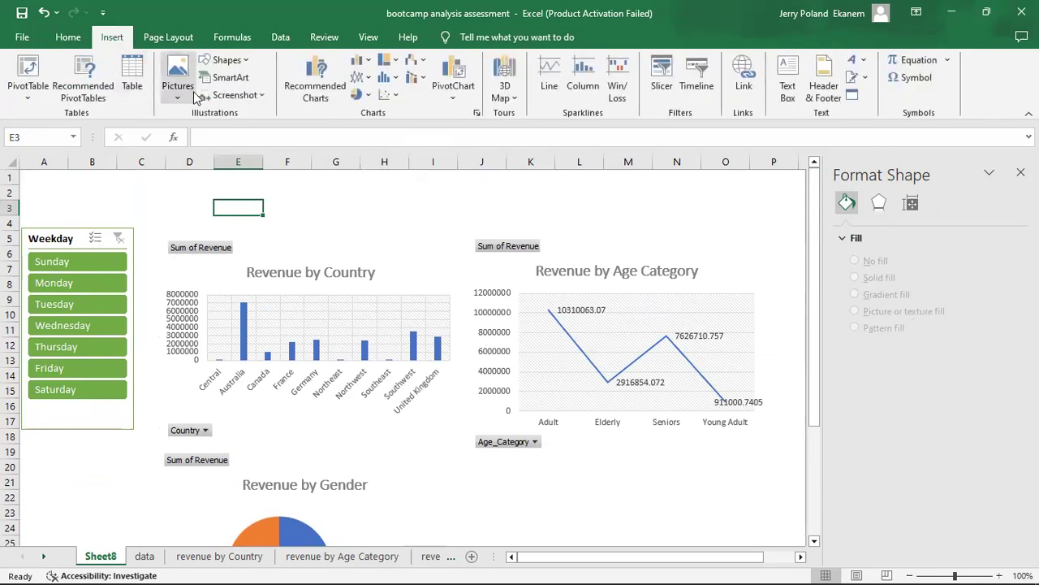
click(246, 59)
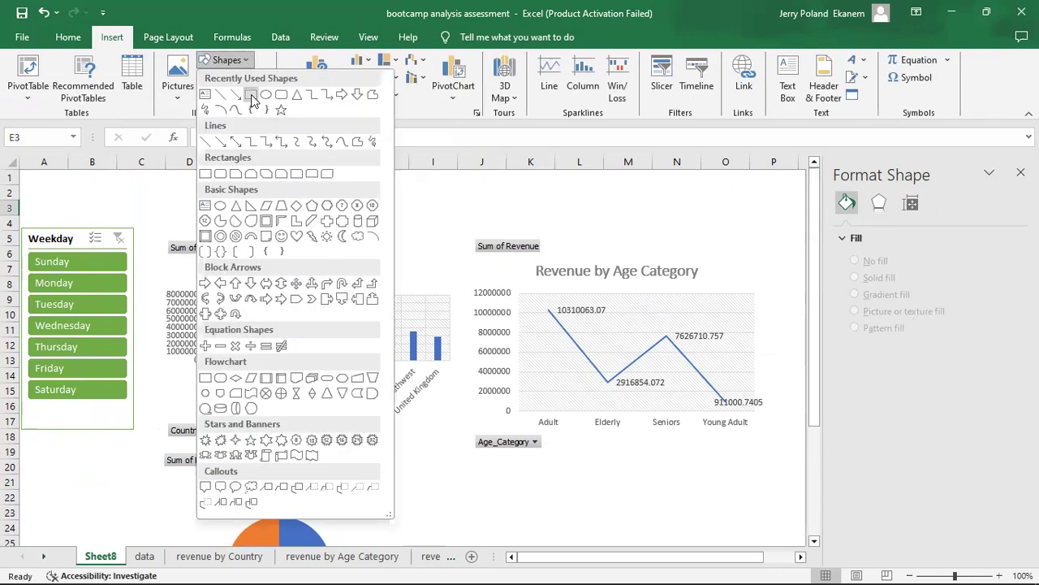
click(251, 95)
drag(22, 174, 720, 223)
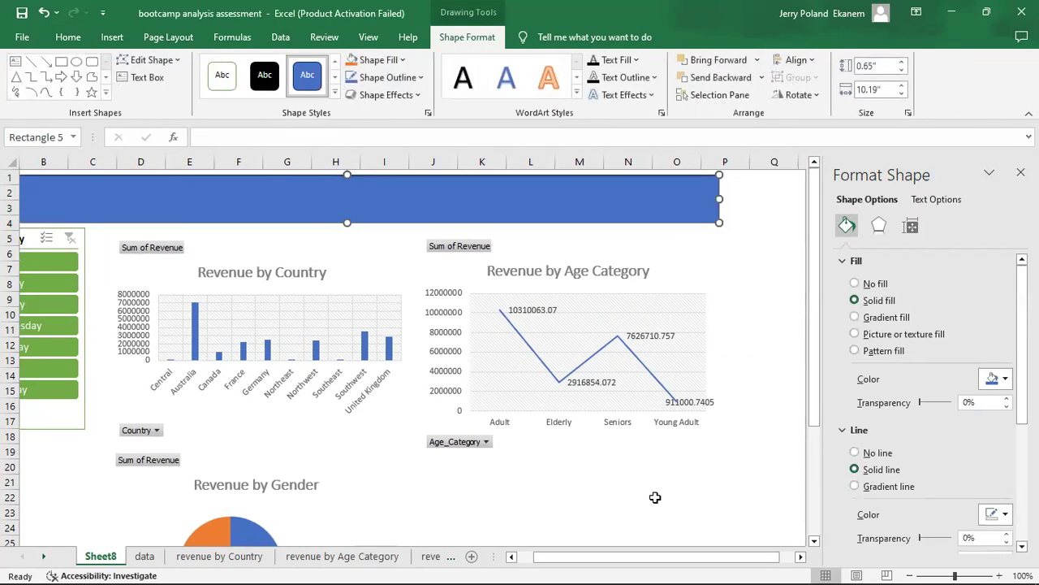
Stretch the banner rectangle to the sheet's left and top edges, about 0.73" high and 10.25" wide, and deselect it.
drag(595, 566, 576, 566)
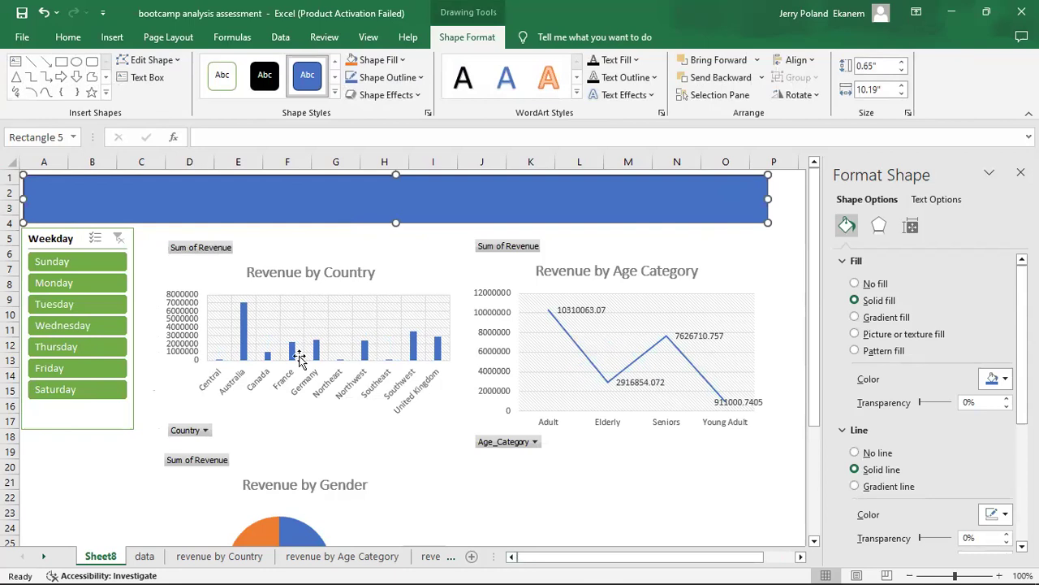
drag(15, 192, 9, 192)
drag(396, 174, 394, 167)
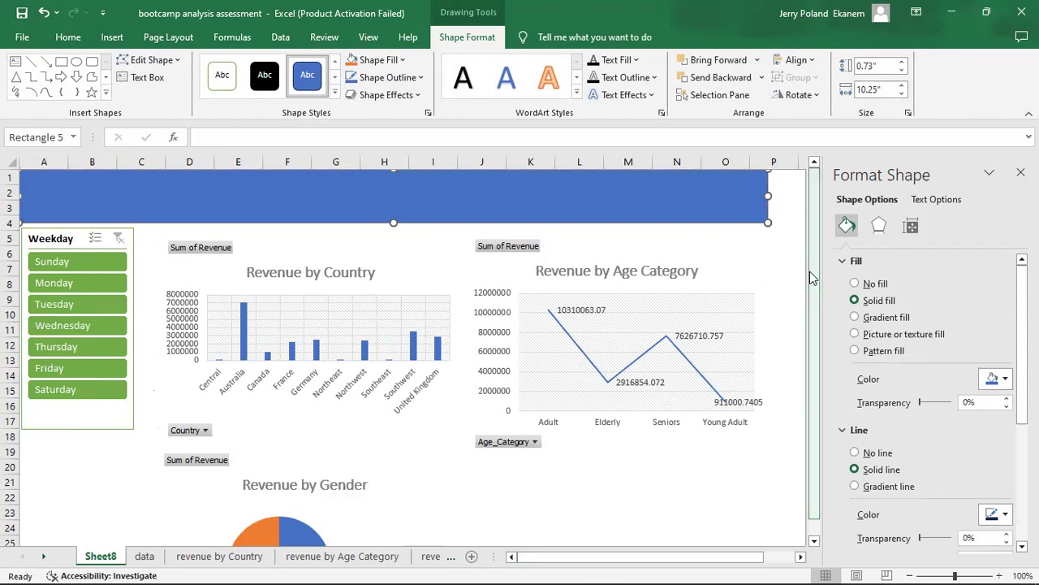
click(774, 257)
Fill the banner rectangle with Black, Text 1 and deselect it.
click(617, 202)
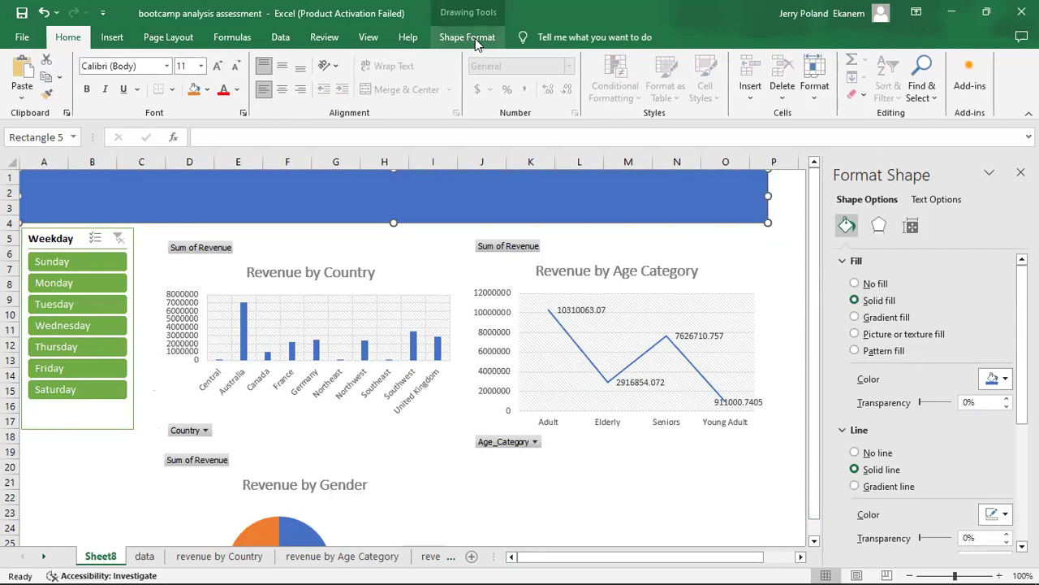
click(476, 40)
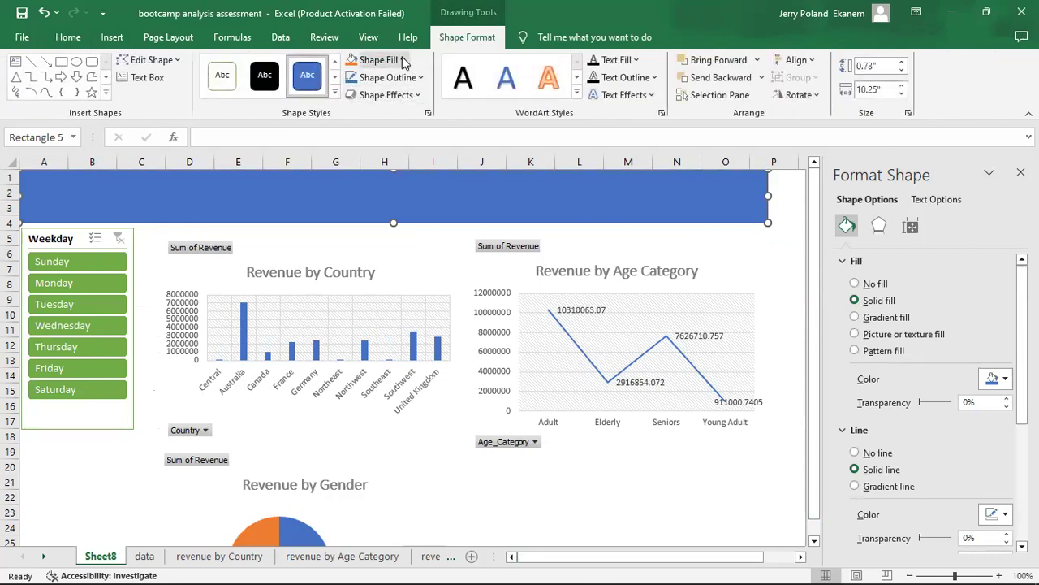
click(403, 61)
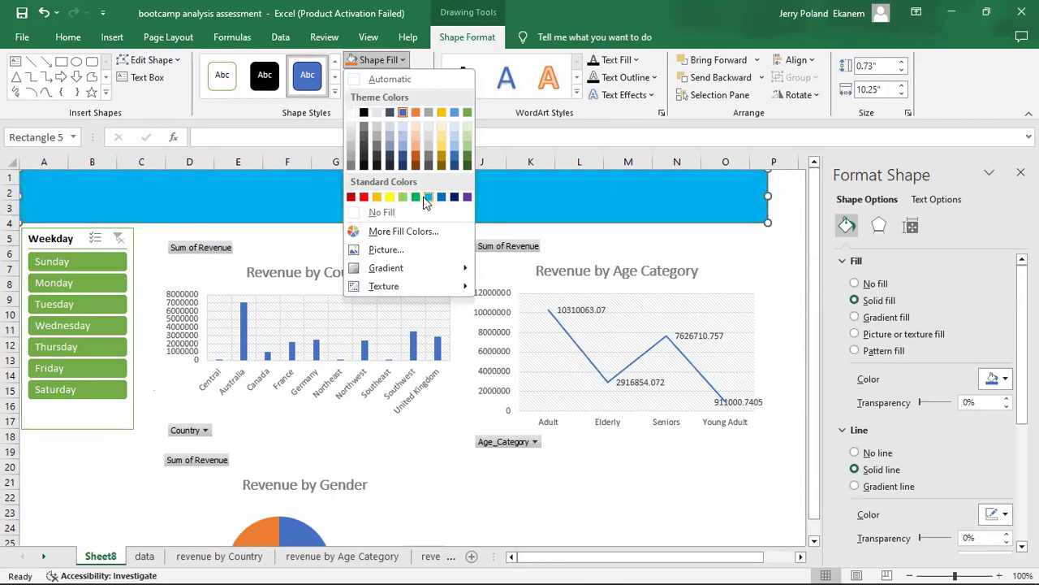
click(364, 114)
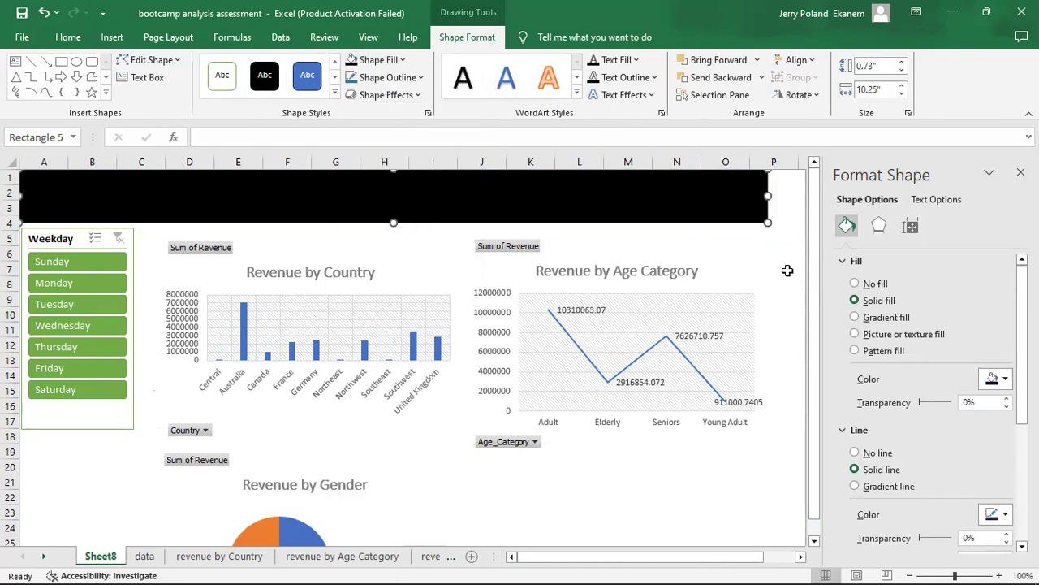
click(787, 271)
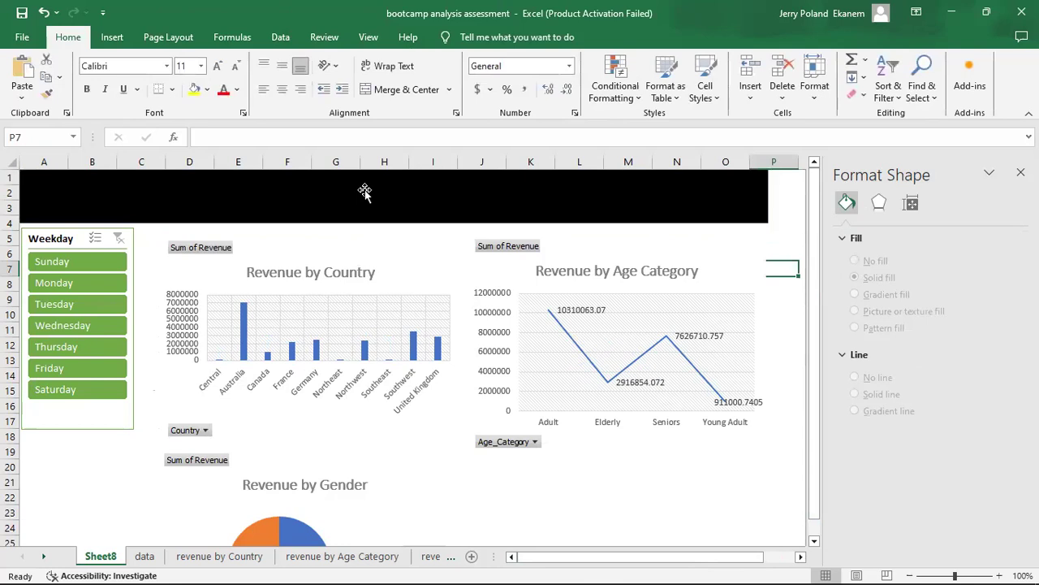
click(198, 438)
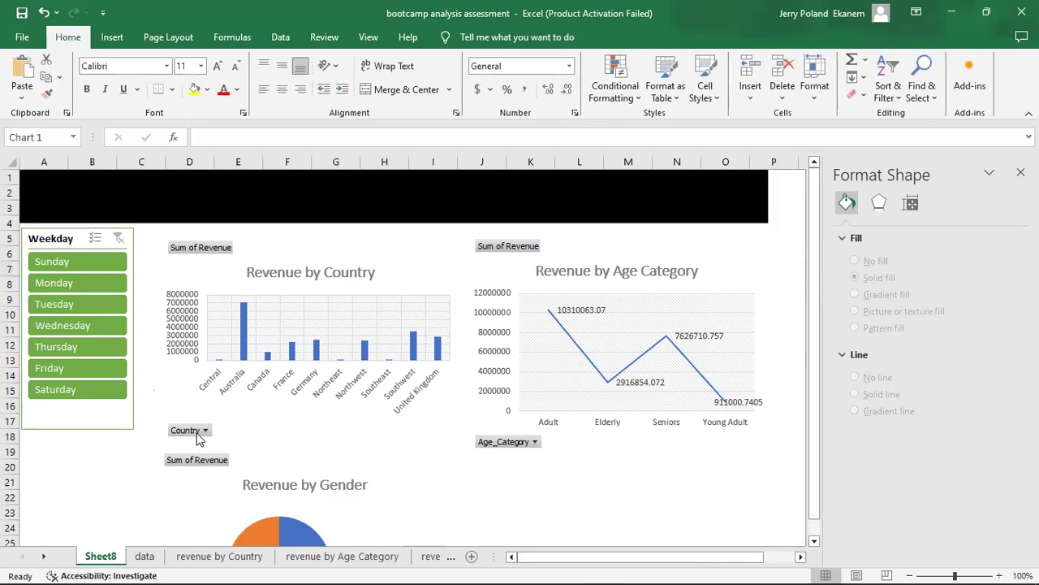
click(205, 431)
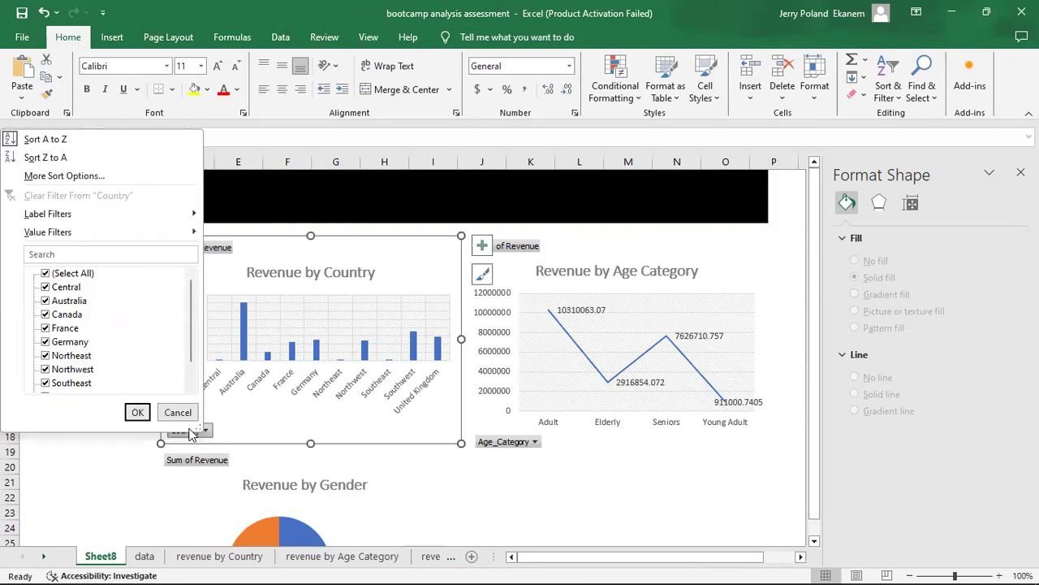
click(179, 413)
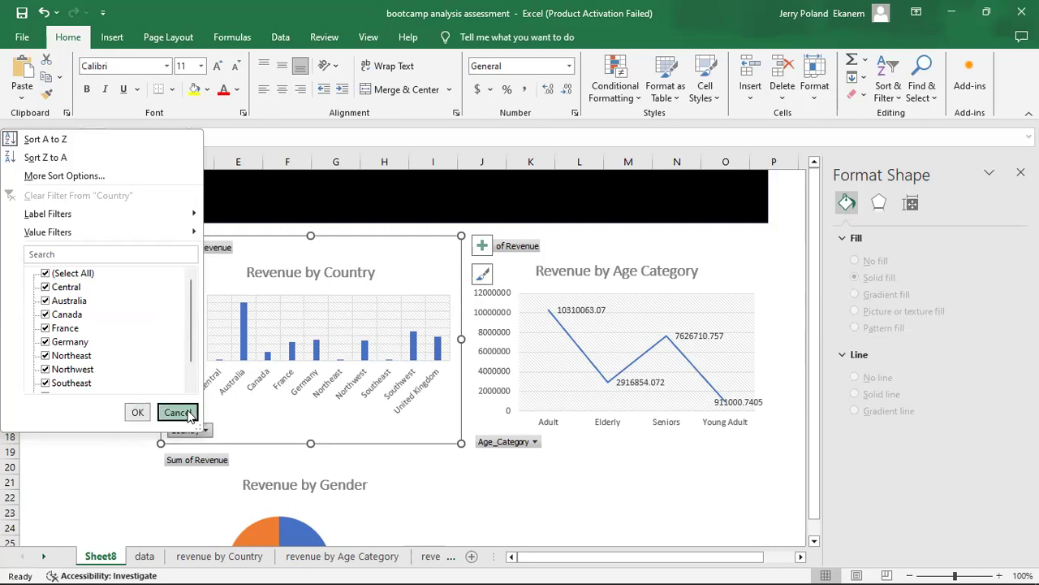
Try removing the Country field from the Revenue by Country chart, undo the removal and return to Sheet8.
right_click(203, 437)
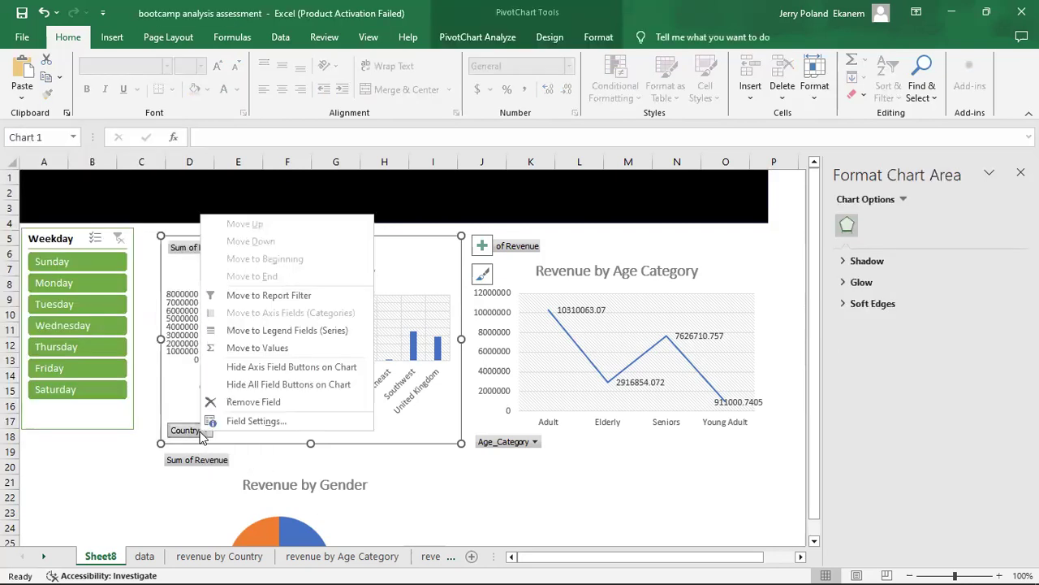
click(241, 402)
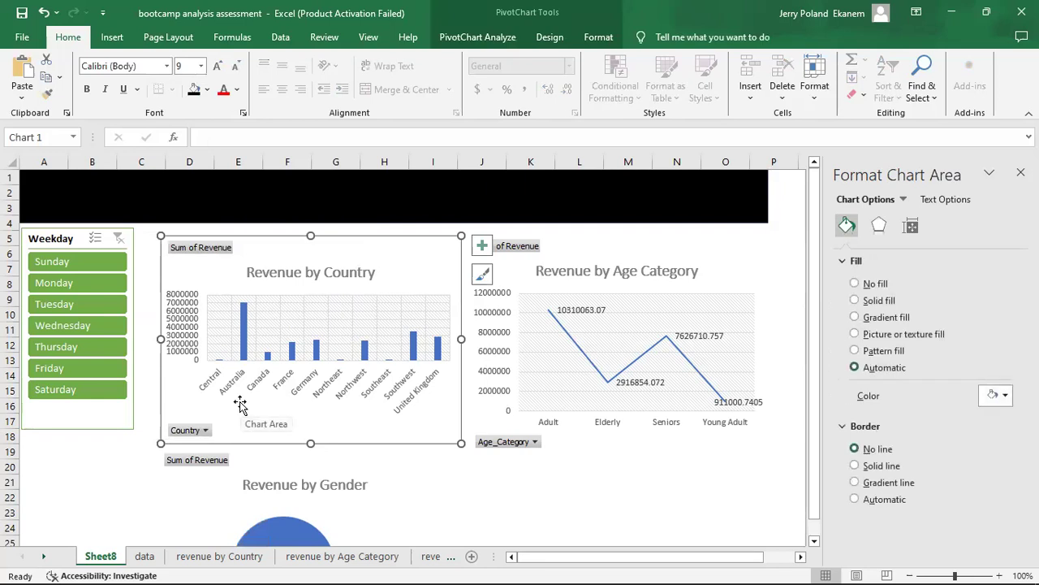
key(ctrl+z)
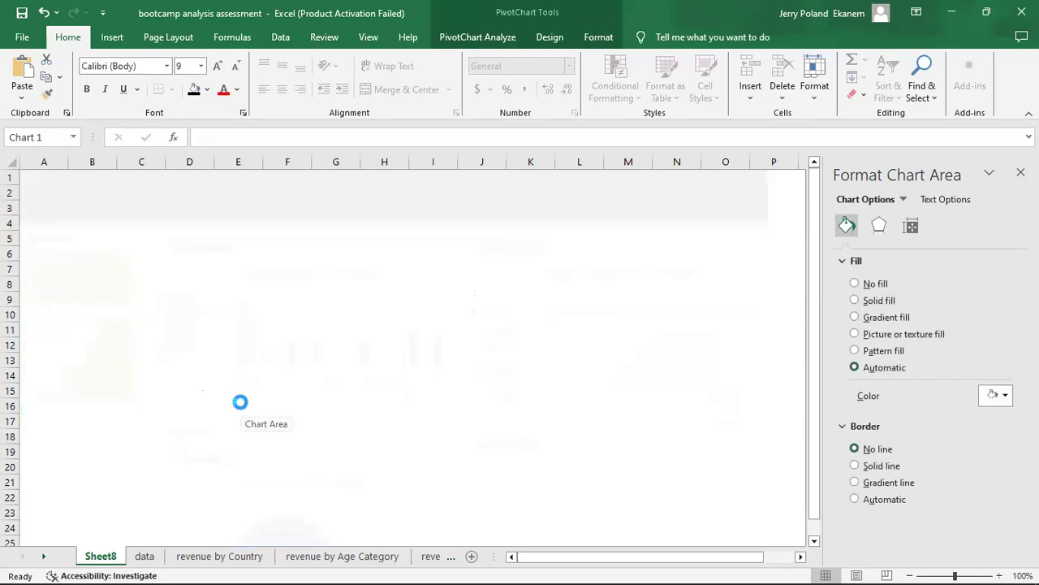
click(101, 556)
click(110, 449)
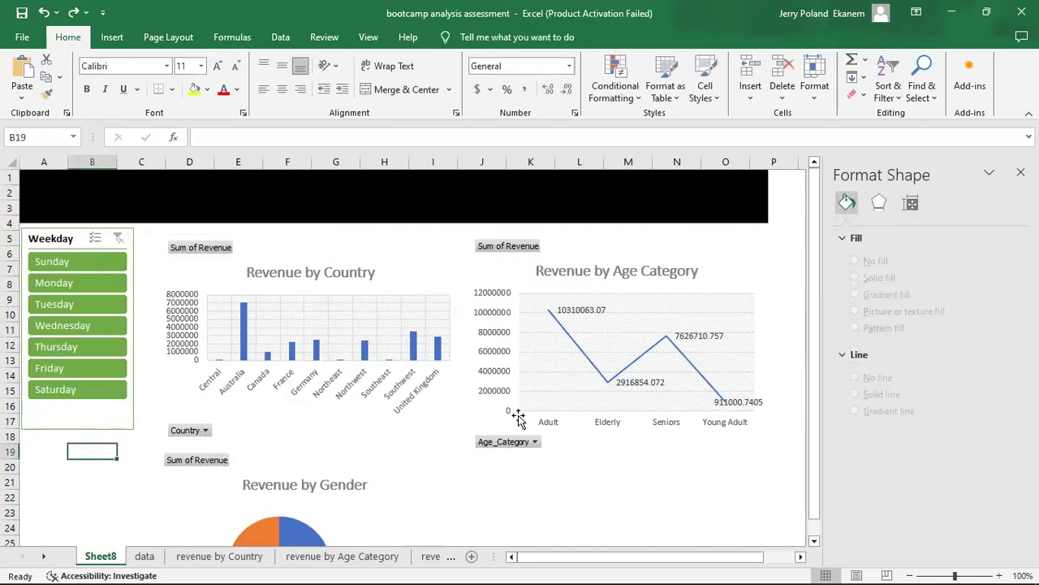
Close the Format Shape pane to widen the view of the dashboard.
drag(816, 453, 815, 494)
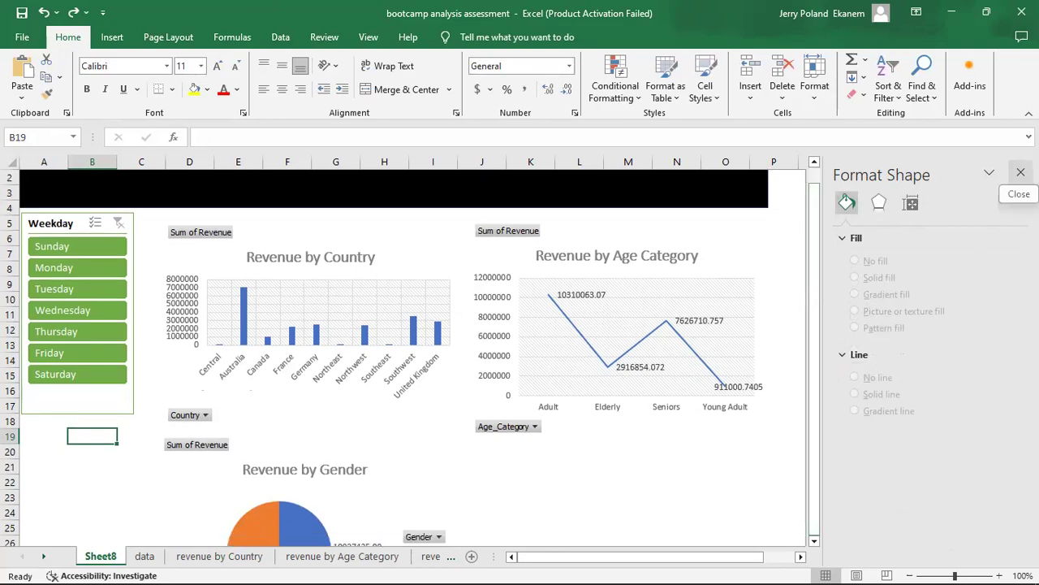
click(1021, 172)
drag(1032, 286, 1031, 268)
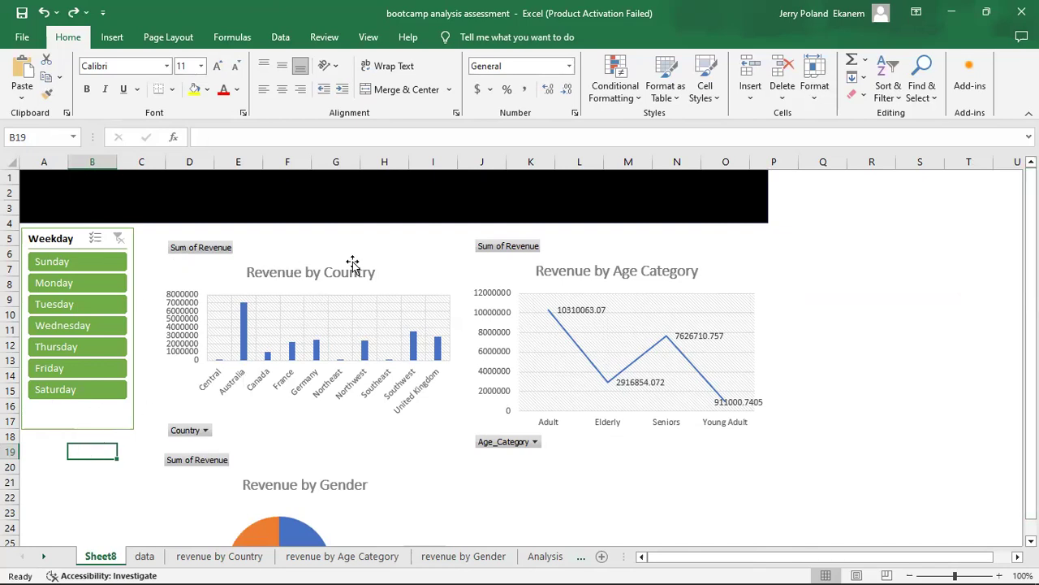
Duplicate the Weekday slicer and move the copy down over the lower part of the original.
click(104, 430)
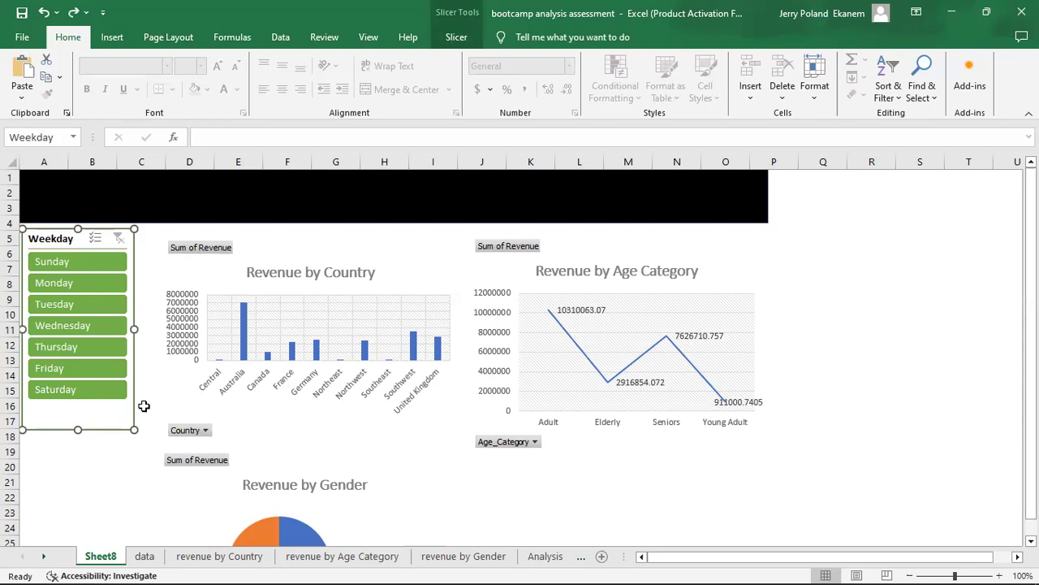
key(ctrl+d)
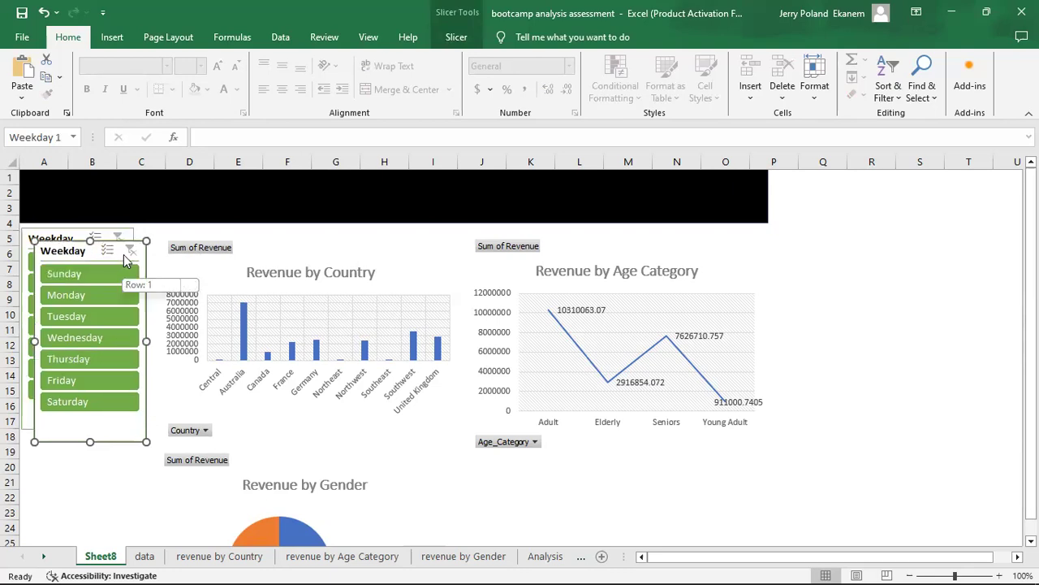
drag(101, 262, 98, 372)
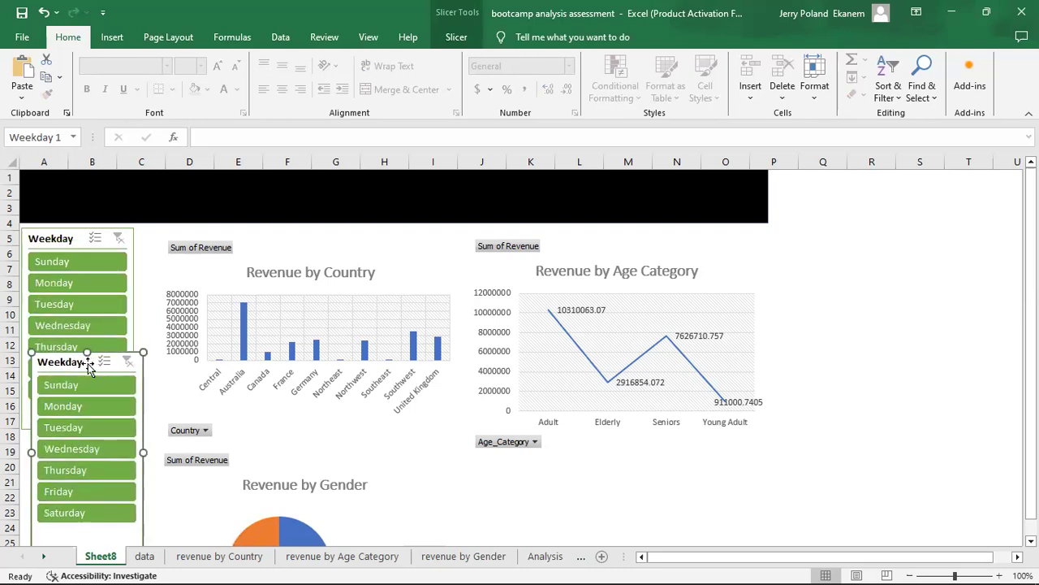
Check the duplicate slicer's settings, dismiss them without changes and delete the duplicate.
click(457, 37)
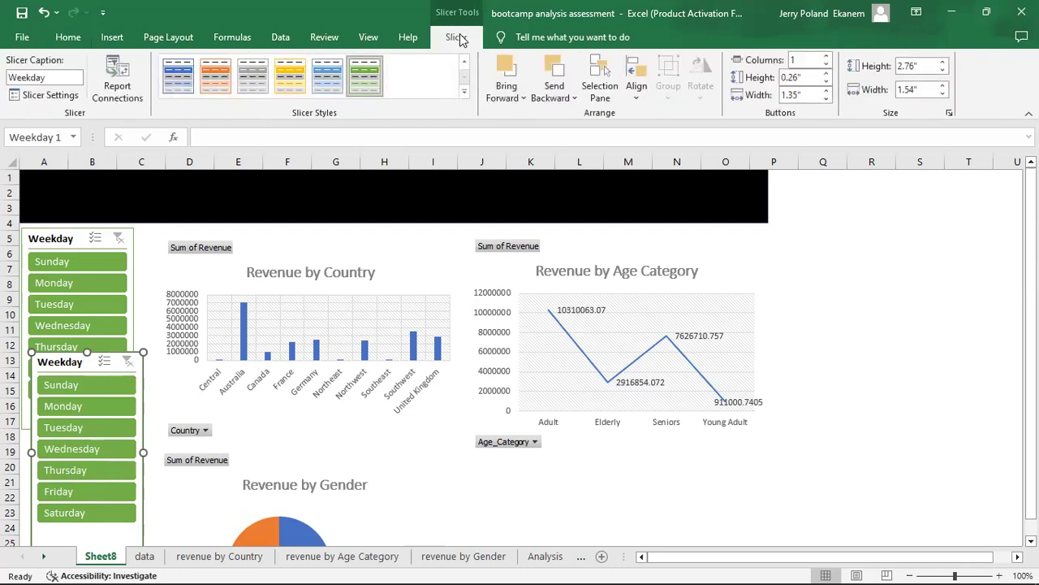
click(65, 97)
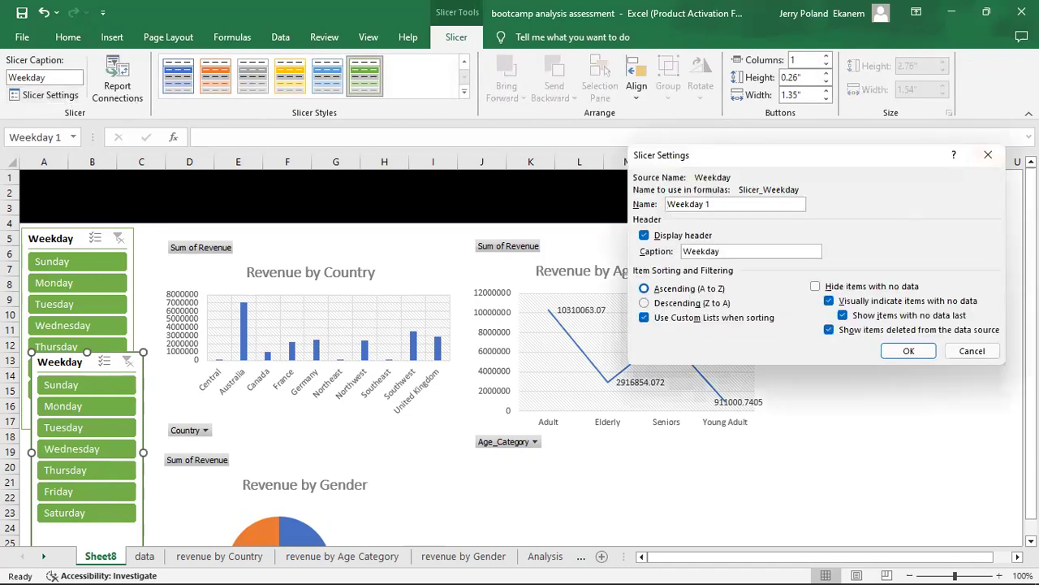
click(988, 155)
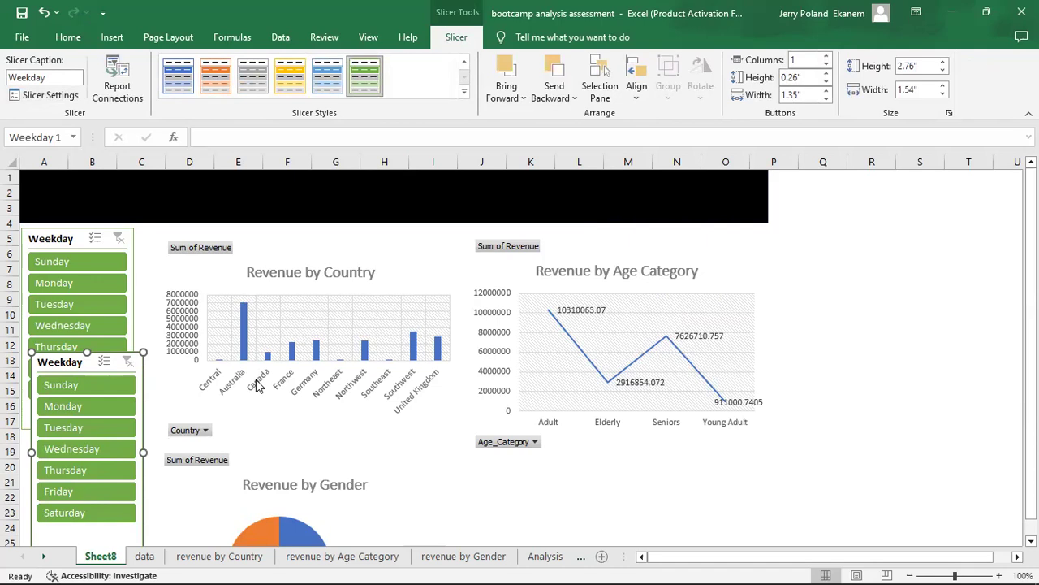
key(Delete)
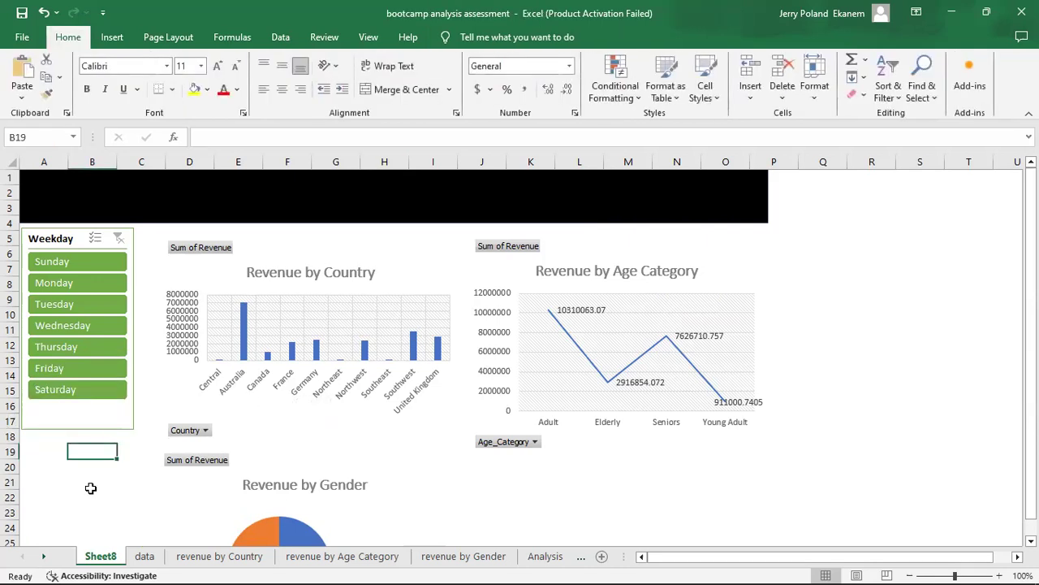
Insert an OrderDate timeline from the Revenue by Country chart and move it to the right end of the black banner, starting at column P.
click(296, 309)
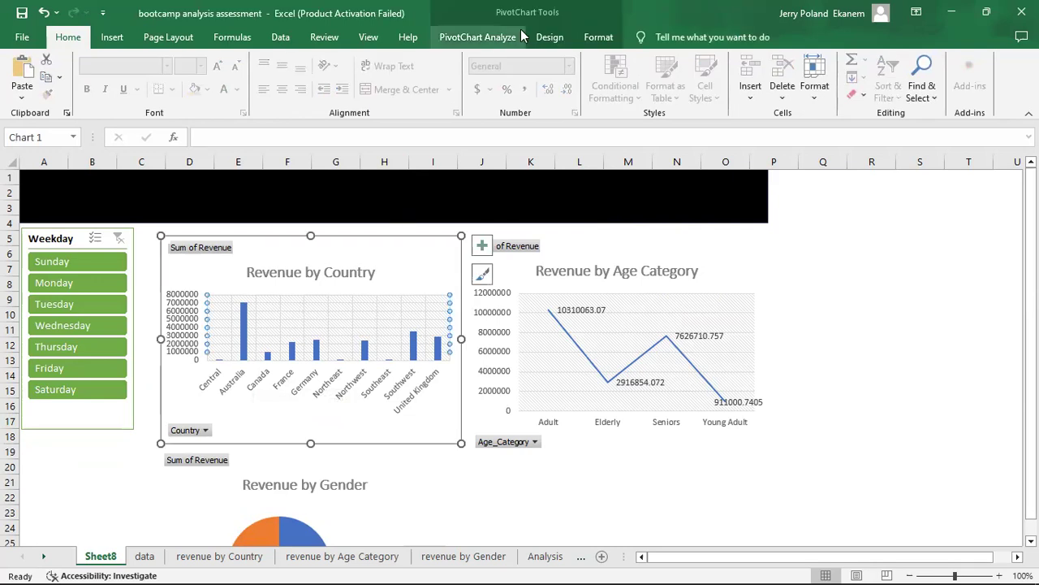
click(556, 43)
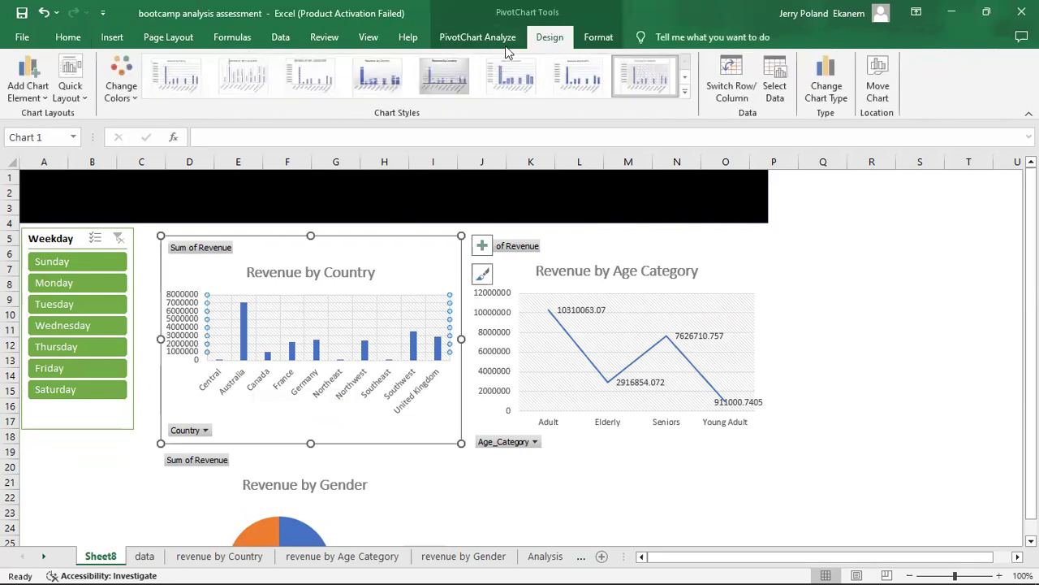
click(498, 40)
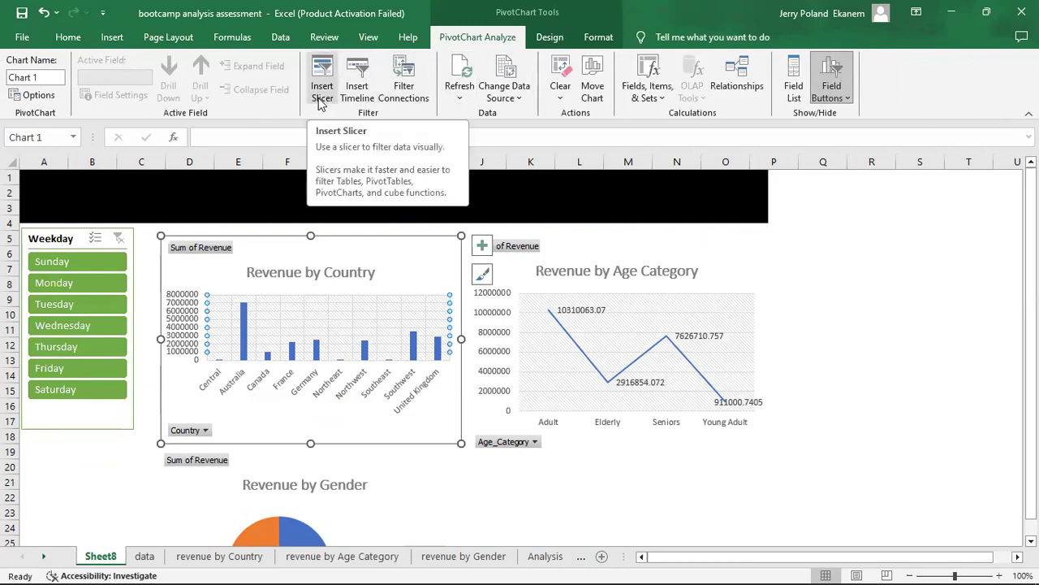
click(366, 96)
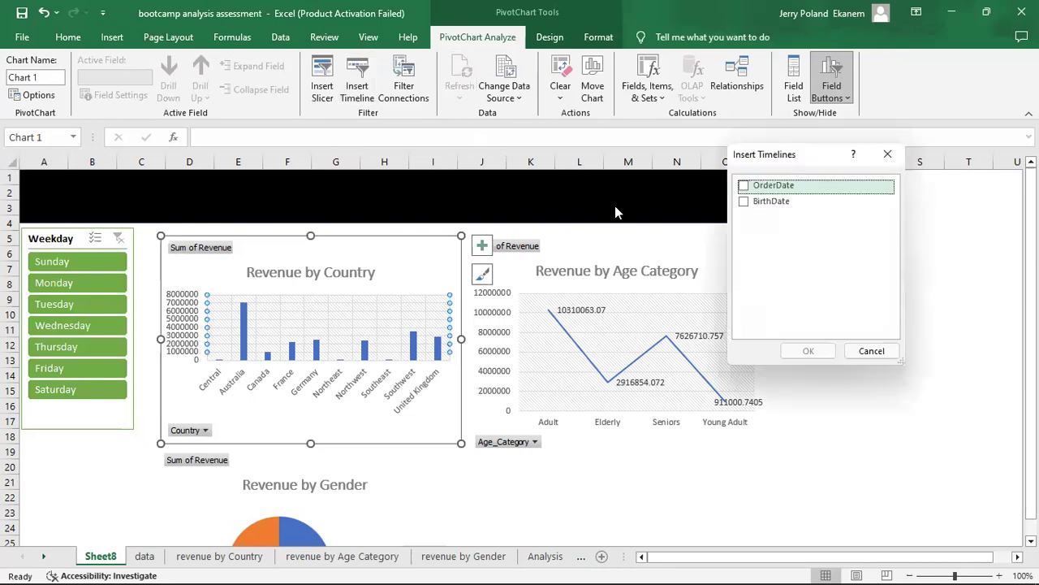
click(748, 187)
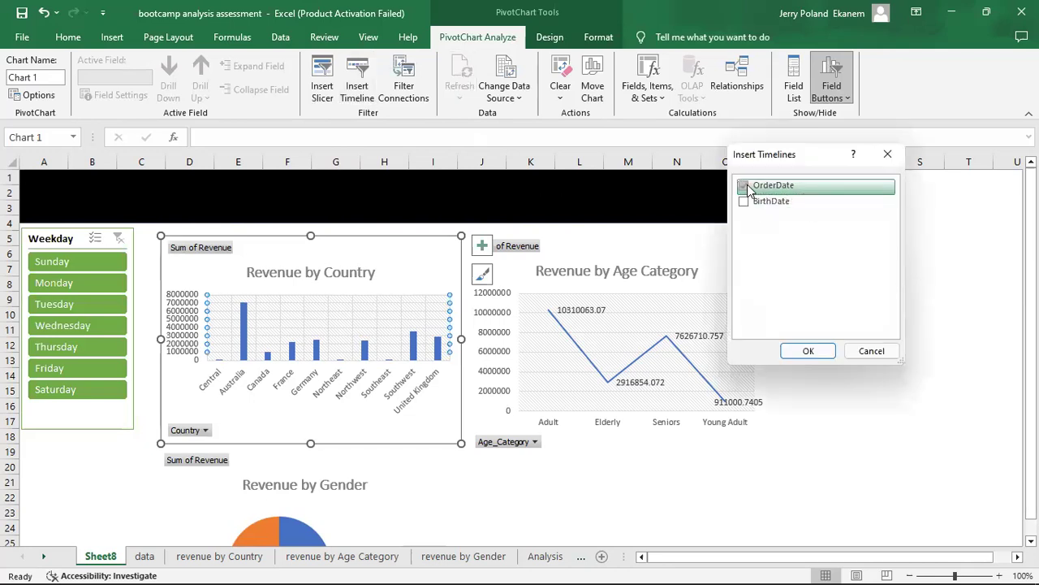
click(809, 351)
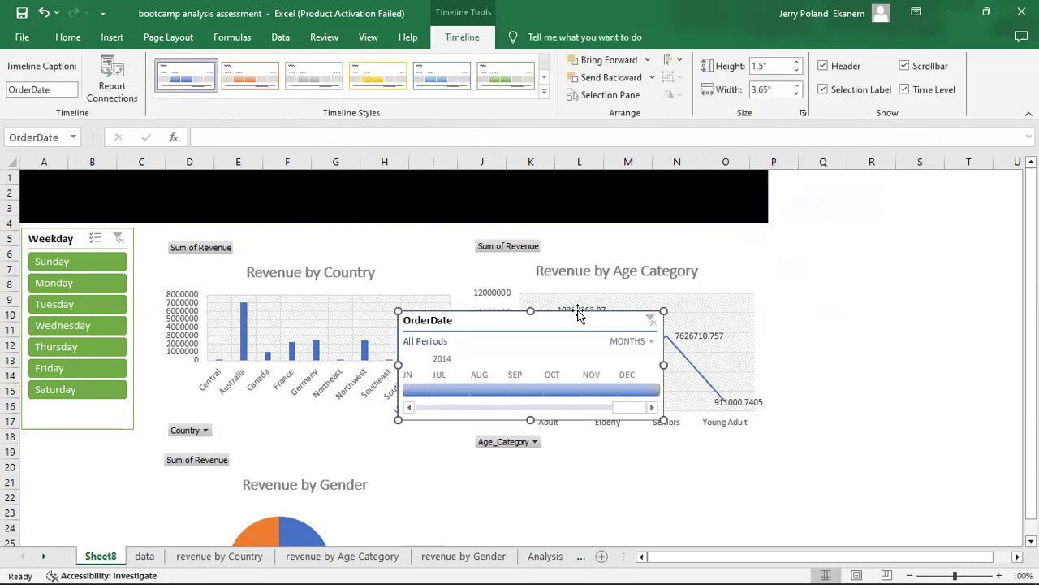
drag(566, 323, 933, 183)
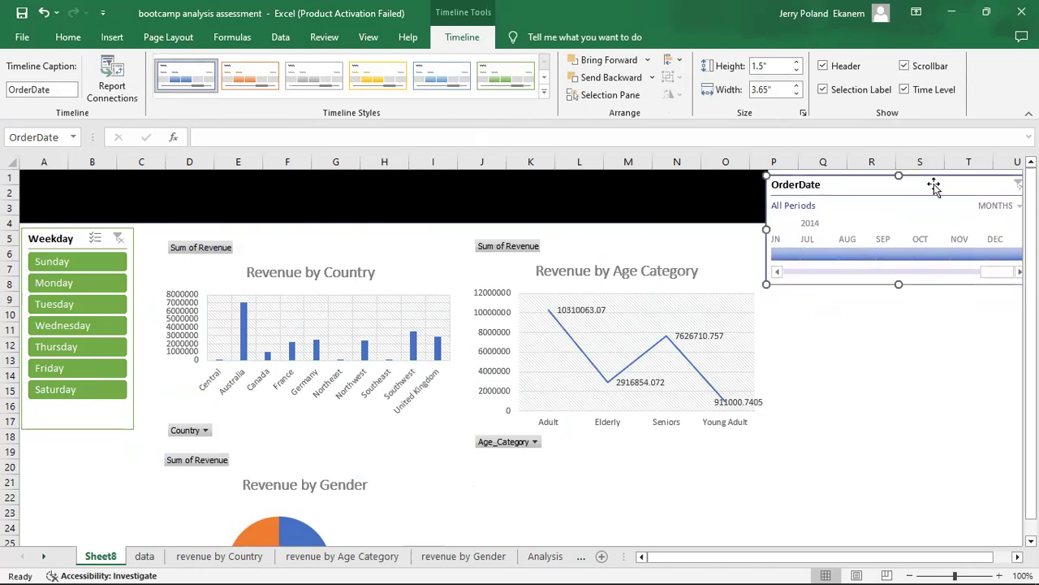
Filter the OrderDate timeline to August 2014 and also connect it to the revenue by Age Category and revenue by Gender PivotTables.
mouse_move(1001, 276)
mouse_down()
mouse_move(834, 275)
mouse_move(990, 273)
mouse_up()
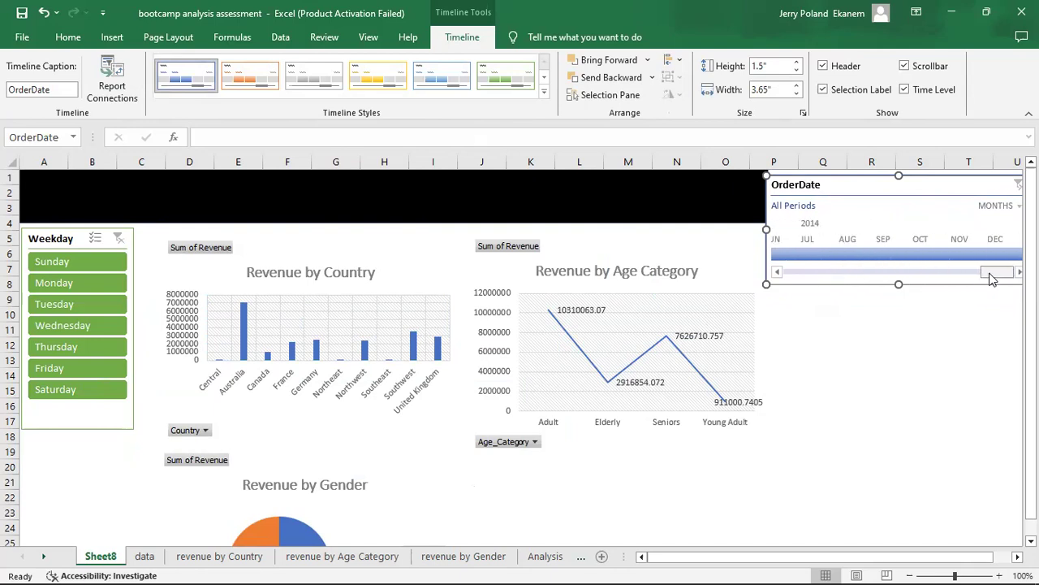
click(864, 257)
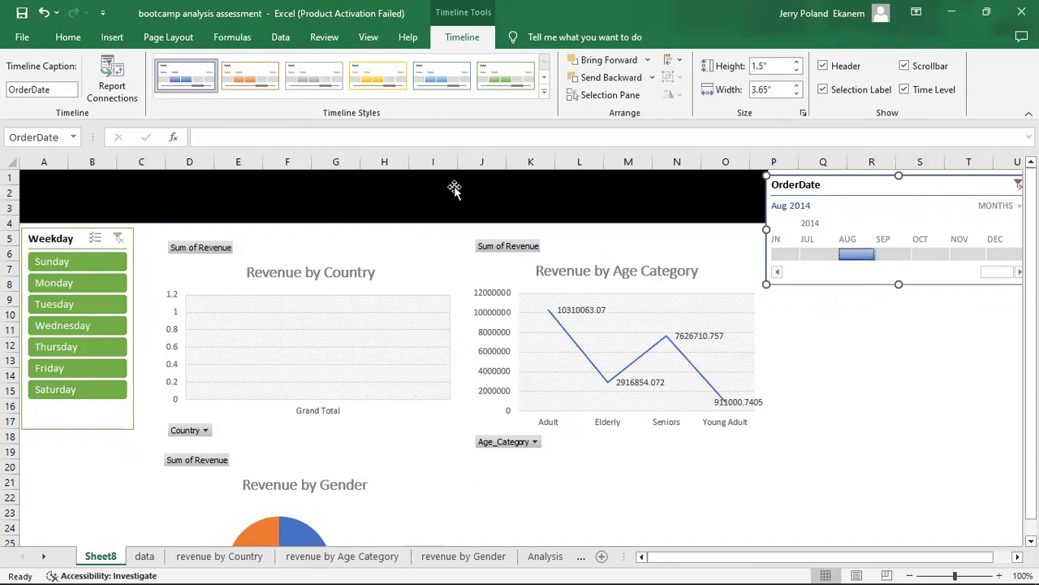
click(108, 89)
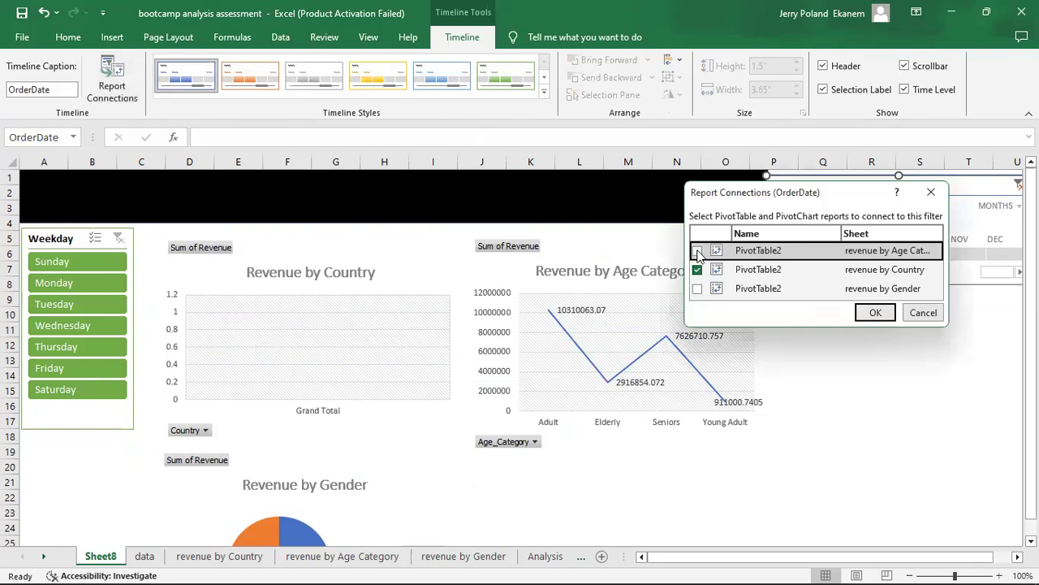
click(700, 290)
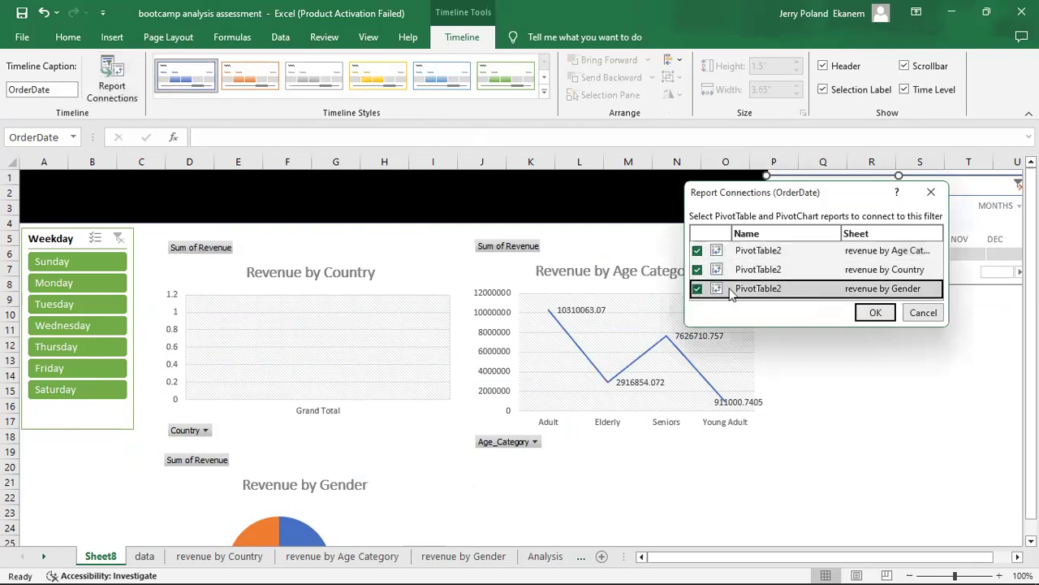
click(874, 312)
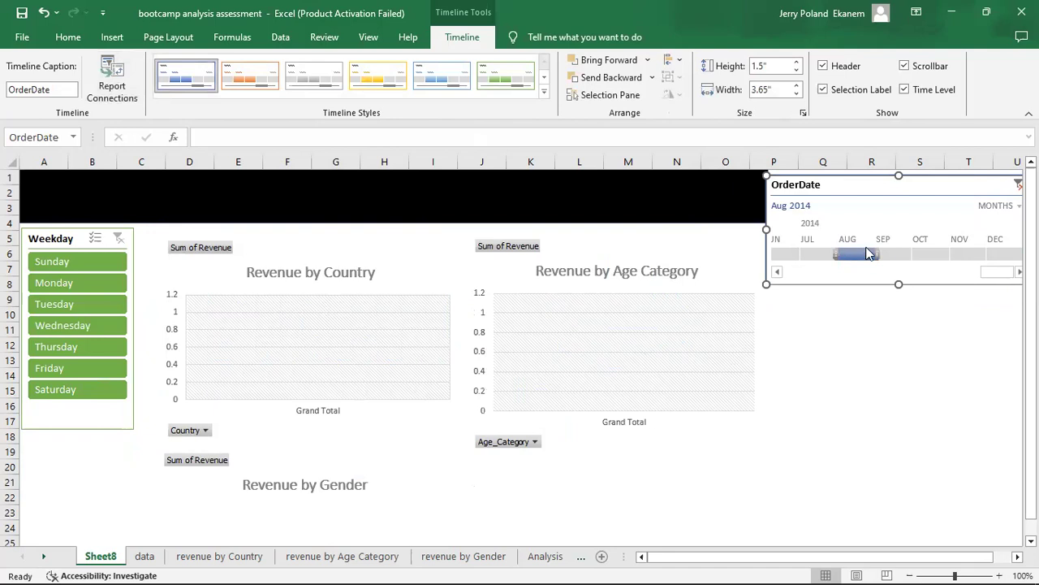
Set the OrderDate timeline's period to June–December 2014 and increase its height to 1.55" beside the black banner.
click(893, 256)
click(934, 256)
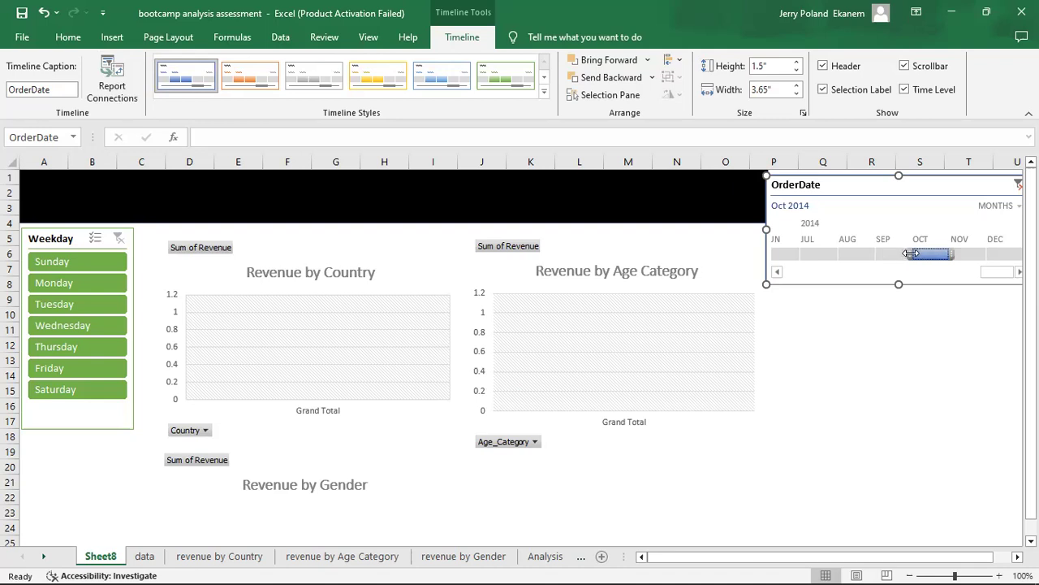
drag(911, 254, 738, 255)
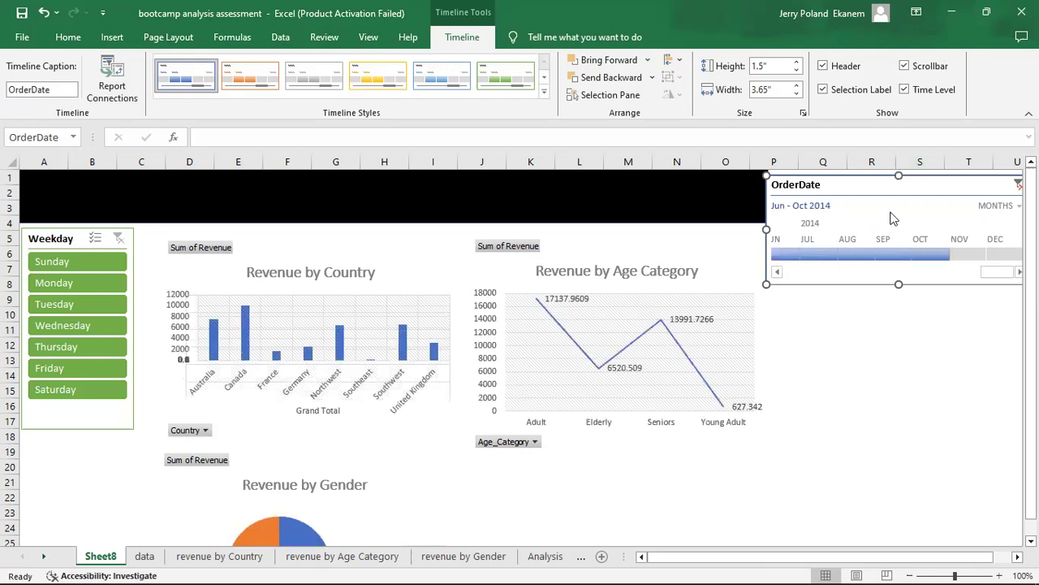
drag(976, 253, 1007, 253)
drag(980, 185, 913, 229)
drag(950, 294, 958, 297)
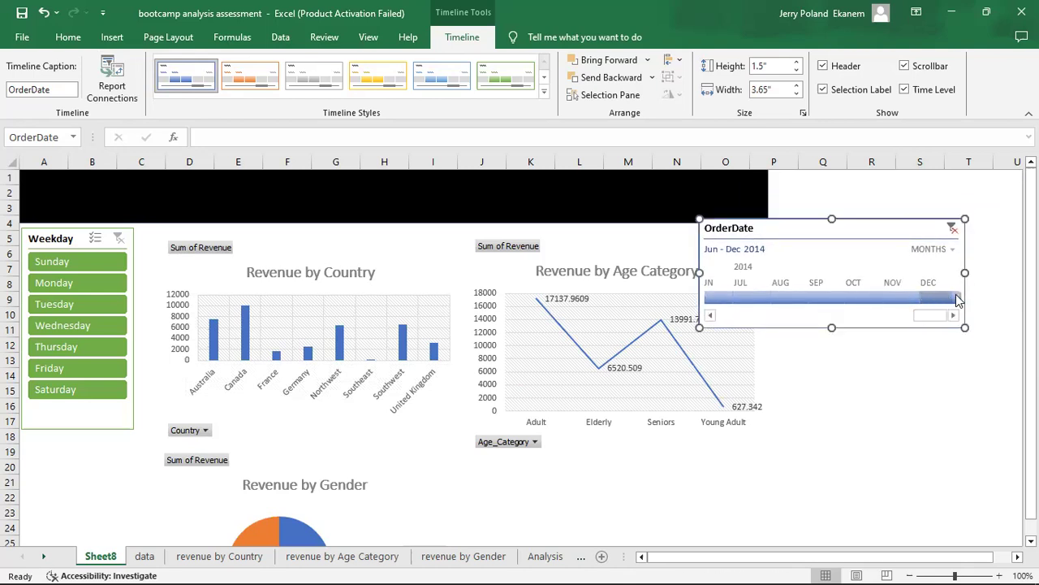
drag(870, 228, 940, 187)
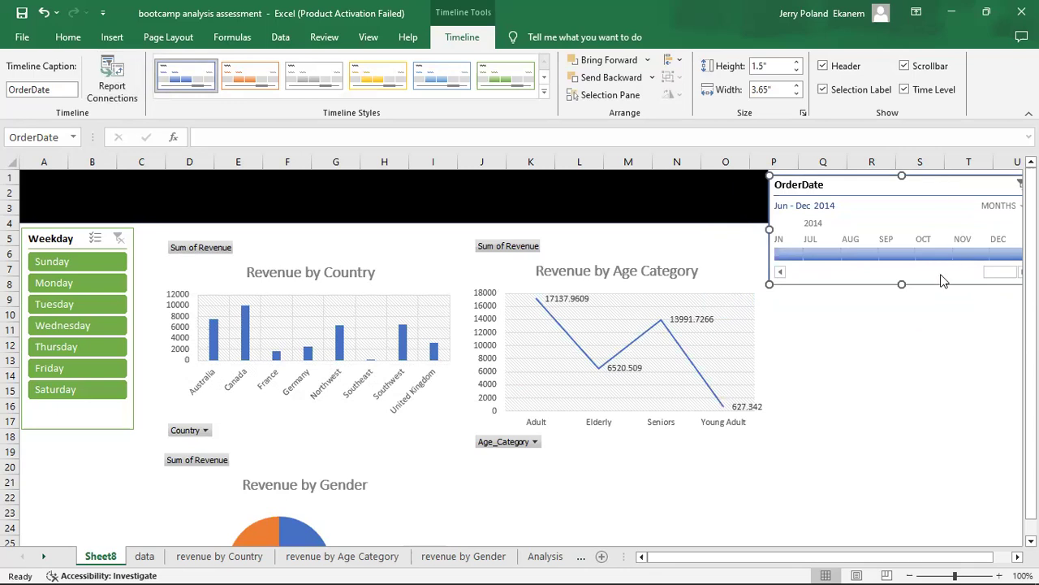
mouse_move(902, 283)
mouse_down()
mouse_move(900, 273)
mouse_move(902, 288)
mouse_up()
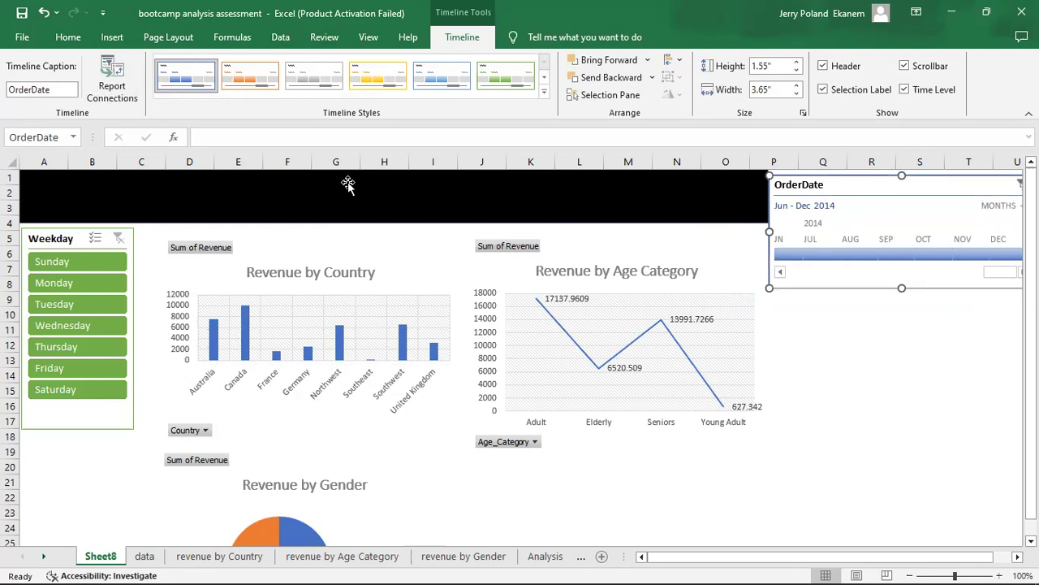
Draw a text box about 5.63" wide and 0.3" high on the black banner, containing "REVENUE BY SALES DASHBOARD".
click(73, 38)
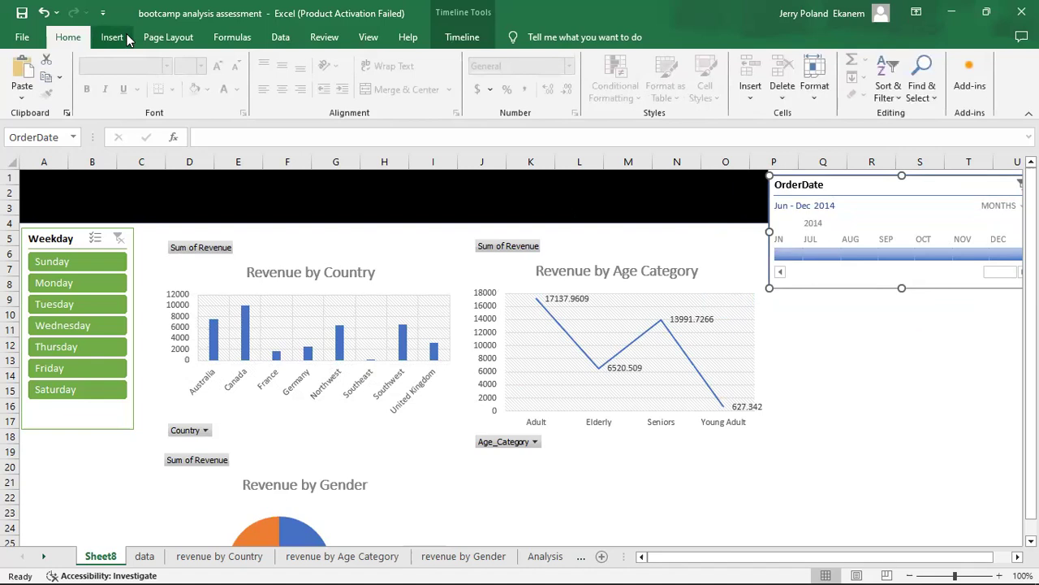
click(112, 38)
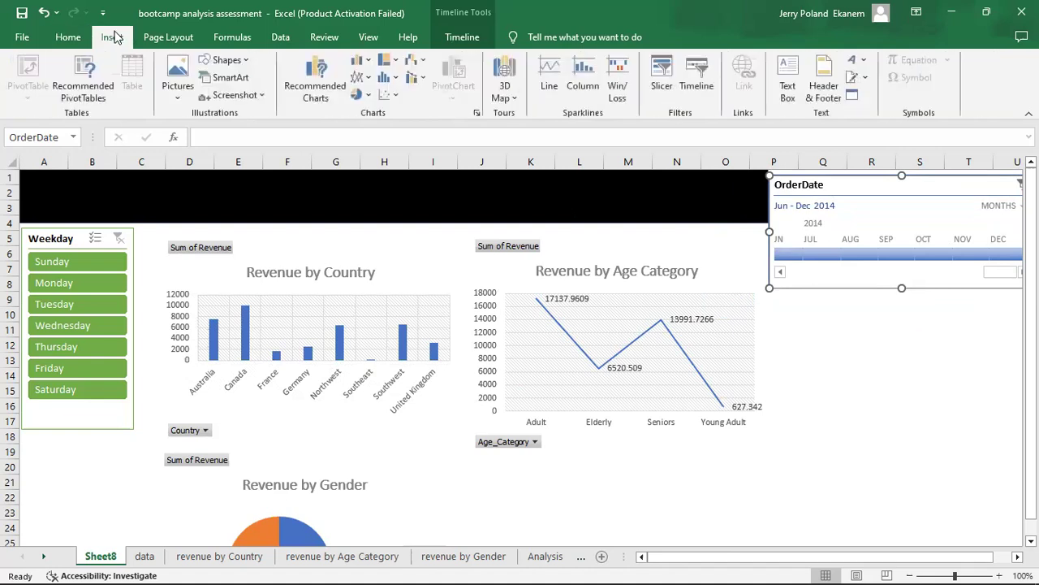
click(242, 61)
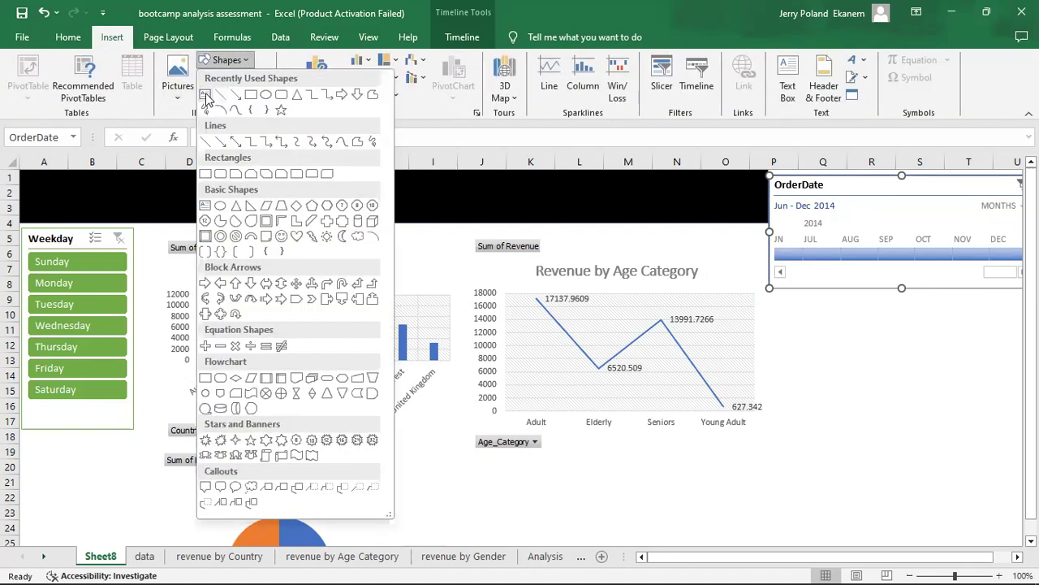
click(207, 95)
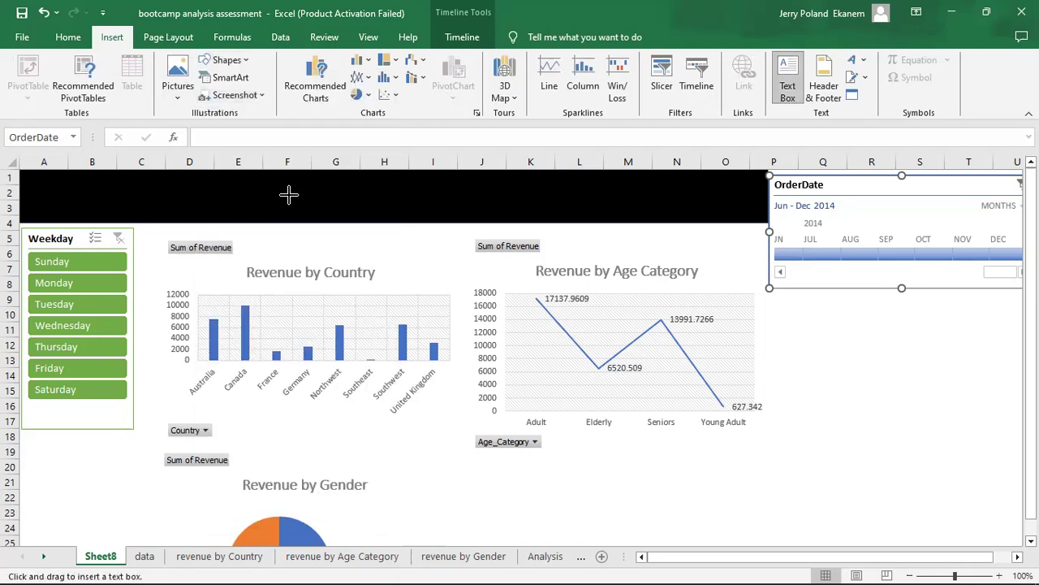
drag(492, 210, 80, 187)
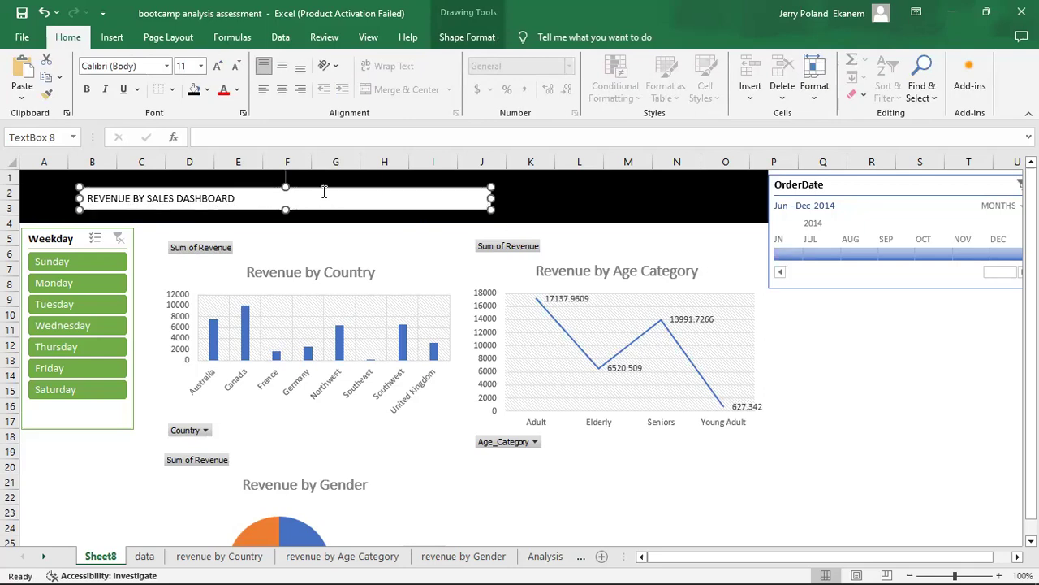
Format the banner title text in white at size 36 and remove the text box's fill.
click(237, 90)
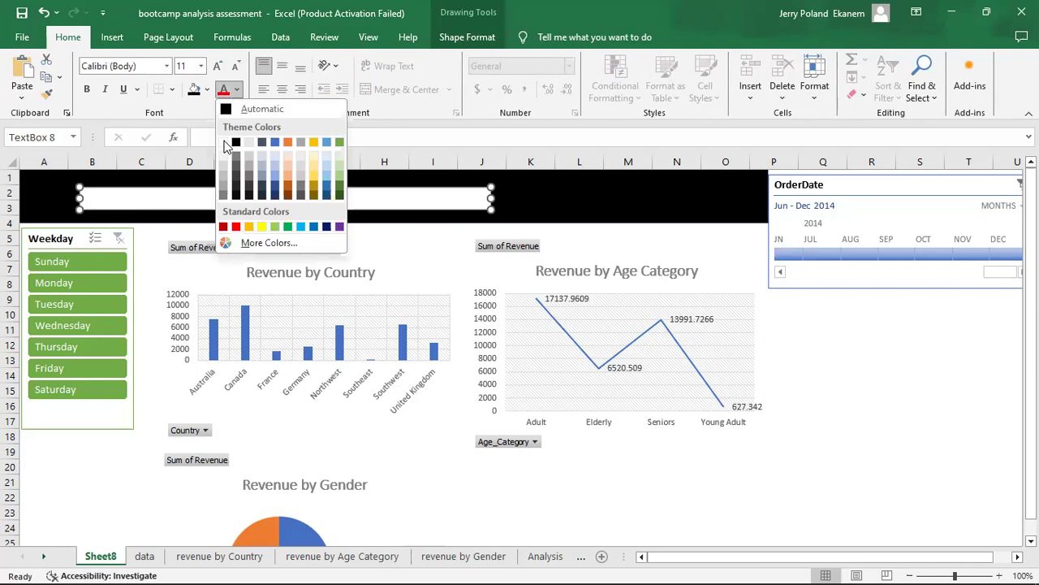
click(225, 143)
click(200, 65)
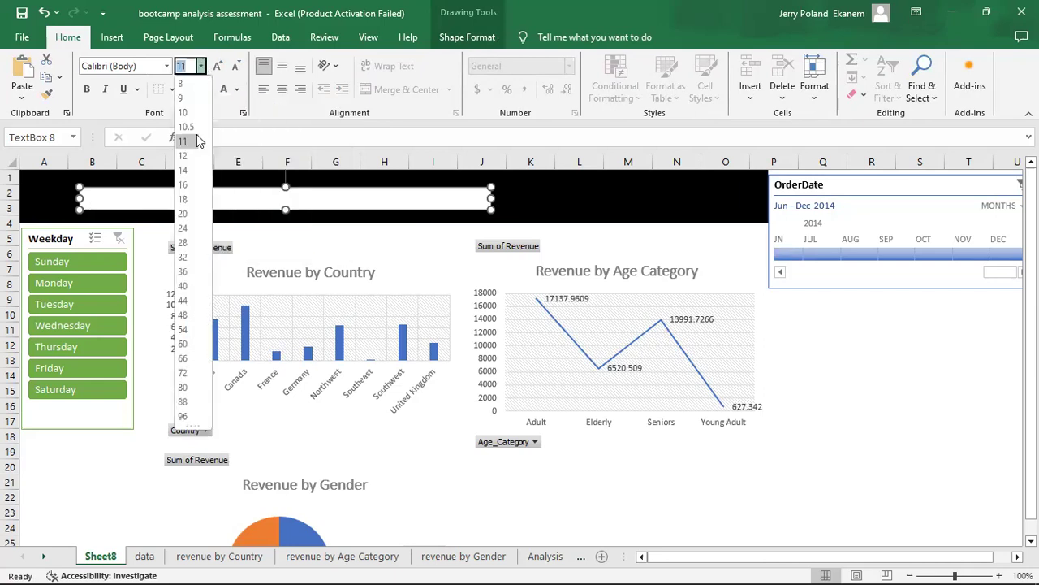
click(184, 273)
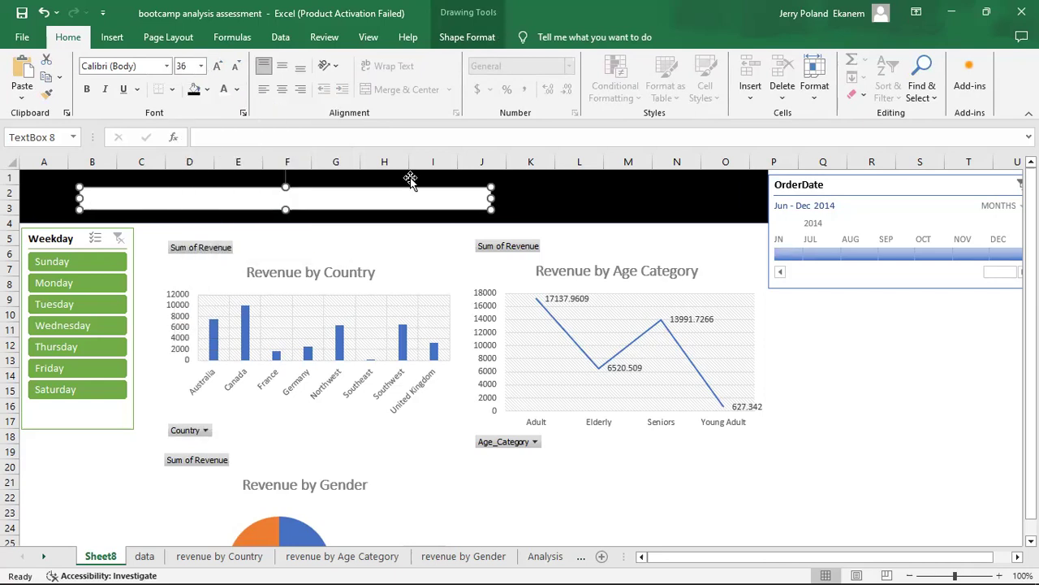
click(474, 41)
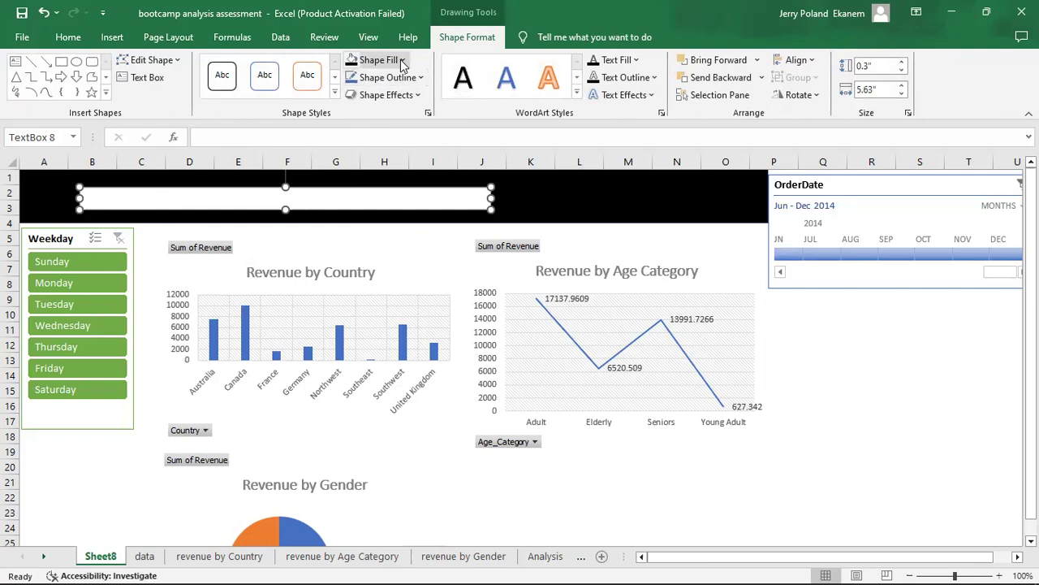
click(402, 61)
click(362, 213)
Enlarge the title text box to about 7.45" wide and 0.98" high and nudge it up so the title sits within the banner.
drag(289, 209, 290, 259)
drag(490, 220, 624, 221)
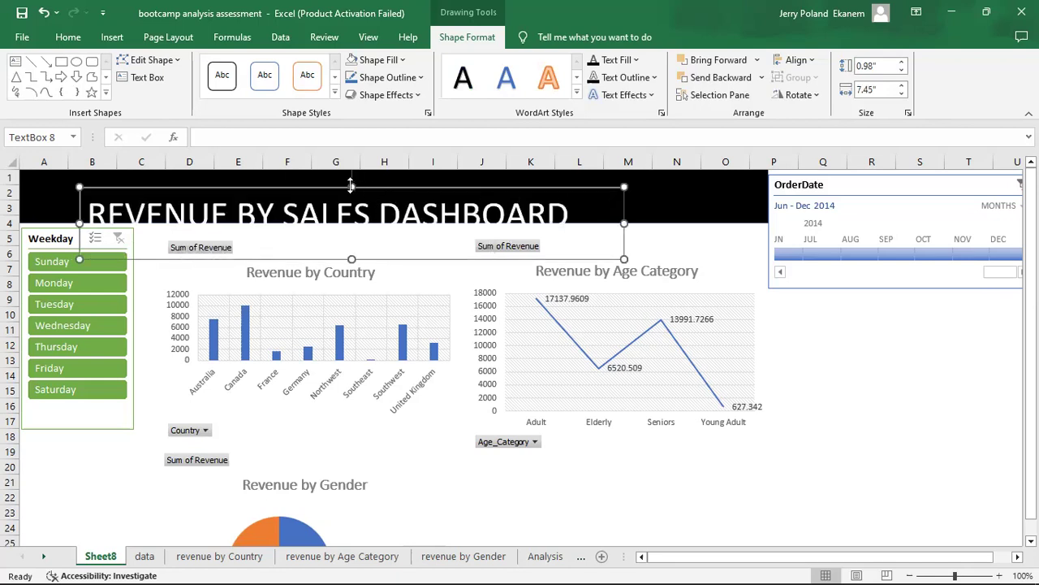
key(Up)
key(Up)
key(Up)
key(Up)
key(Up)
key(Up)
key(Up)
key(Up)
key(Up)
key(Up)
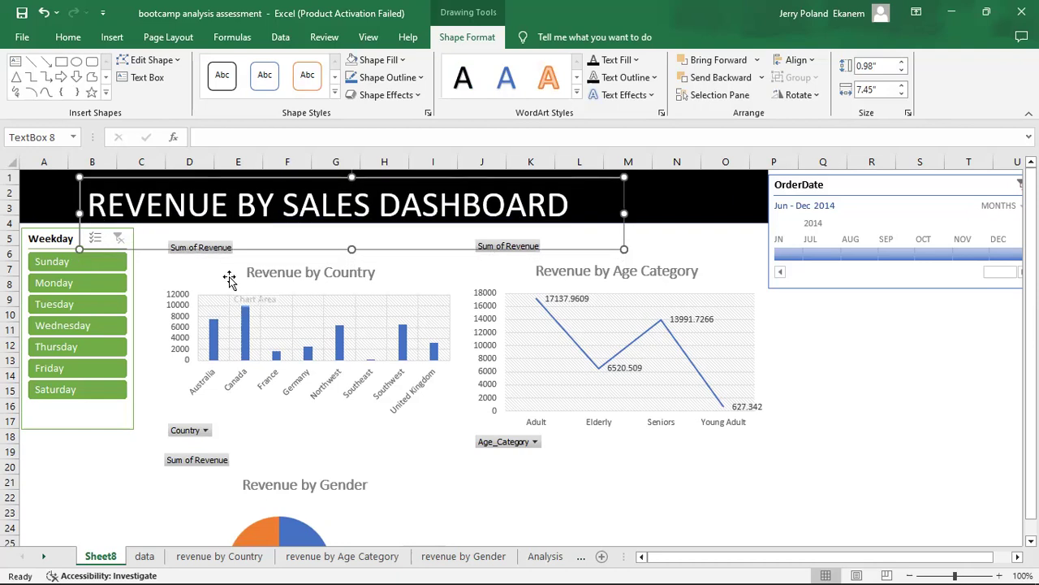
click(948, 439)
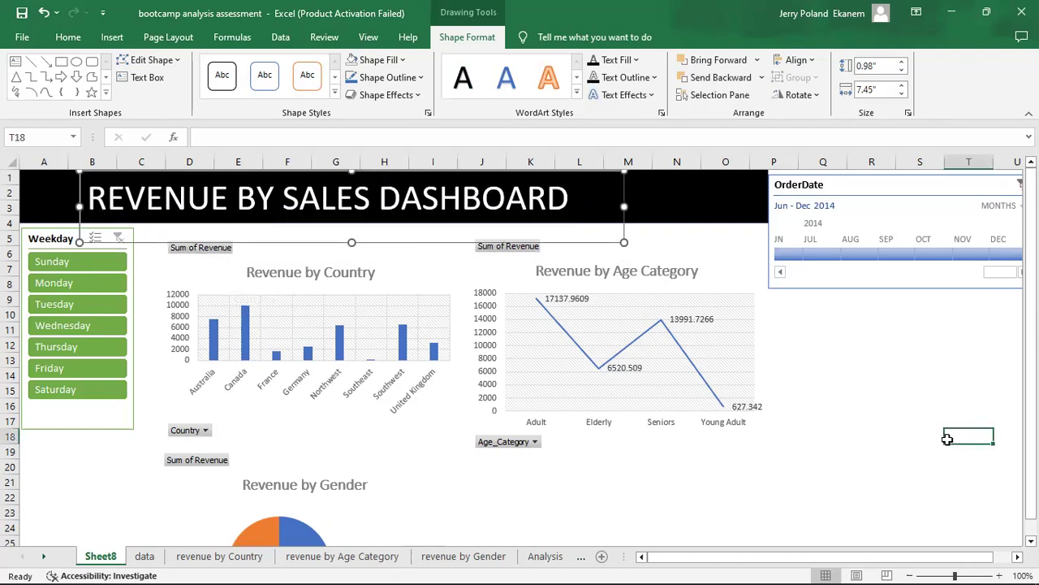
Remove the outline from the dashboard title text box.
click(623, 203)
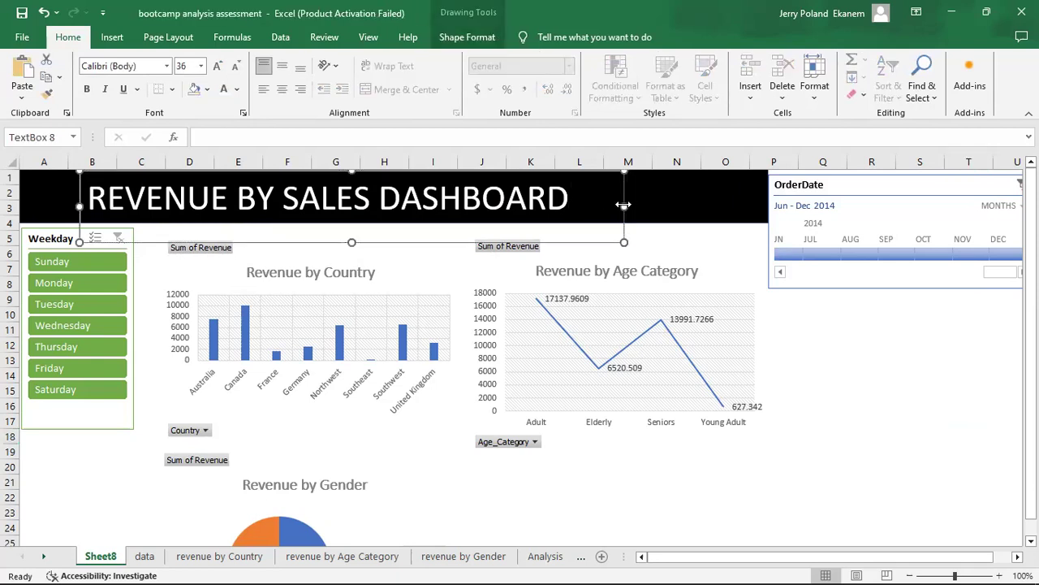
click(478, 38)
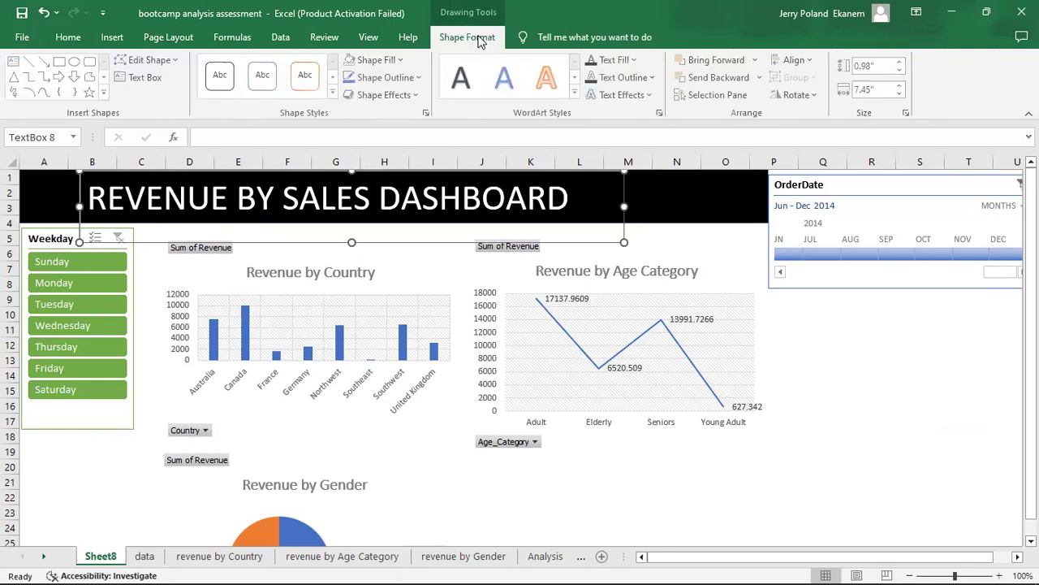
click(417, 77)
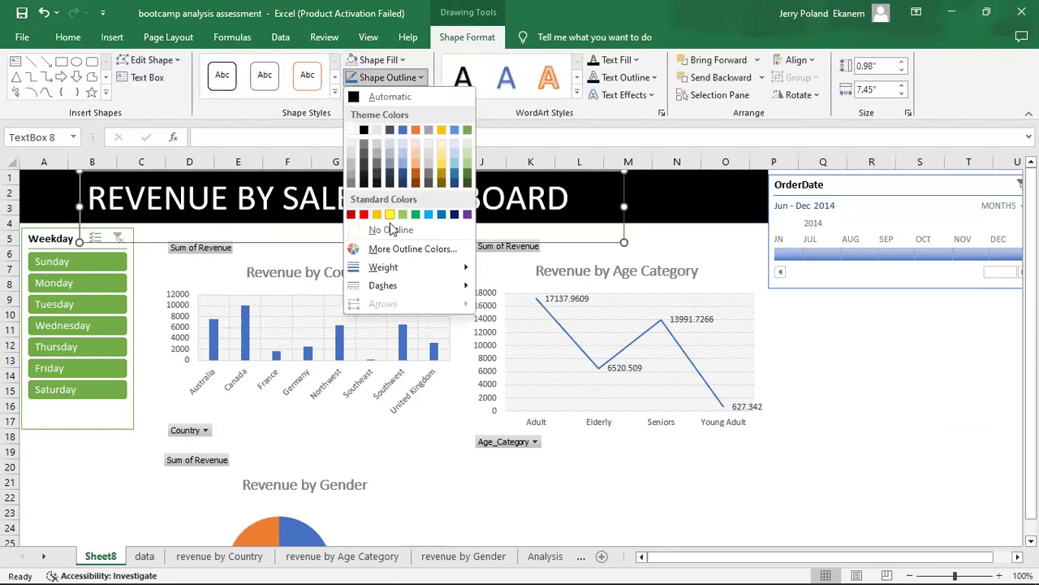
click(390, 229)
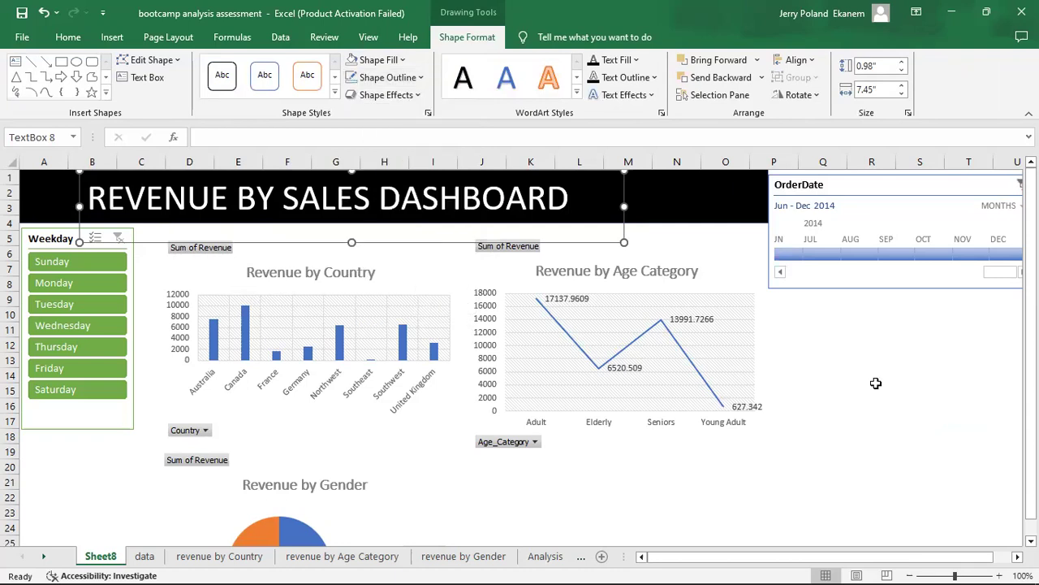
click(873, 385)
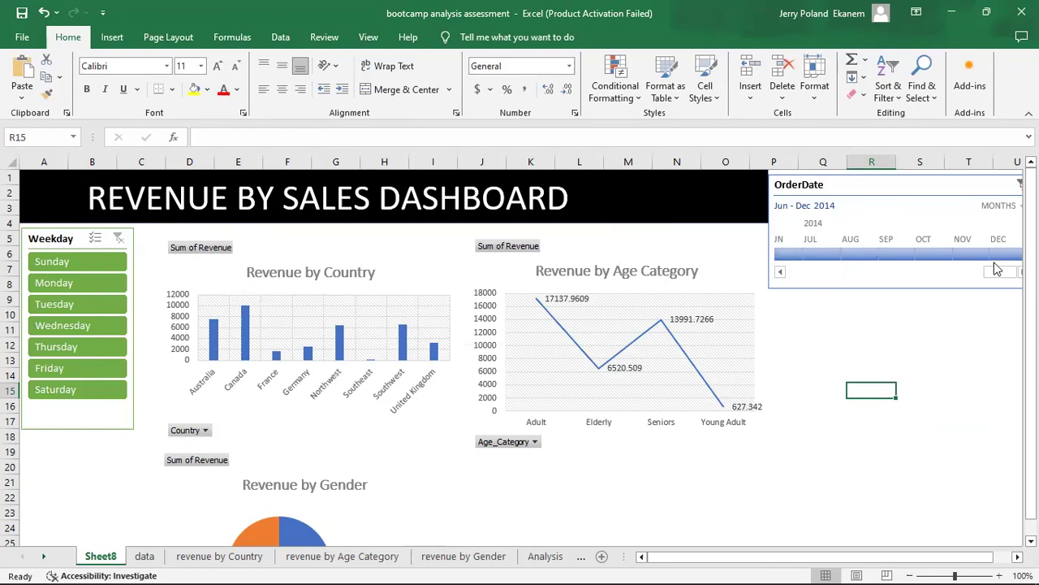
Switch the OrderDate timeline's time level to years and extend the selected period to 2011–2014.
drag(998, 272, 800, 271)
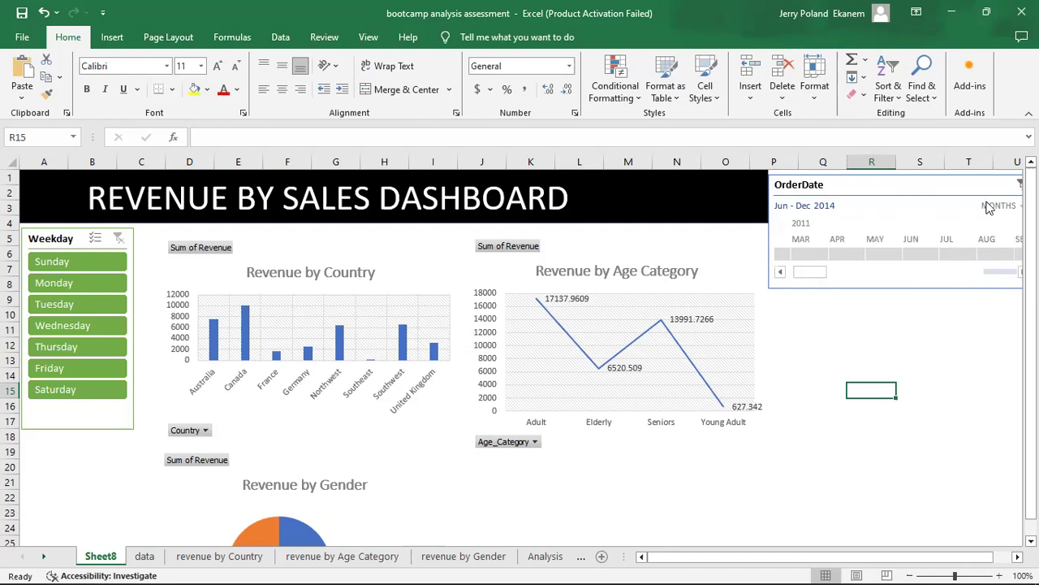
click(1013, 206)
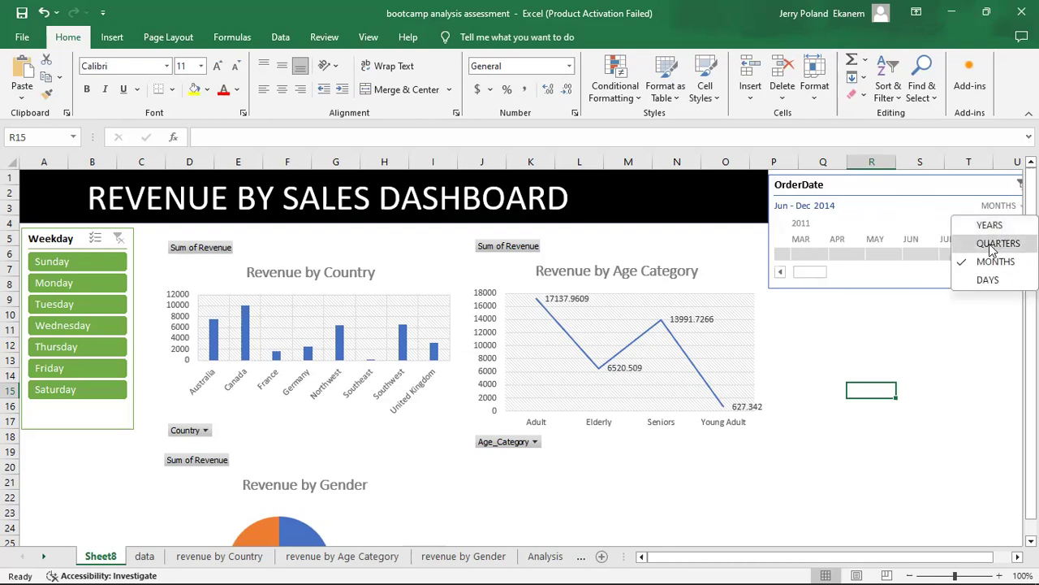
click(989, 228)
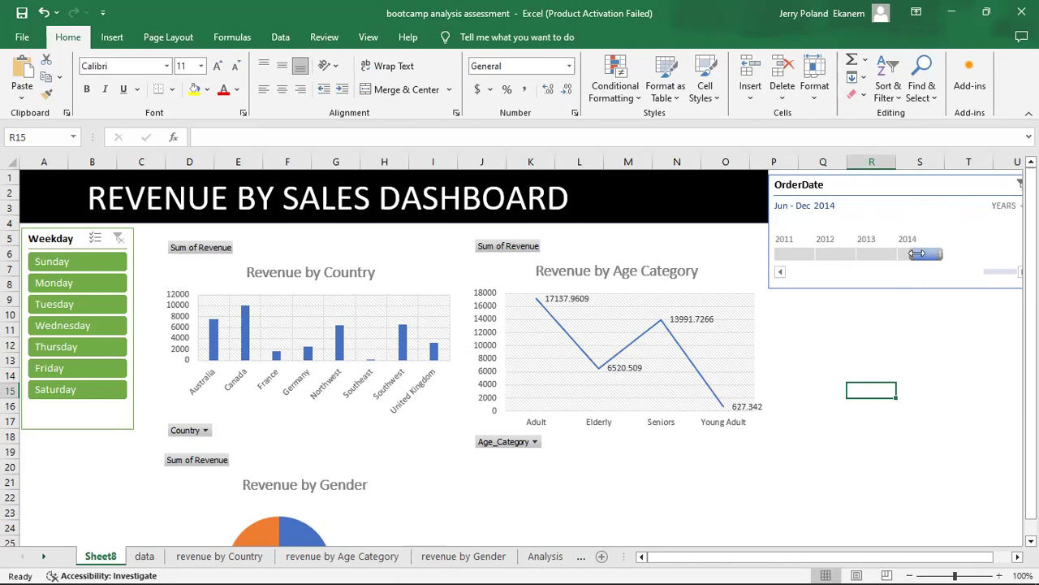
drag(911, 254, 800, 257)
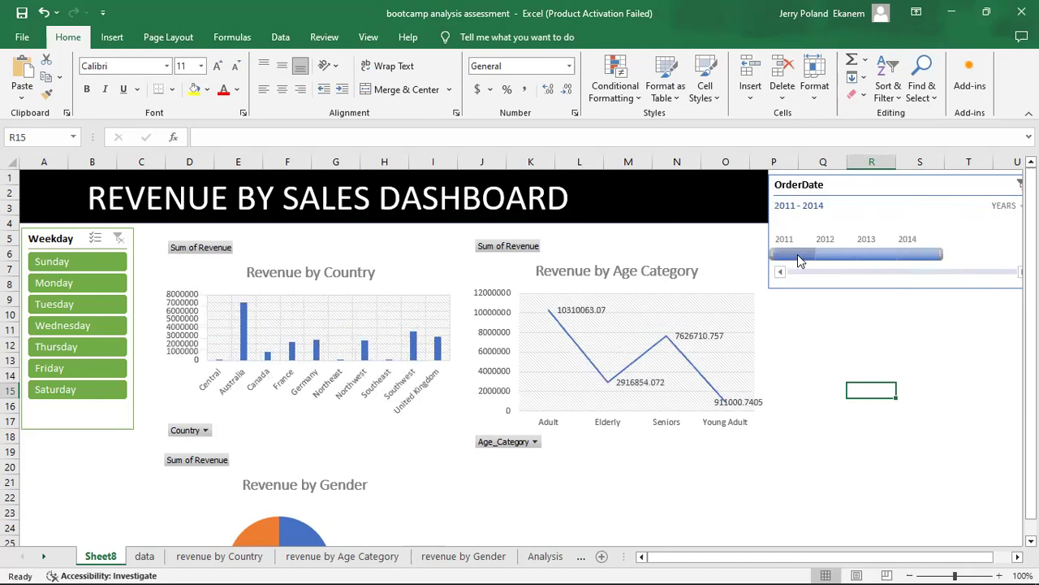
Filter the timeline by 2011, 2012 and finally 2013, and limit the Weekday slicer to Tuesday.
click(798, 254)
click(841, 257)
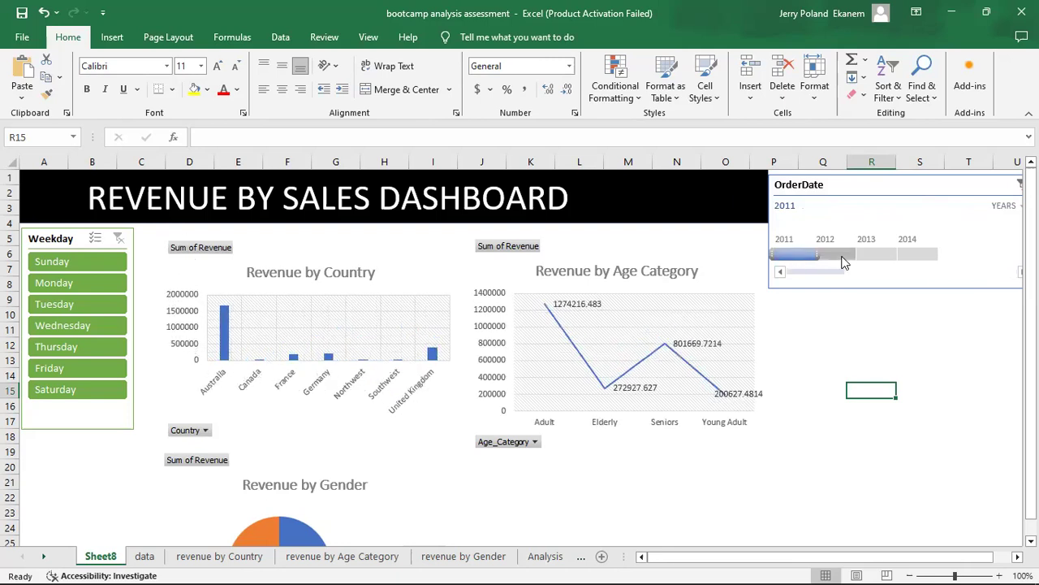
click(883, 259)
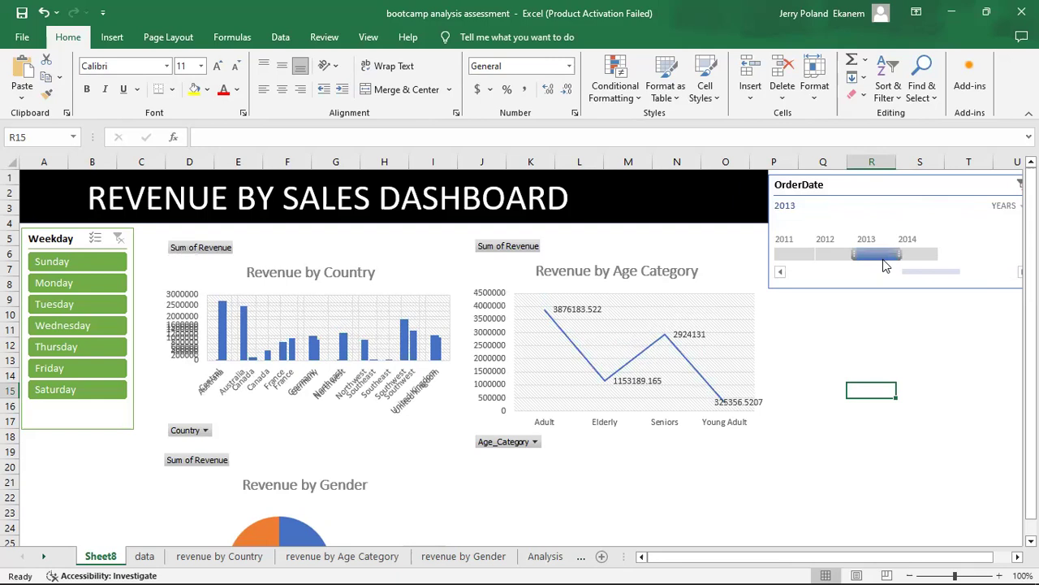
click(72, 308)
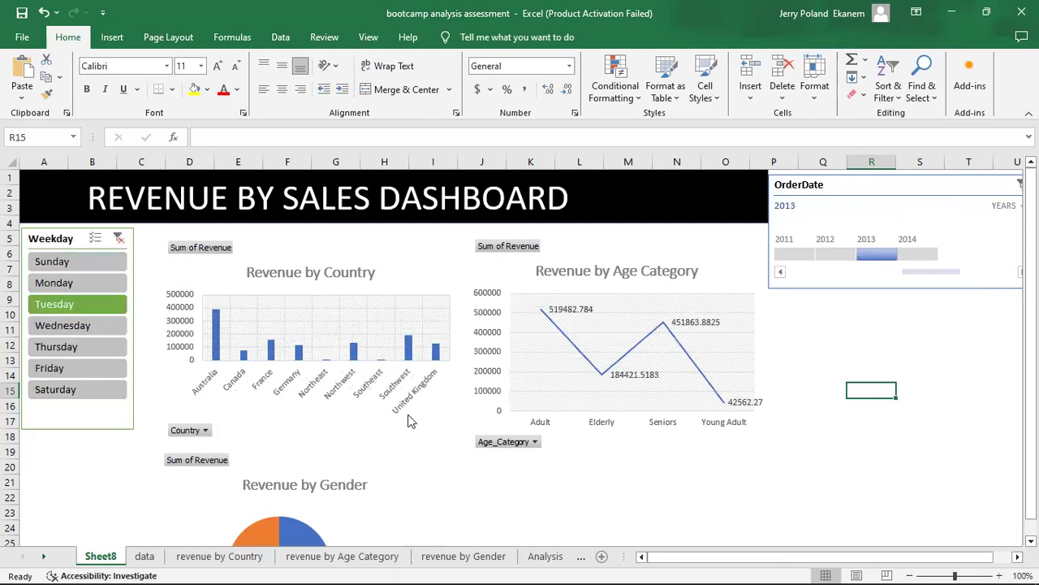
Move the Revenue by Gender pie chart up, closer beneath the Revenue by Country chart.
drag(1032, 315, 1031, 332)
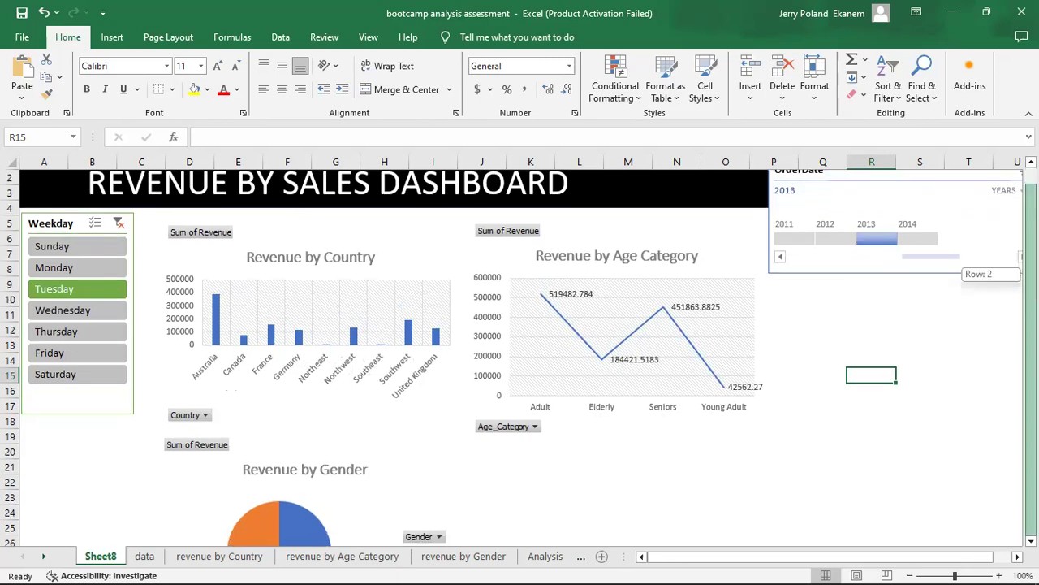
click(346, 497)
drag(346, 497, 351, 453)
click(905, 409)
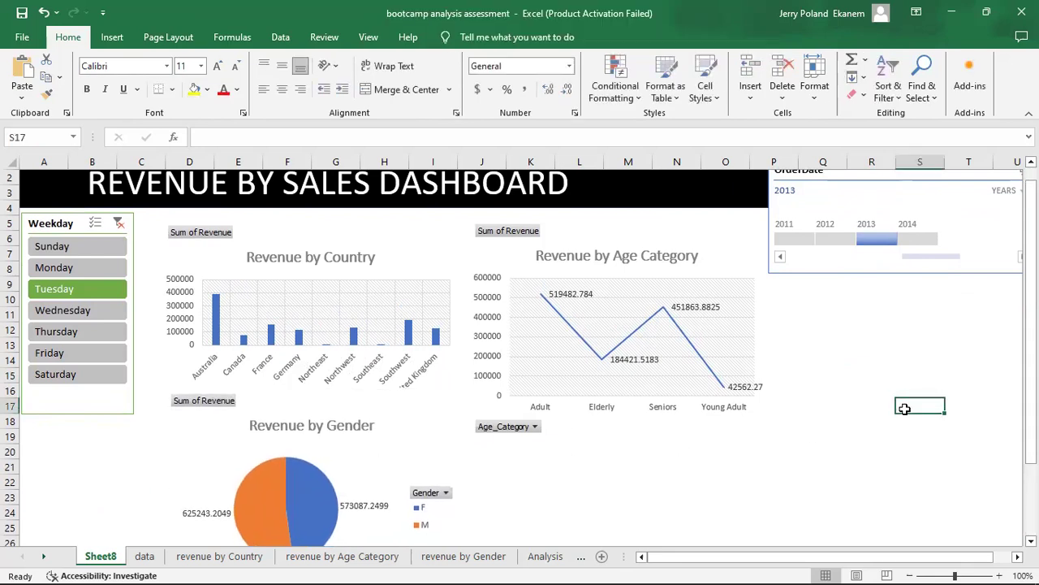
Try to clear the Weekday slicer's filter on the dashboard.
drag(851, 234, 842, 235)
click(885, 240)
drag(1032, 236, 1031, 223)
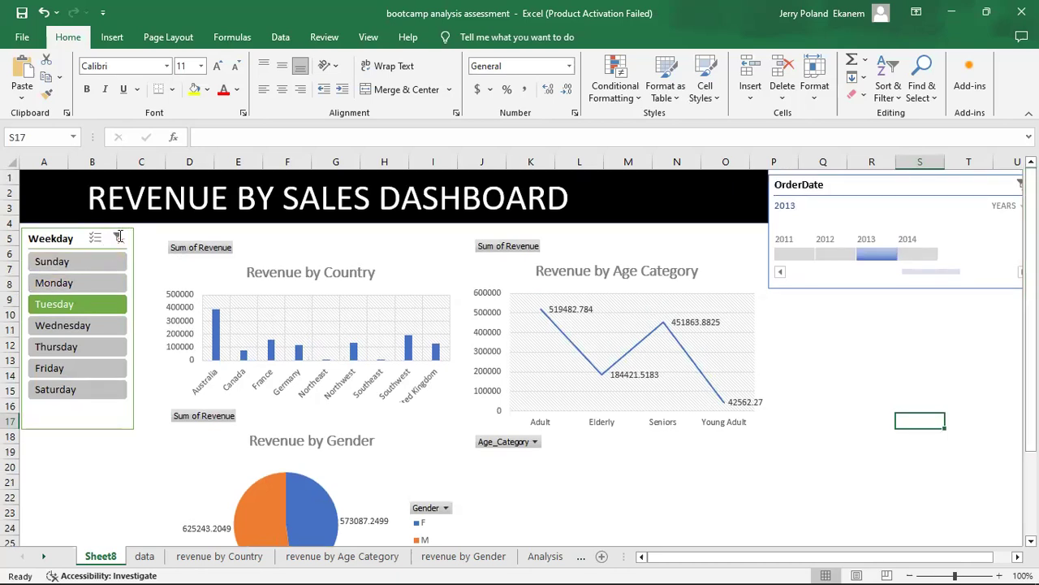
click(84, 303)
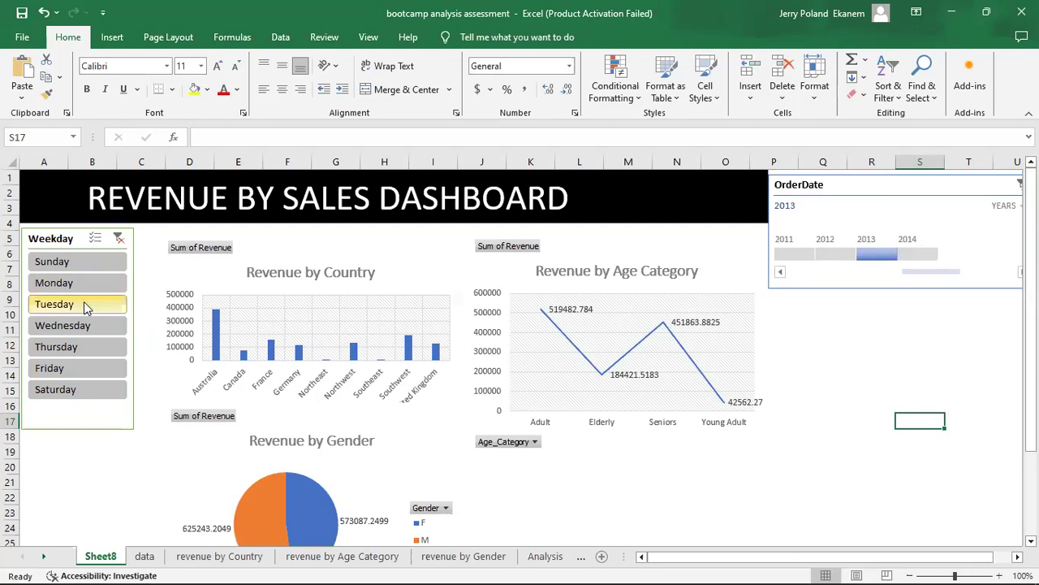
click(118, 236)
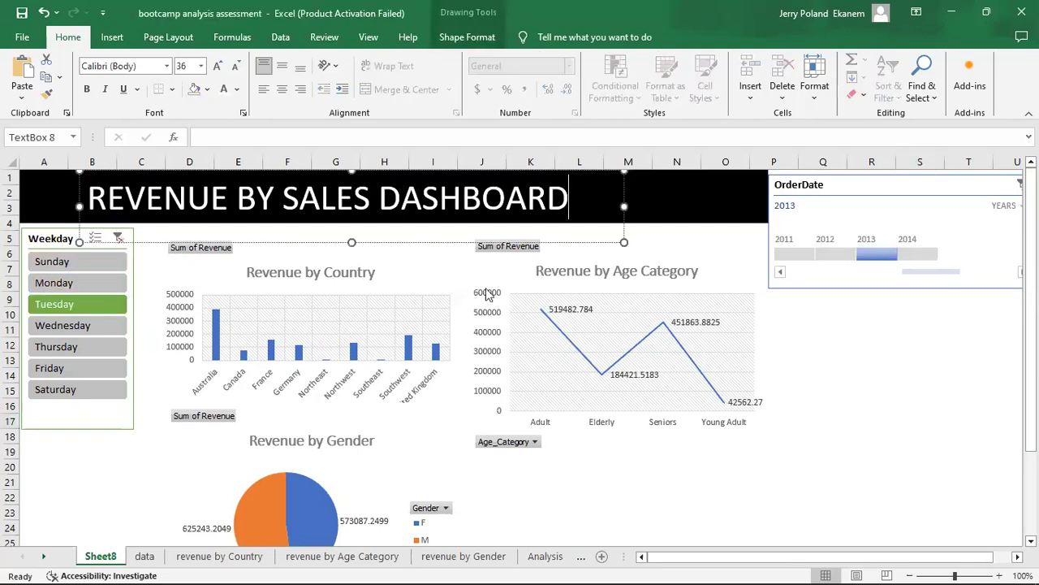
click(657, 477)
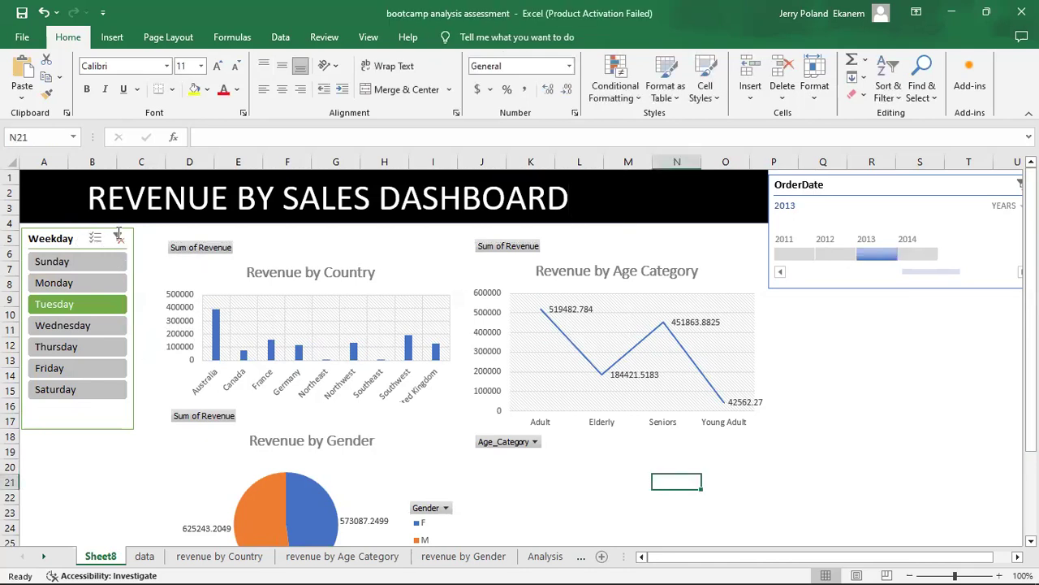
click(118, 238)
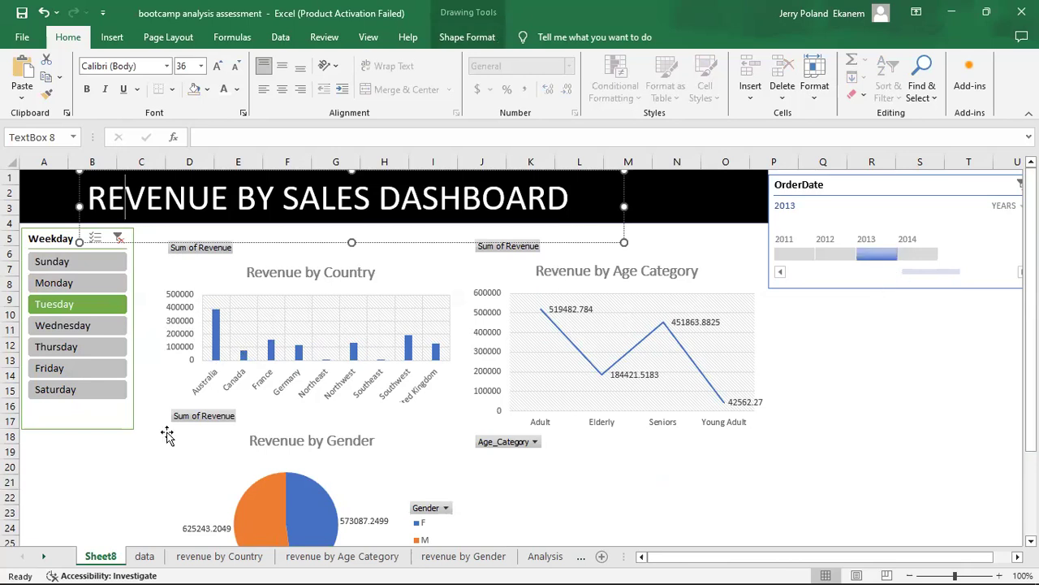
click(96, 454)
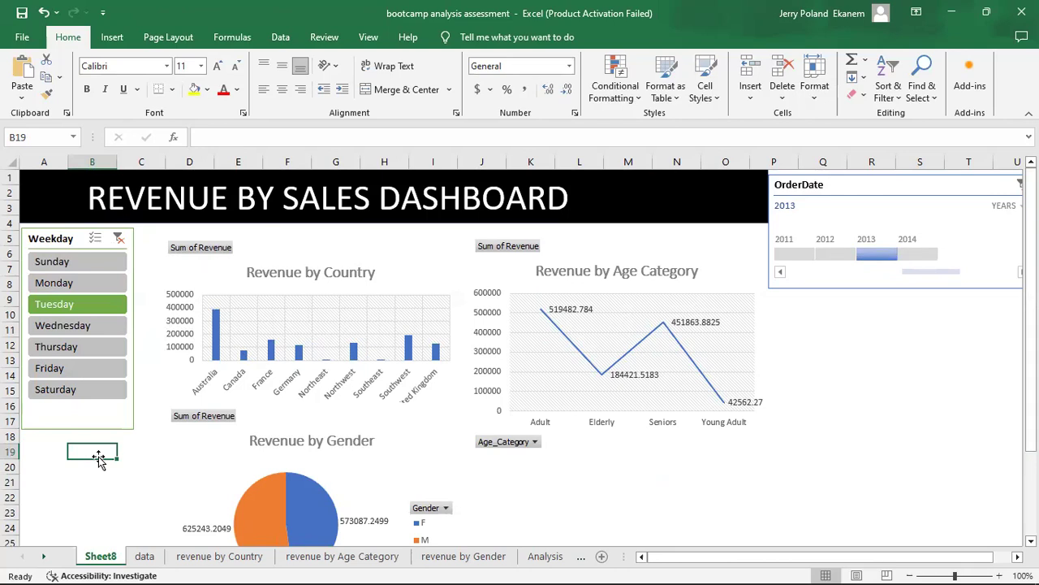
Filter the dashboard charts with the Weekday slicer by Friday and finally by Thursday.
click(81, 369)
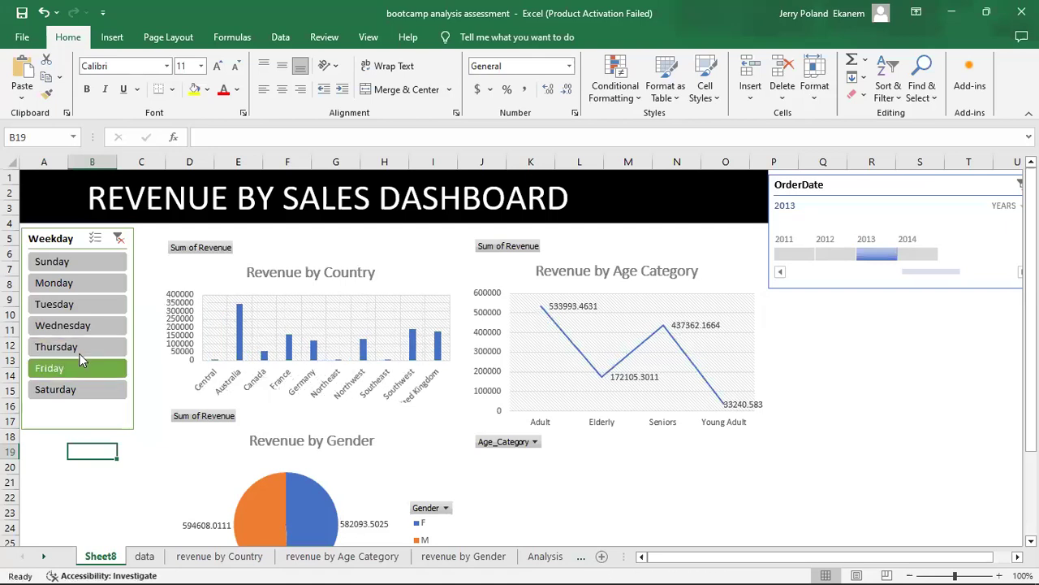
click(81, 357)
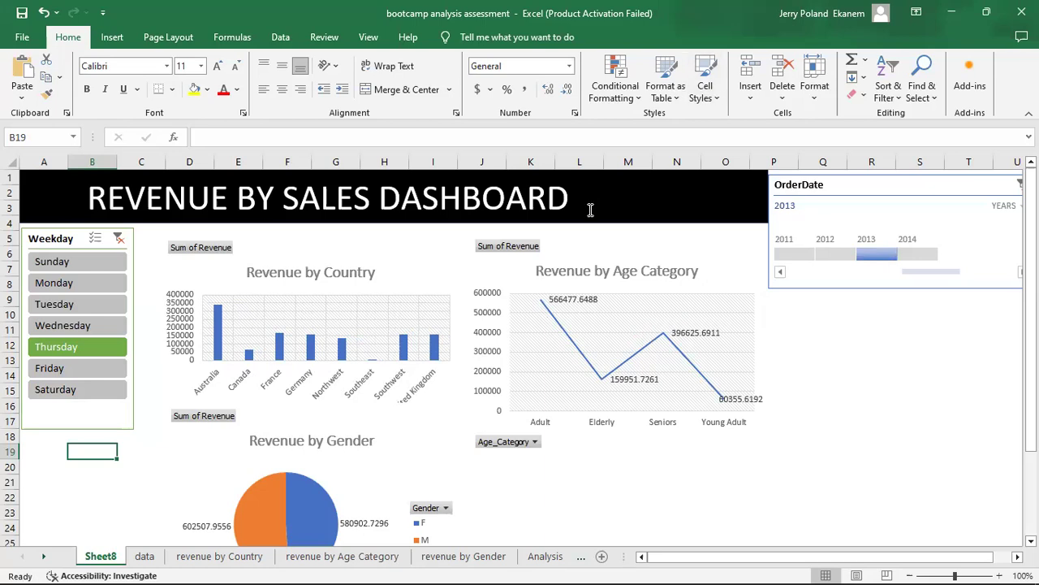
Rename the Sheet8 worksheet as DASHBOARD.
right_click(104, 556)
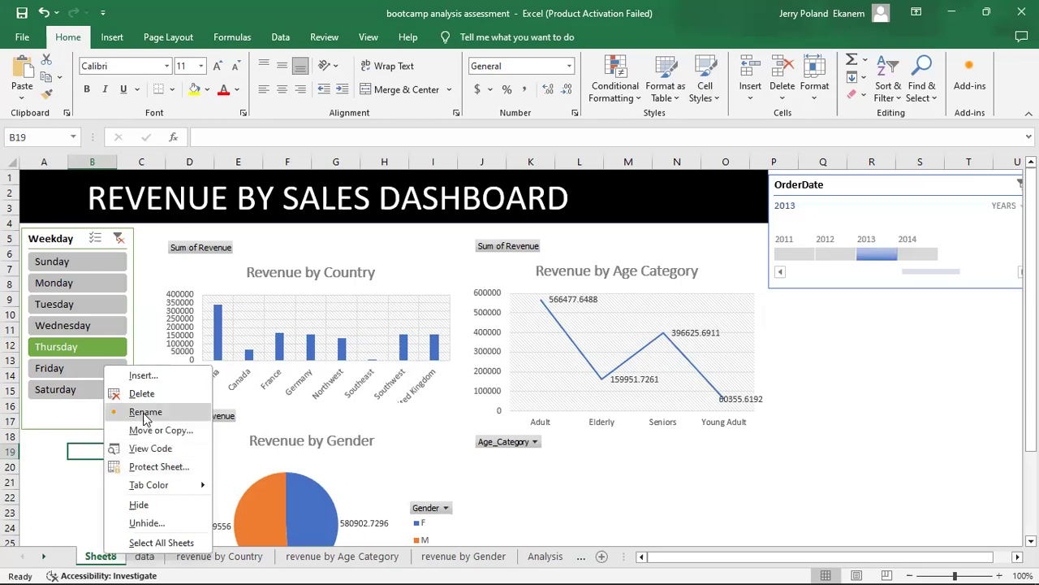
click(146, 412)
text(d)
key(BackSpace)
text(D)
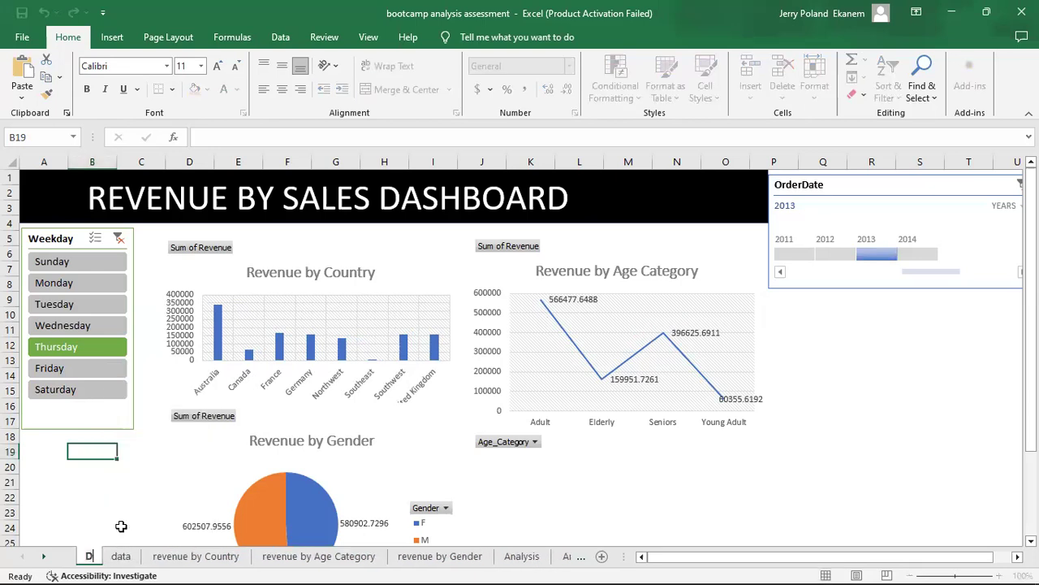
text(ASHBOARD)
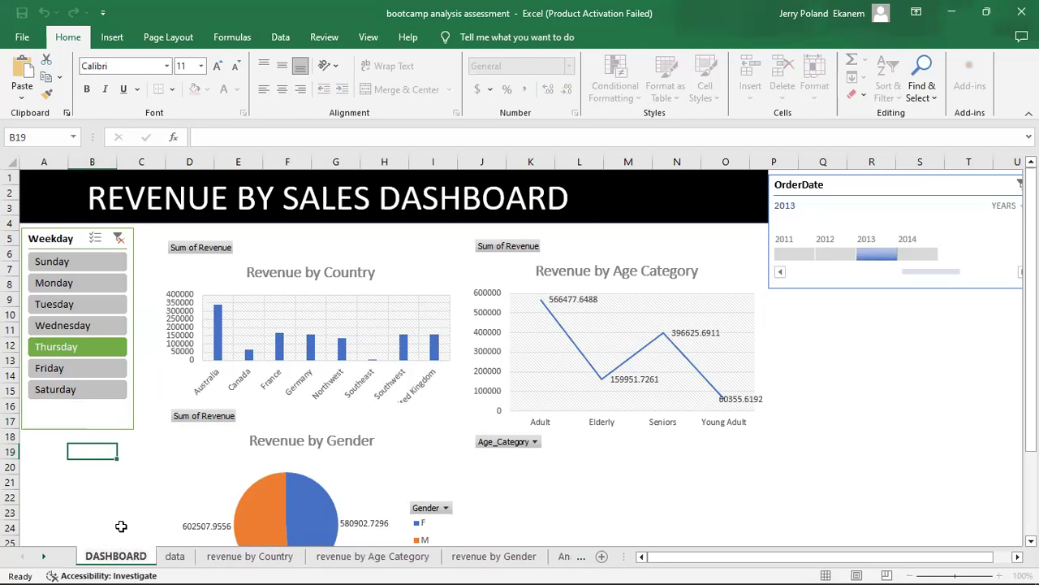
key(Return)
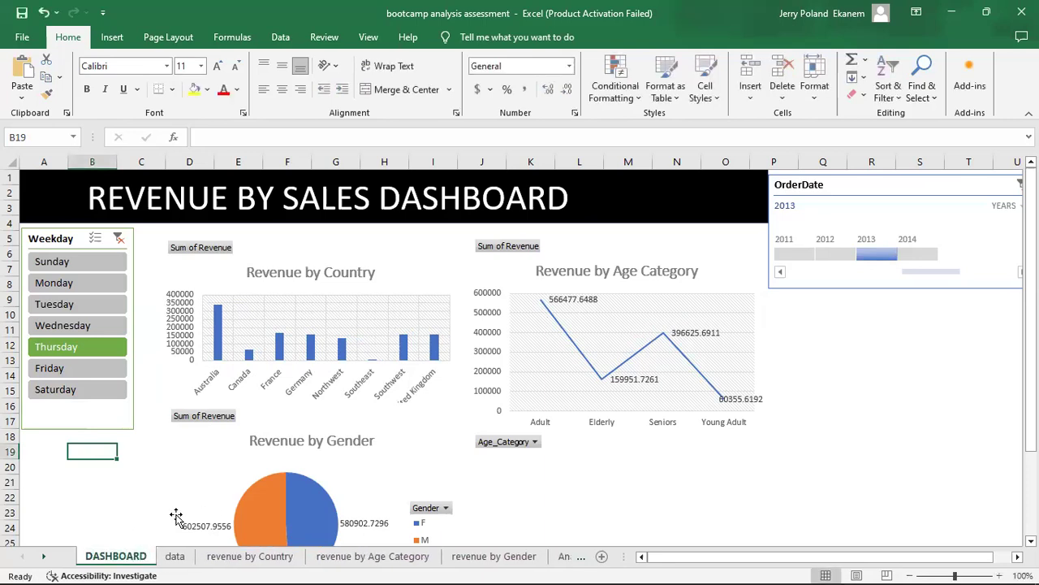
click(140, 502)
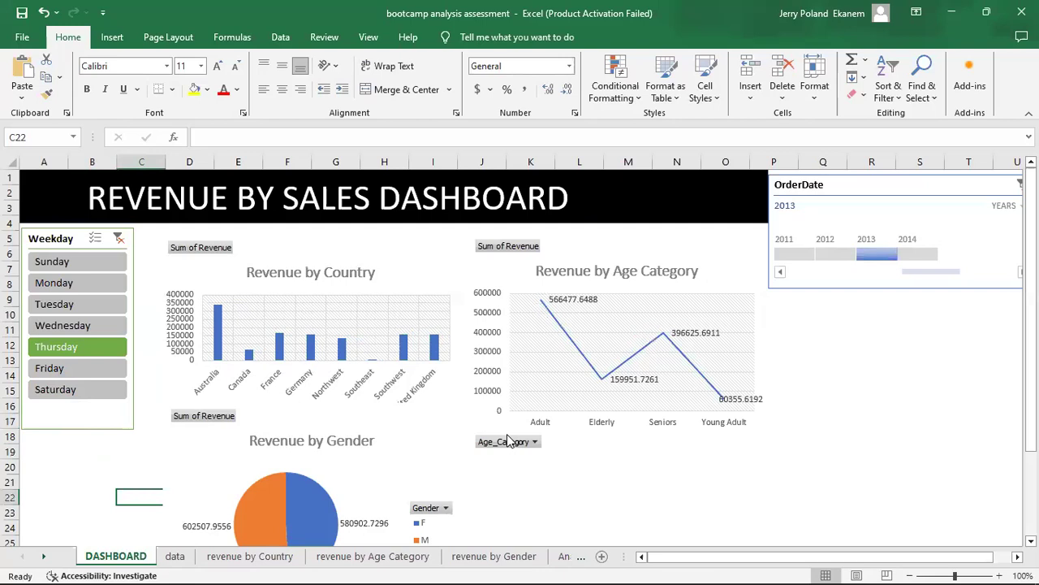